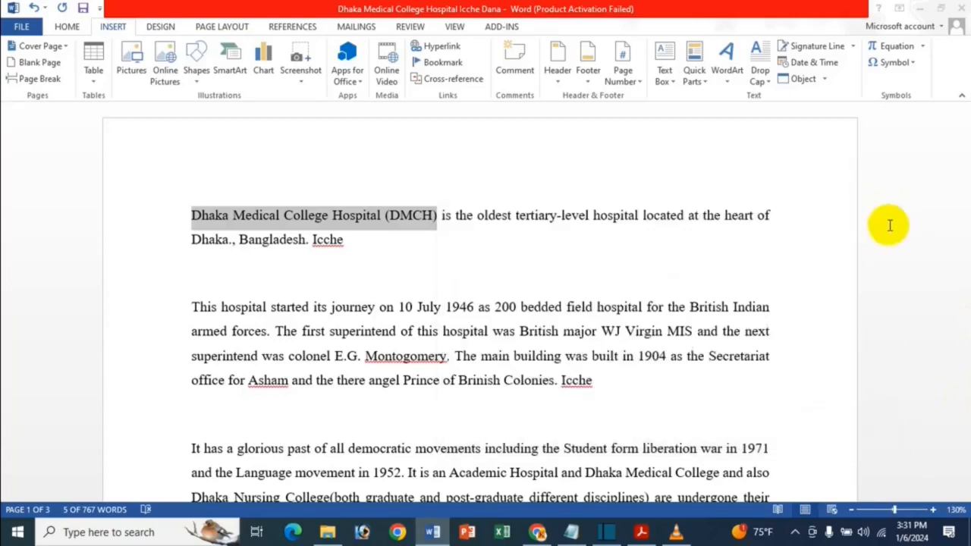
right_click(393, 215)
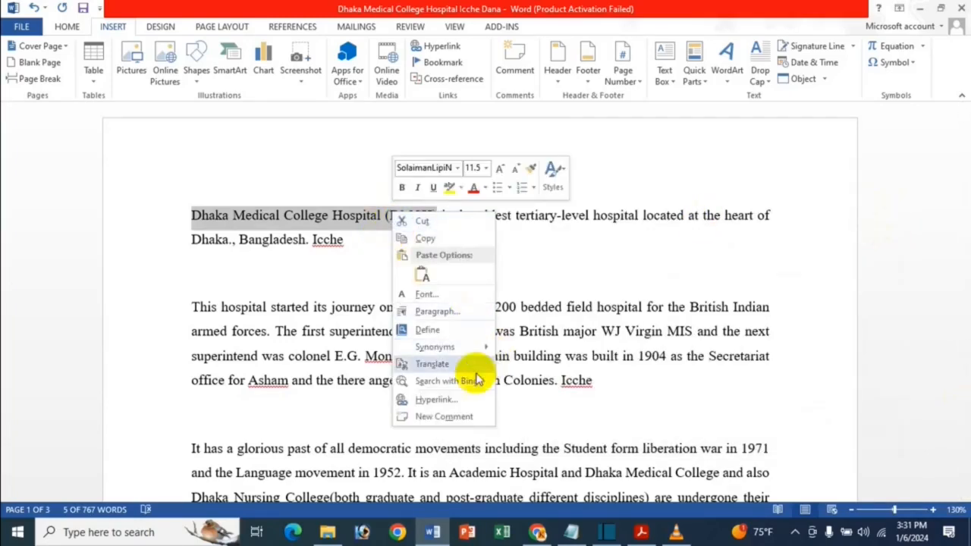
click(414, 398)
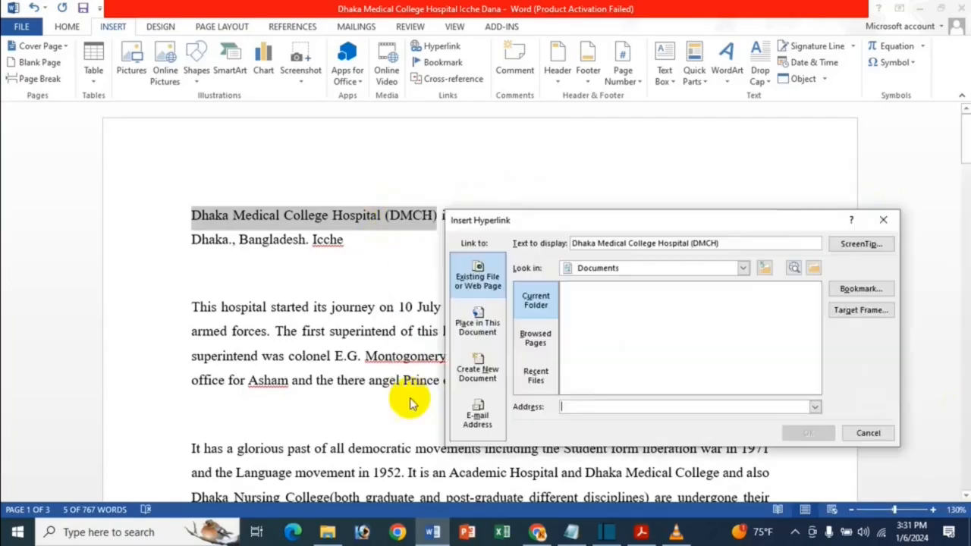
click(883, 220)
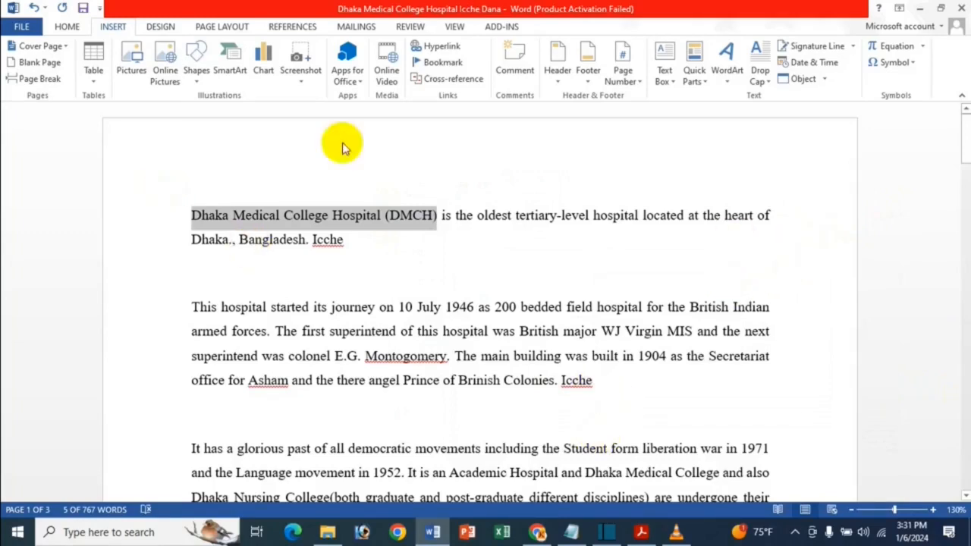
Start a hyperlink on the selected text "Dhaka Medical College Hospital (DMCH)" and browse This PC, Downloads, Documents and the web for a target
click(440, 46)
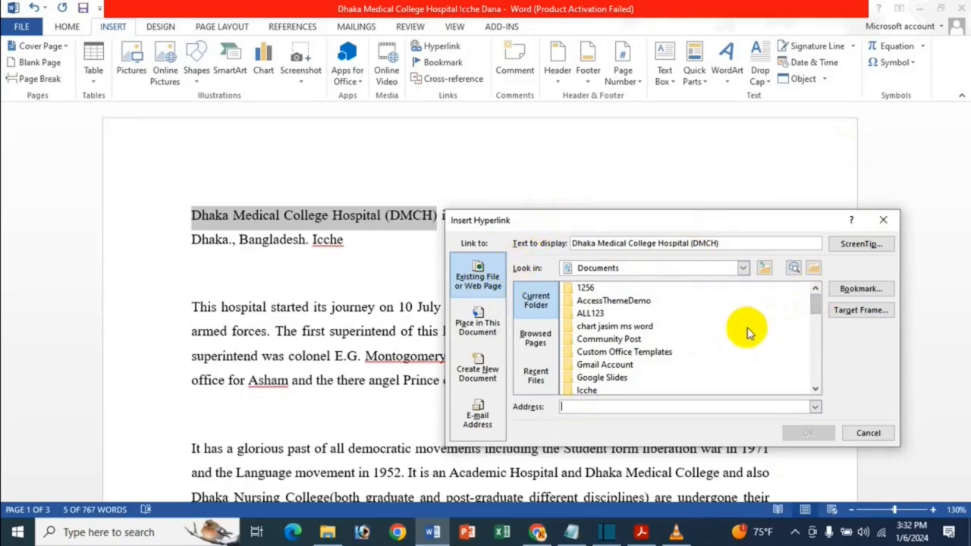
click(673, 326)
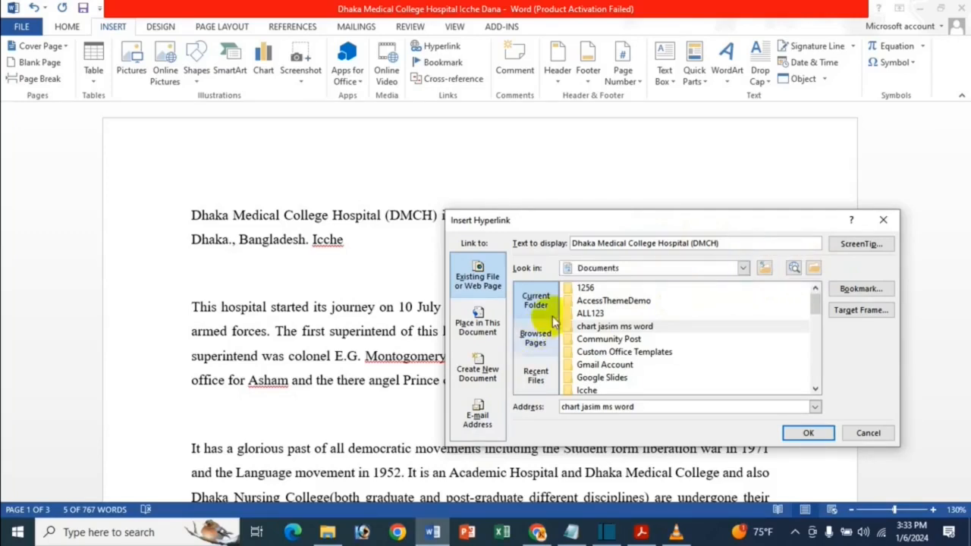
click(764, 269)
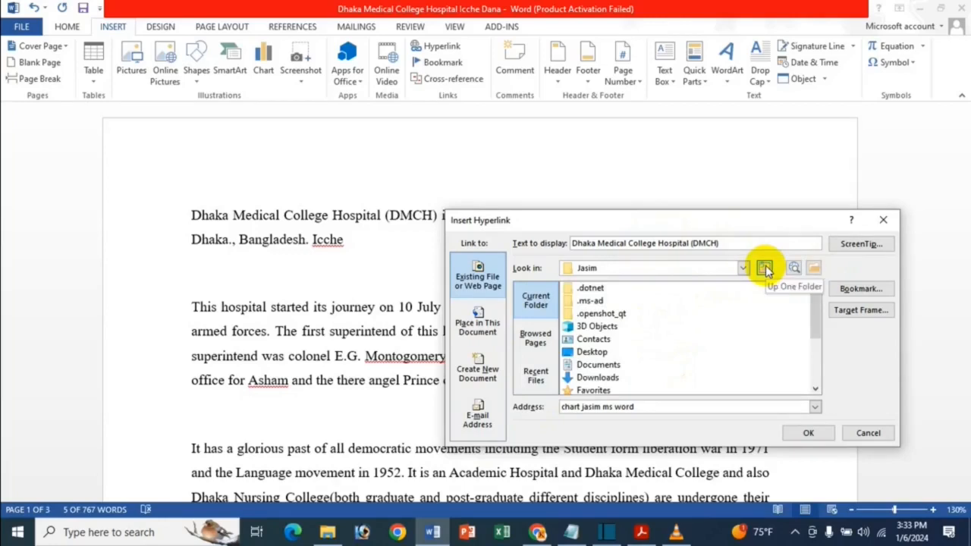
click(765, 269)
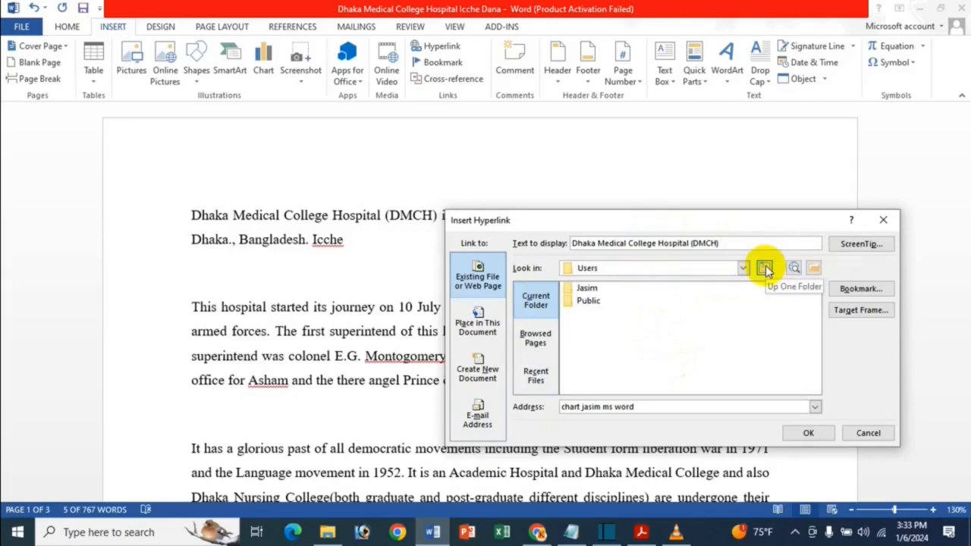
click(765, 269)
click(765, 269)
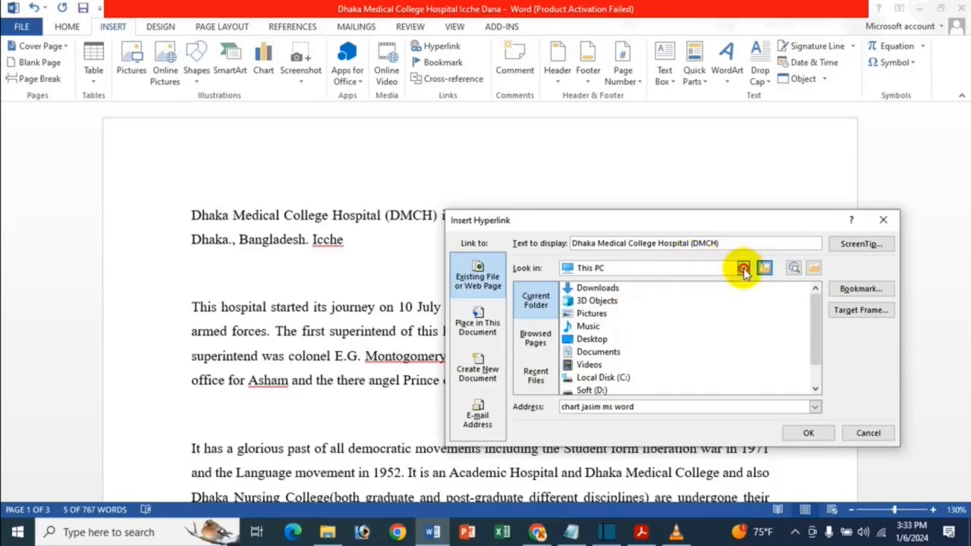
click(743, 267)
click(648, 334)
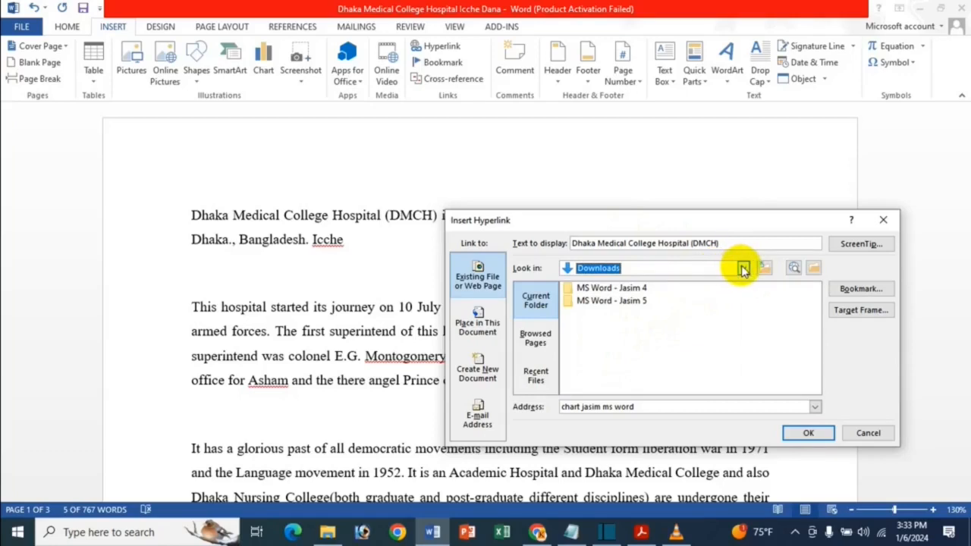
click(765, 268)
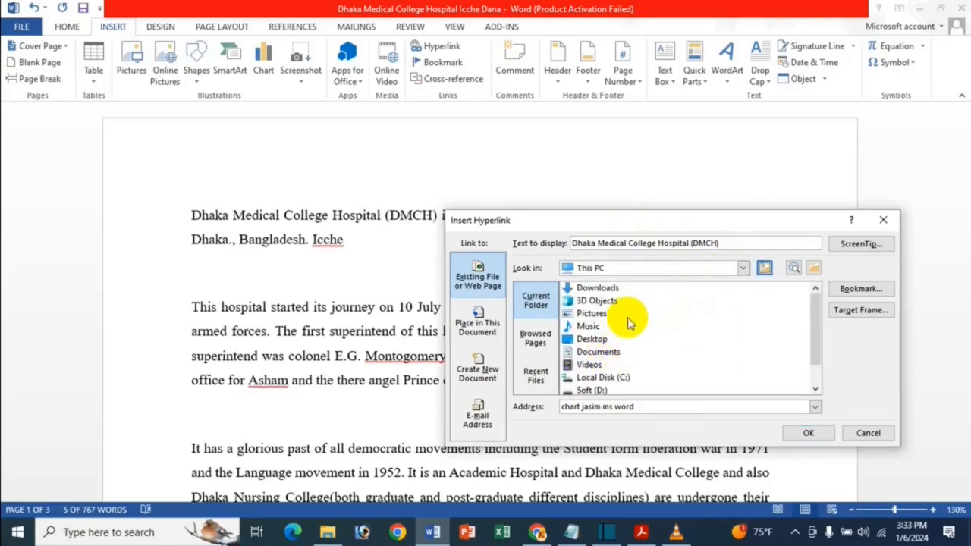
double_click(607, 352)
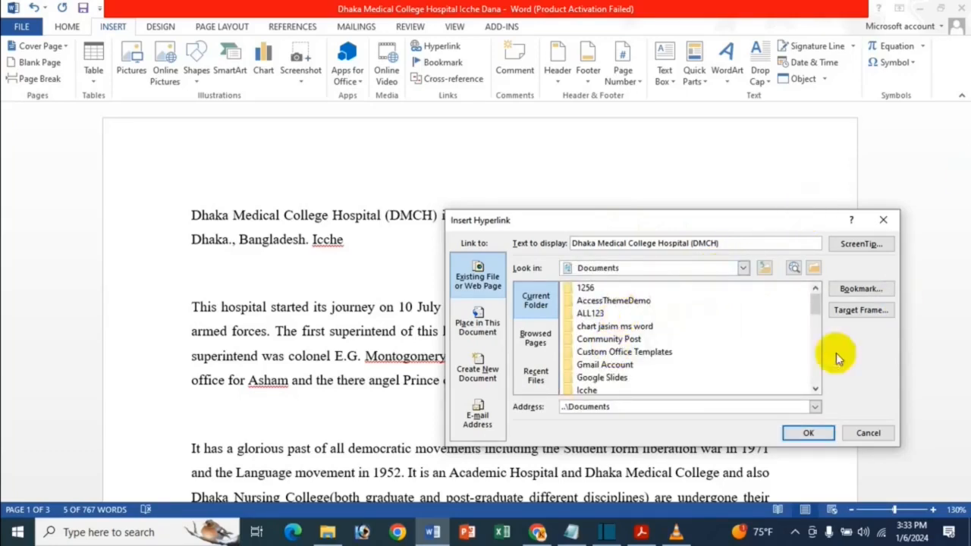
click(794, 270)
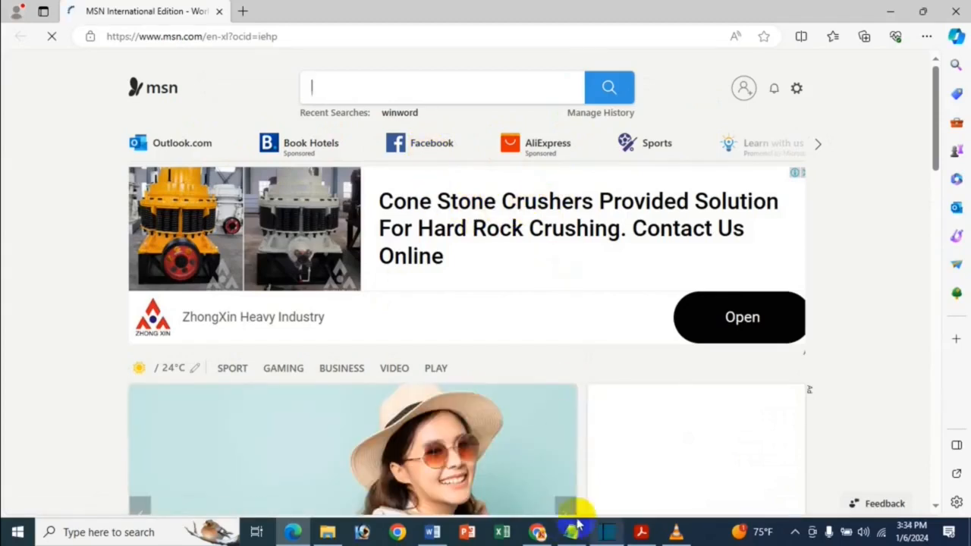
click(957, 7)
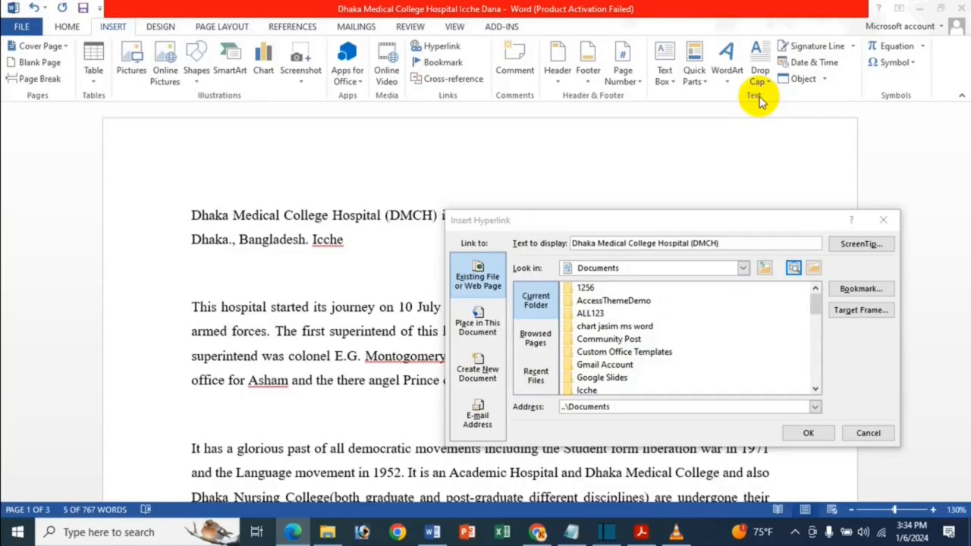
Link the selected hospital name to the first birthday Word document in the Icche Dana folder under Documents
click(814, 272)
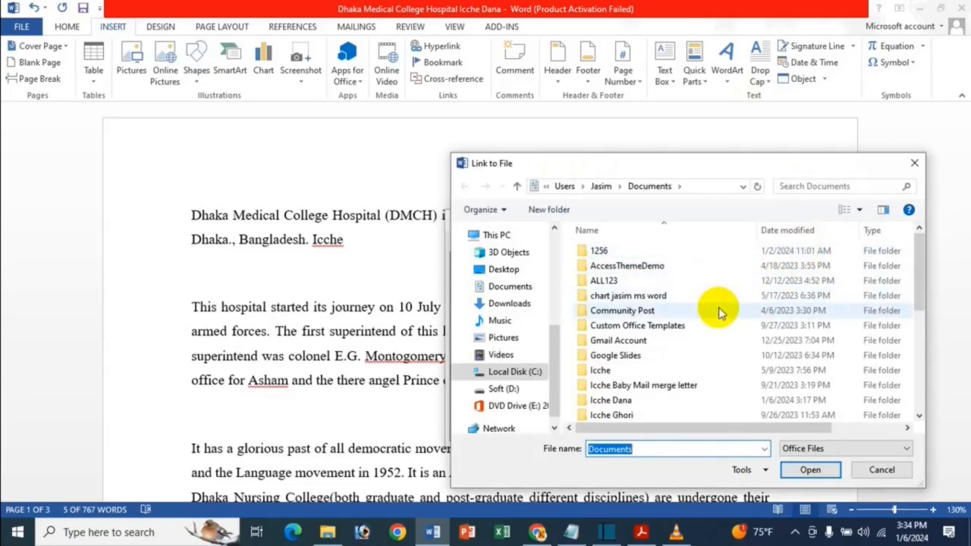
scroll(656, 292, down, 5)
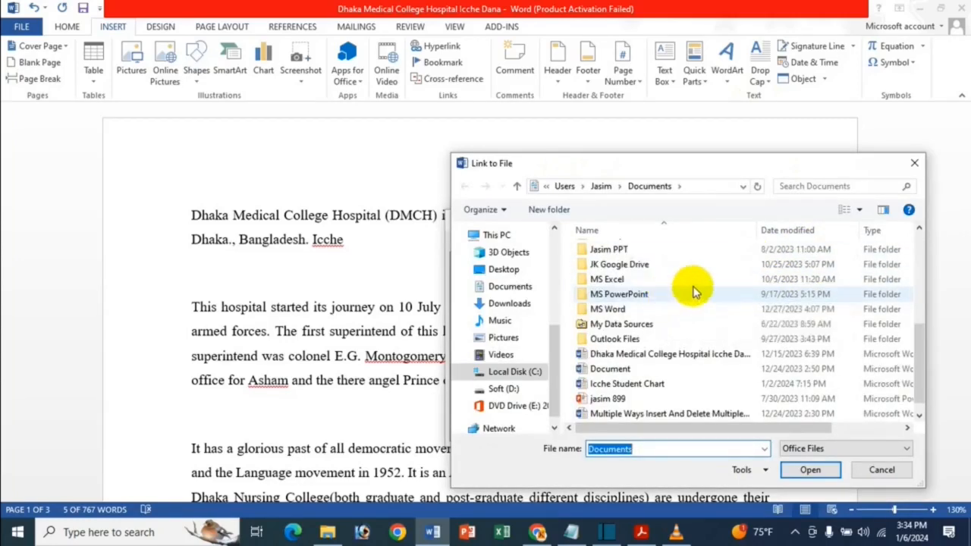
scroll(650, 368, down, 1)
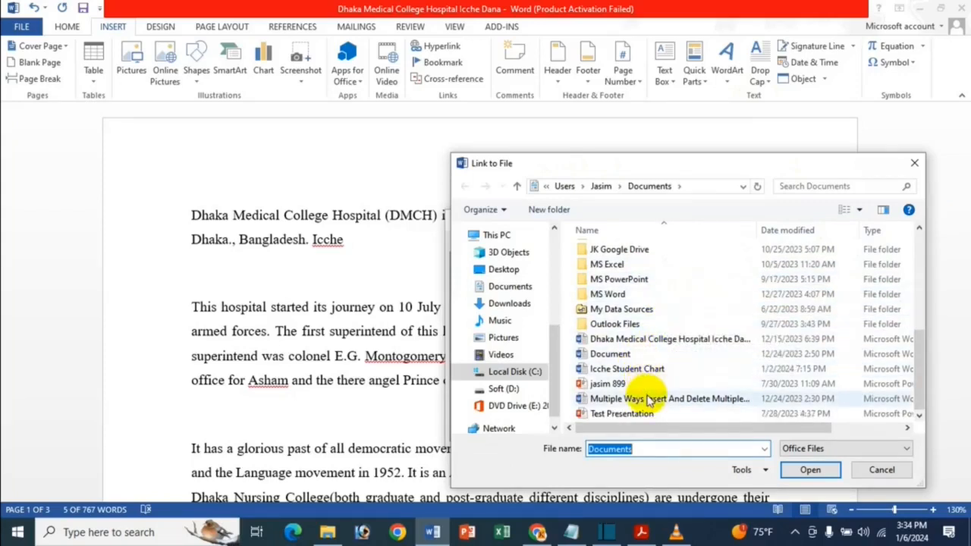
scroll(668, 307, up, 3)
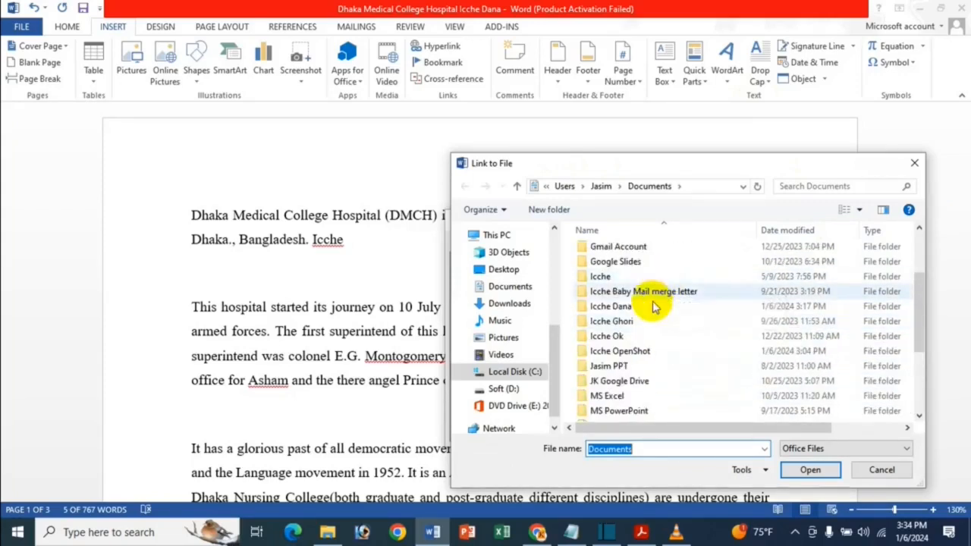
double_click(646, 308)
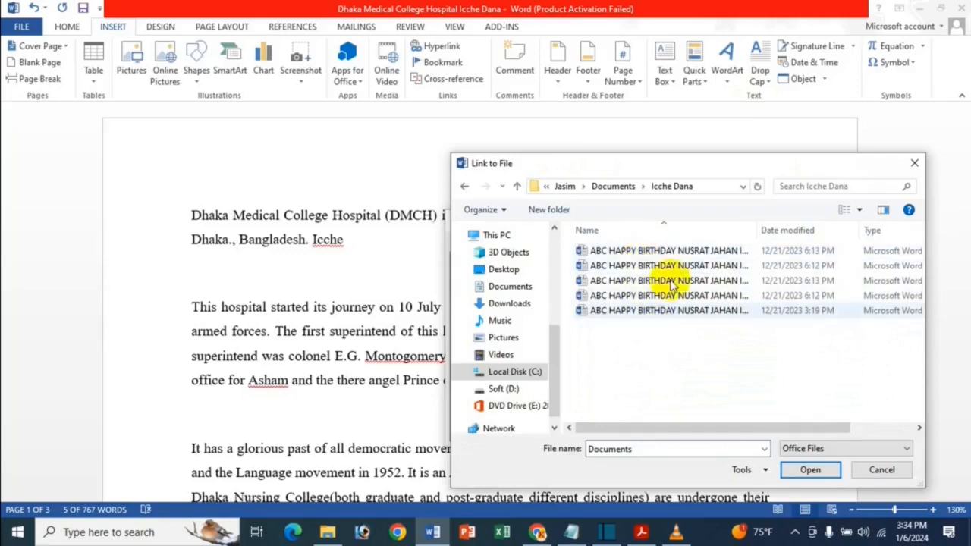
click(720, 252)
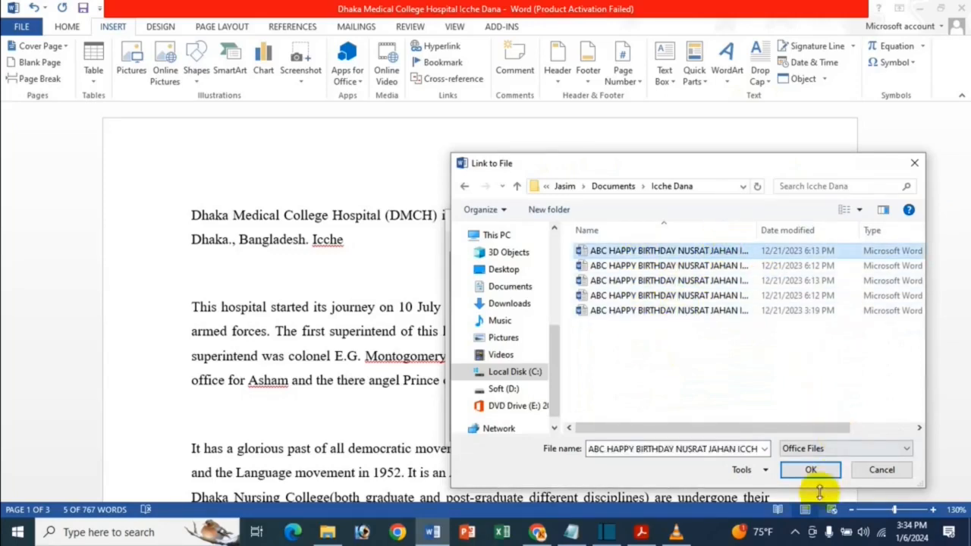
click(823, 470)
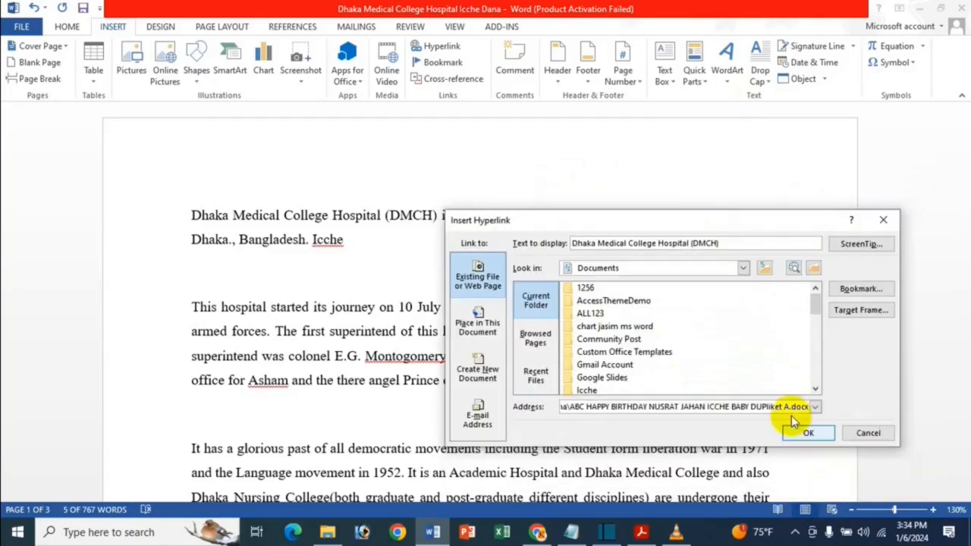
click(808, 433)
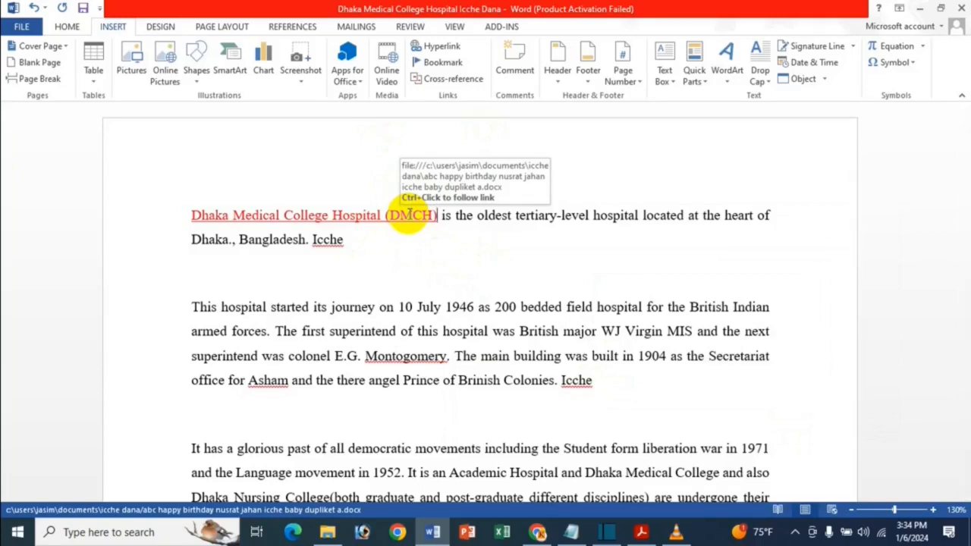
Follow the hospital name's hyperlink, look through the linked document from beginning to end, and close it
ctrl+click(408, 215)
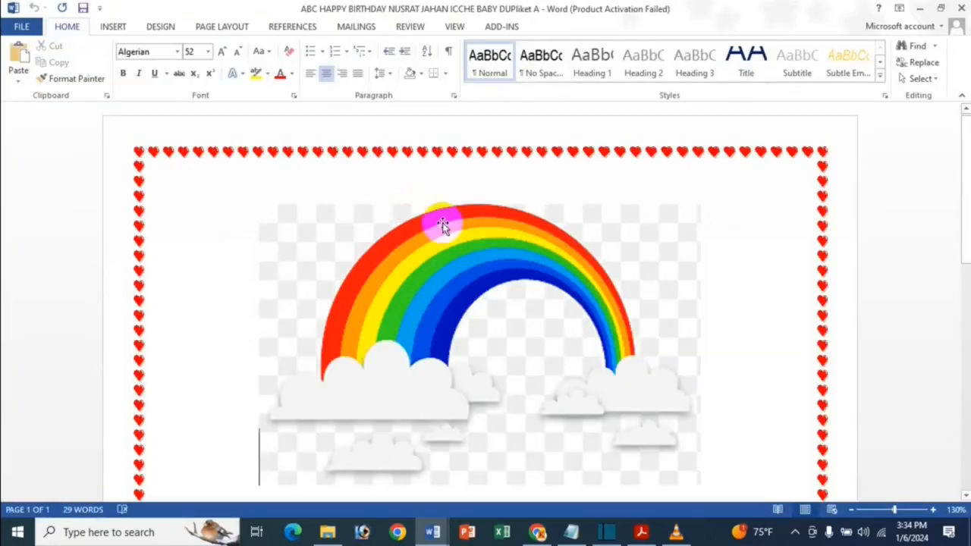
scroll(466, 268, down, 5)
scroll(466, 267, down, 9)
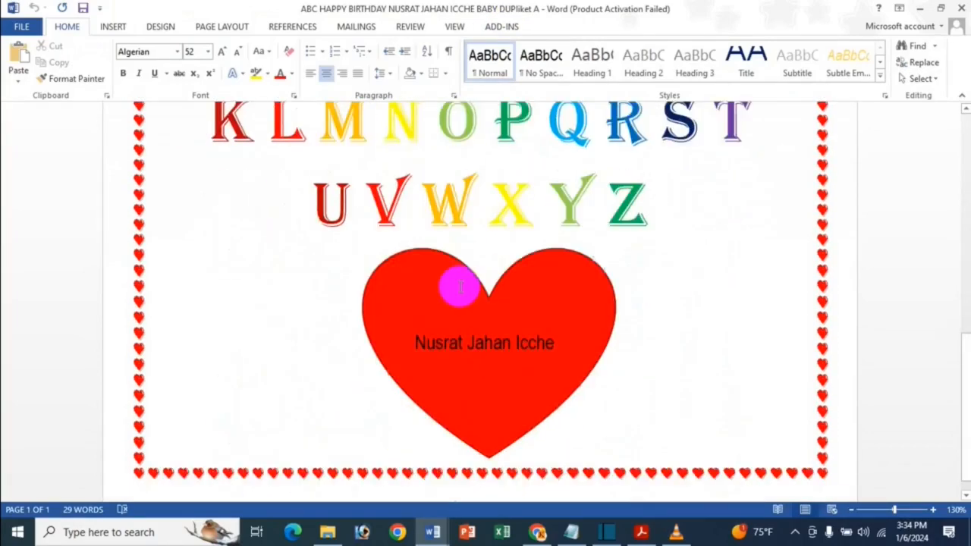
scroll(460, 284, up, 11)
scroll(509, 270, down, 5)
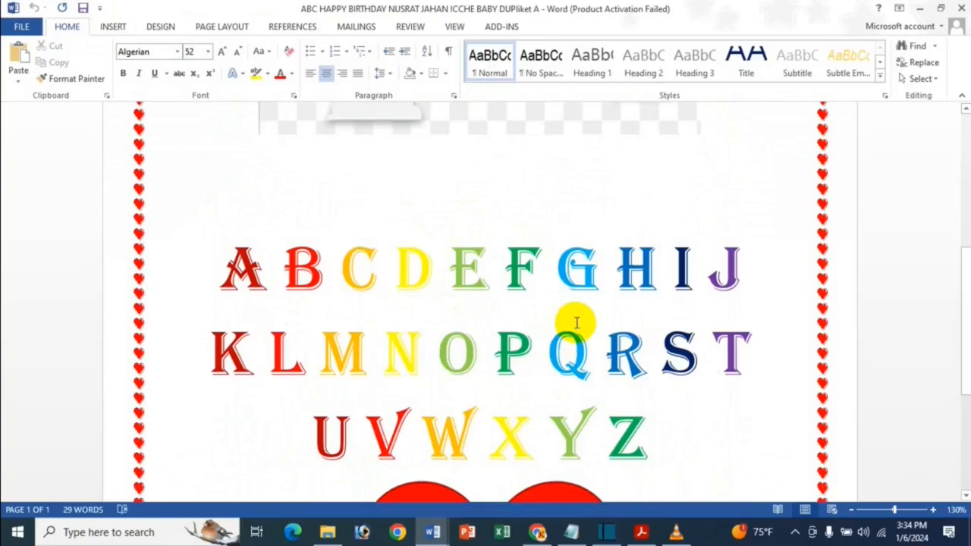
scroll(569, 323, up, 9)
scroll(462, 304, down, 12)
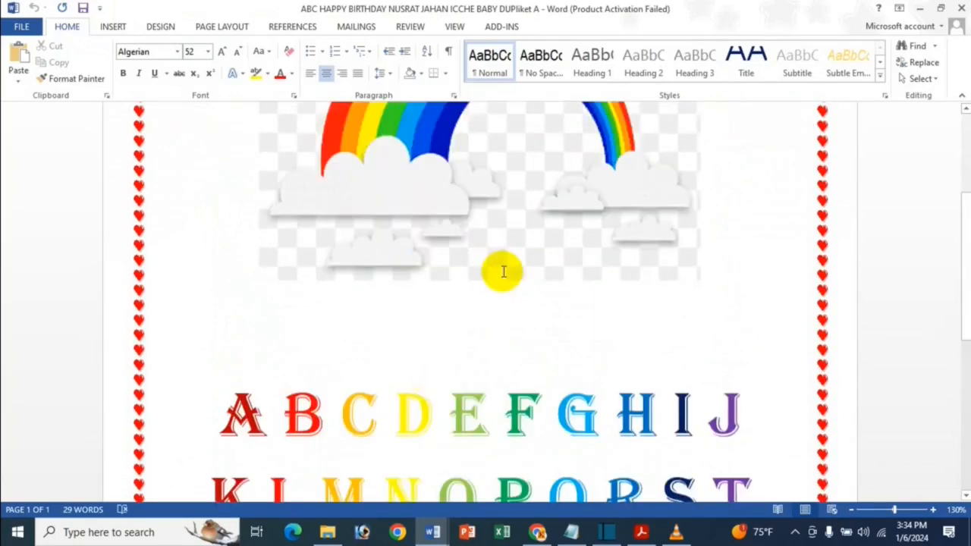
scroll(652, 368, up, 1)
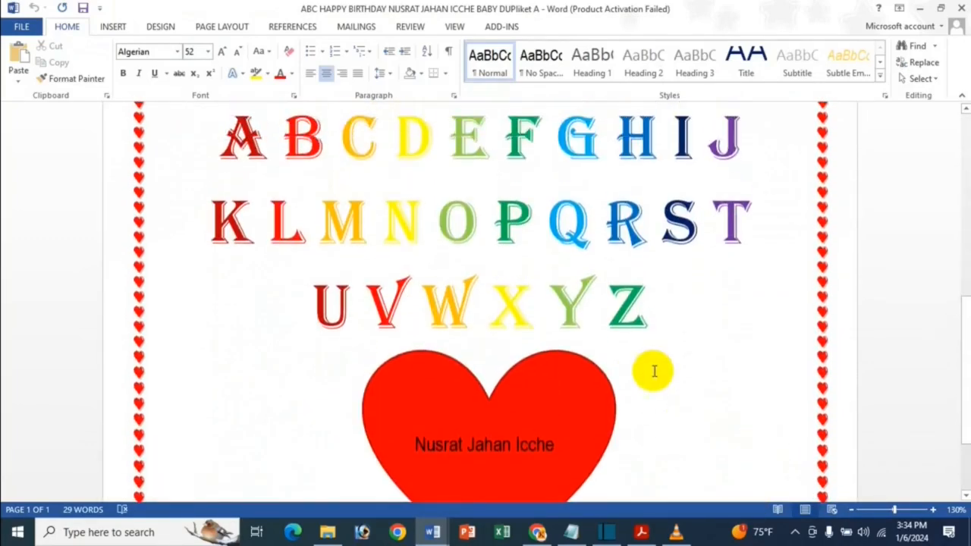
scroll(503, 192, up, 5)
scroll(500, 194, up, 5)
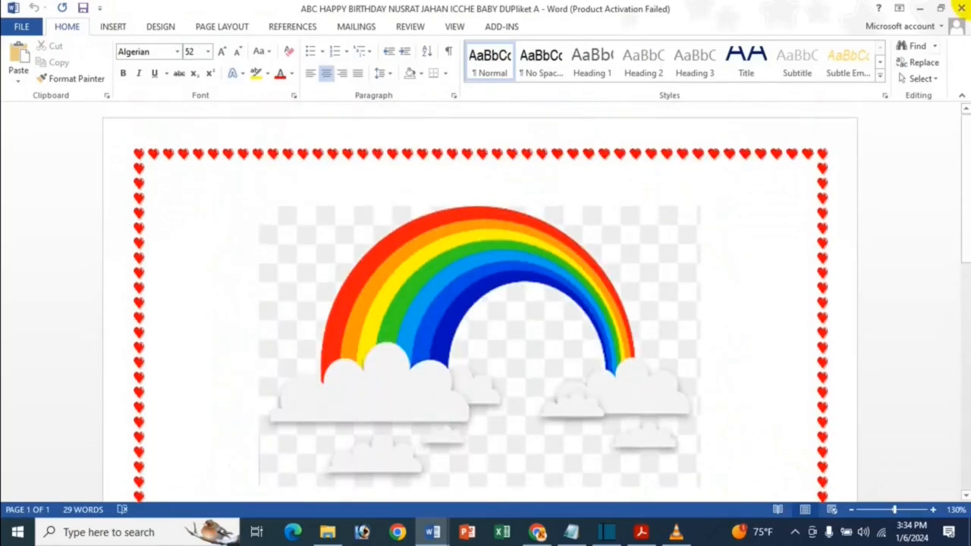
click(963, 7)
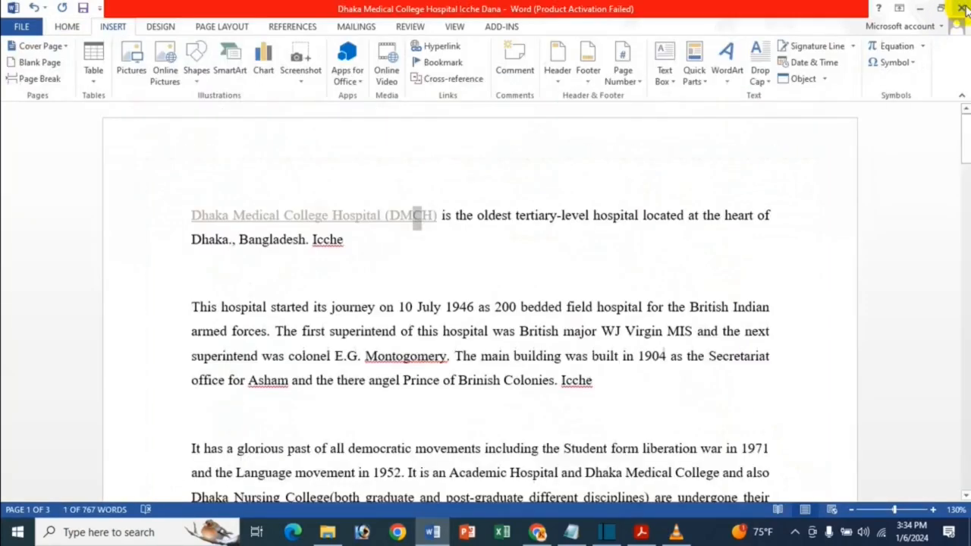
Remove the hyperlink from "Dhaka Medical College Hospital (DMCH)" in the first paragraph
click(359, 268)
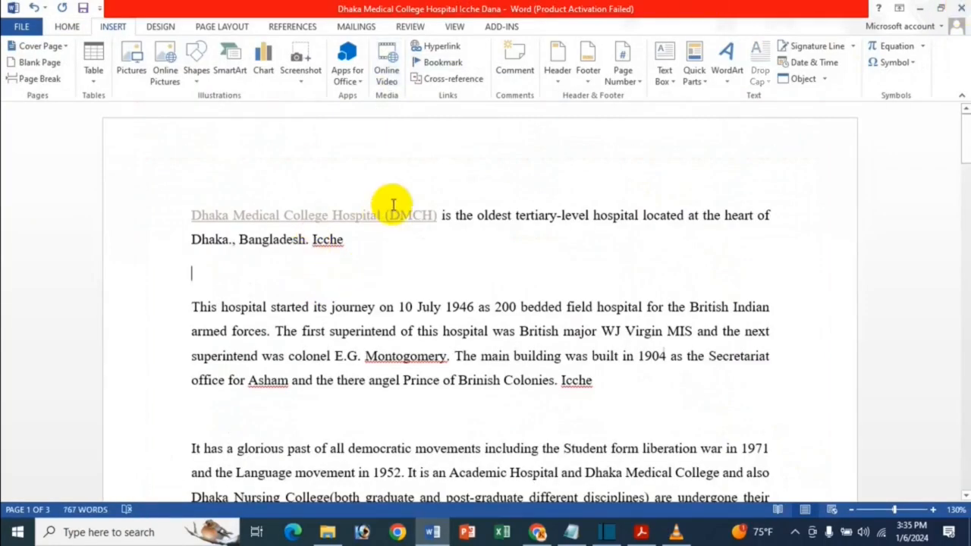
drag(436, 216, 312, 223)
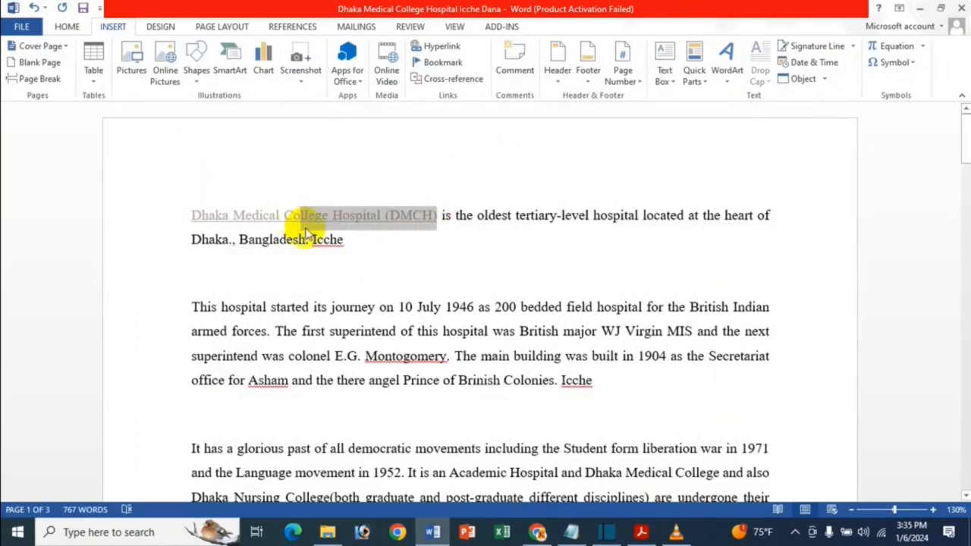
click(362, 216)
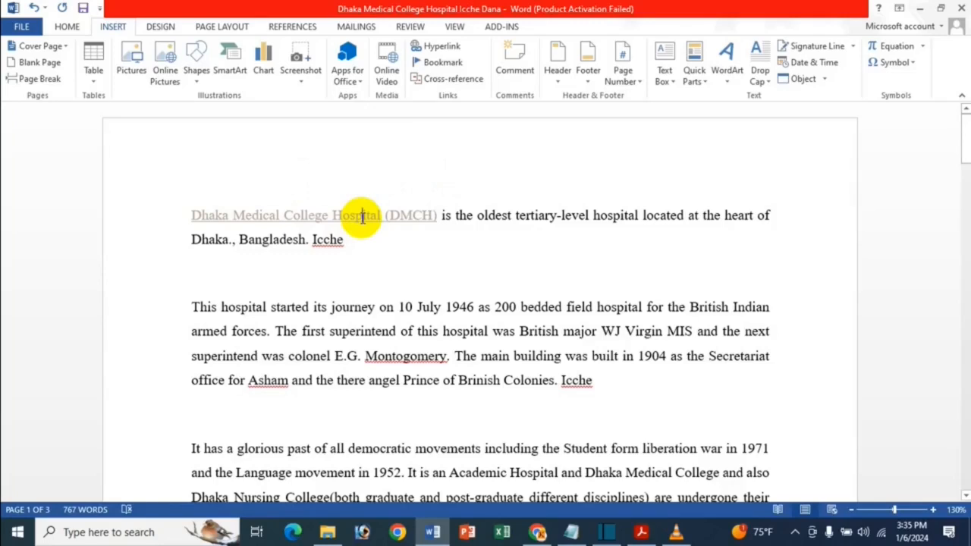
click(434, 45)
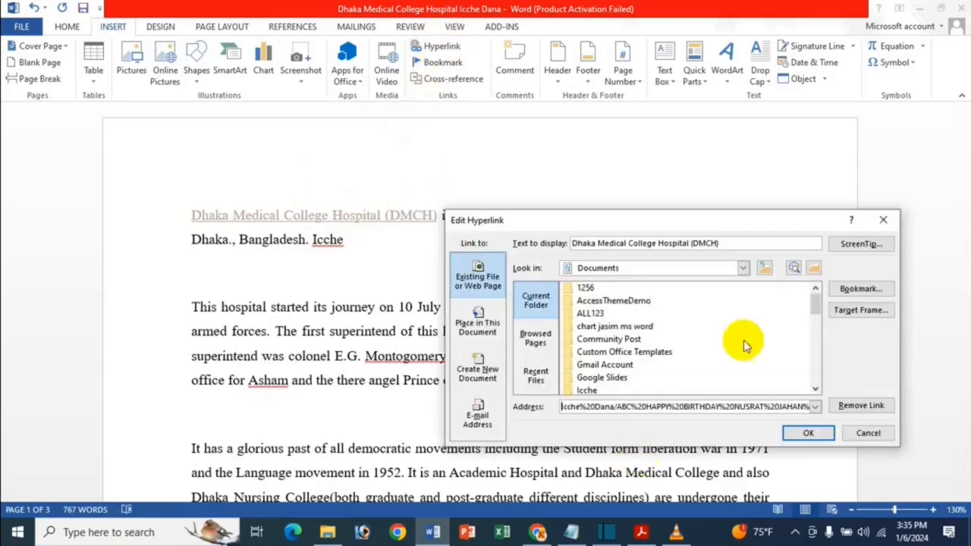
click(861, 406)
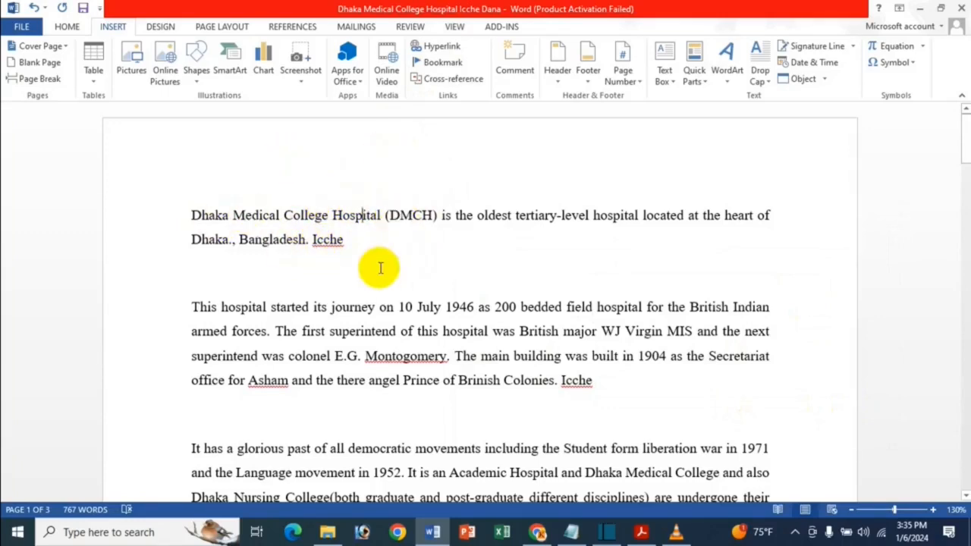
Start a hyperlink on "(DMCH)" in the first paragraph and choose hasan.jpg in Documents as its target
triple_click(356, 216)
click(334, 225)
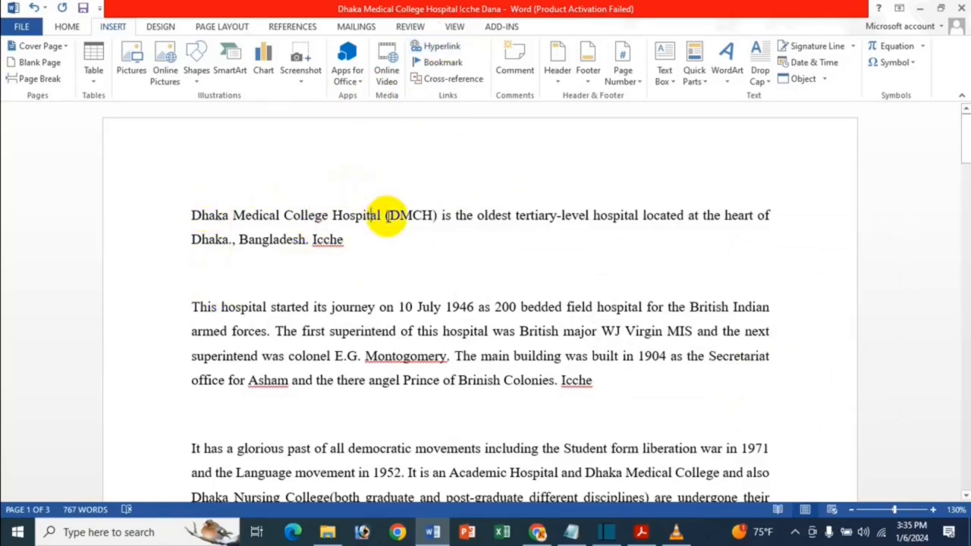
drag(386, 214, 438, 218)
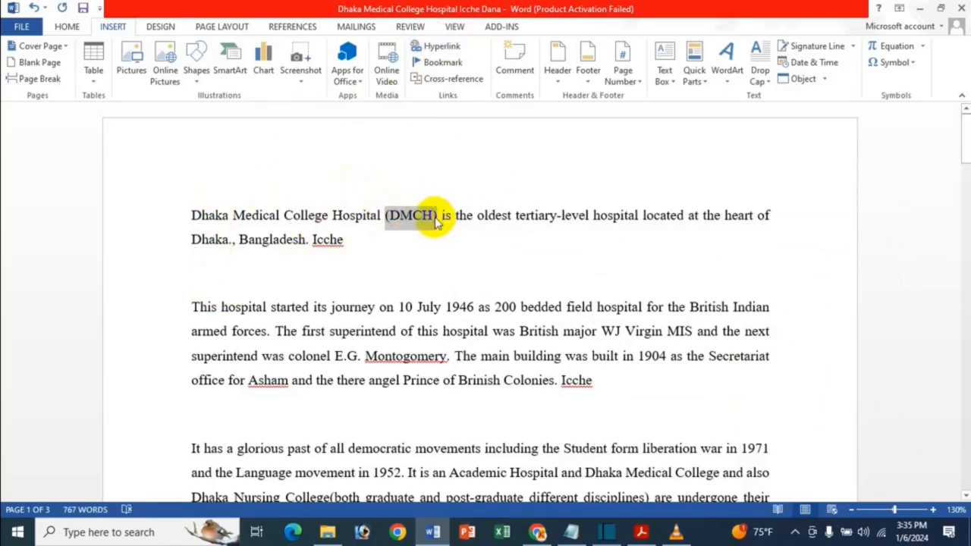
click(428, 48)
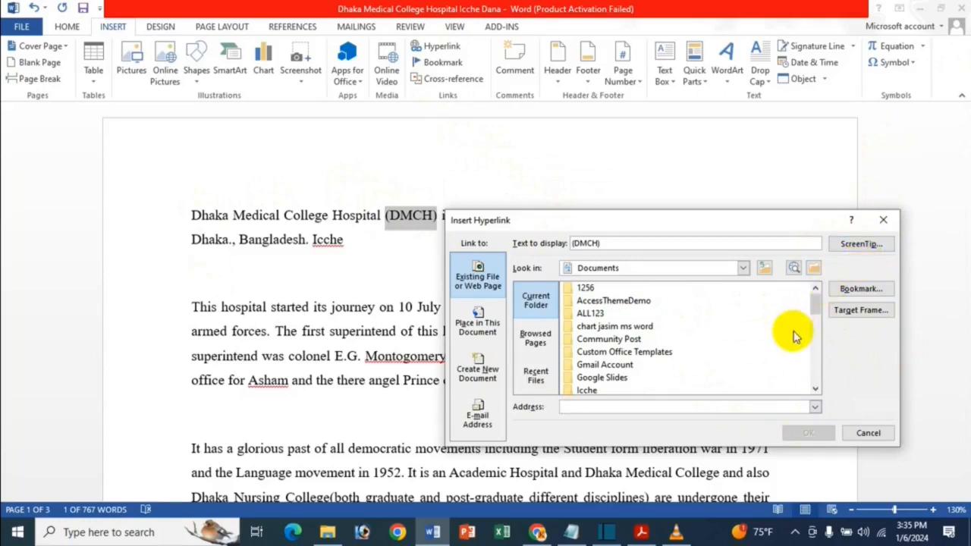
scroll(732, 346, down, 5)
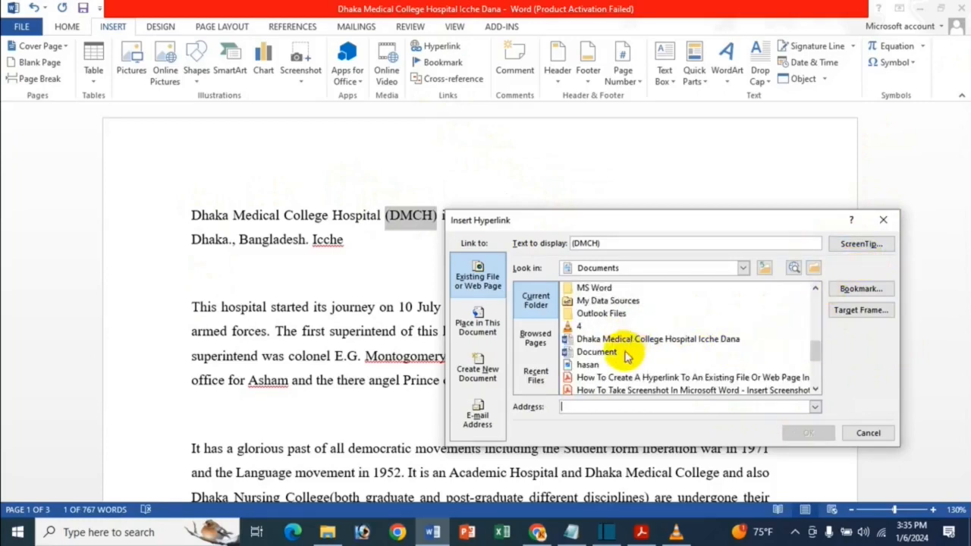
click(601, 365)
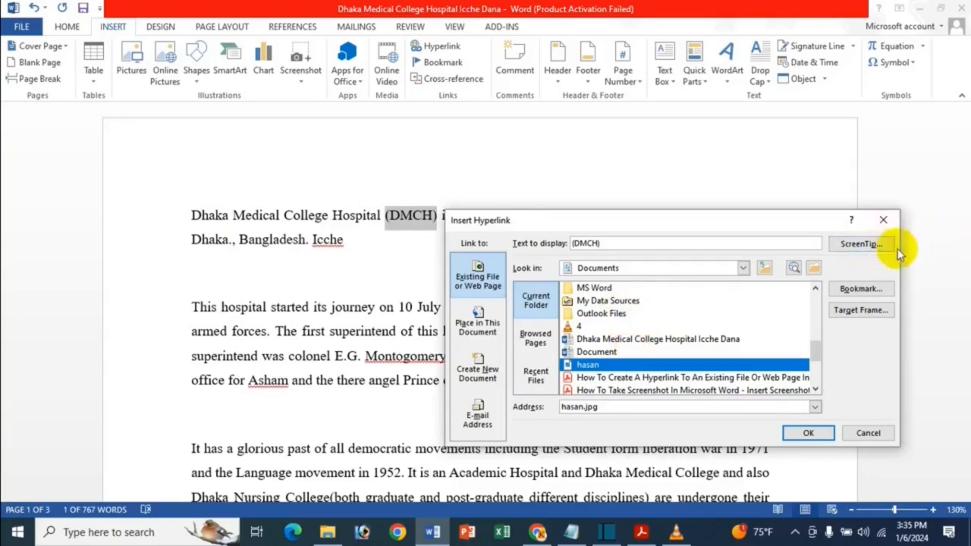
Give the "(DMCH)" hyperlink the ScreenTip "Click This Link" and insert the link
click(860, 243)
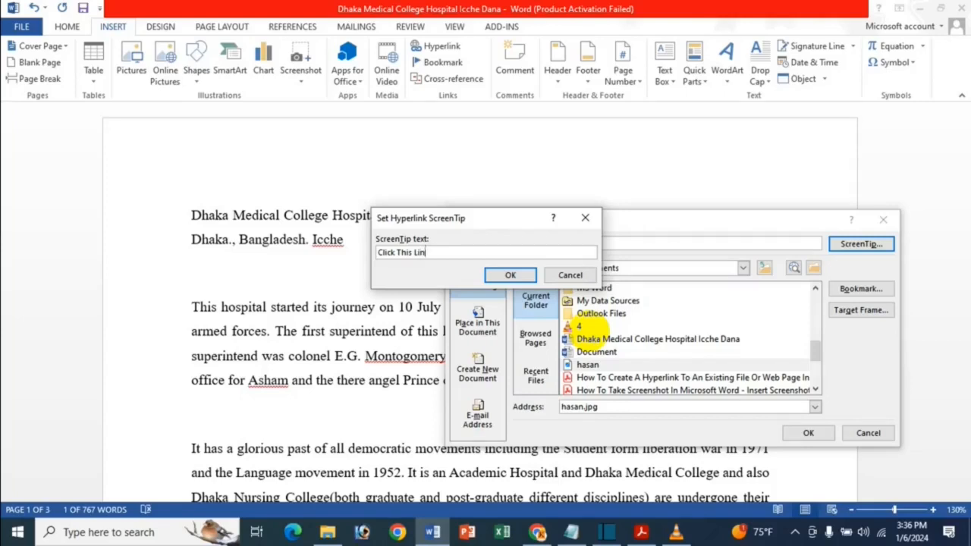
text(k)
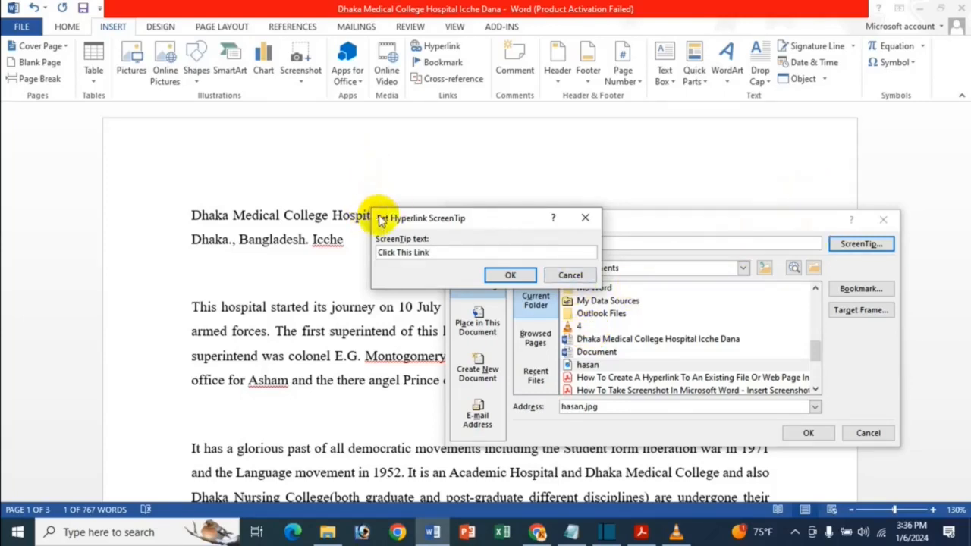
click(510, 274)
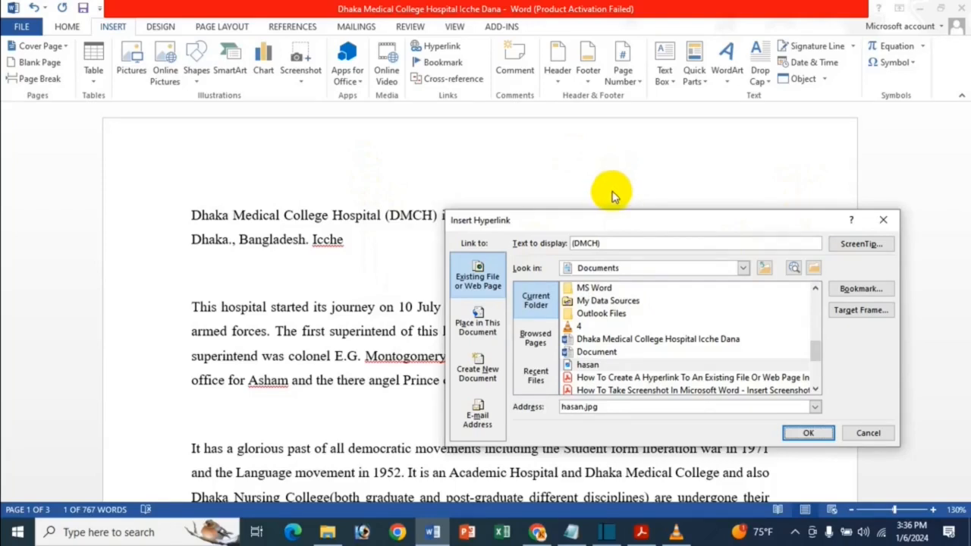
click(805, 434)
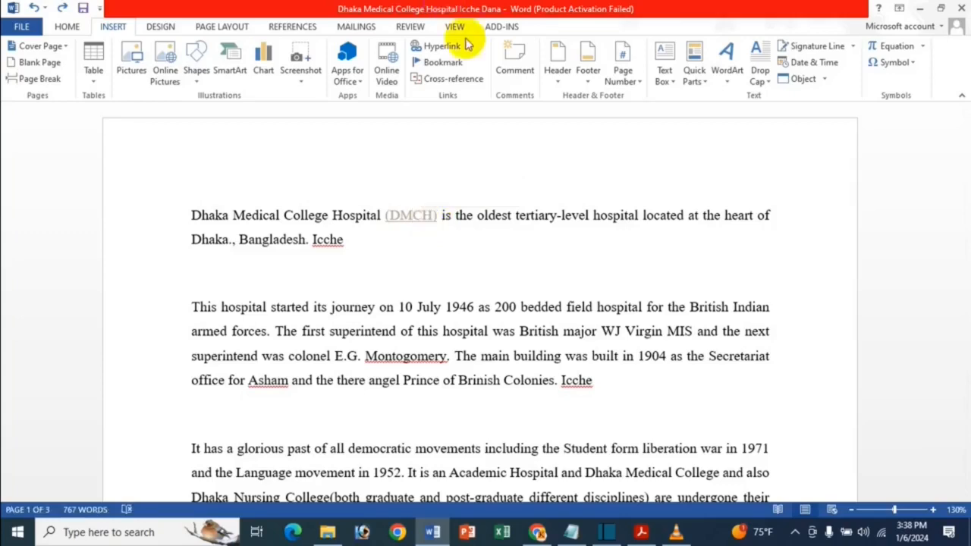
Edit the "(DMCH)" hyperlink with a blank ScreenTip and remove the link from the text
click(432, 47)
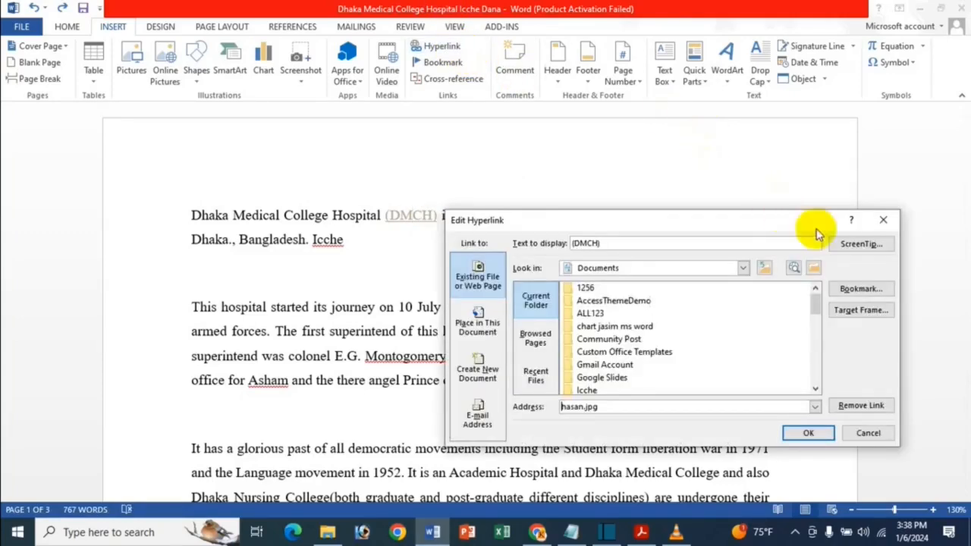
click(858, 244)
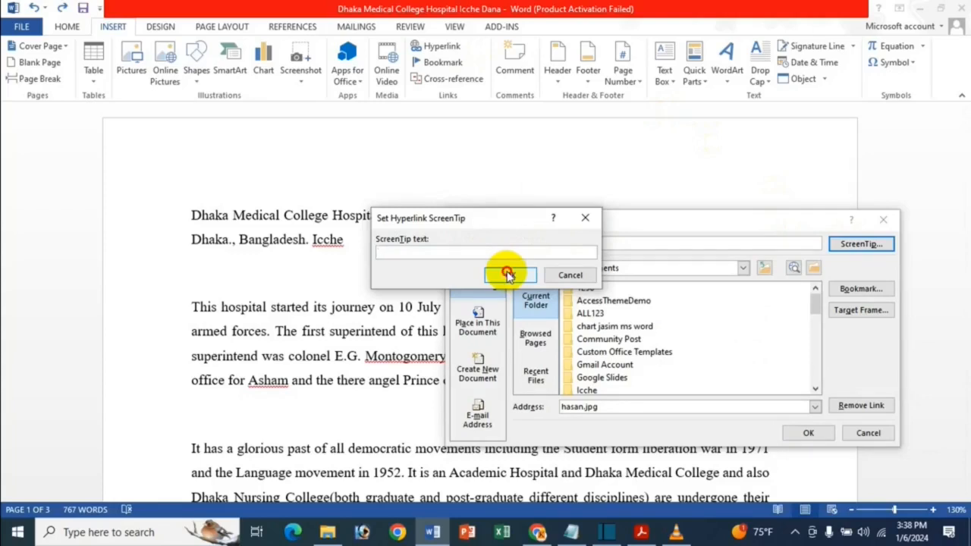
click(506, 274)
click(861, 405)
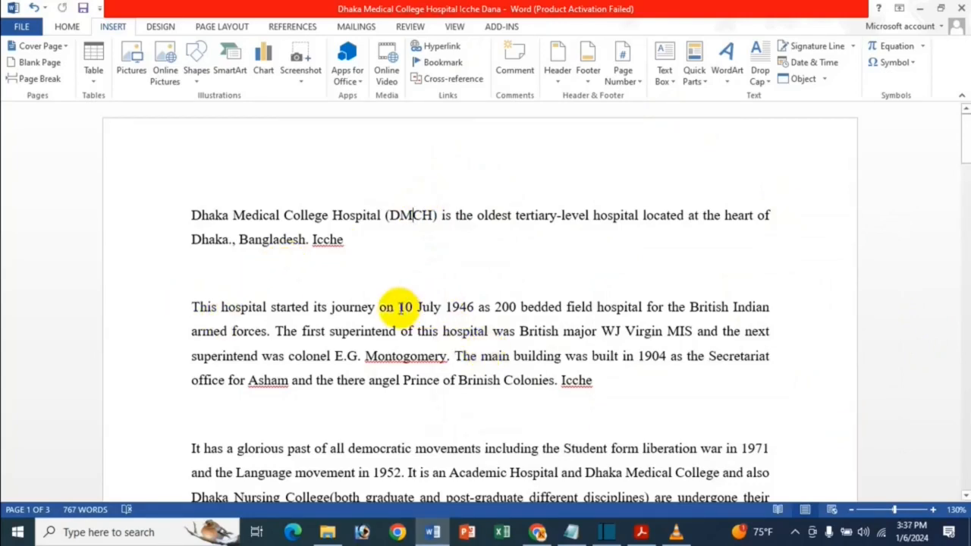
Start a hyperlink on "This hospital started its journey" in the second paragraph and view its bookmark and target frame options
drag(190, 304, 374, 315)
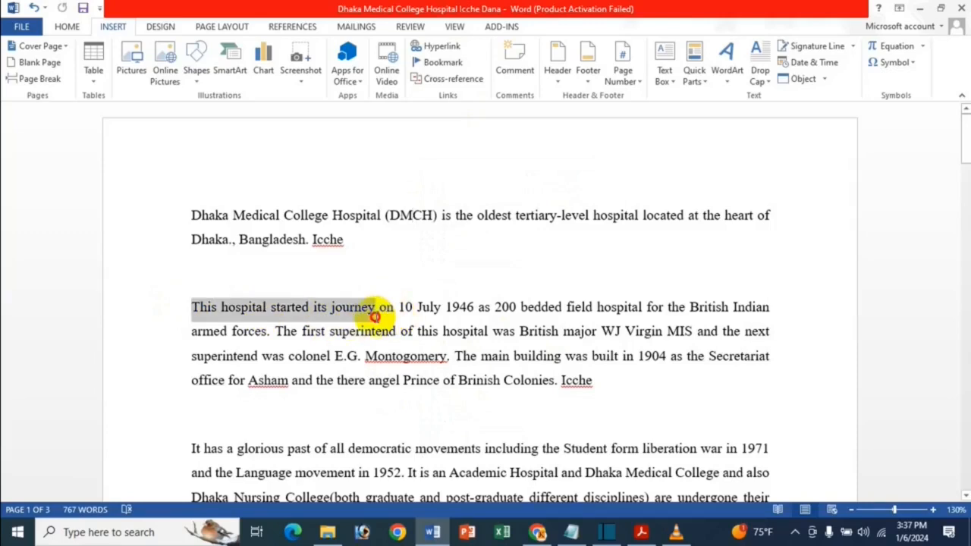
click(441, 47)
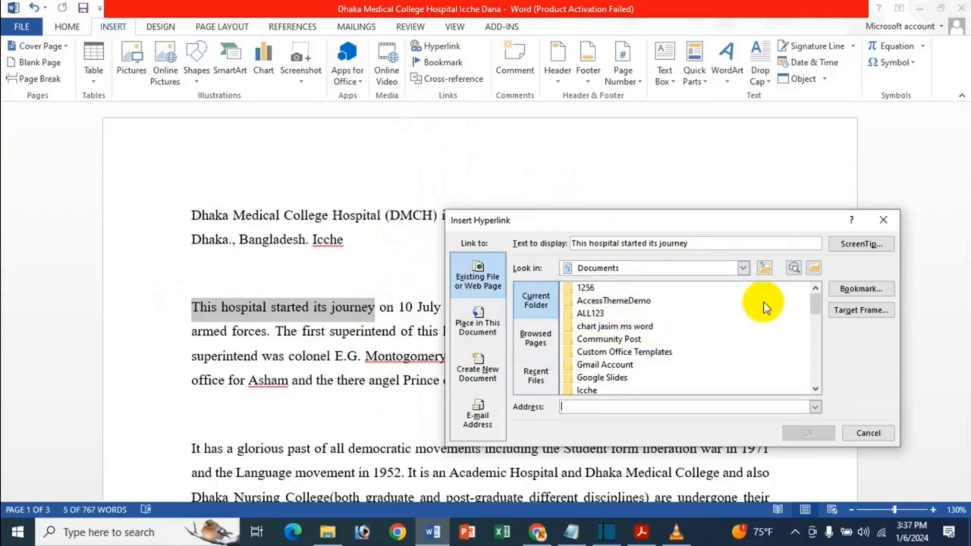
click(861, 289)
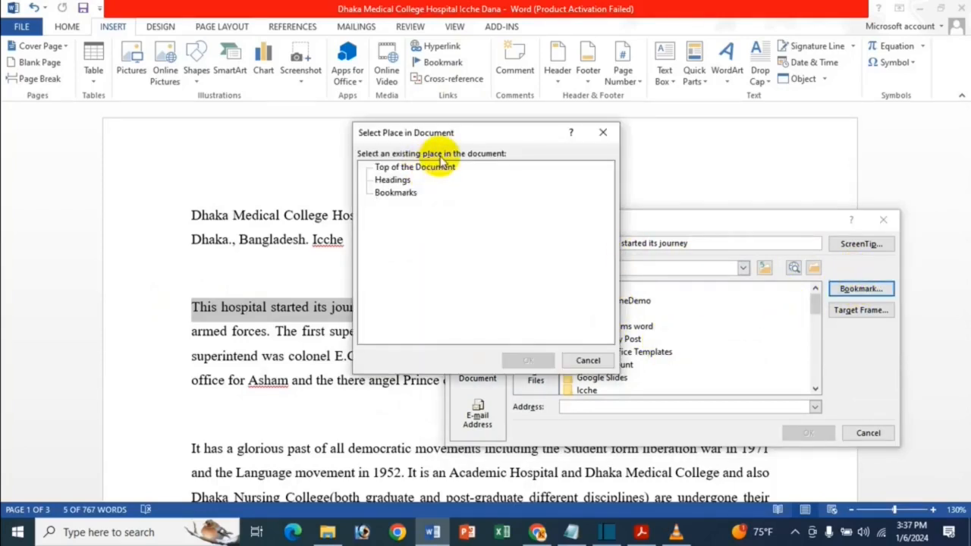
click(602, 132)
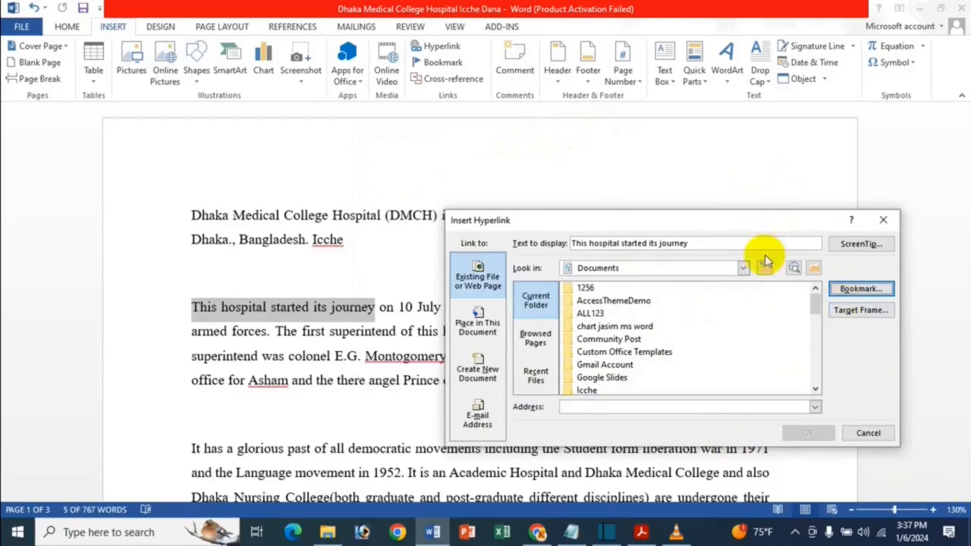
click(892, 310)
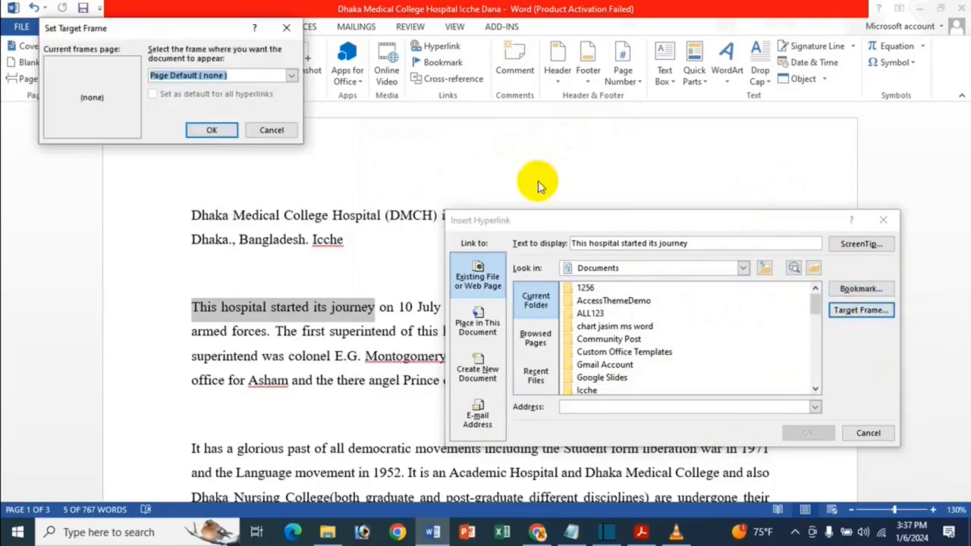
click(281, 29)
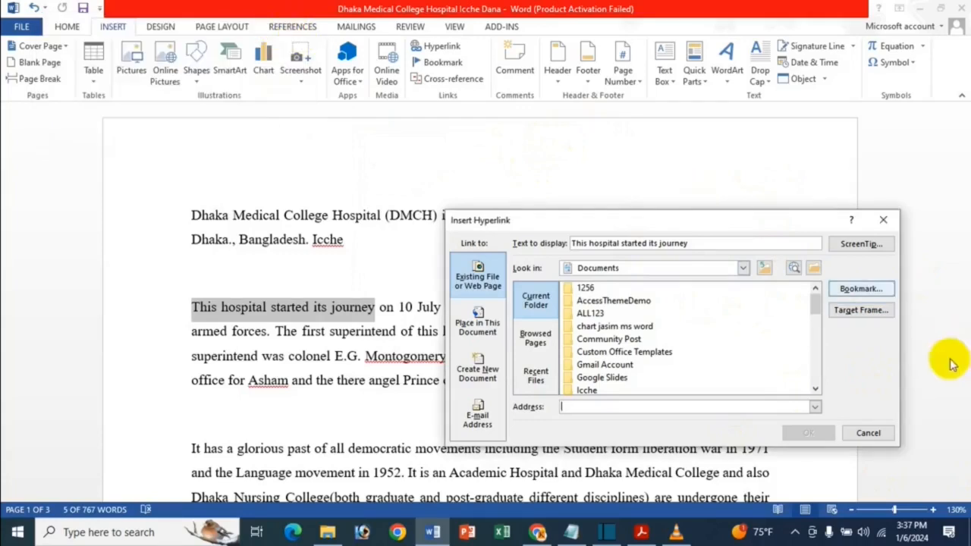
Link the selected phrase in the second paragraph to the previously browsed page "Crismas - Search"
click(541, 346)
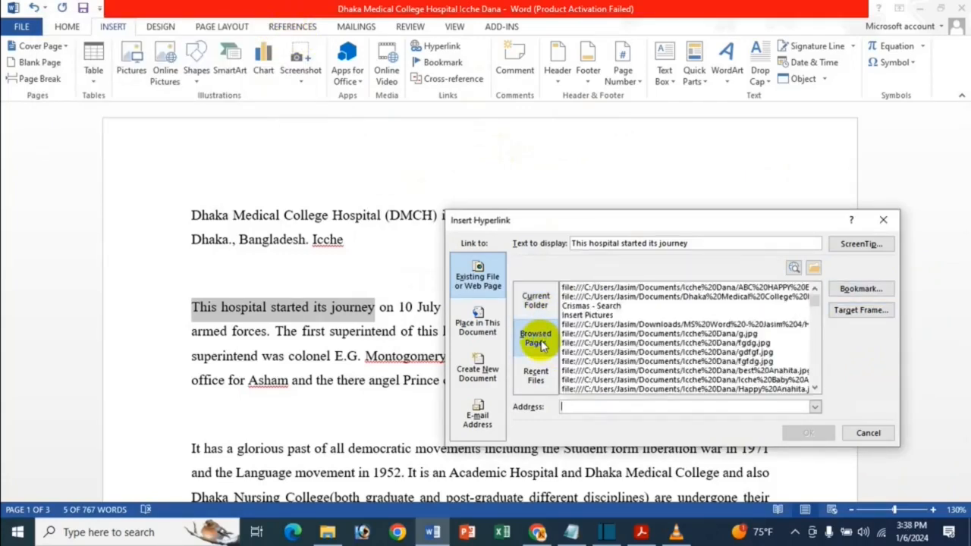
click(616, 306)
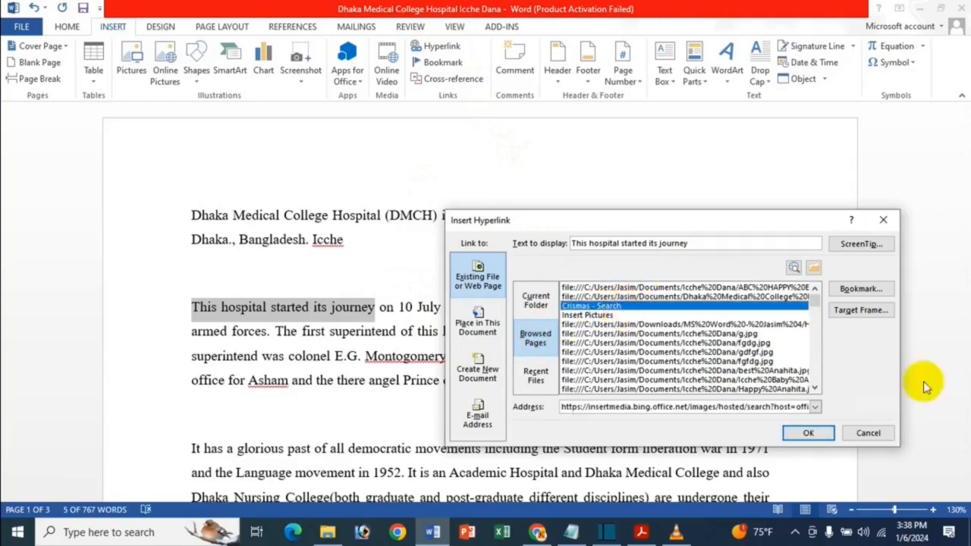
click(808, 434)
Follow the "This hospital started its journey" hyperlink and maximize the browser window that opens
mouse_move(368, 305)
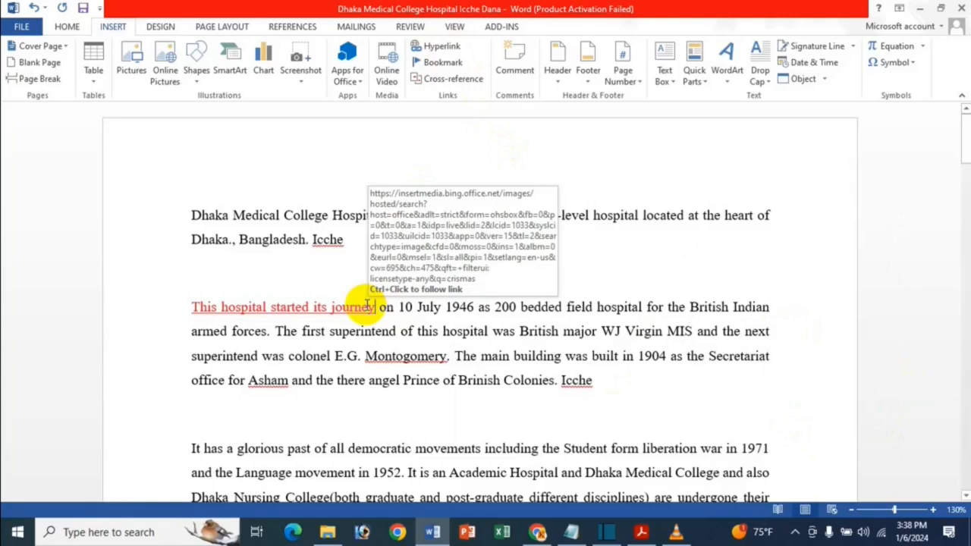
click(330, 312)
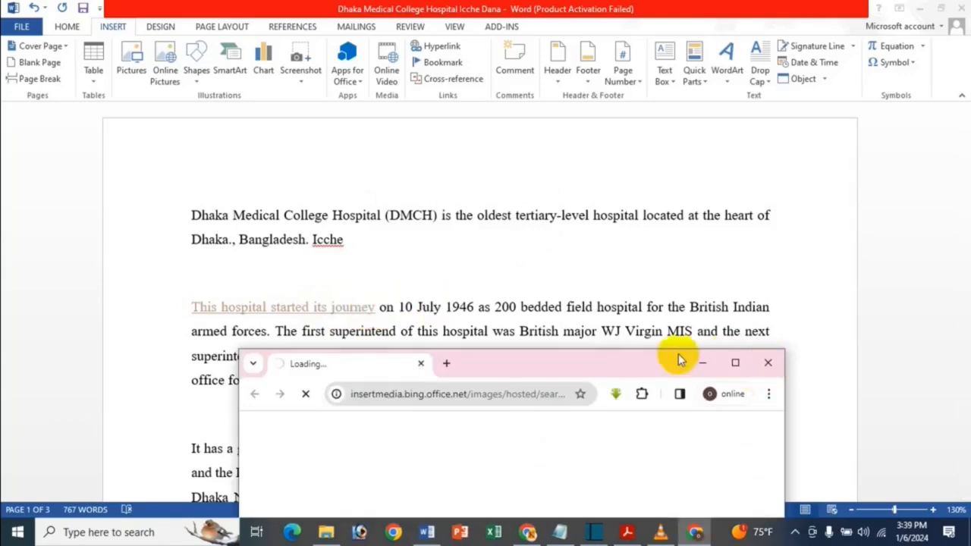
click(735, 361)
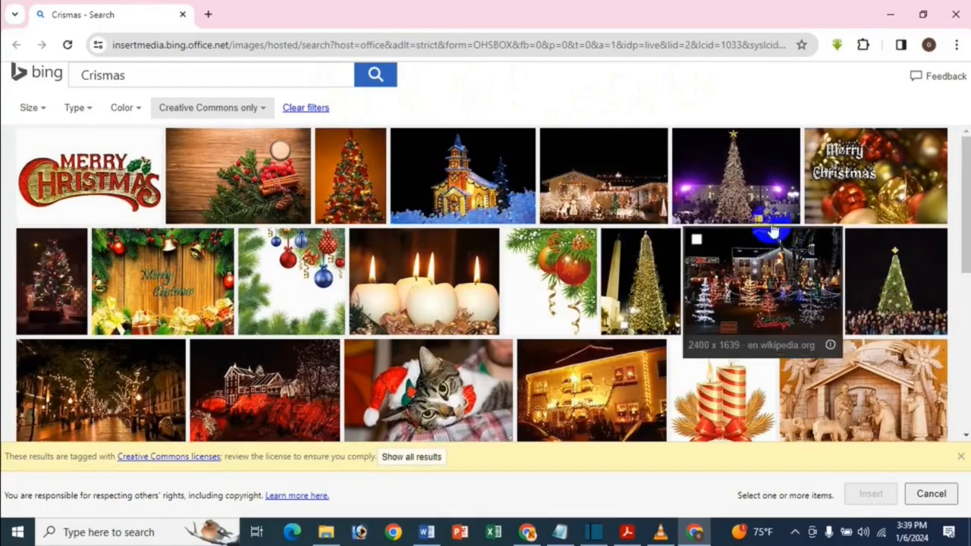
View the type and color filters for the Crismas image search and restrict the images to red
click(127, 107)
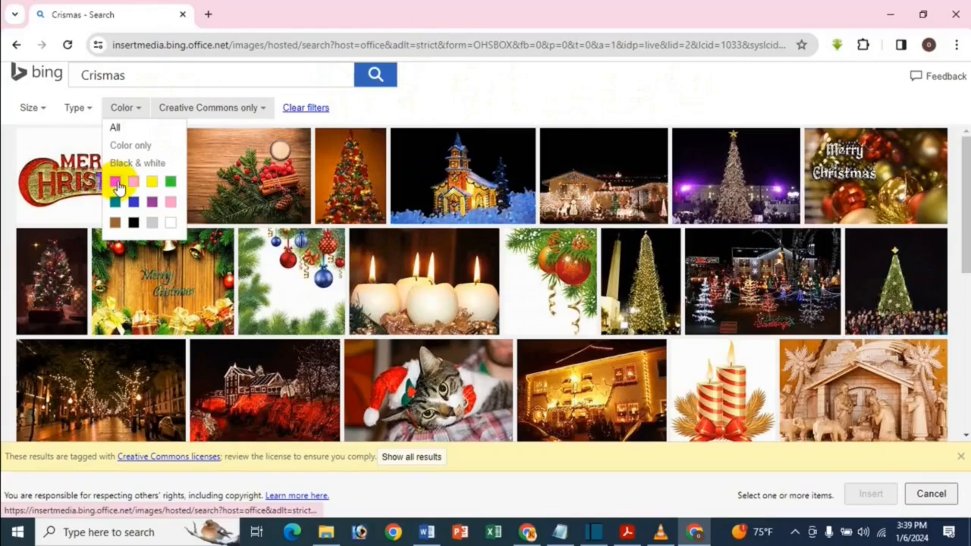
click(76, 107)
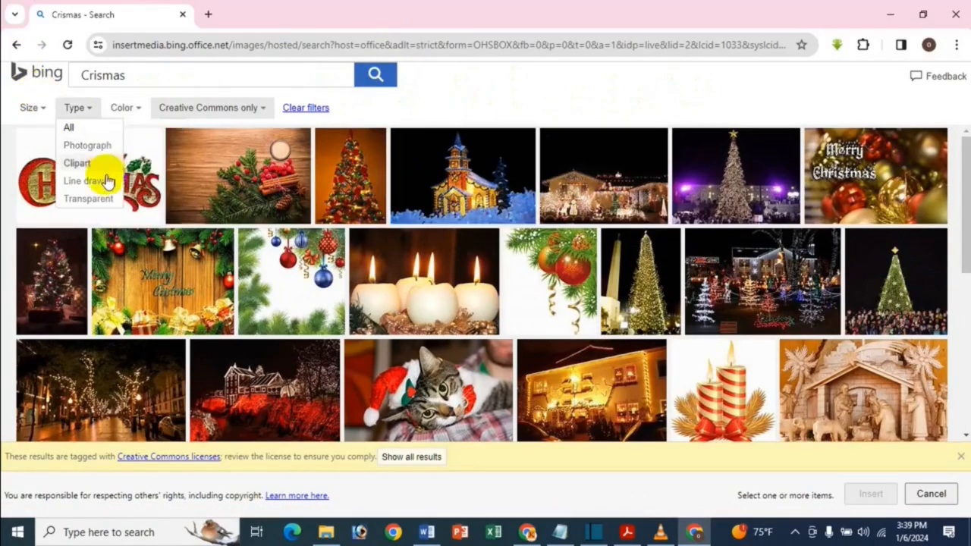
click(122, 107)
click(125, 182)
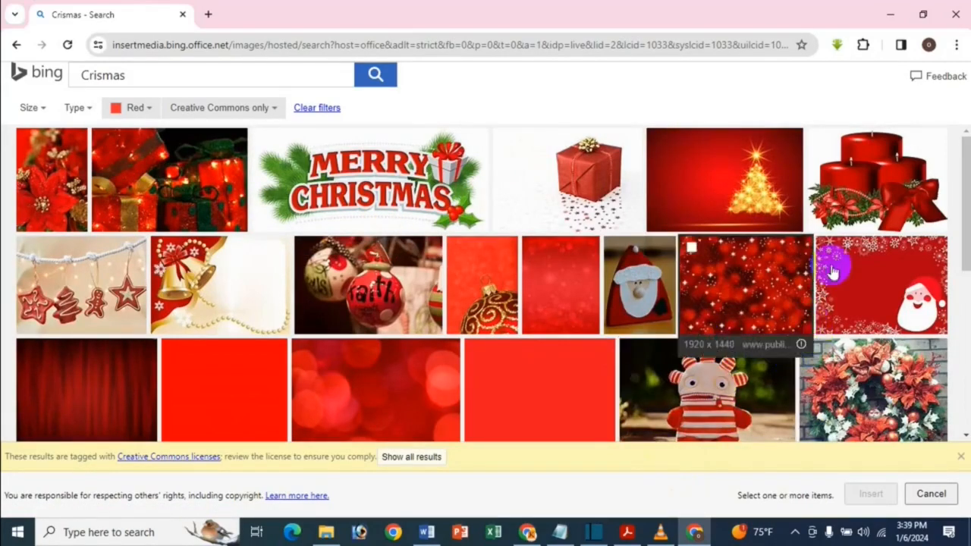
Close the browser, return to the Word document and remove the hyperlink from "This hospital started its journey"
click(956, 14)
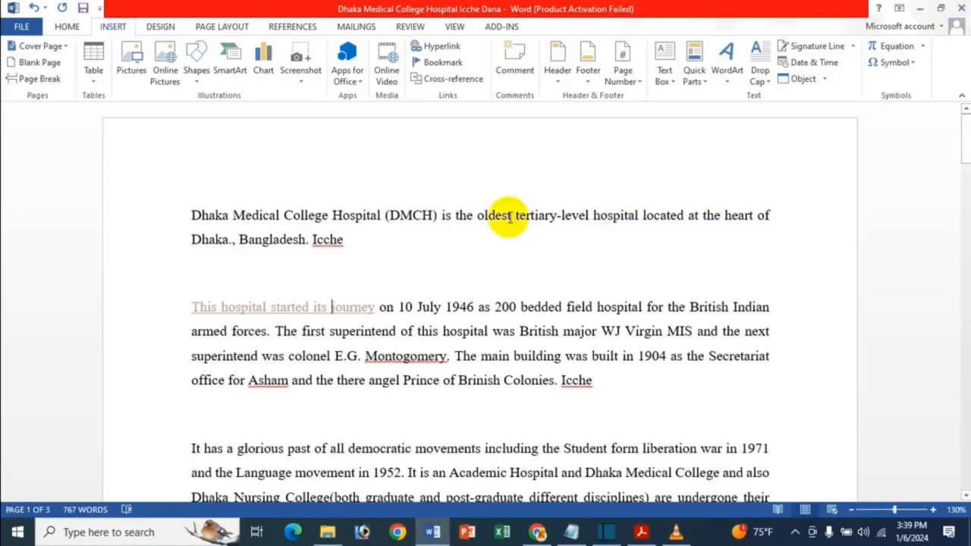
right_click(362, 309)
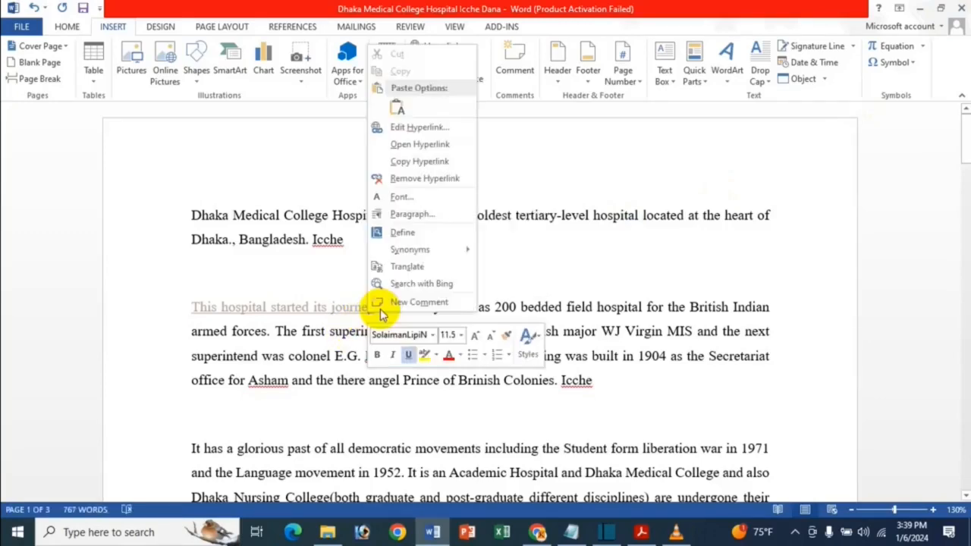
click(413, 182)
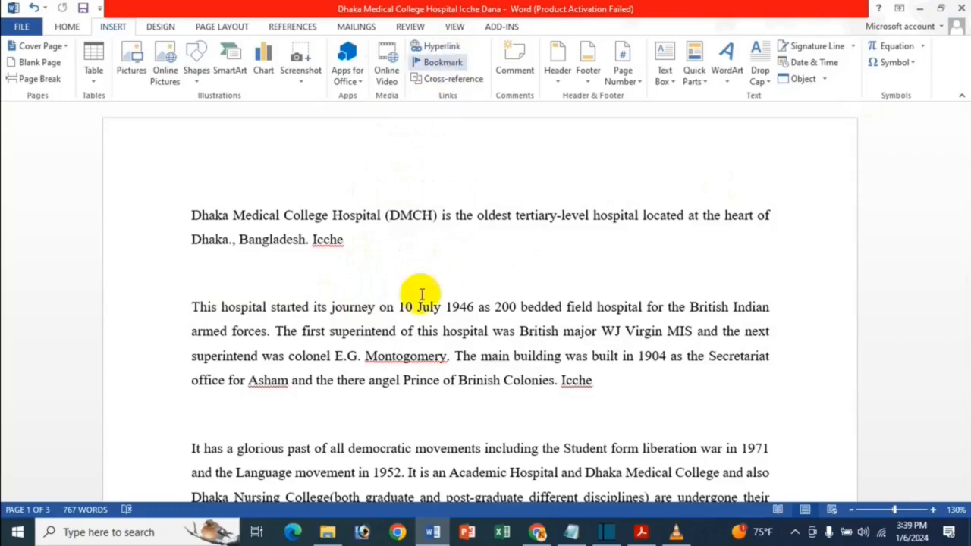
Link "It has a glorious past of all democratic" in the third paragraph to the recent file gf.jpg in the Icche Dana folder
drag(191, 448, 396, 463)
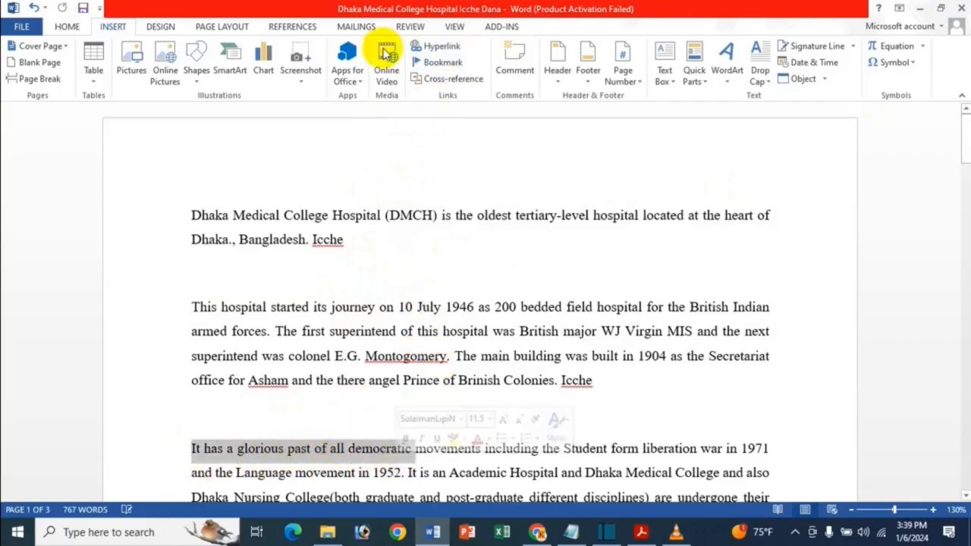
click(430, 48)
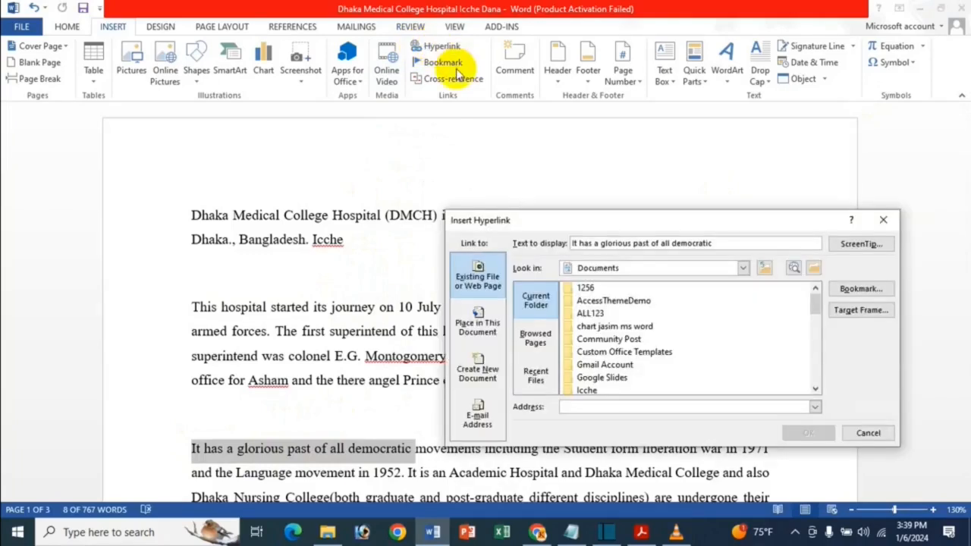
click(540, 379)
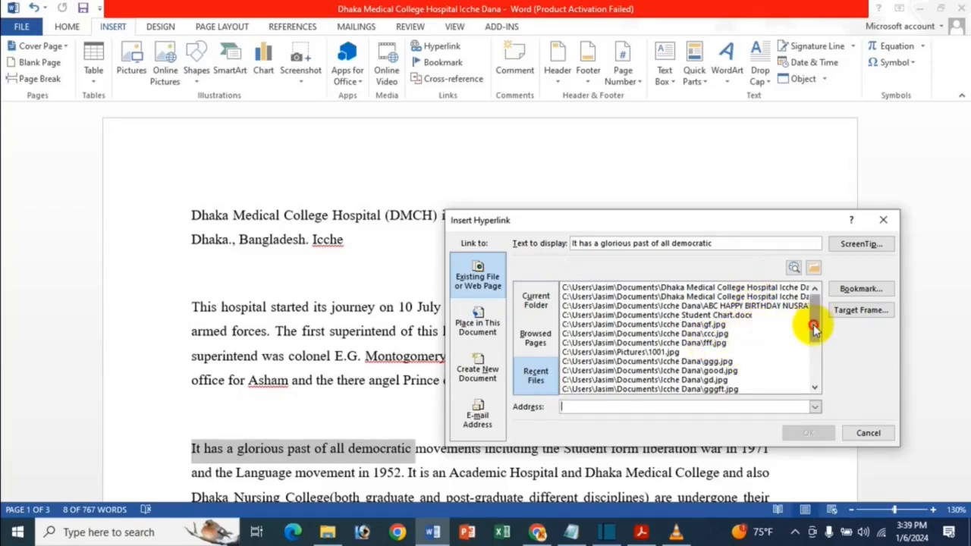
mouse_move(818, 327)
mouse_down()
mouse_move(819, 387)
mouse_move(815, 317)
mouse_up()
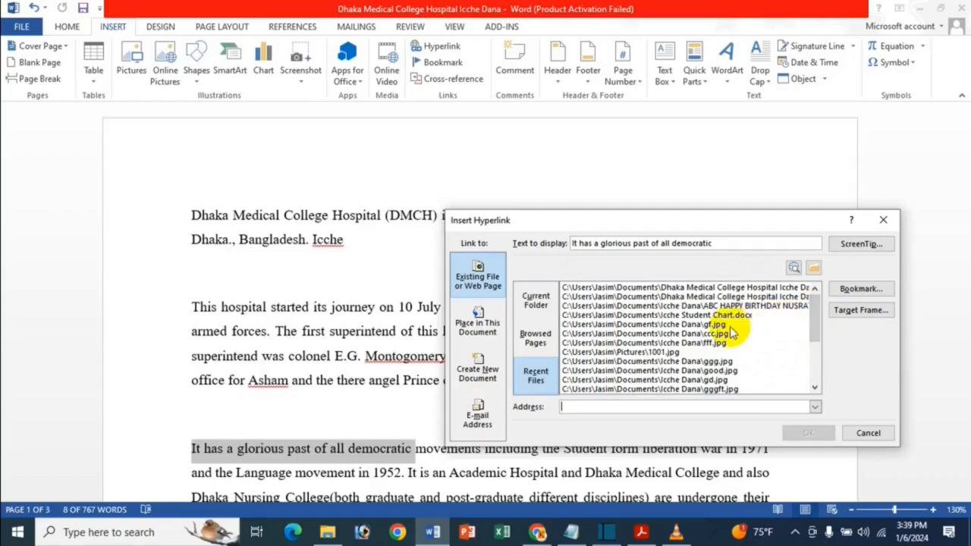
click(643, 326)
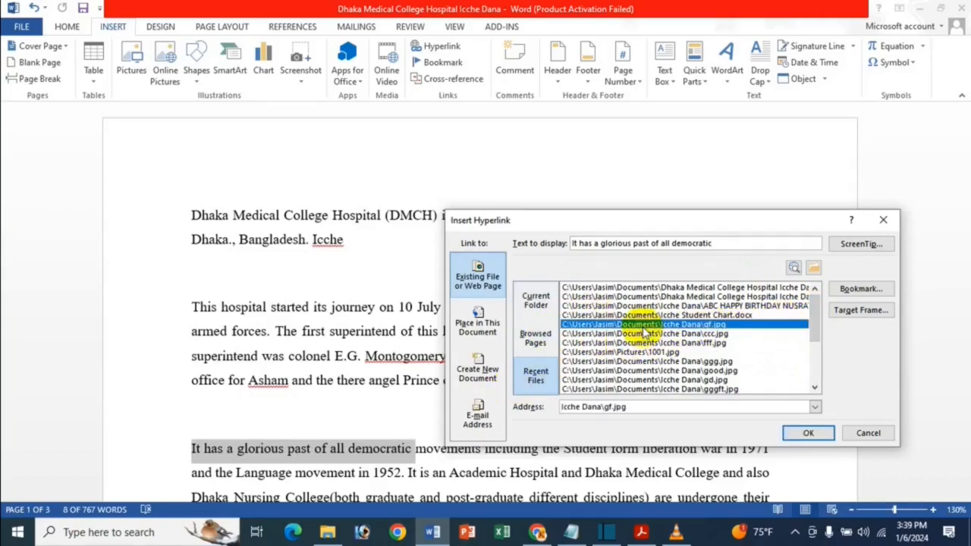
click(808, 434)
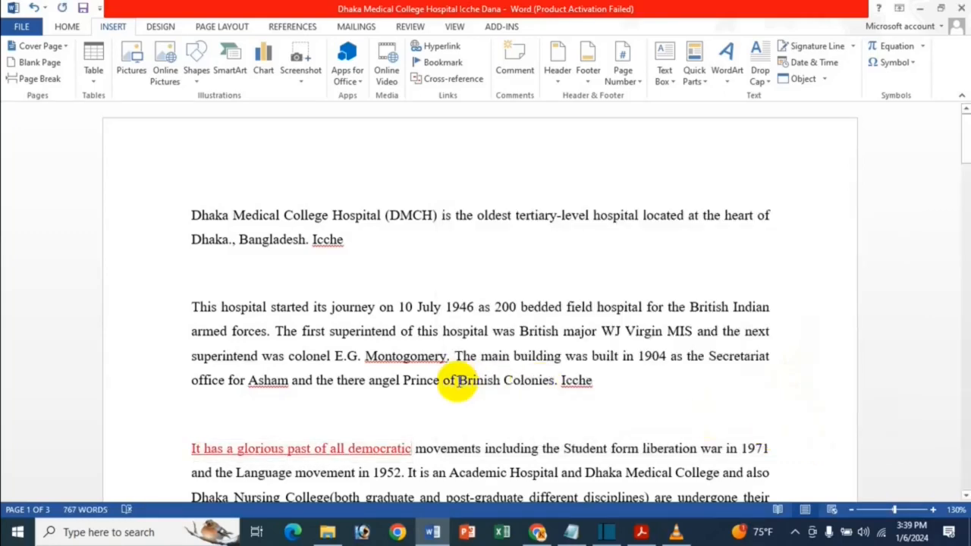
Test the "It has a glorious past of all democratic" hyperlink, close the image it opens, and remove the hyperlink from the text
scroll(458, 380, down, 3)
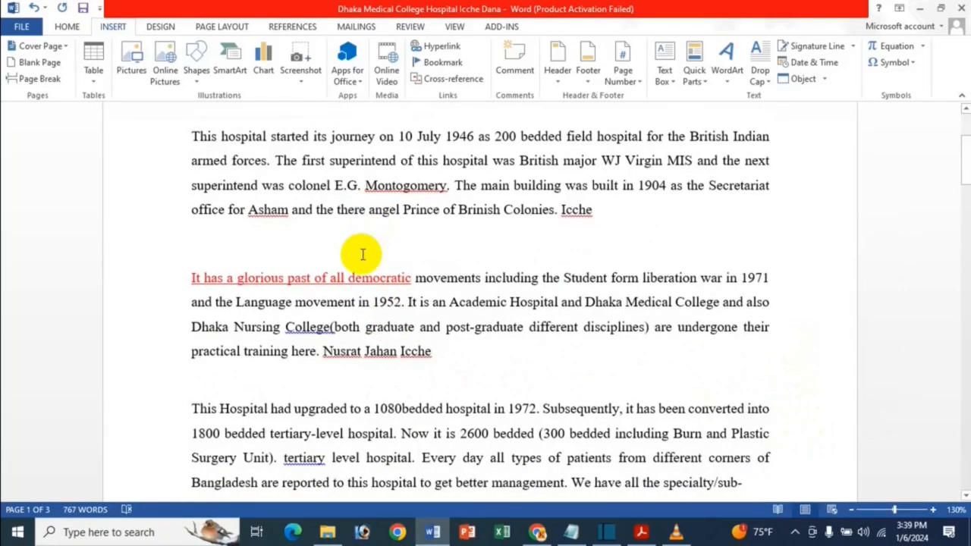
ctrl+click(325, 280)
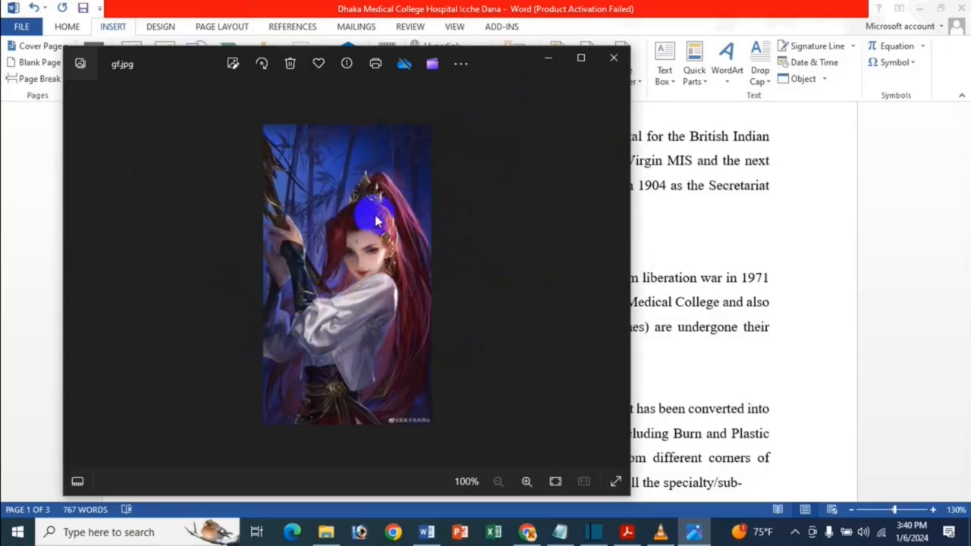
click(616, 58)
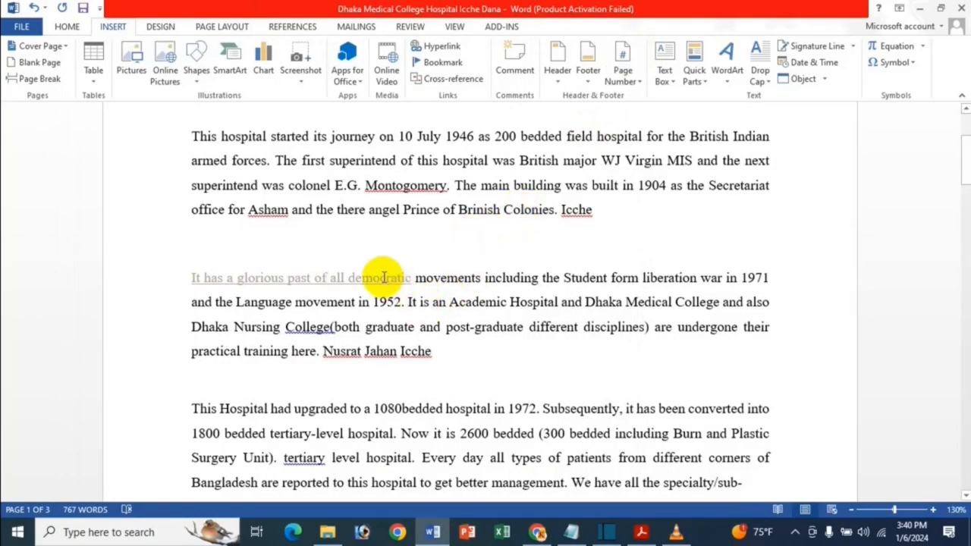
right_click(339, 278)
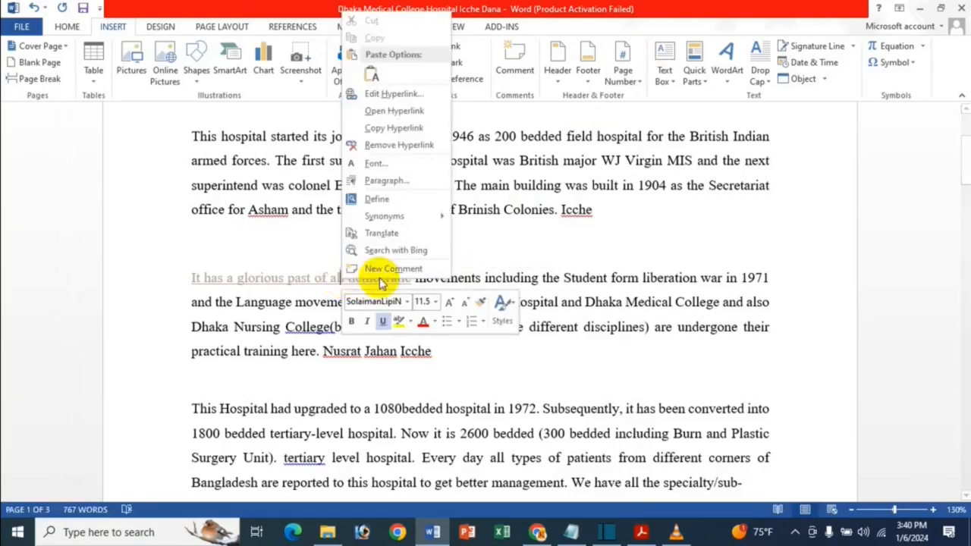
click(374, 147)
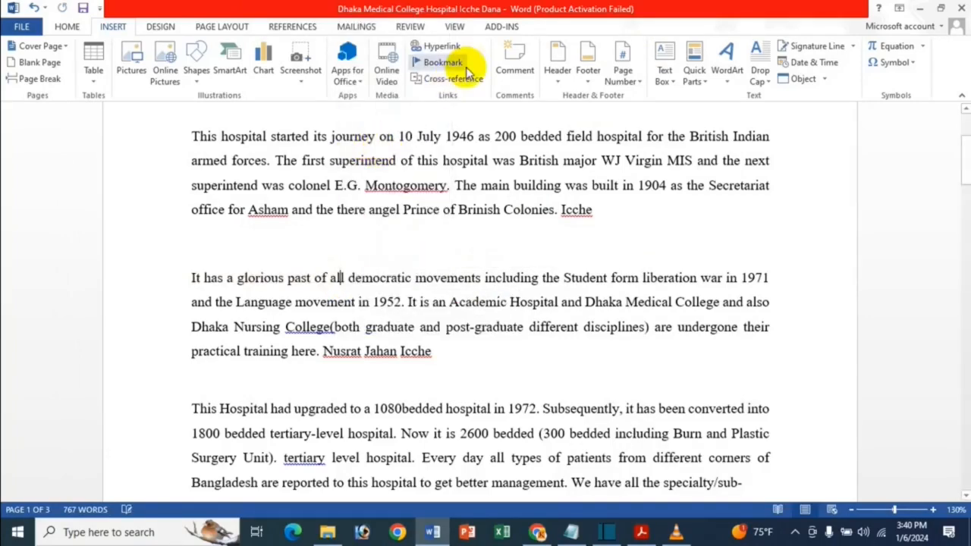
scroll(347, 302, up, 4)
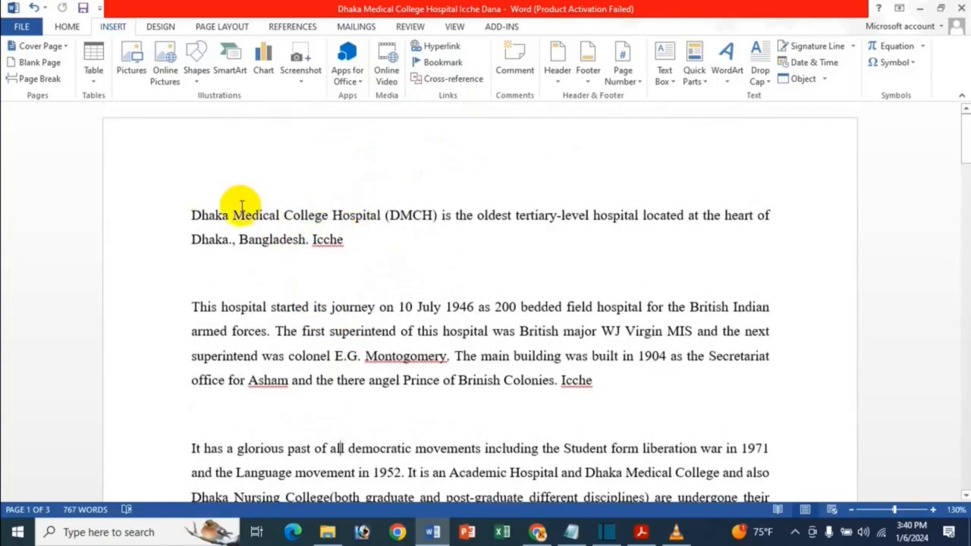
drag(192, 216, 363, 219)
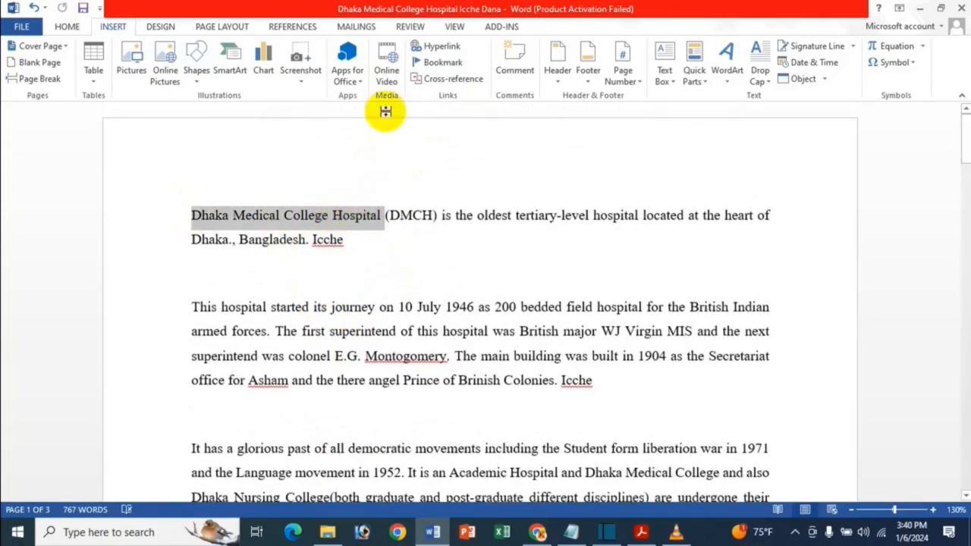
click(442, 47)
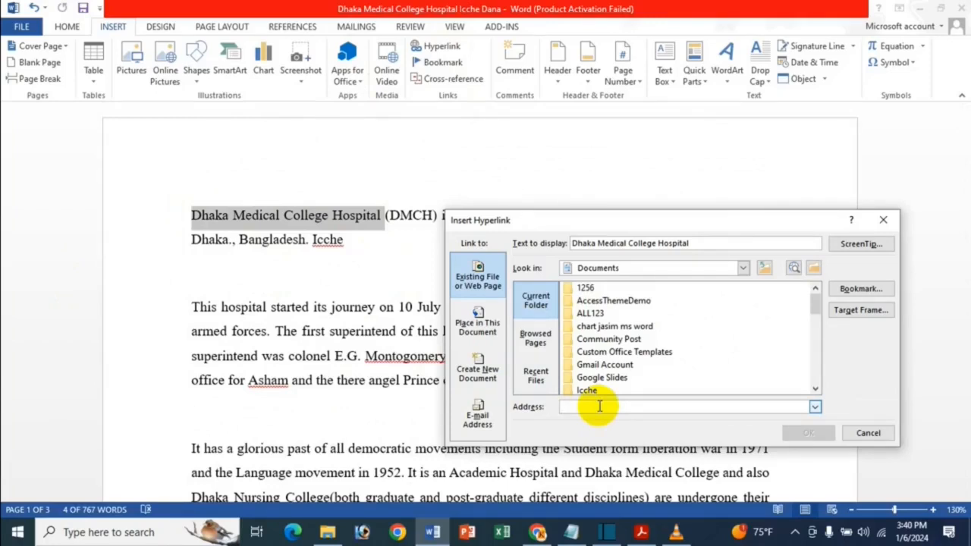
text(W)
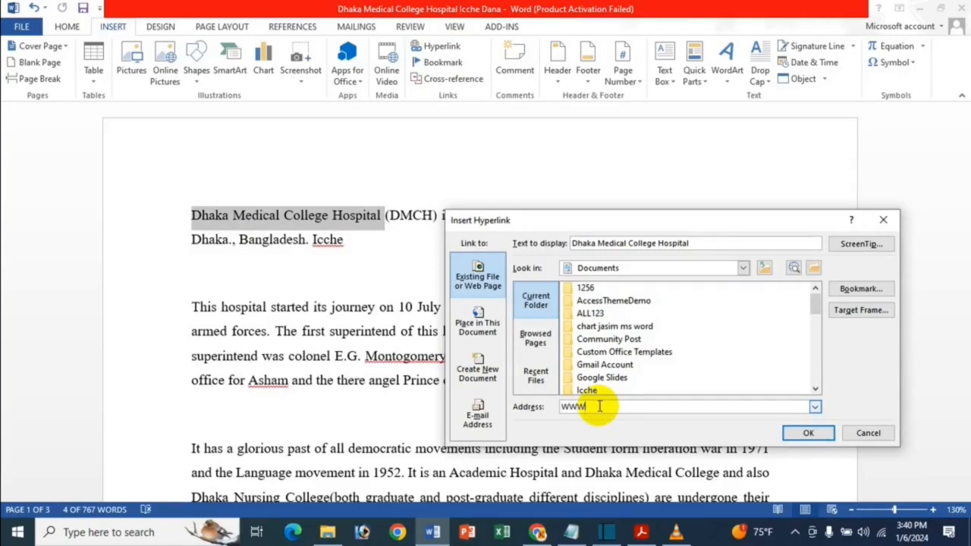
text(ww.)
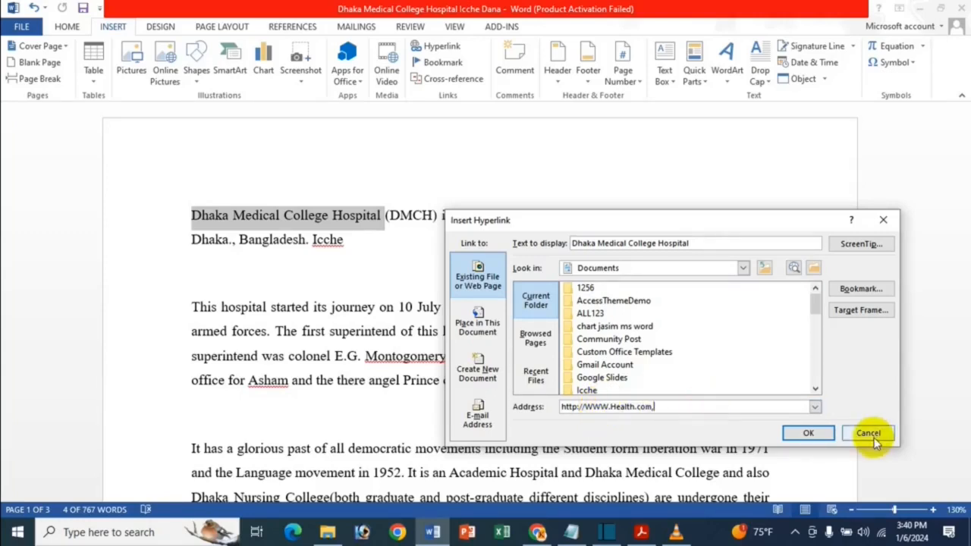
click(809, 434)
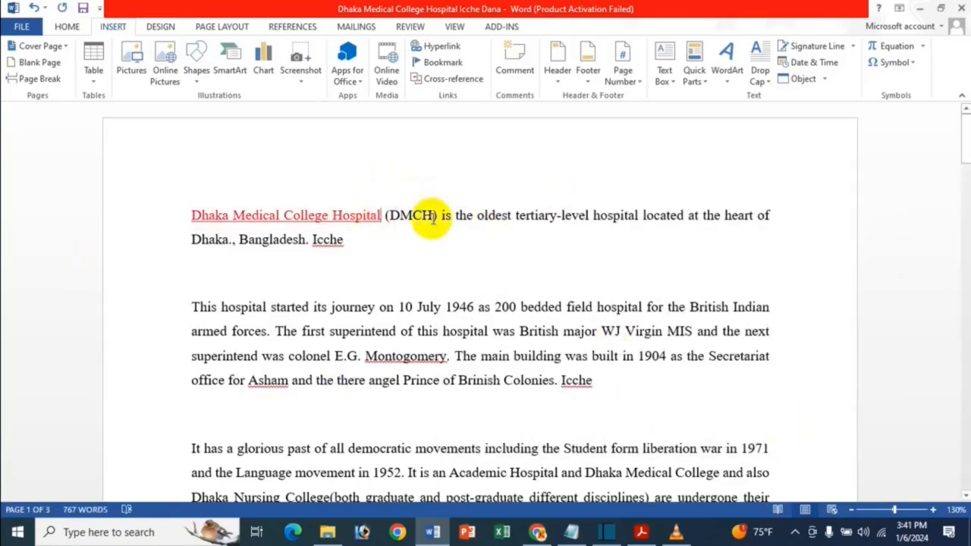
Follow the "Dhaka Medical College Hospital" hyperlink, look through the health.com page in a maximized browser window, and close the browser
ctrl+click(363, 215)
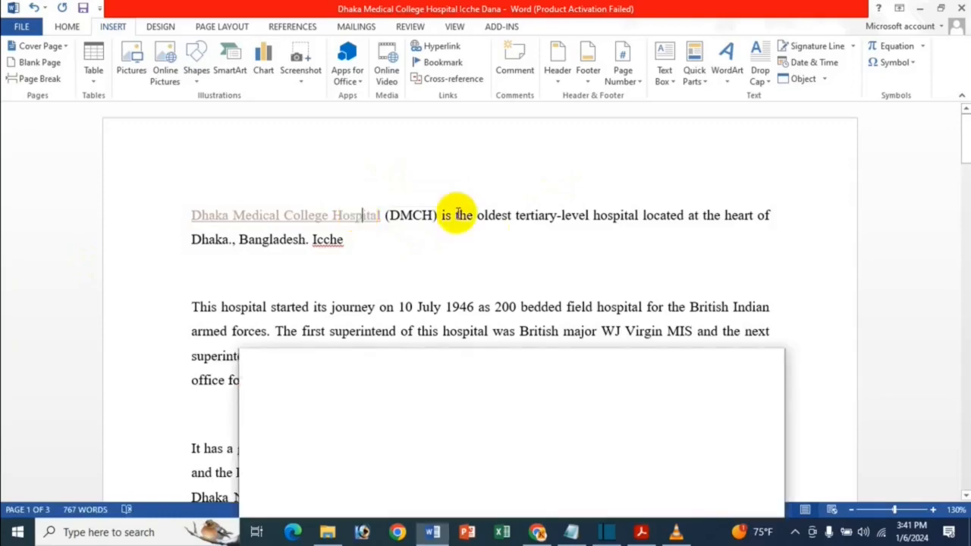
click(735, 362)
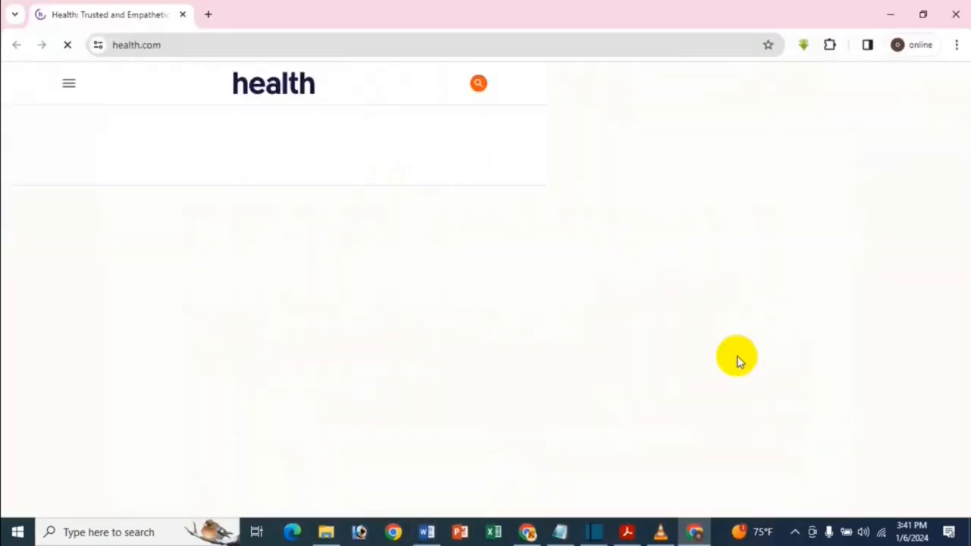
scroll(704, 353, down, 3)
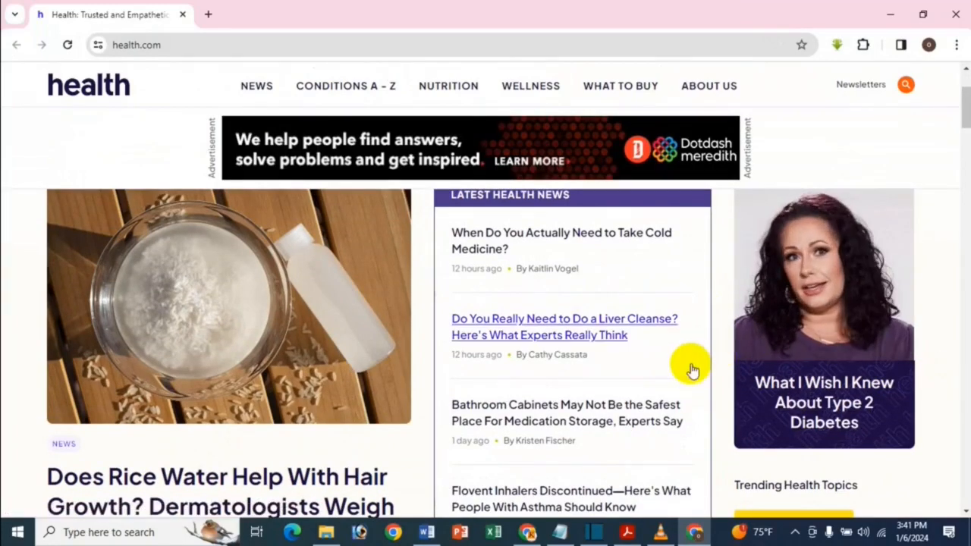
click(955, 15)
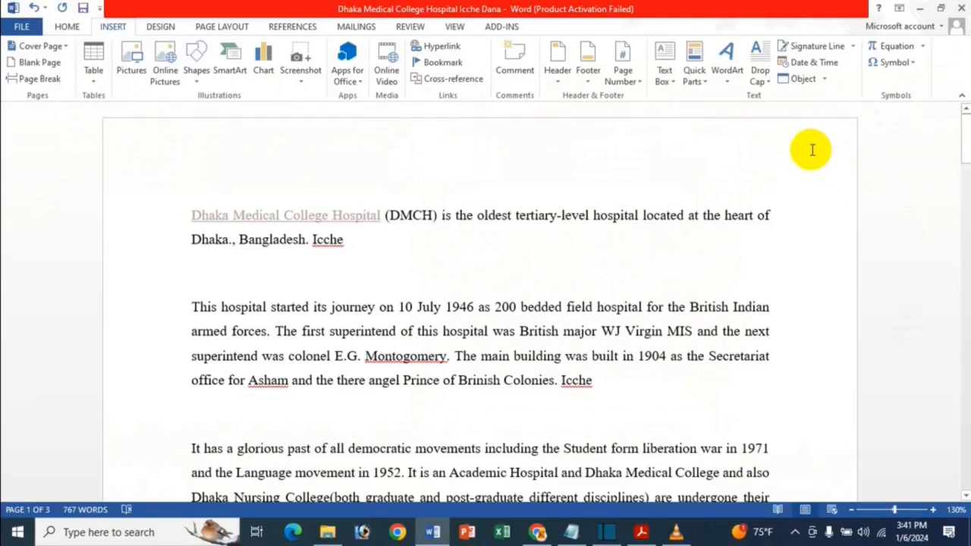
Remove the health.com hyperlink from "Dhaka Medical College Hospital" through the hyperlink editing settings
click(438, 46)
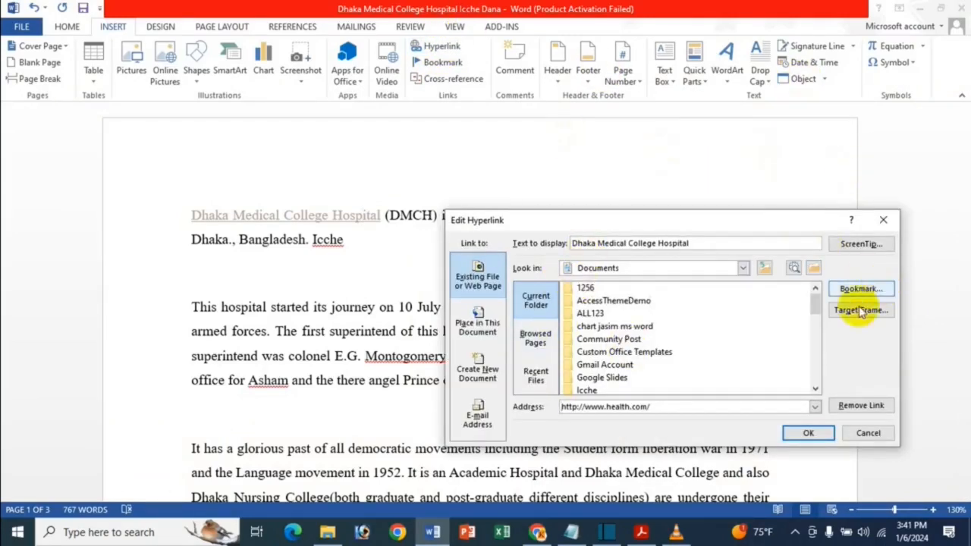
click(883, 219)
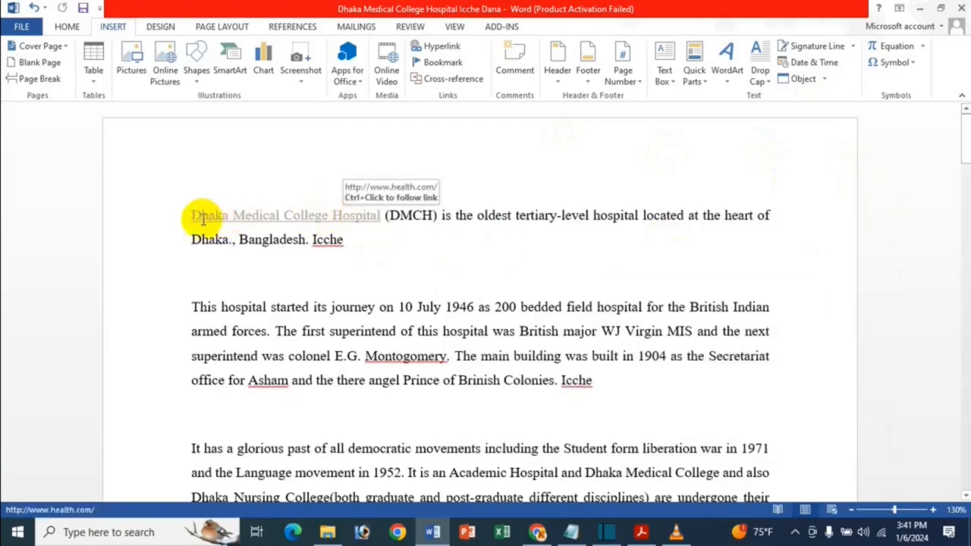
drag(187, 215, 385, 215)
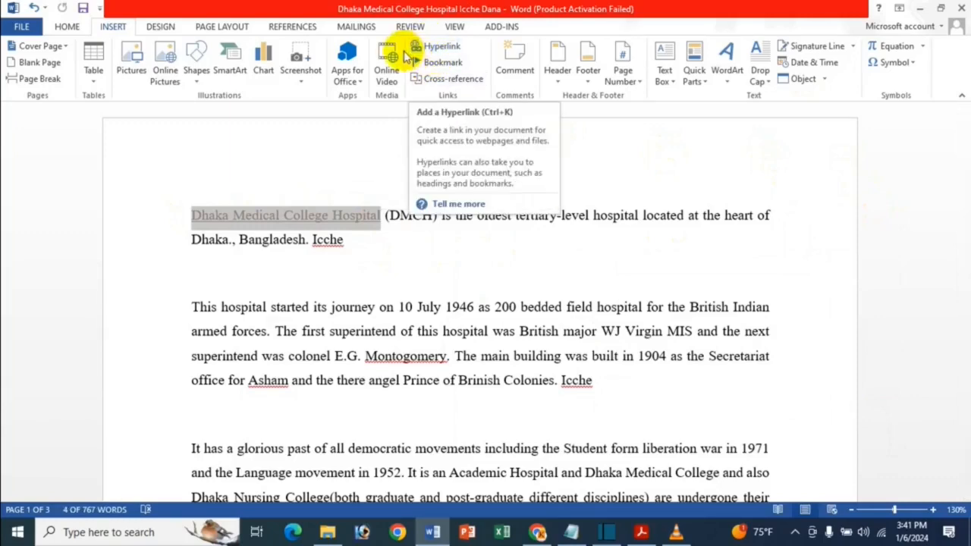
click(437, 55)
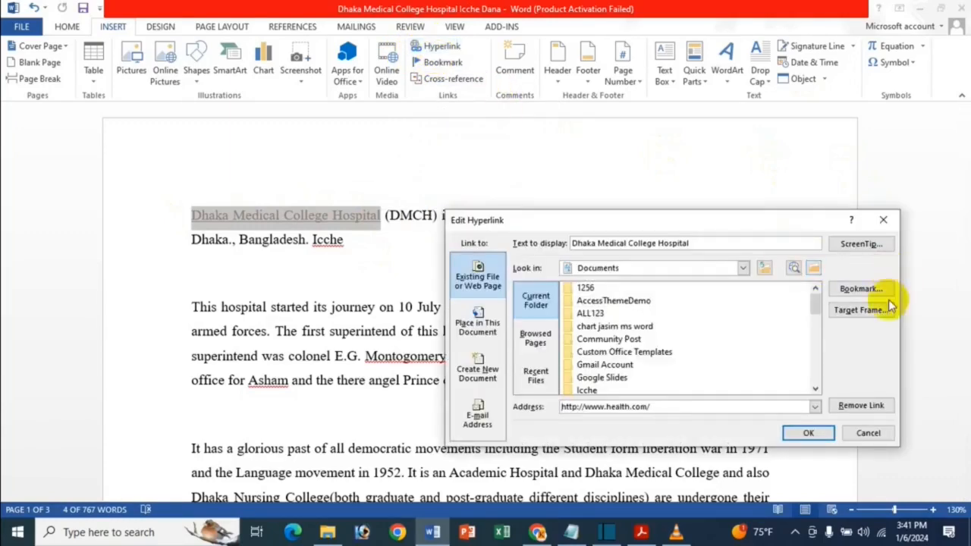
click(861, 406)
click(849, 418)
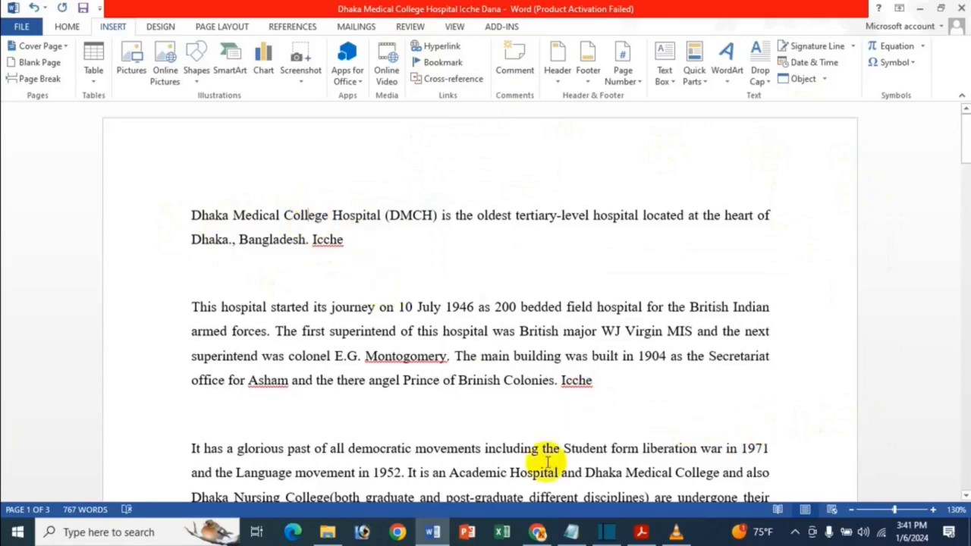
Switch to Adobe Acrobat and show the PDF title page about creating a hyperlink to an existing file or web page
click(642, 529)
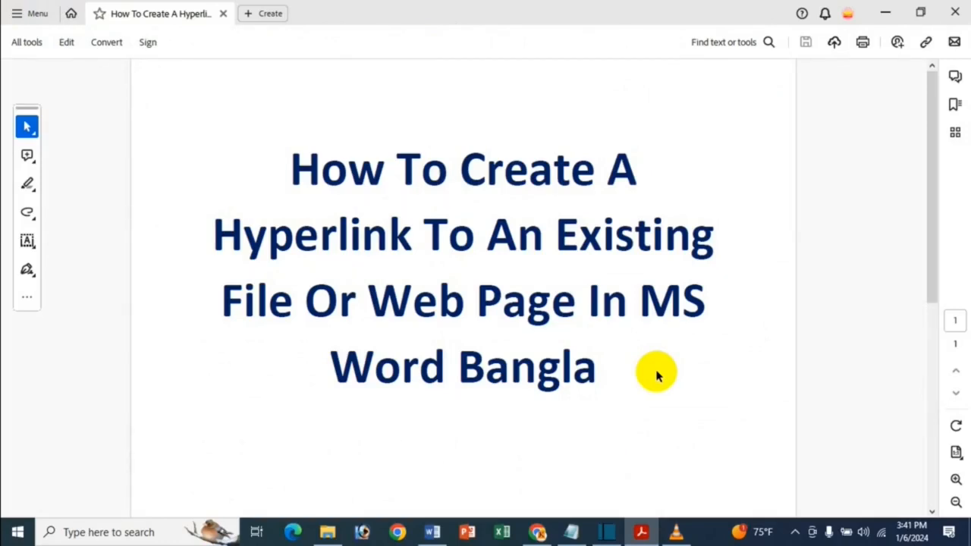
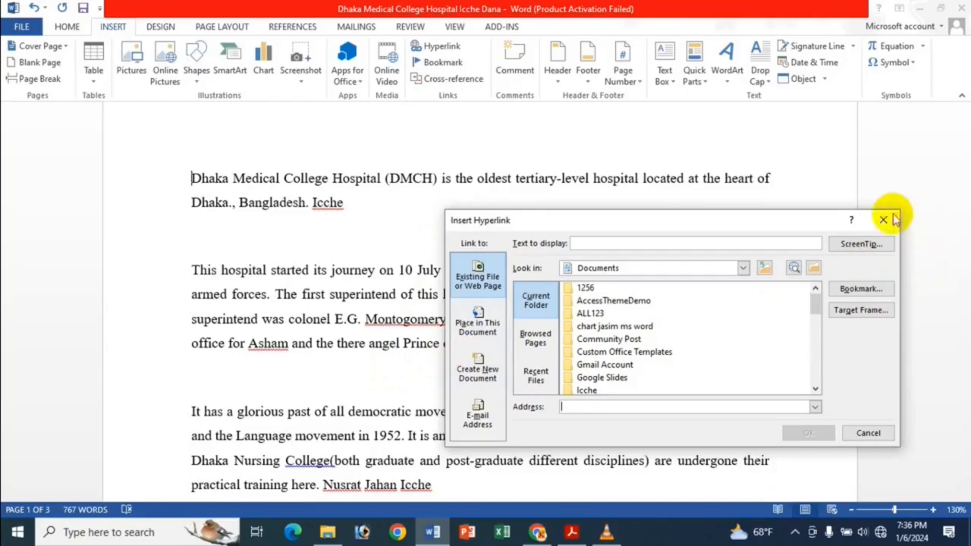
Bookmark the phrase "It has a glorious past of all democratic" in the third paragraph, using the word that ends the first paragraph as its name
click(884, 220)
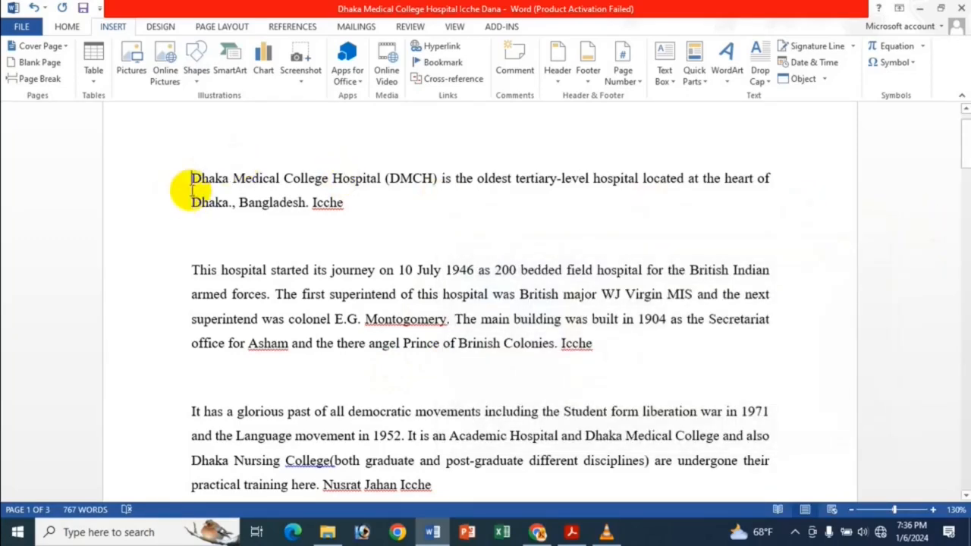
scroll(190, 191, down, 3)
drag(190, 243, 407, 241)
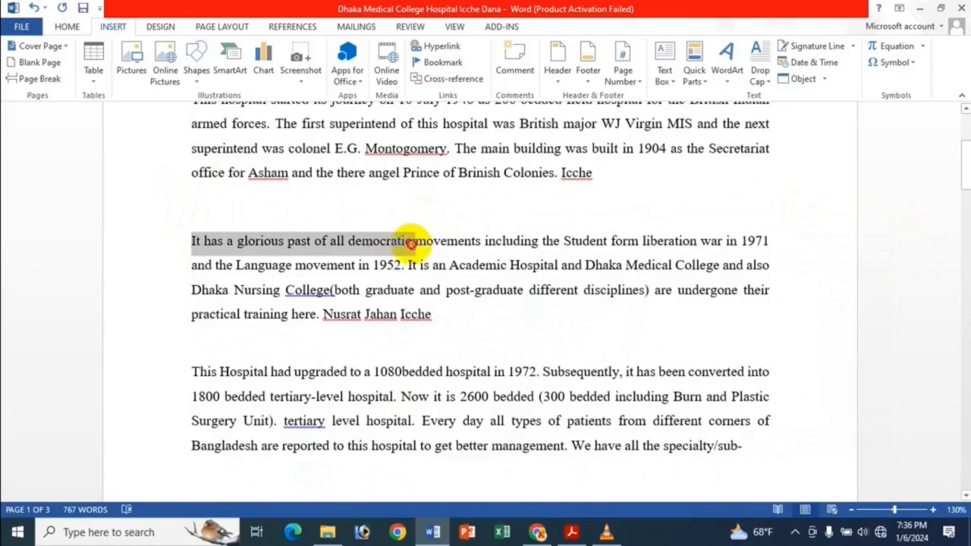
scroll(390, 220, up, 4)
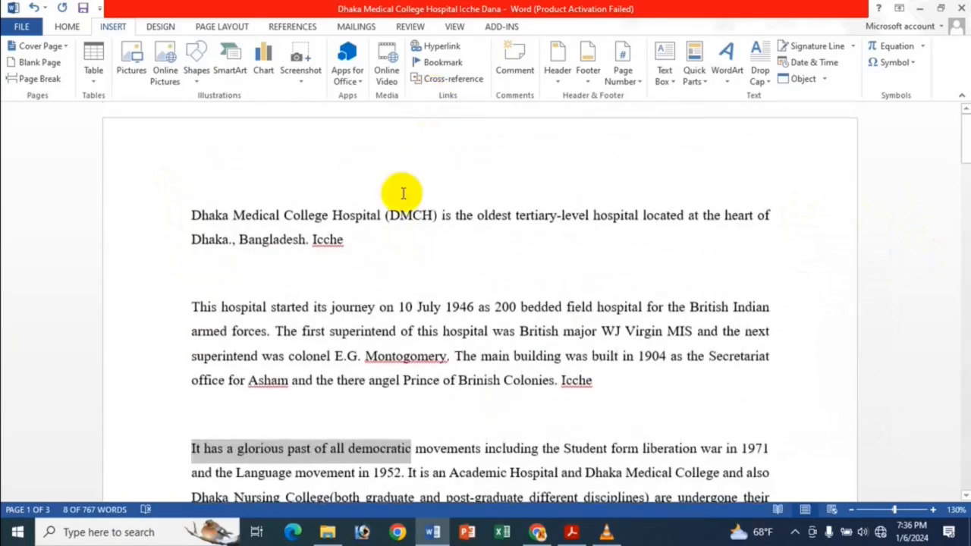
scroll(486, 31, up, 1)
scroll(159, 48, down, 1)
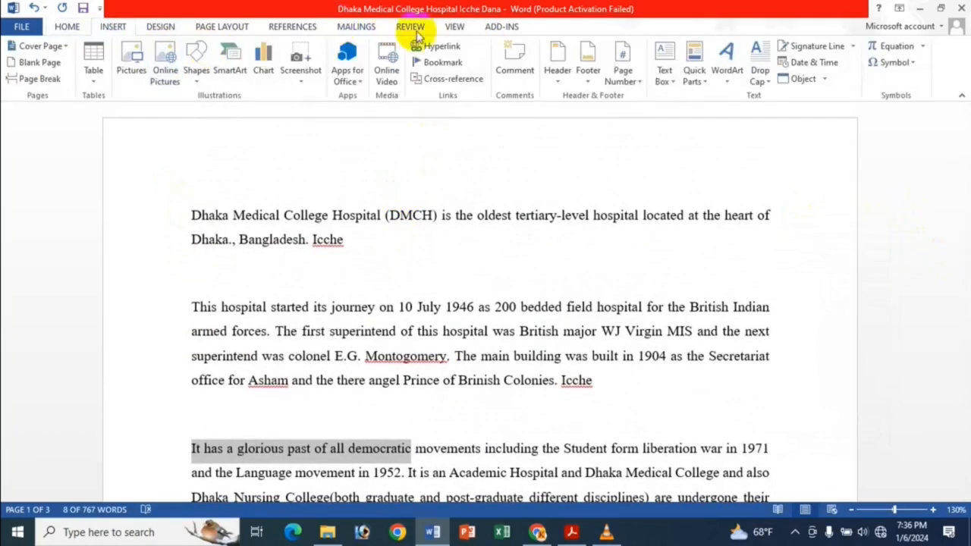
click(440, 62)
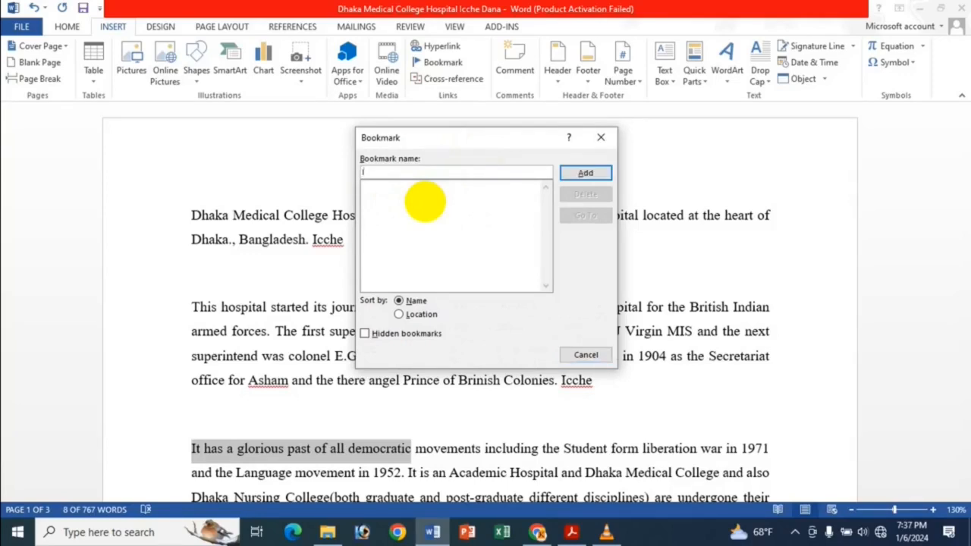
click(584, 172)
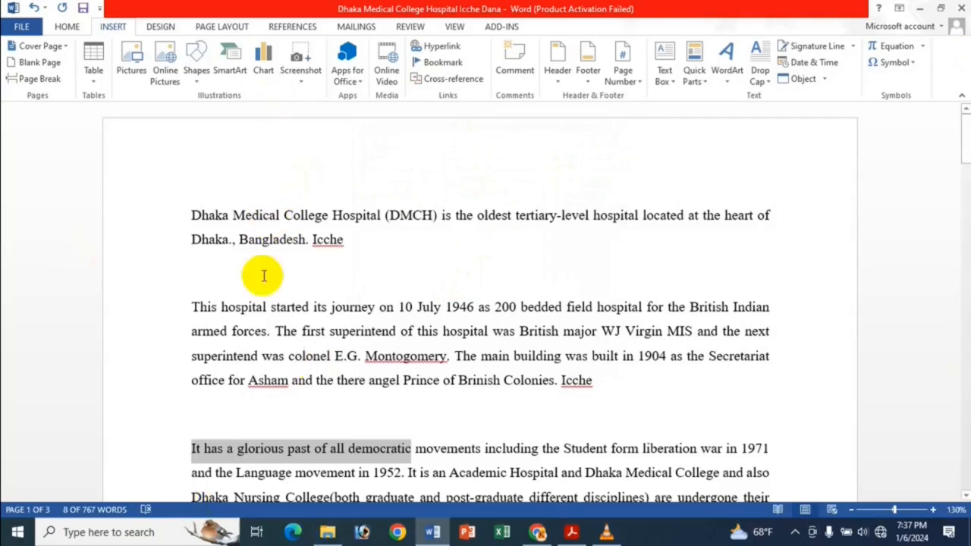
Bookmark the word "Bangladesh" at the start of page 2 with the name Bir
scroll(261, 275, down, 6)
scroll(269, 275, down, 1)
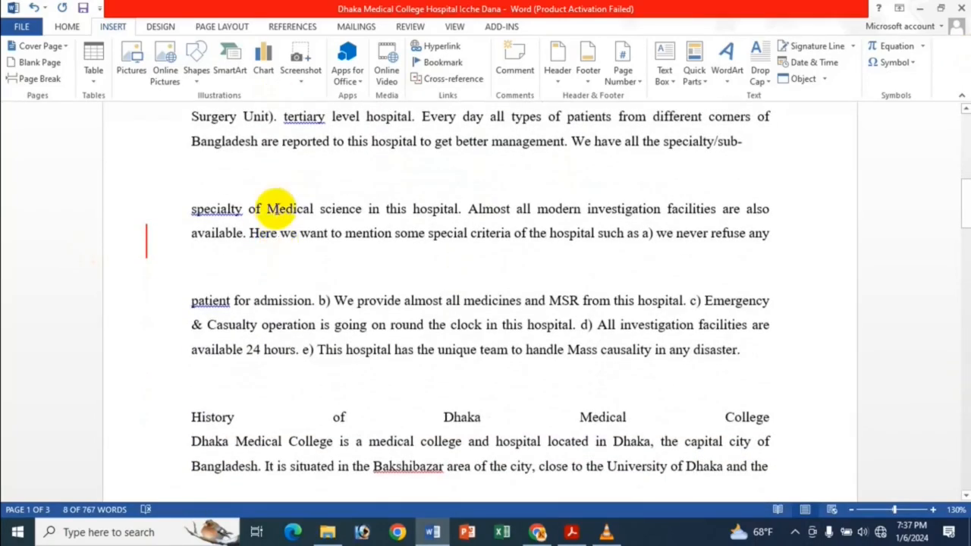
scroll(266, 235, down, 6)
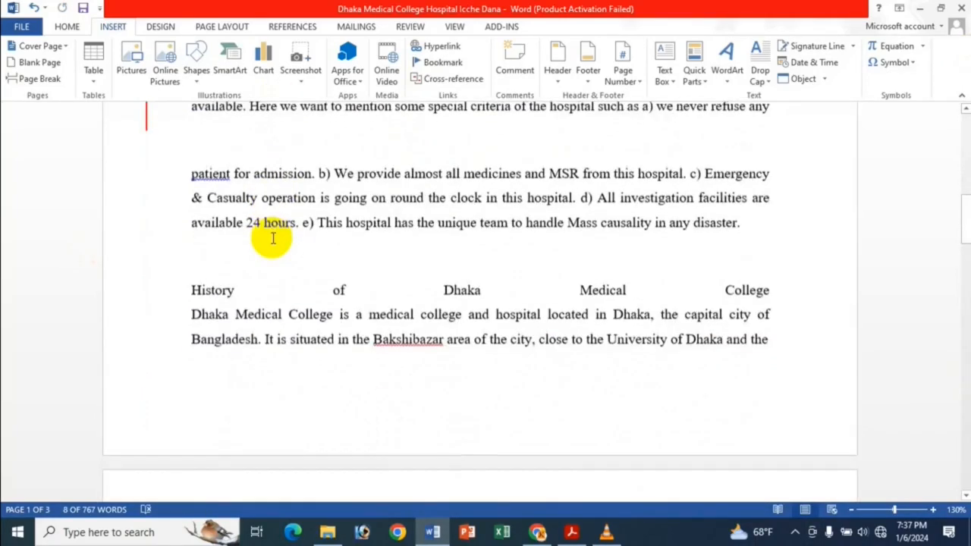
drag(193, 254, 257, 253)
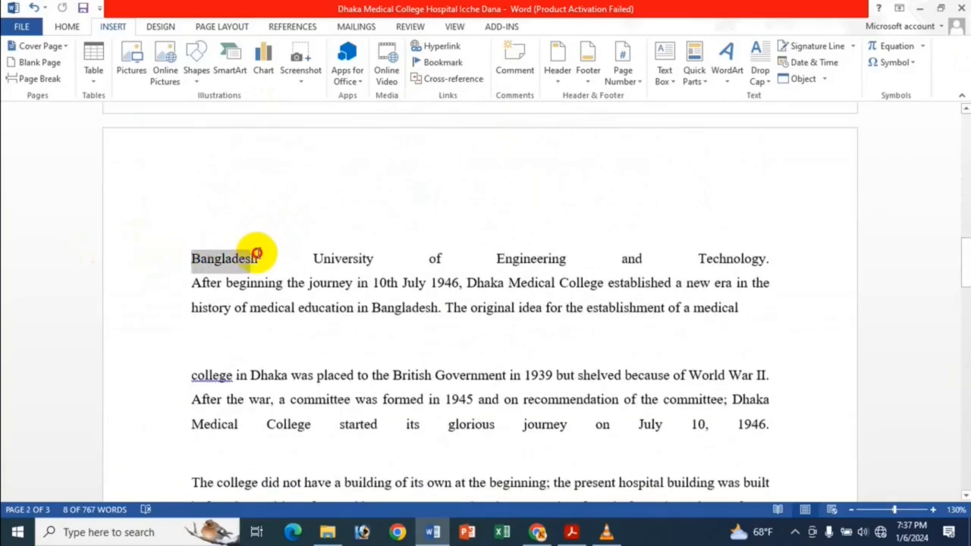
click(445, 46)
click(883, 221)
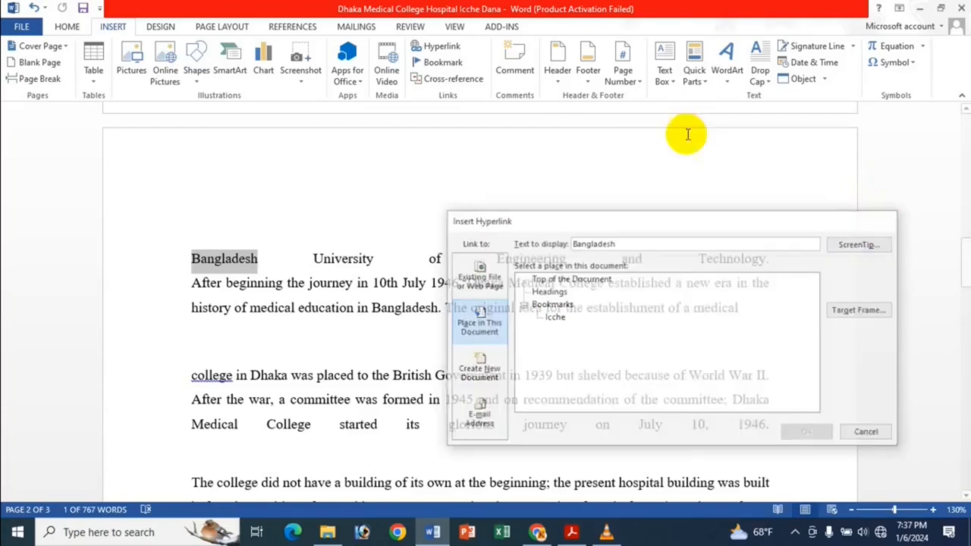
click(446, 63)
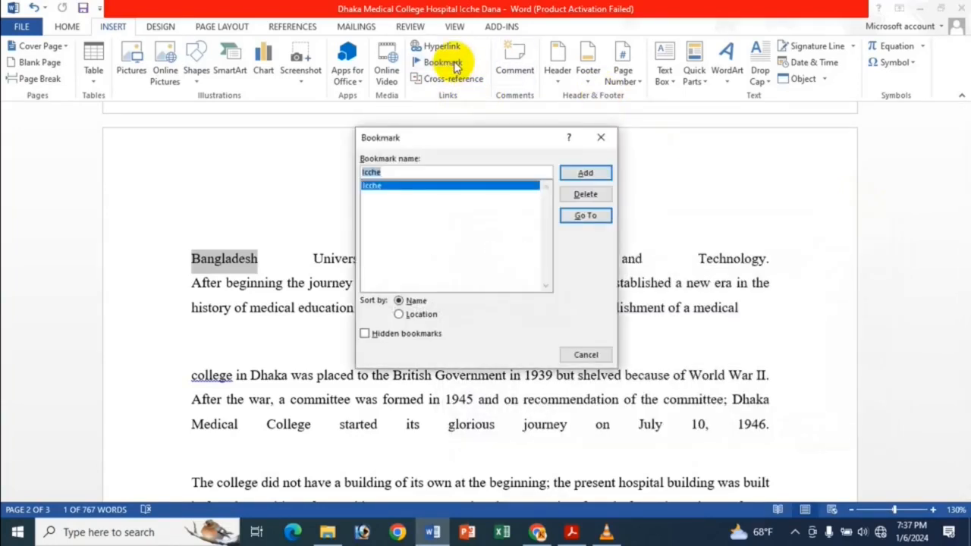
text(Bir)
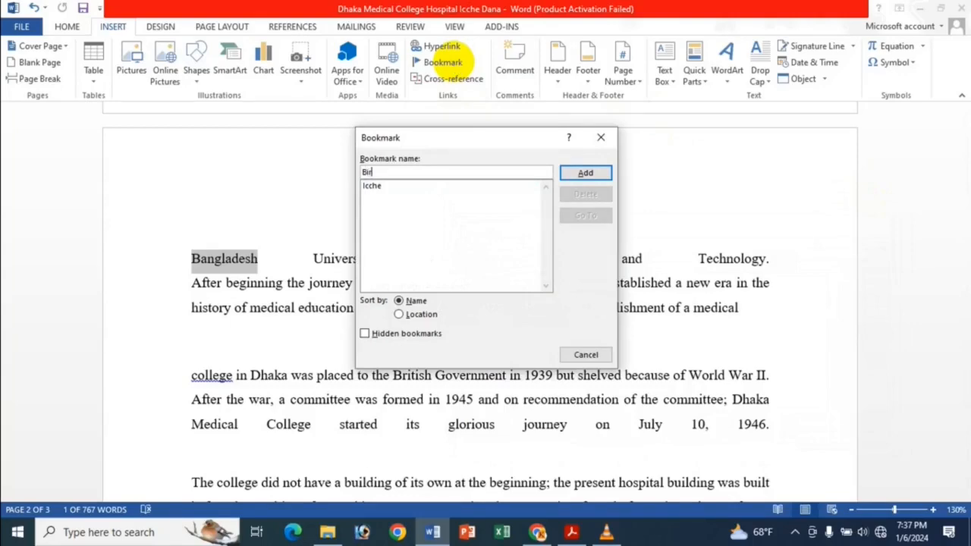
click(585, 173)
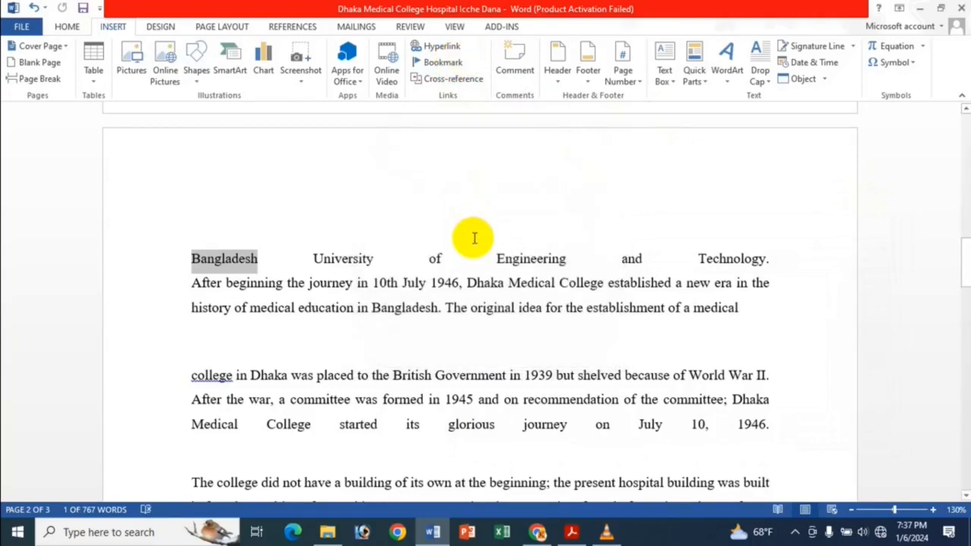
Review the bookmarks offered as in-document link targets for "Bangladesh" in the first paragraph, without inserting a hyperlink
key(ctrl+Home)
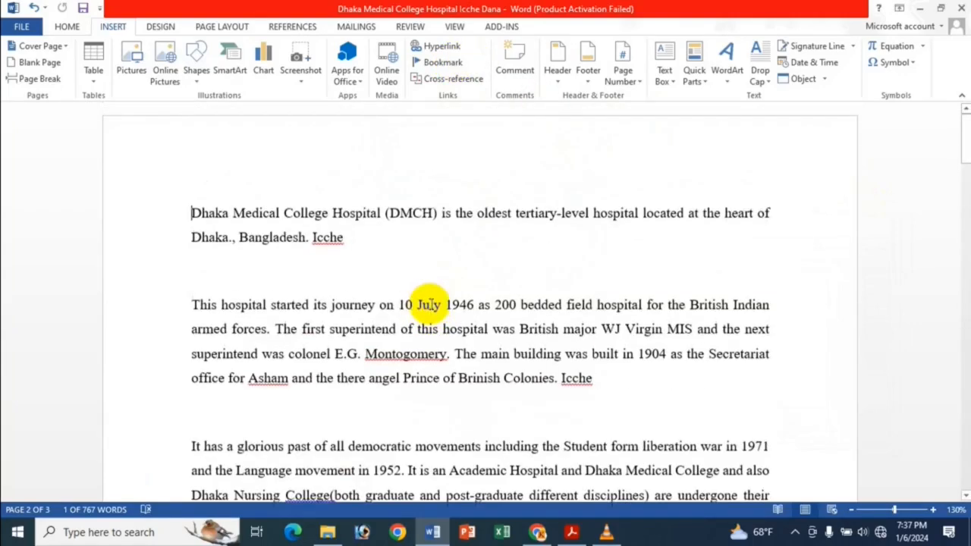
click(249, 238)
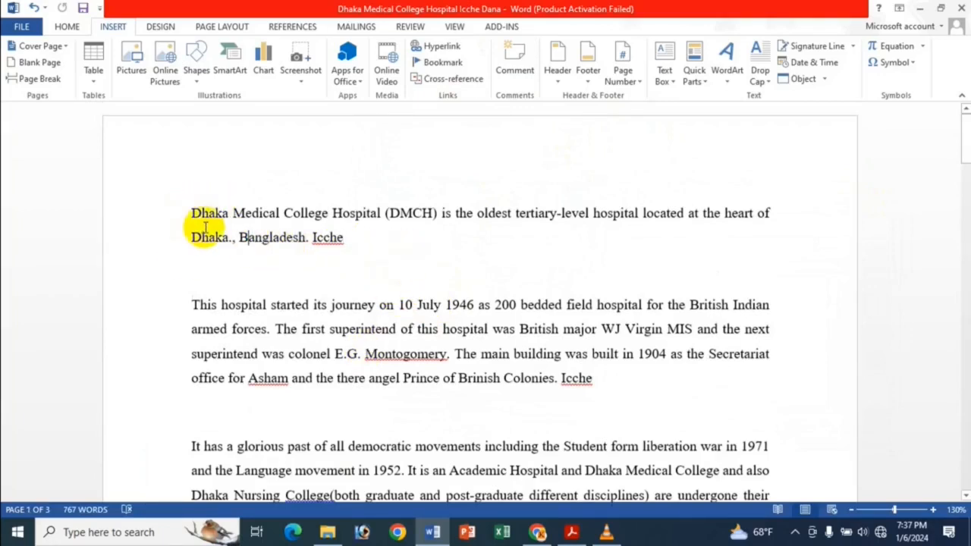
click(447, 46)
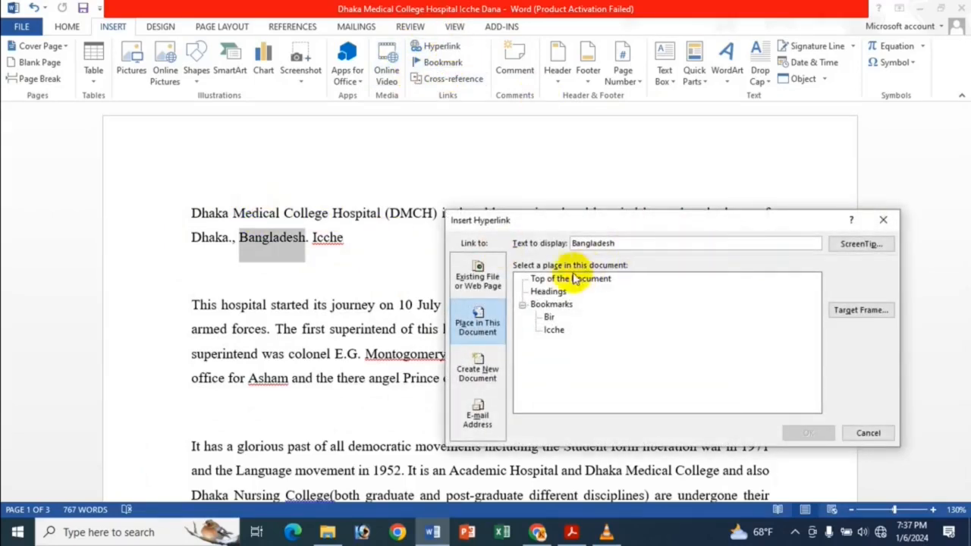
click(883, 220)
From the document's start, go to the bookmark on the "It has a glorious past" phrase and to the Bir bookmark
click(191, 213)
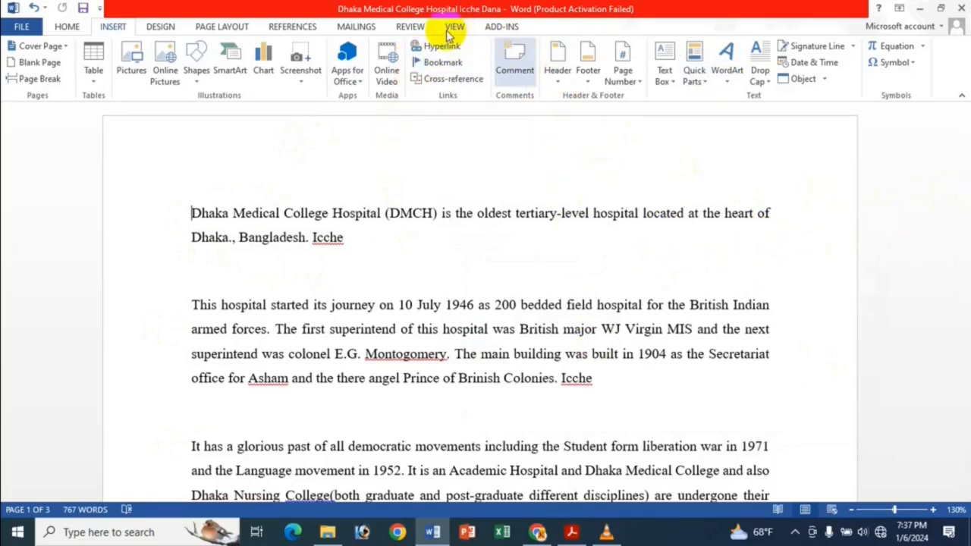
click(437, 62)
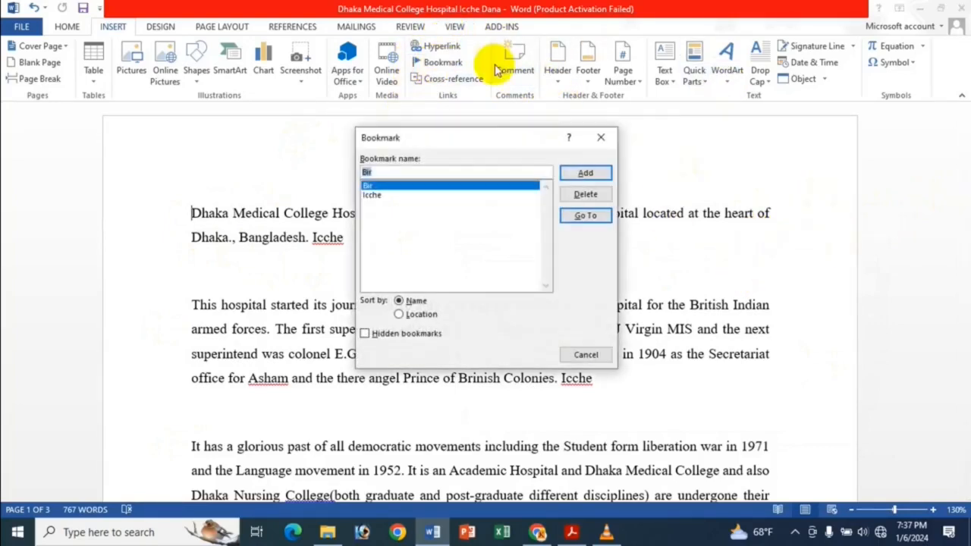
click(389, 197)
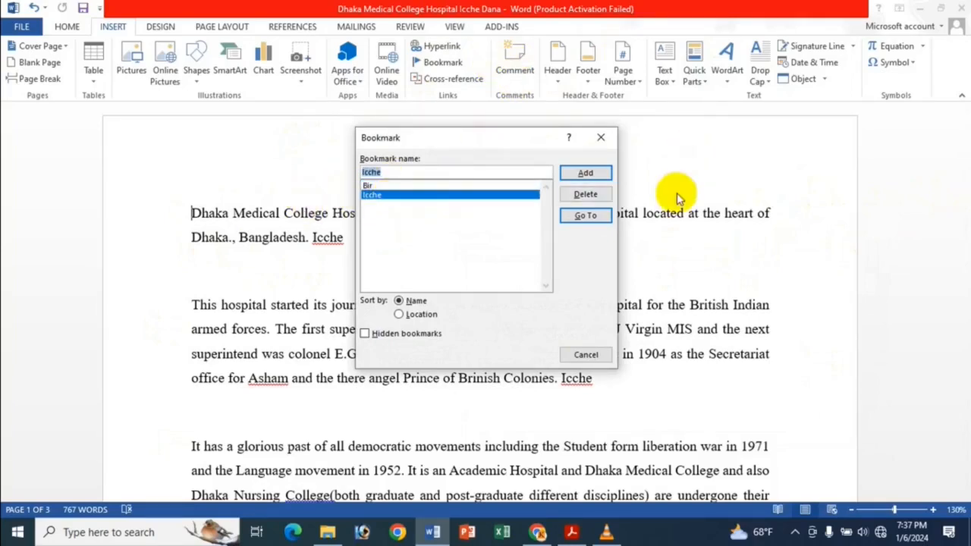
click(596, 217)
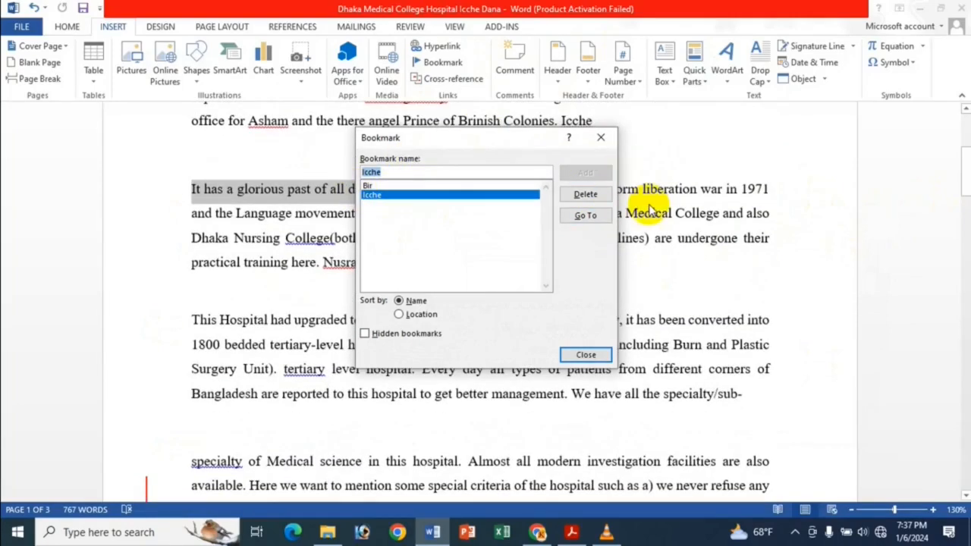
click(473, 185)
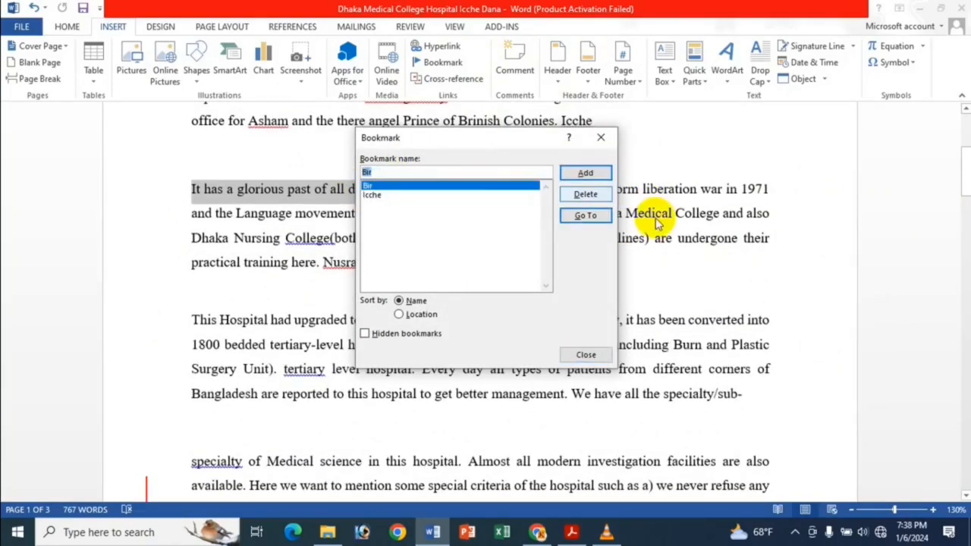
click(597, 216)
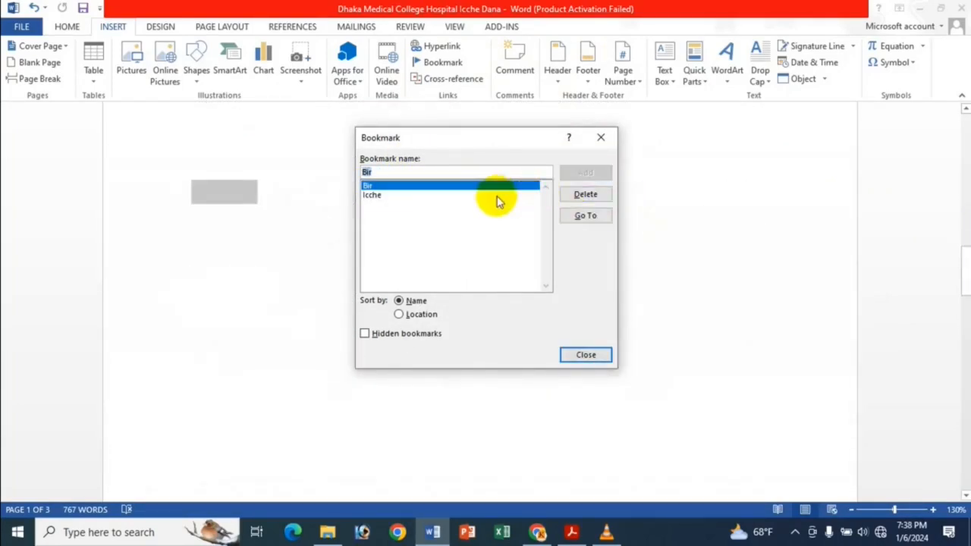
click(586, 355)
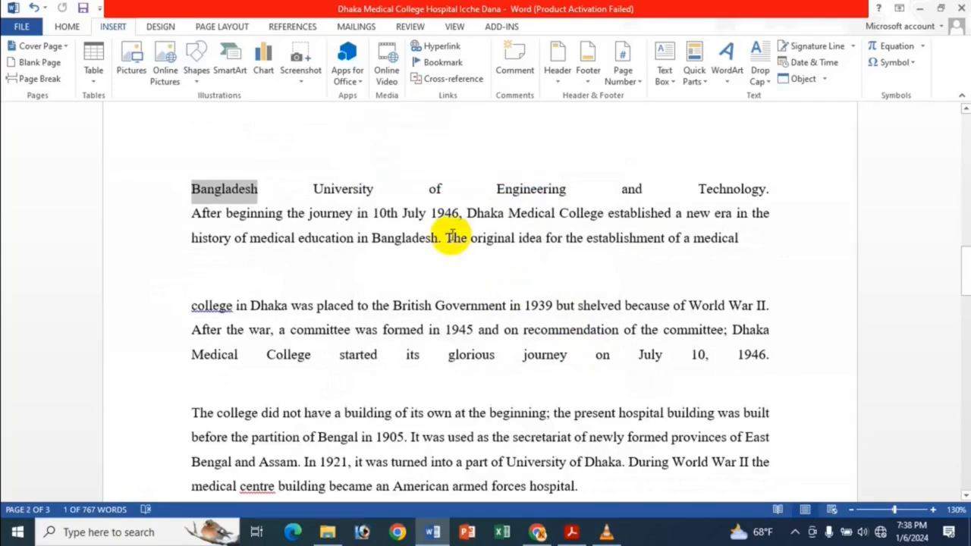
Insert a hyperlink at the document's start to the bookmark on "It has a glorious past of all democratic" and follow it to test the jump
key(ctrl+Home)
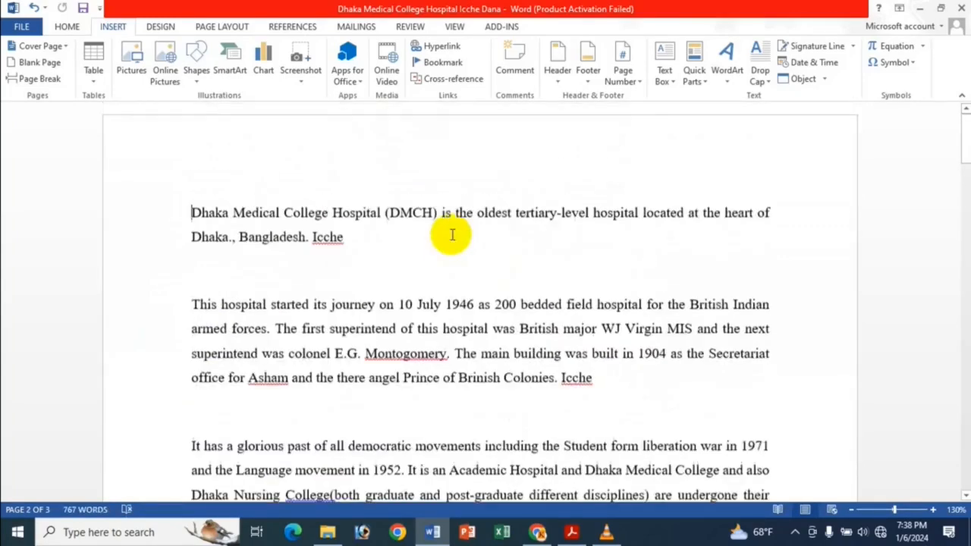
click(443, 47)
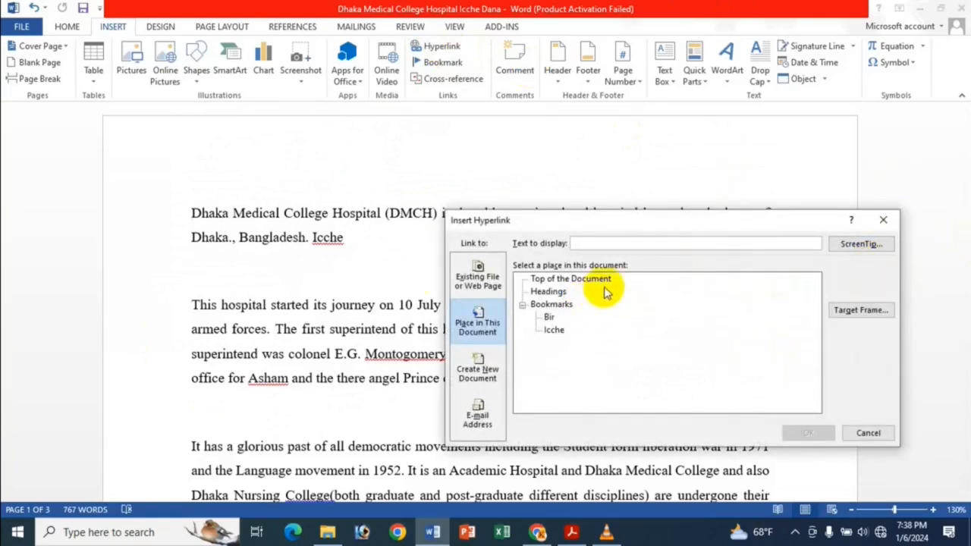
click(478, 274)
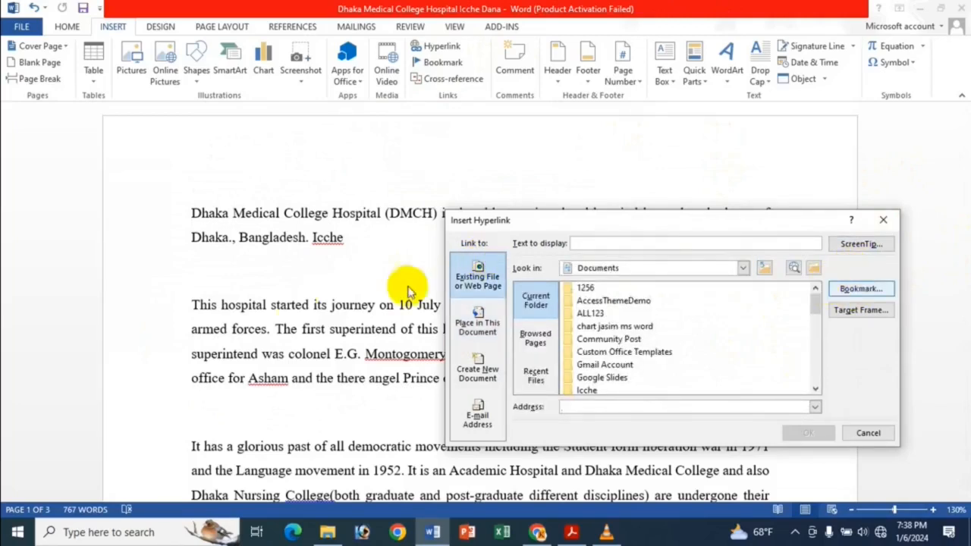
click(493, 329)
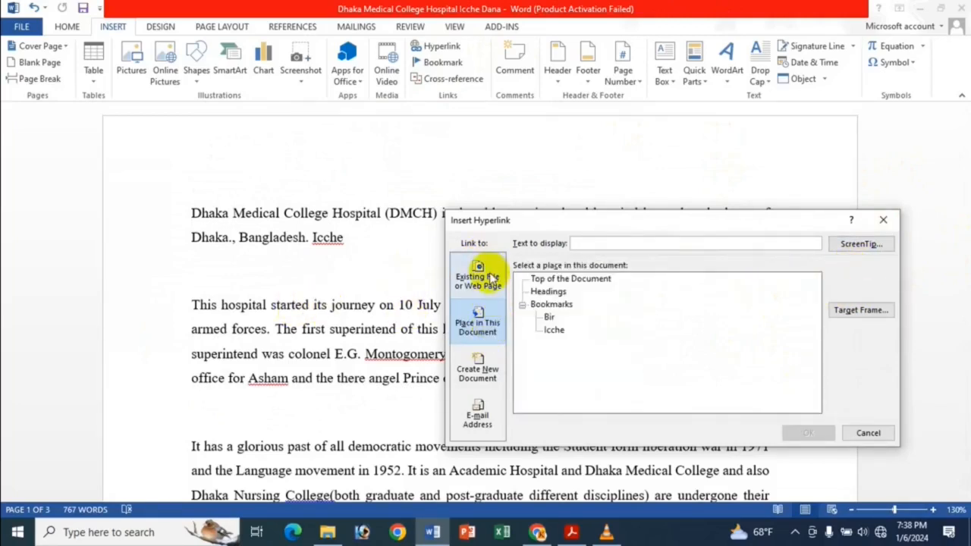
click(489, 276)
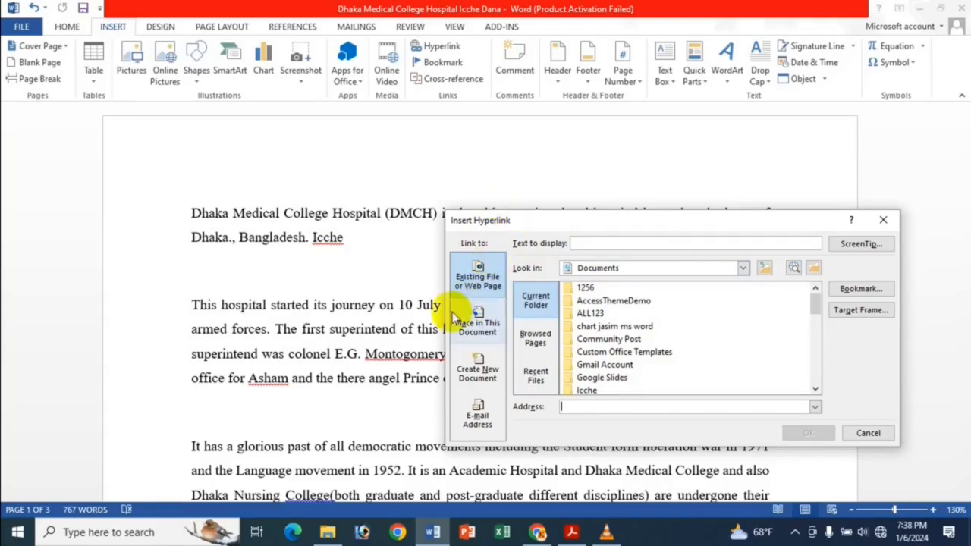
click(493, 325)
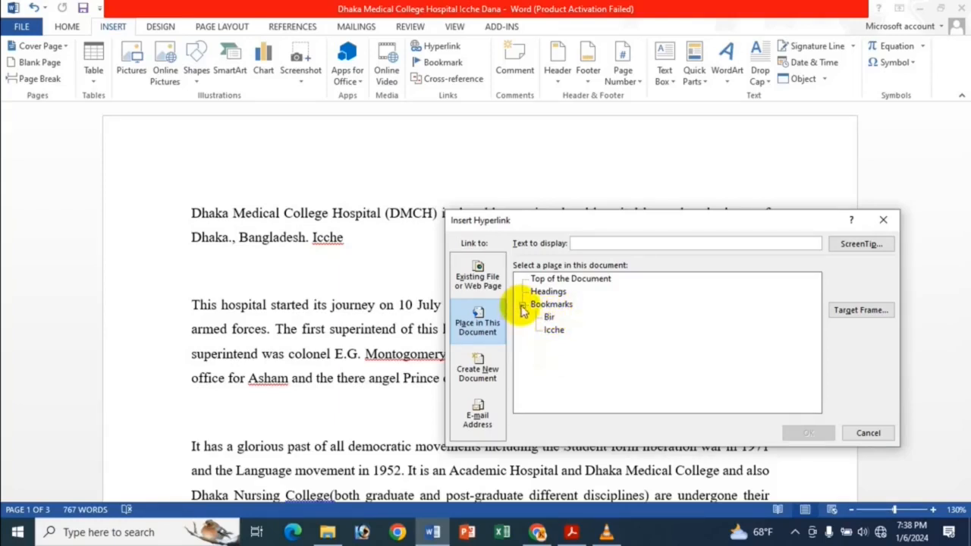
click(557, 330)
click(804, 432)
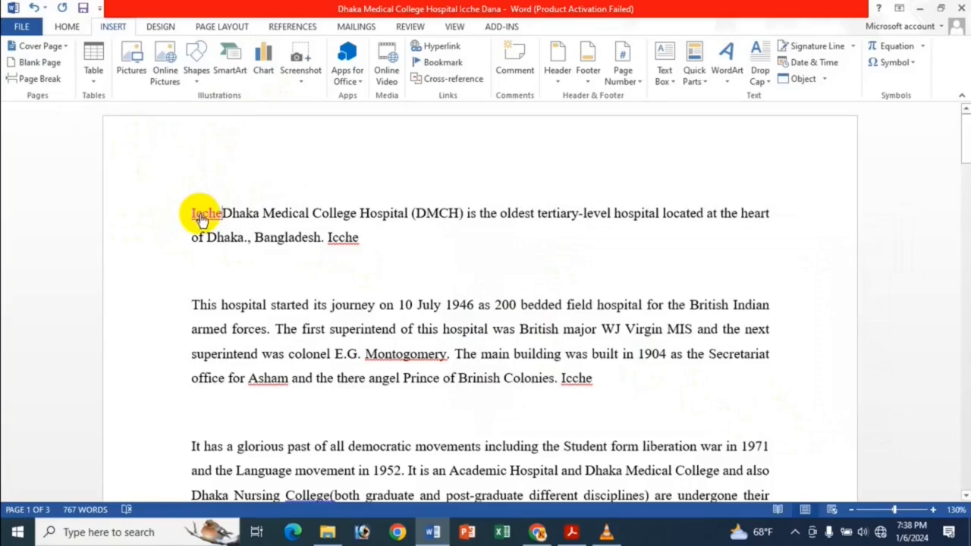
scroll(201, 218, down, 4)
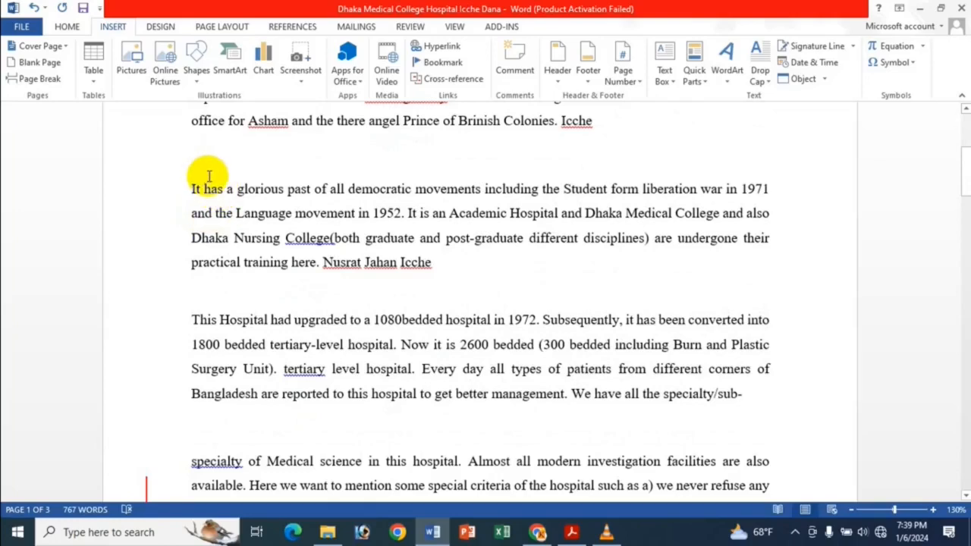
scroll(232, 169, up, 4)
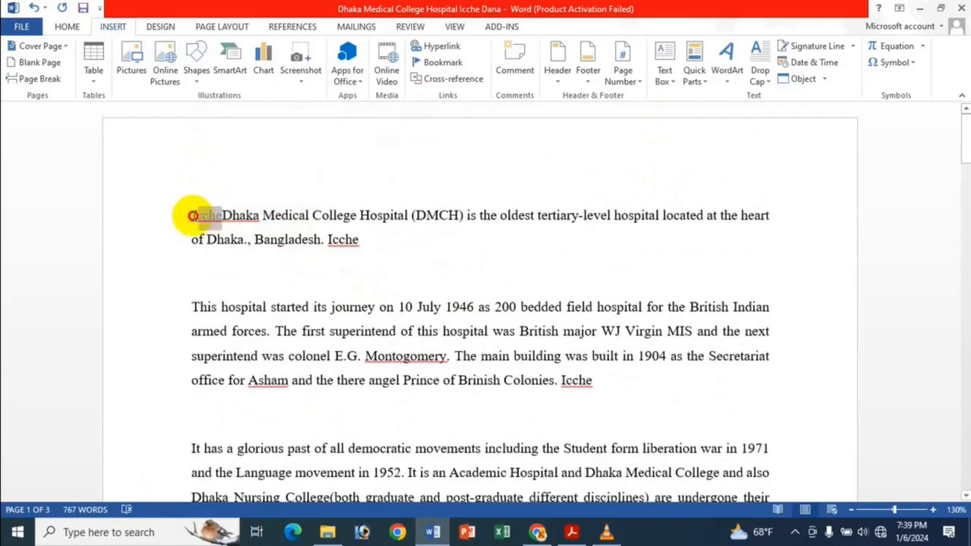
Remove the bookmark hyperlink at the document's start and delete its leftover text before "Dhaka Medical College Hospital"
right_click(203, 218)
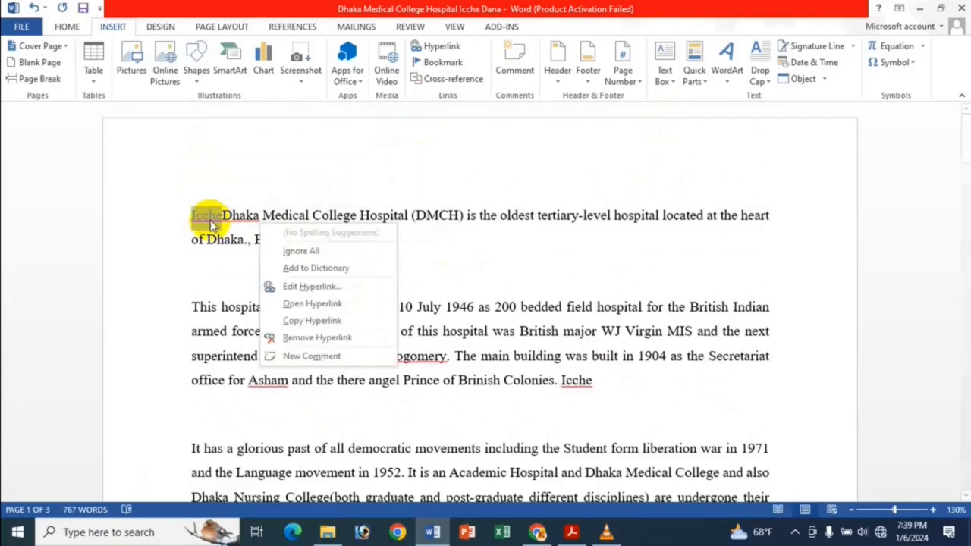
click(307, 338)
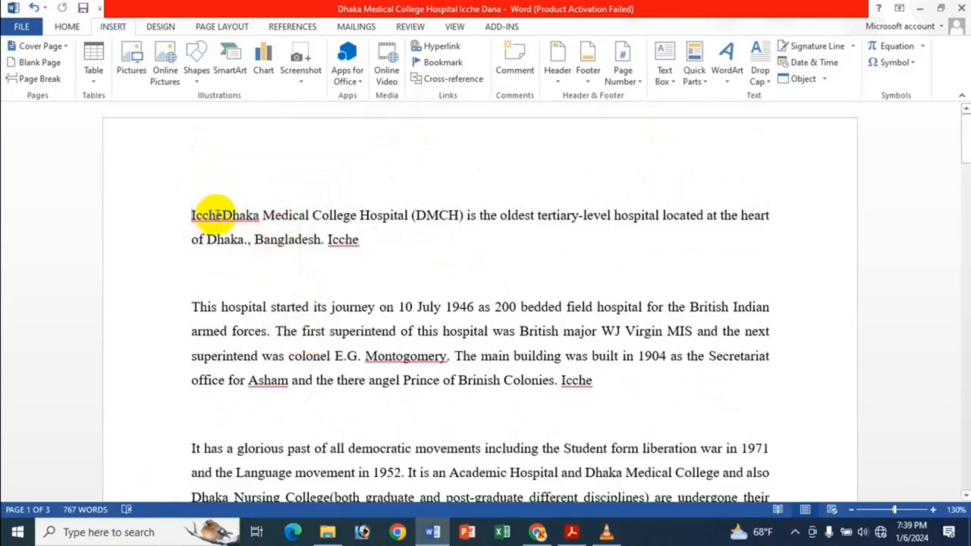
drag(221, 215, 149, 213)
key(BackSpace)
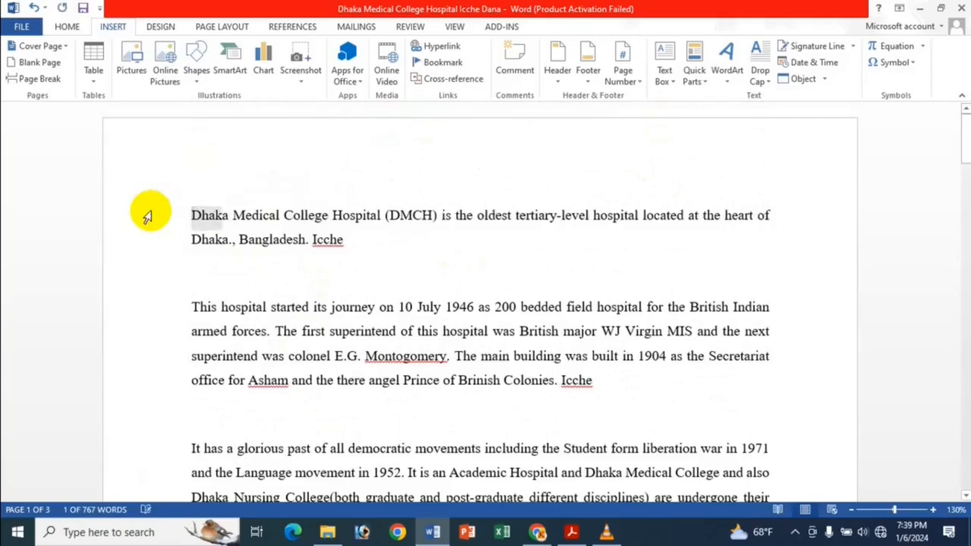
click(353, 241)
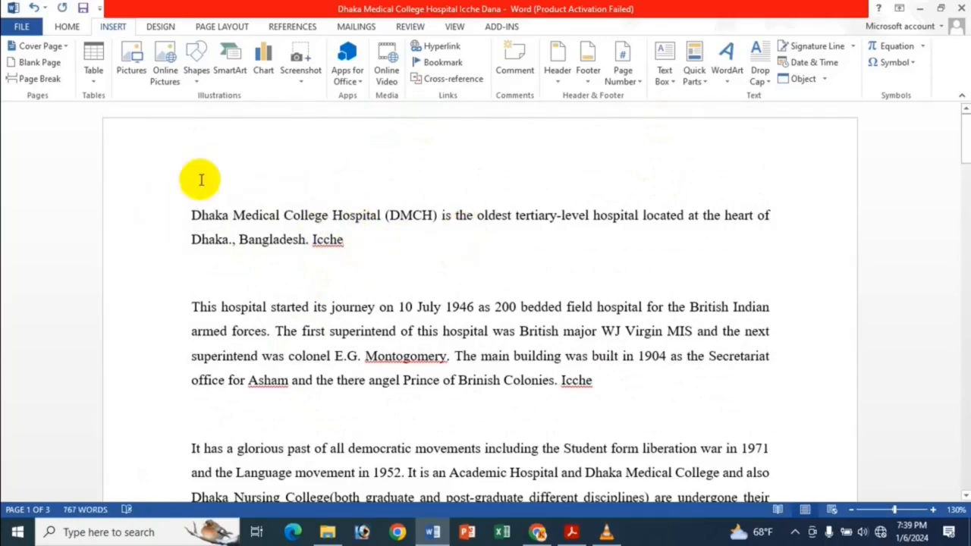
scroll(369, 281, down, 1)
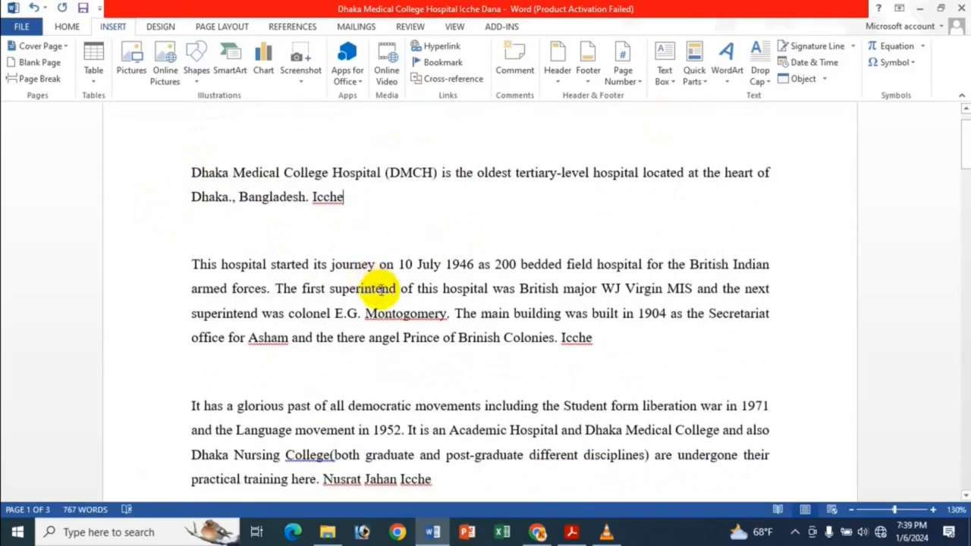
scroll(379, 284, down, 5)
scroll(307, 268, up, 6)
scroll(307, 269, down, 20)
scroll(307, 269, down, 2)
drag(194, 156, 389, 156)
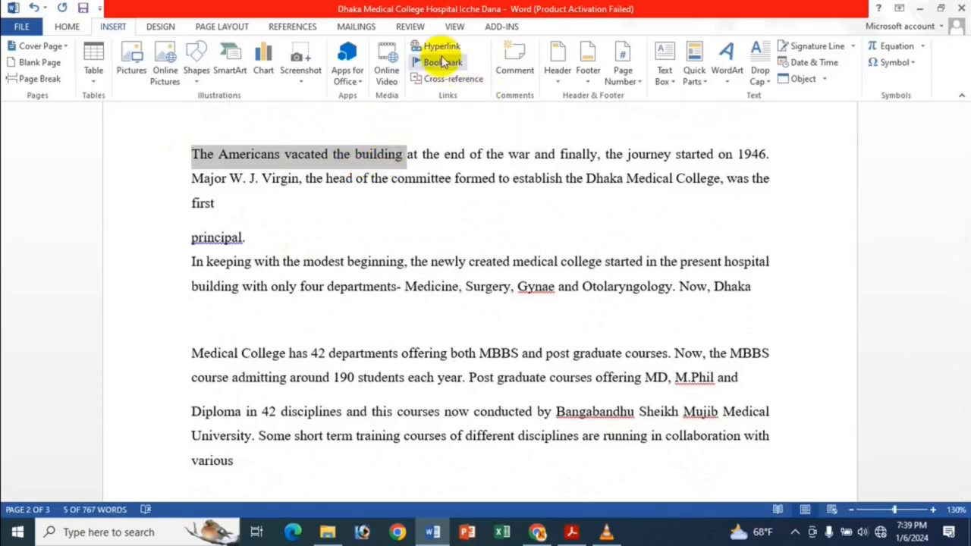
click(379, 242)
key(ctrl+Home)
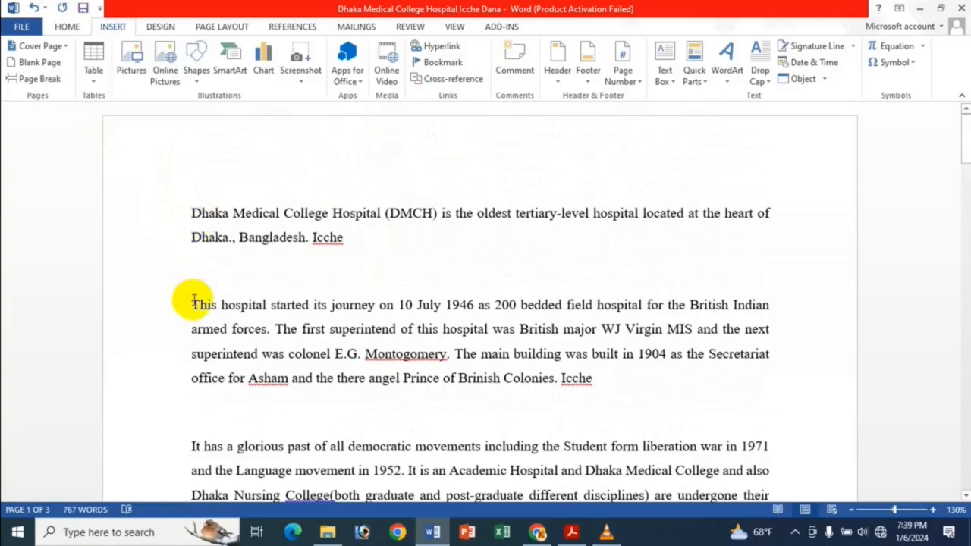
Link "Dhaka Medical College Hospital (DMCH)" in the first paragraph to the Bir bookmark and follow the hyperlink to test it
drag(190, 212, 437, 214)
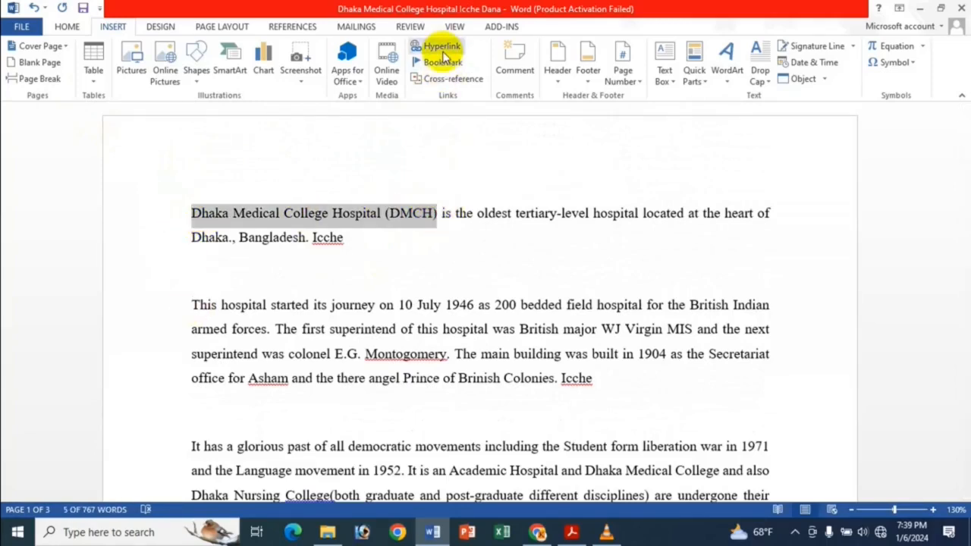
click(442, 47)
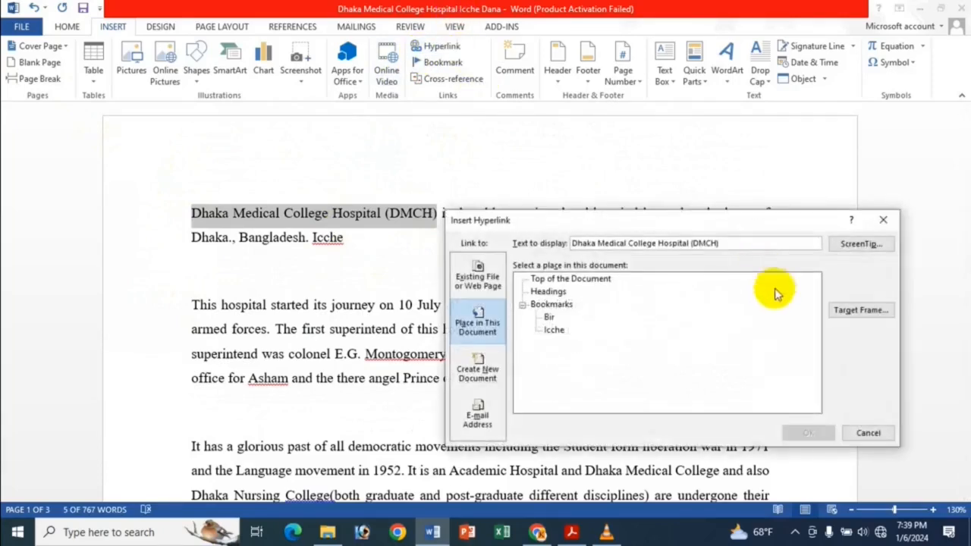
click(549, 317)
click(810, 430)
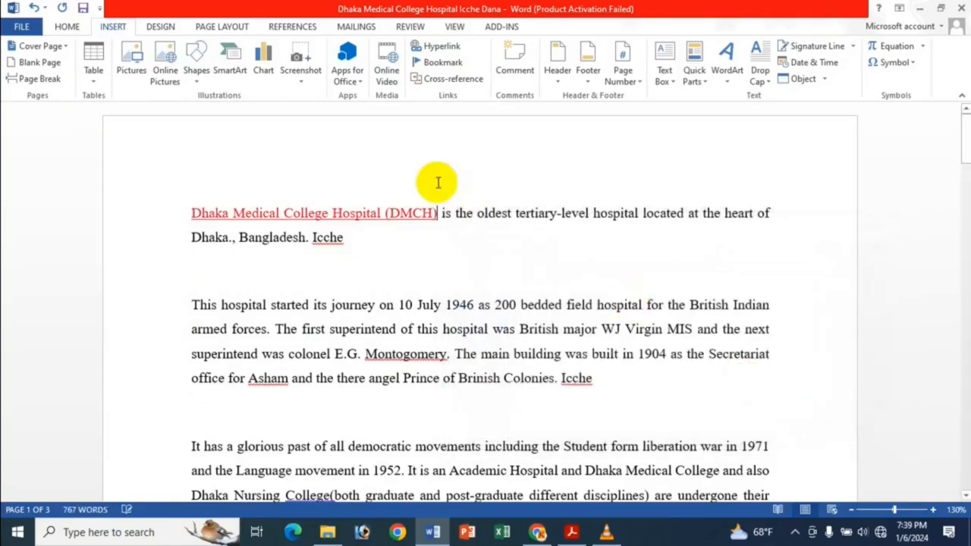
ctrl+click(397, 219)
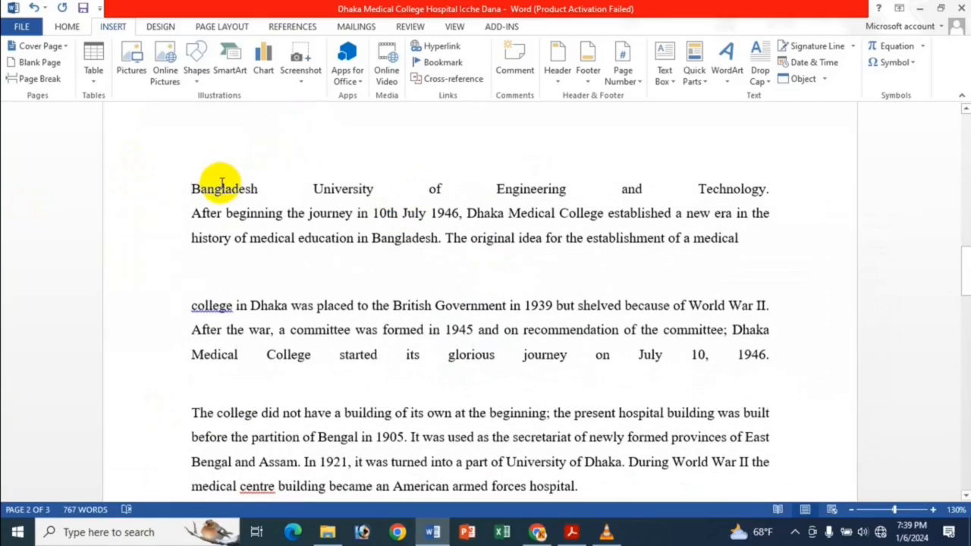
Return to the document's start and remove the hyperlink from "Dhaka Medical College Hospital (DMCH)"
key(ctrl+Home)
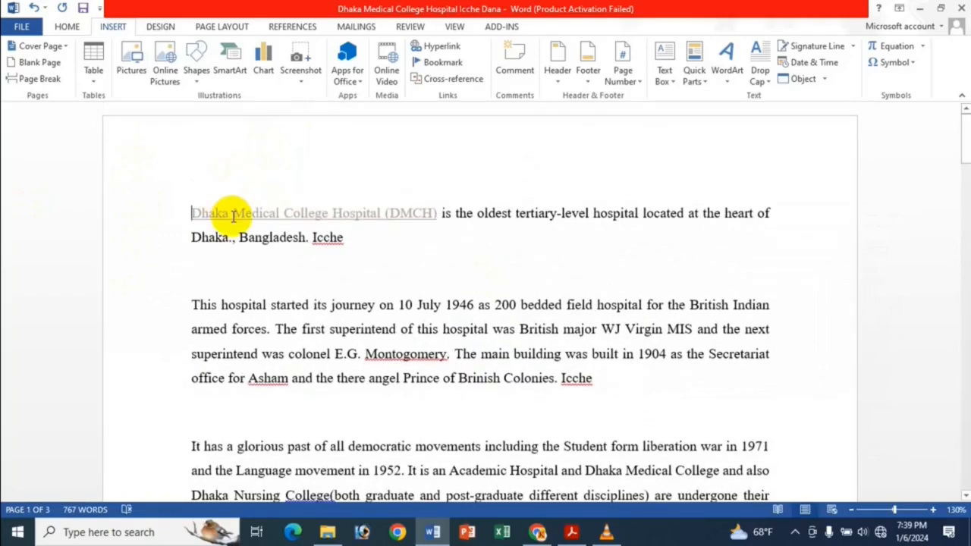
right_click(233, 216)
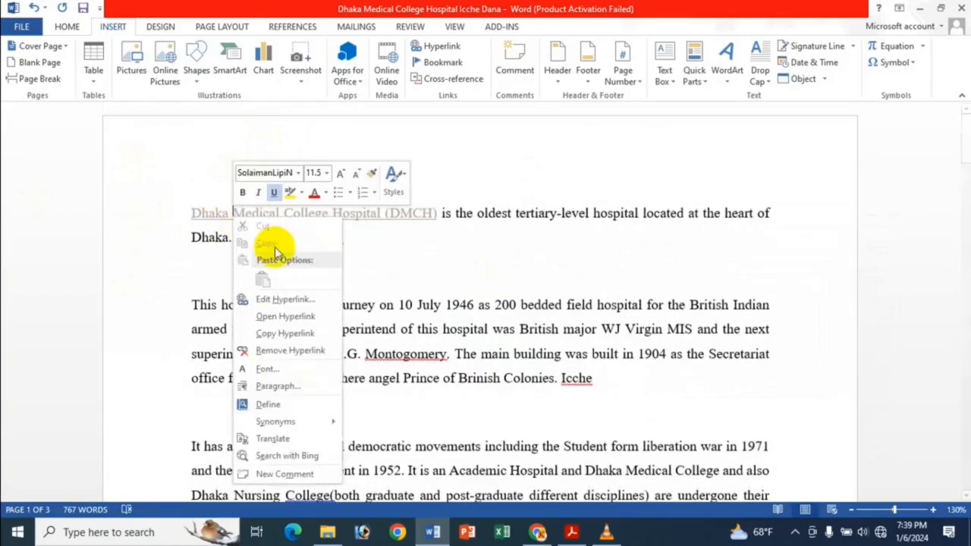
click(267, 349)
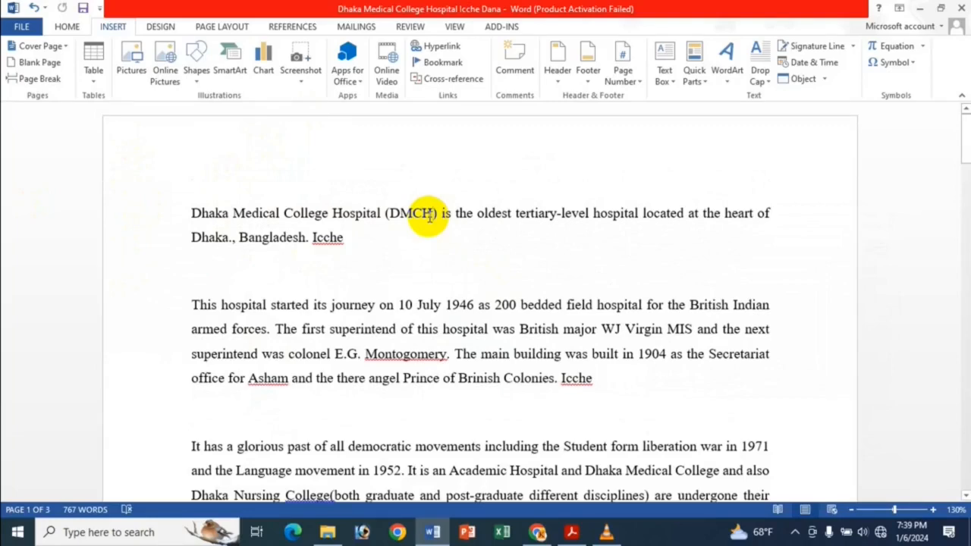
Delete both bookmarks from the document, including Bir, and check the bookmarks offered as in-document link targets
click(454, 46)
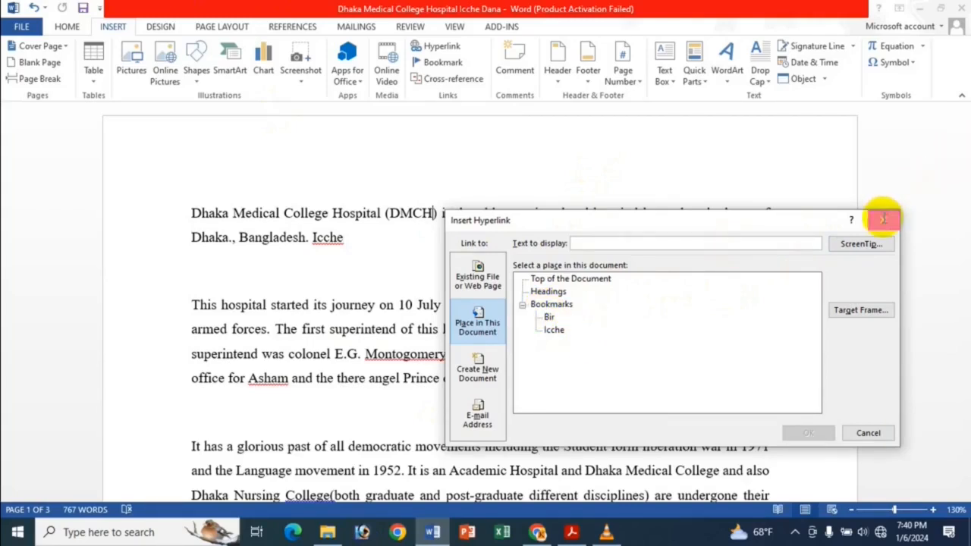
click(884, 220)
click(191, 213)
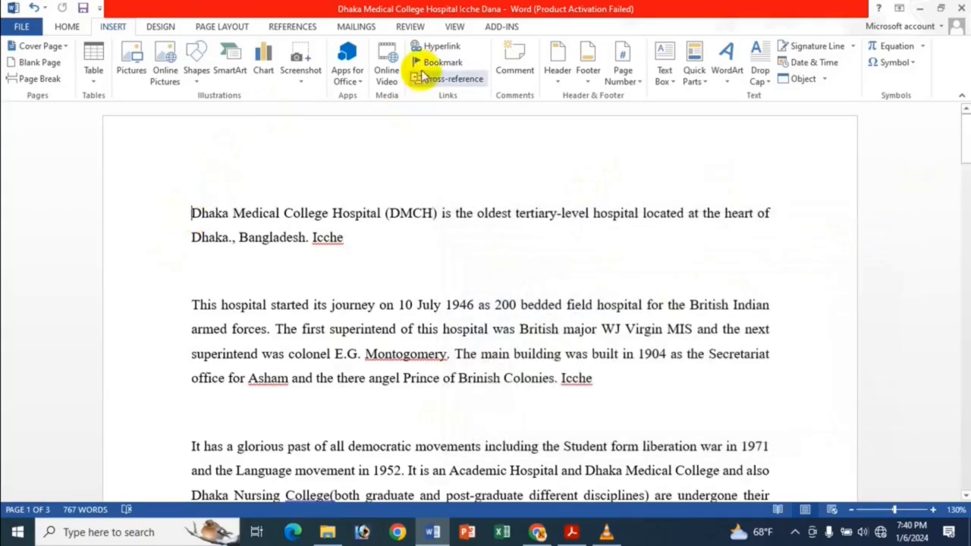
click(442, 62)
click(586, 218)
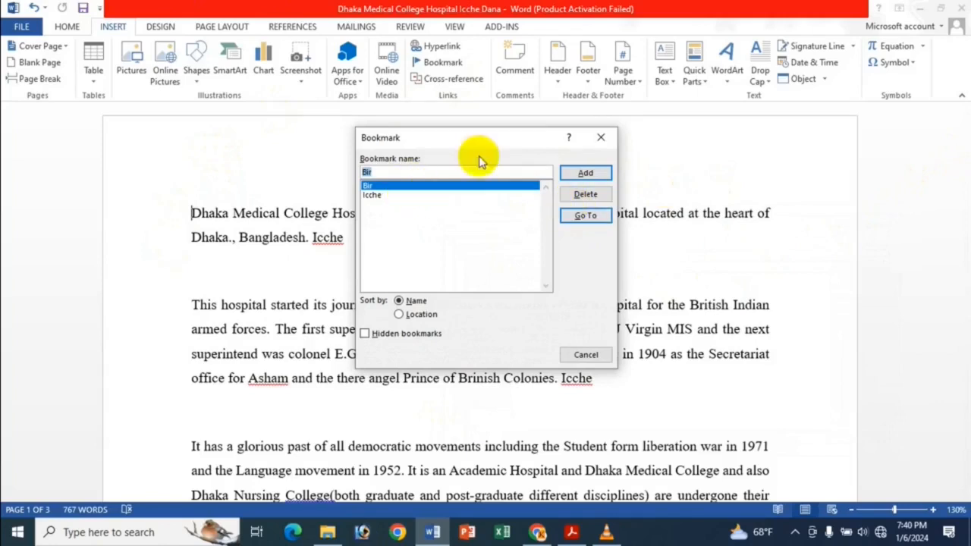
click(414, 197)
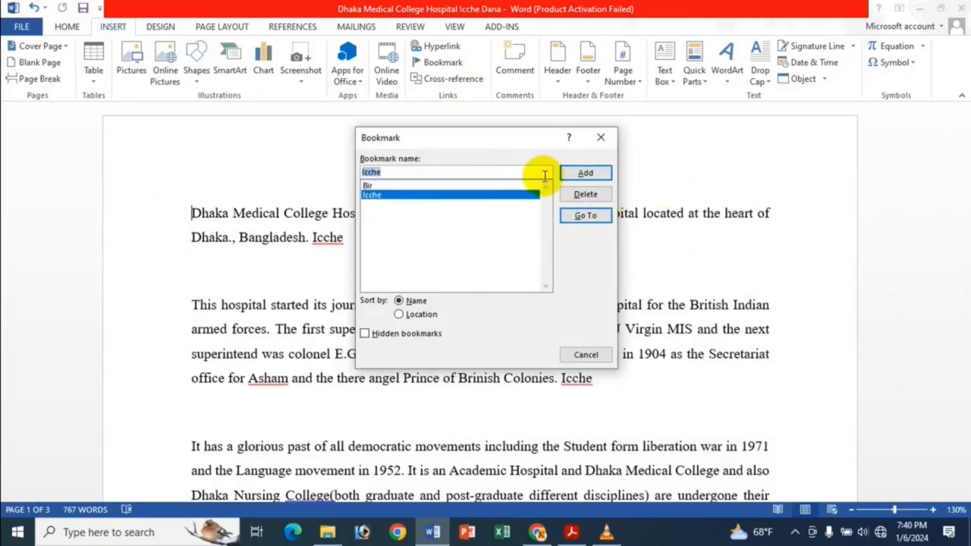
click(601, 195)
click(402, 187)
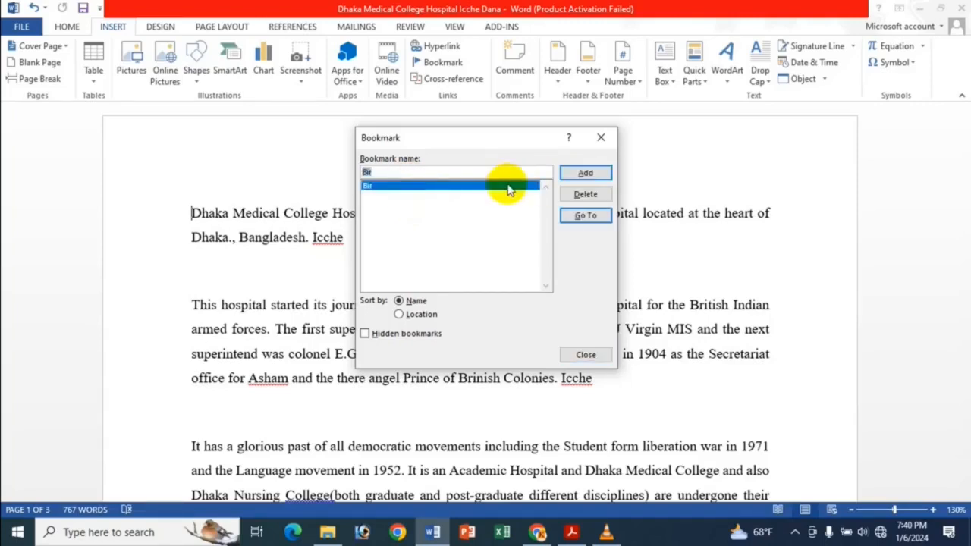
click(586, 195)
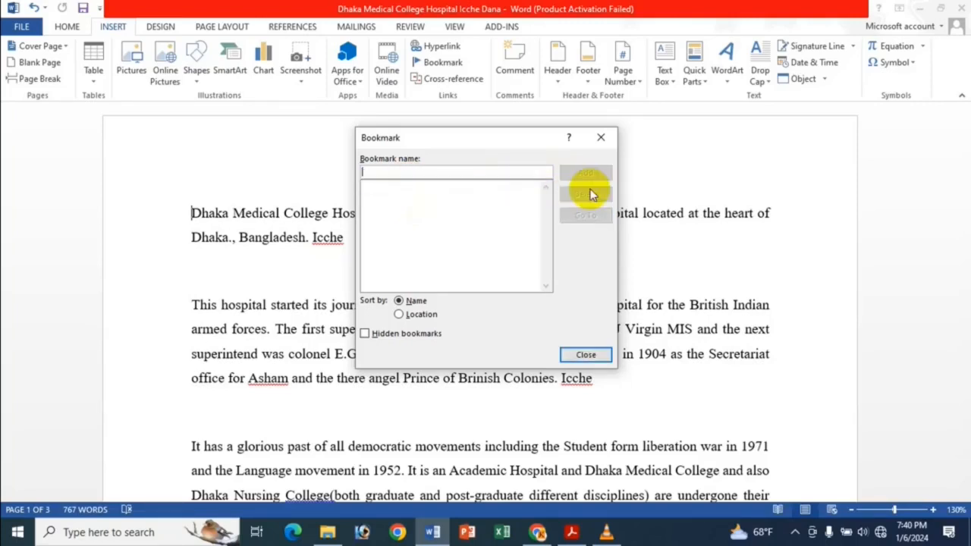
click(609, 356)
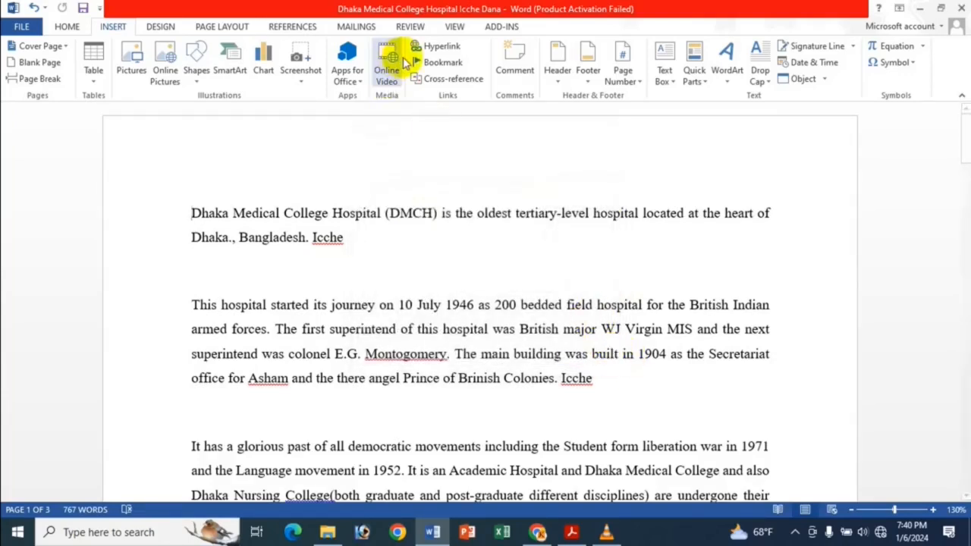
click(443, 45)
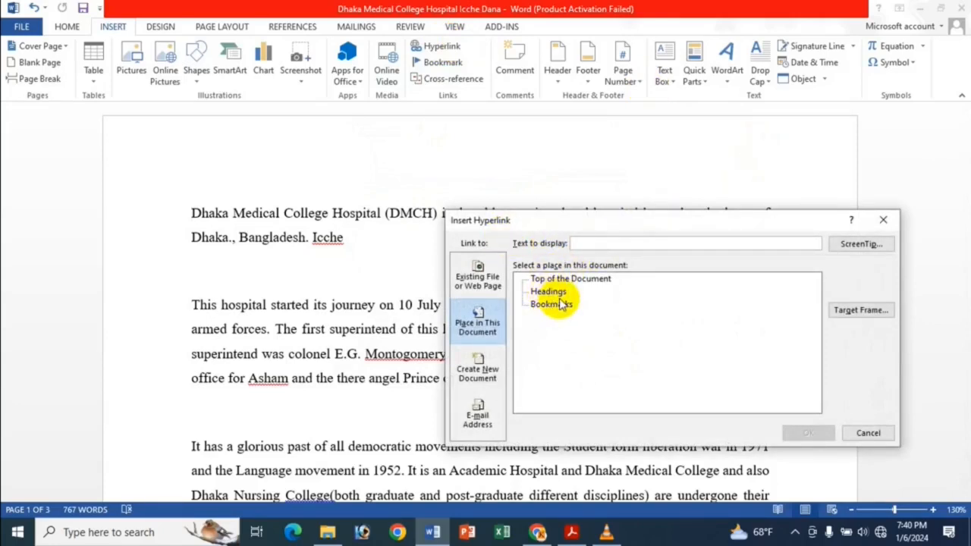
click(884, 221)
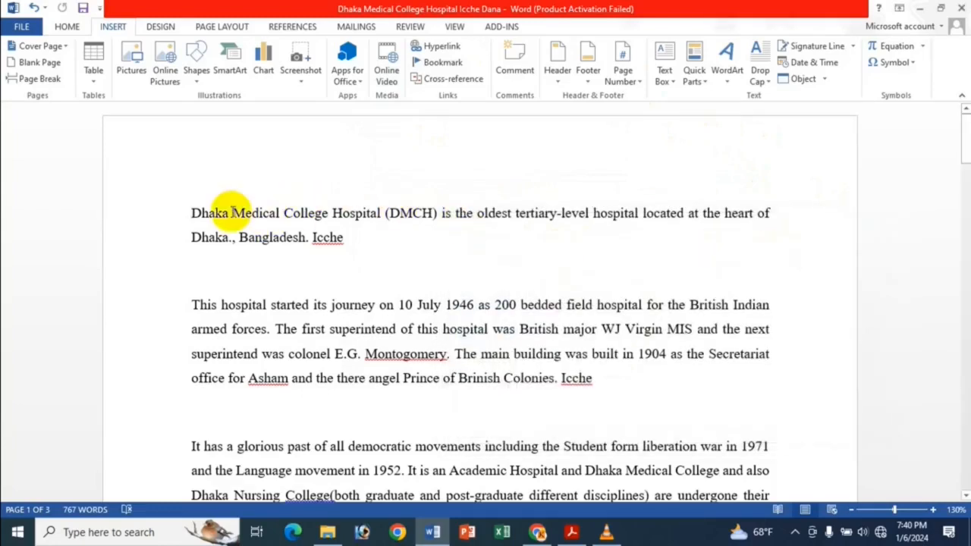
Apply the Heading 1 style to the first paragraph, starting "Dhaka Medical College Hospital (DMCH)"
drag(191, 210, 364, 238)
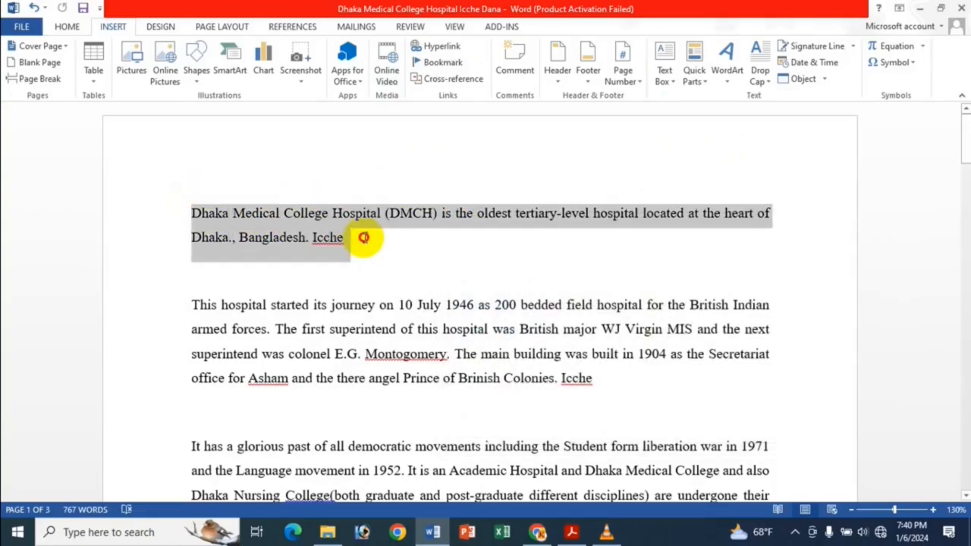
click(67, 26)
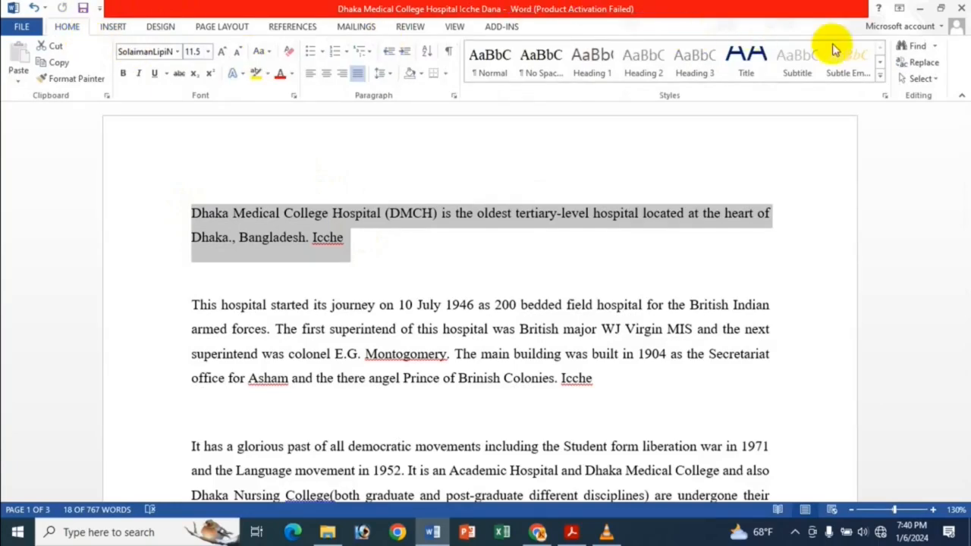
click(880, 76)
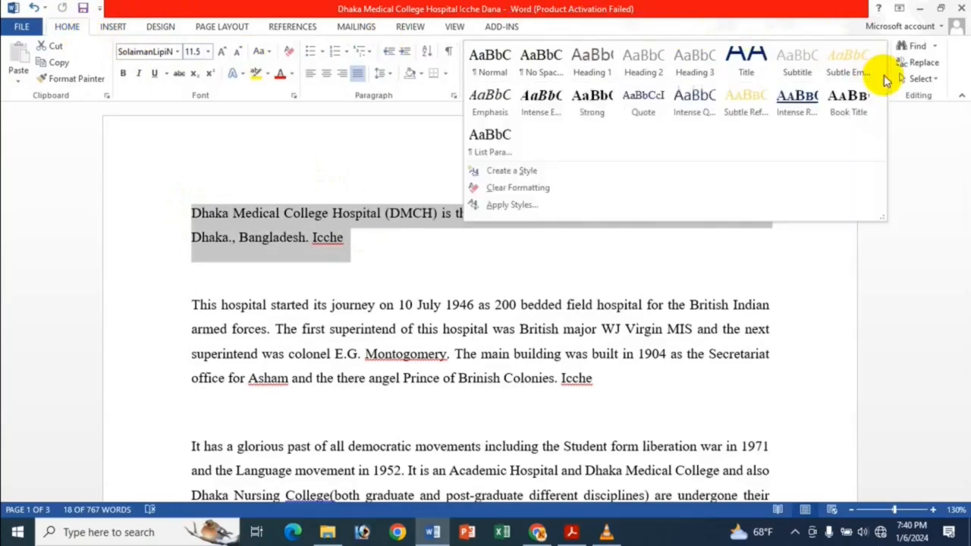
click(590, 64)
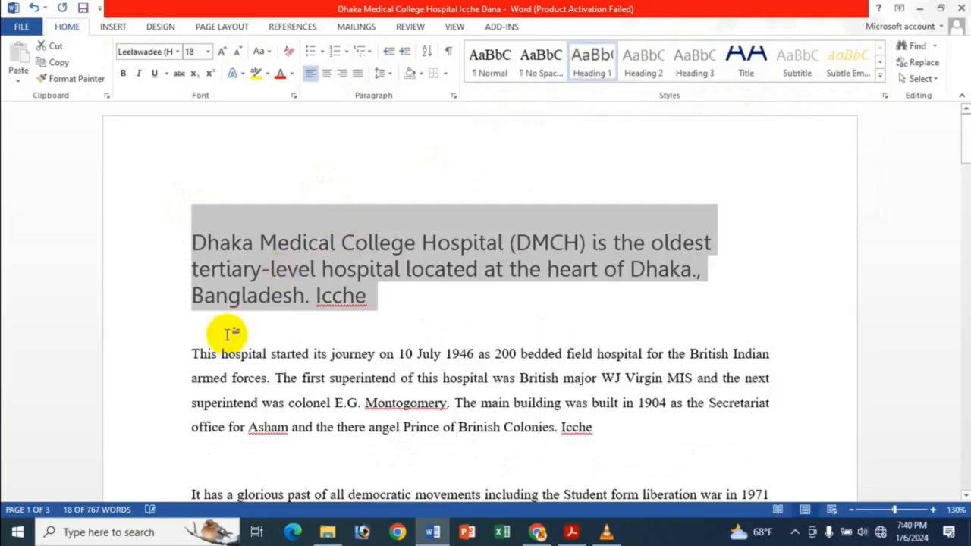
Apply Heading 2 to the "This hospital started its journey" paragraph and Heading 3 to the "It has a glorious past" paragraph
drag(193, 355, 611, 424)
click(643, 64)
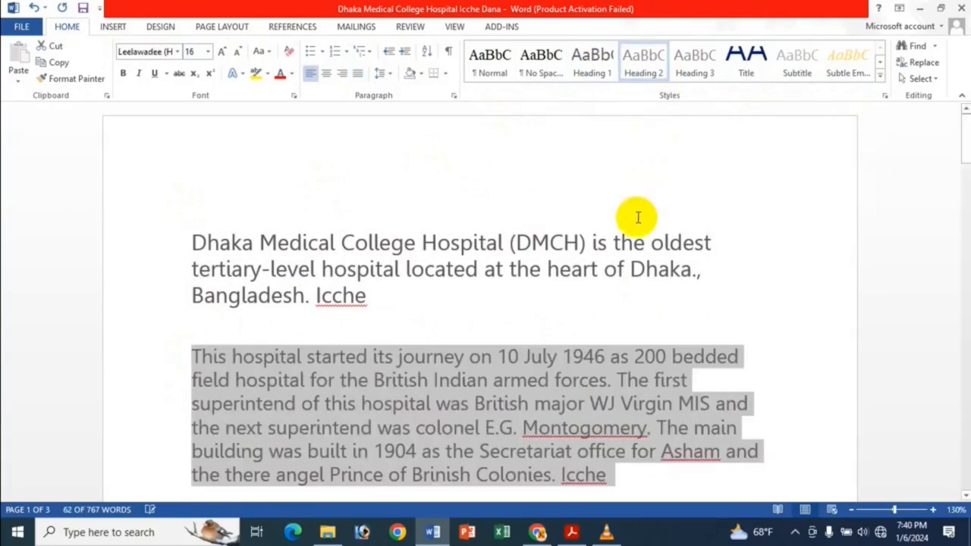
scroll(509, 265, down, 3)
drag(191, 275, 481, 347)
click(693, 61)
scroll(535, 191, up, 5)
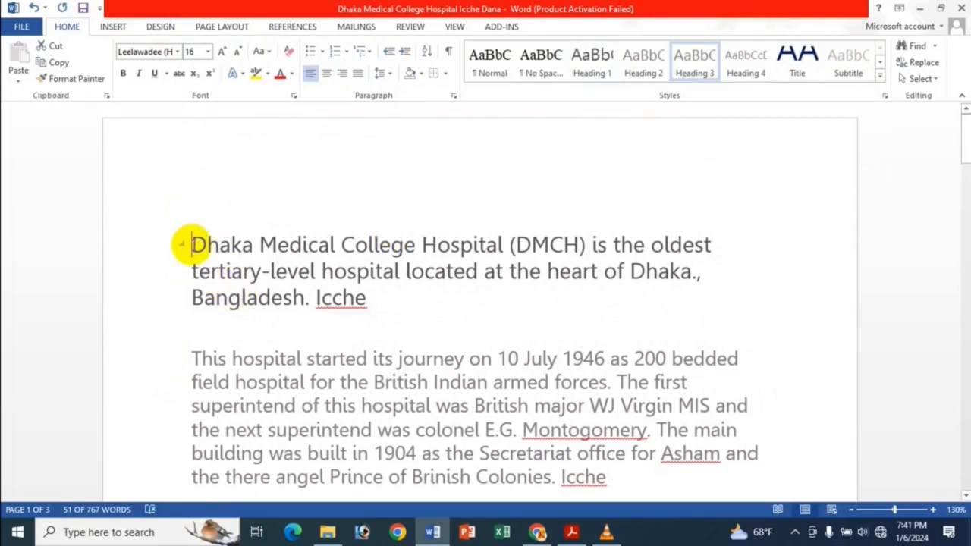
Insert a hyperlink at the document's start to the "It has a glorious past of all democratic movements" heading and follow it
click(191, 244)
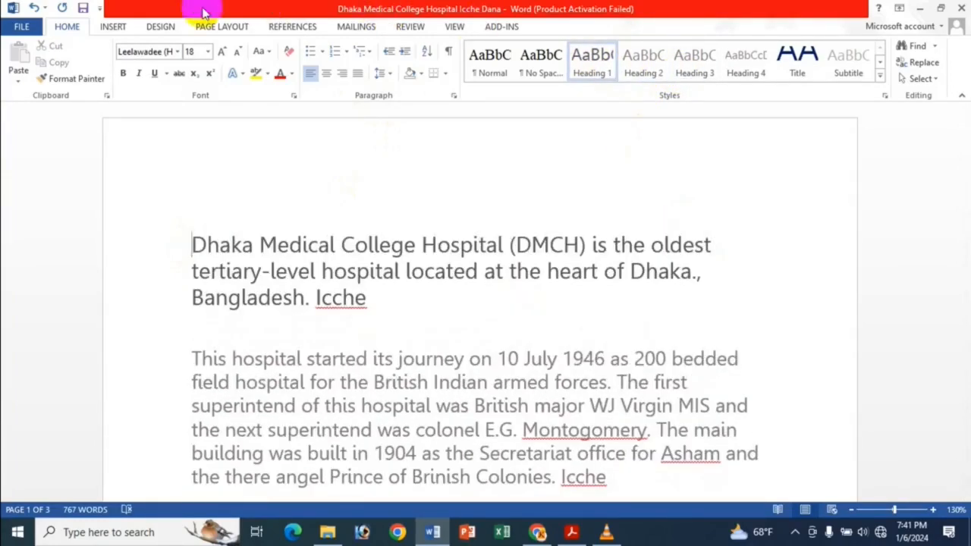
click(114, 27)
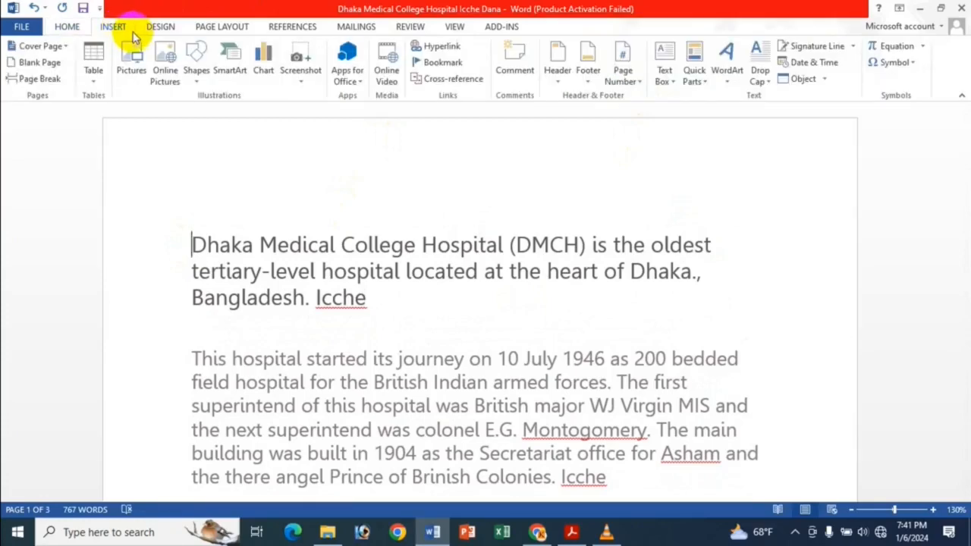
click(444, 48)
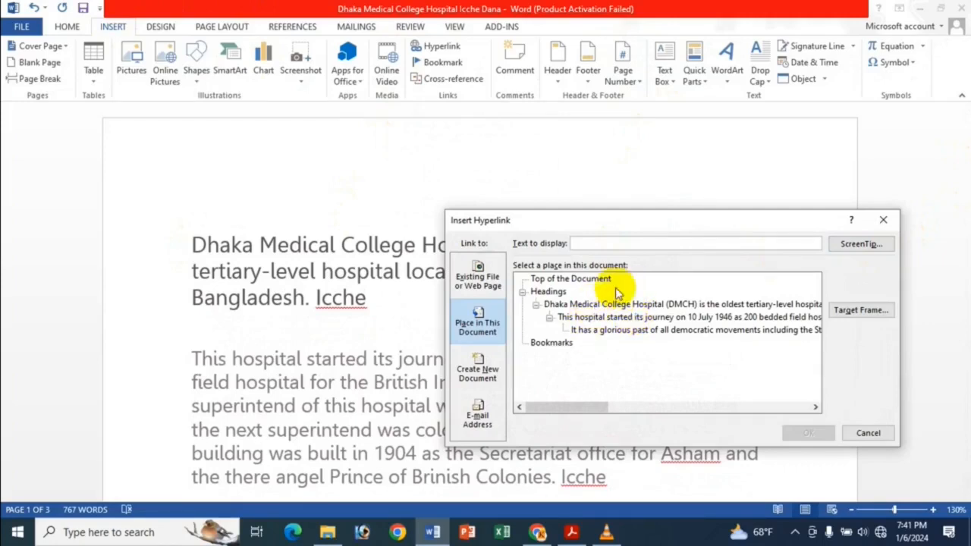
click(574, 306)
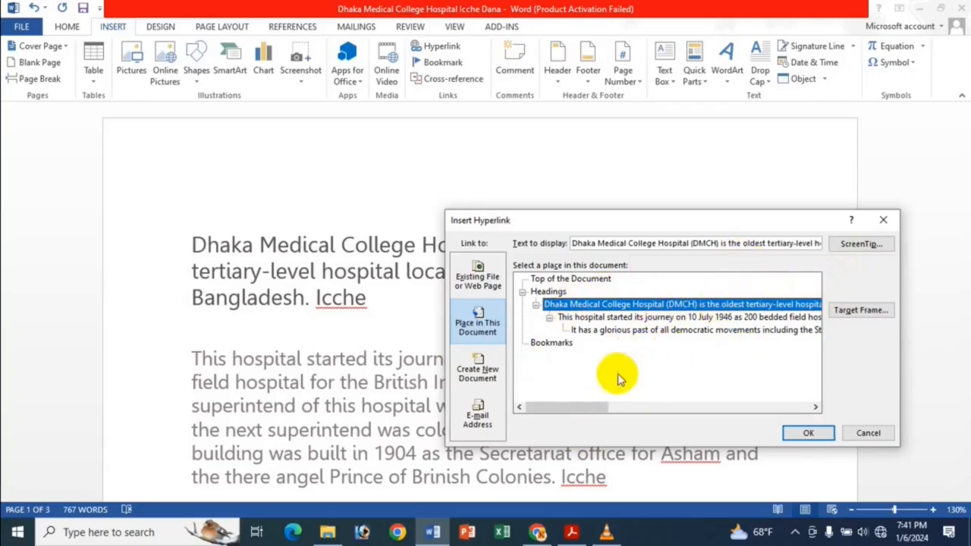
click(663, 333)
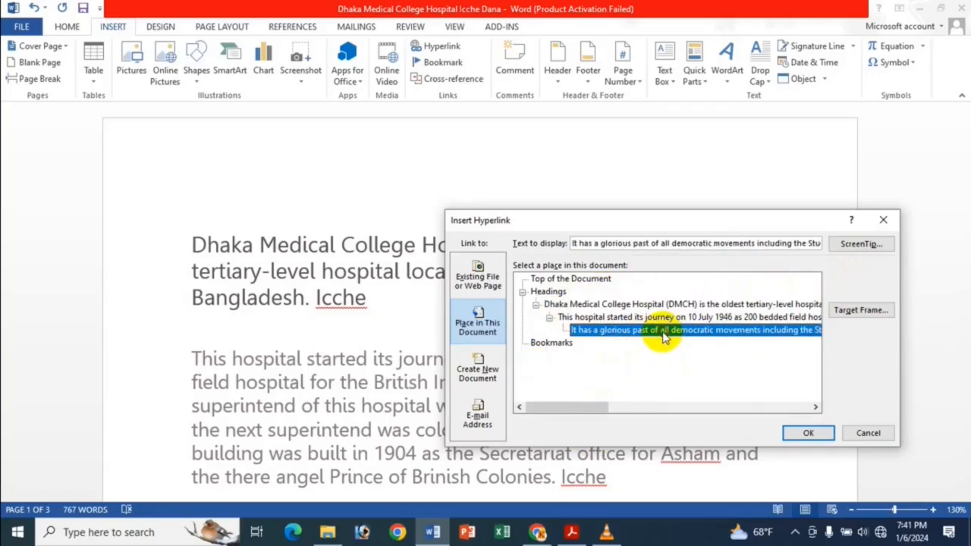
click(813, 433)
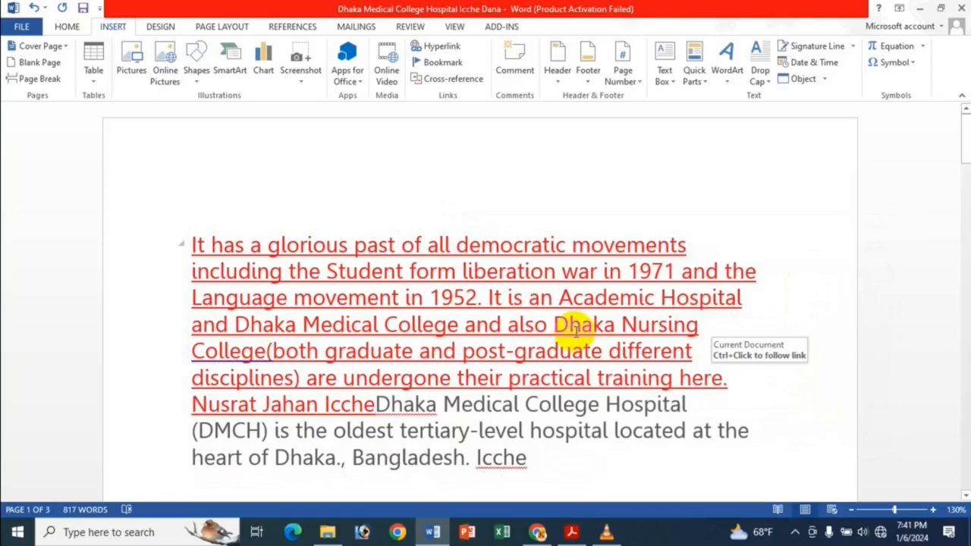
ctrl+click(601, 302)
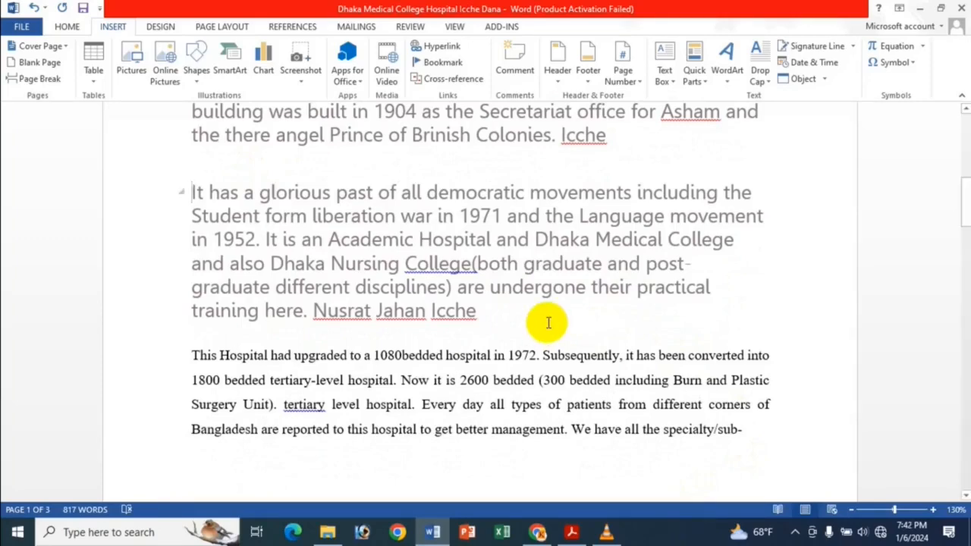
Remove the hyperlink from the "It has a glorious past" text at the document's start
scroll(548, 322, up, 10)
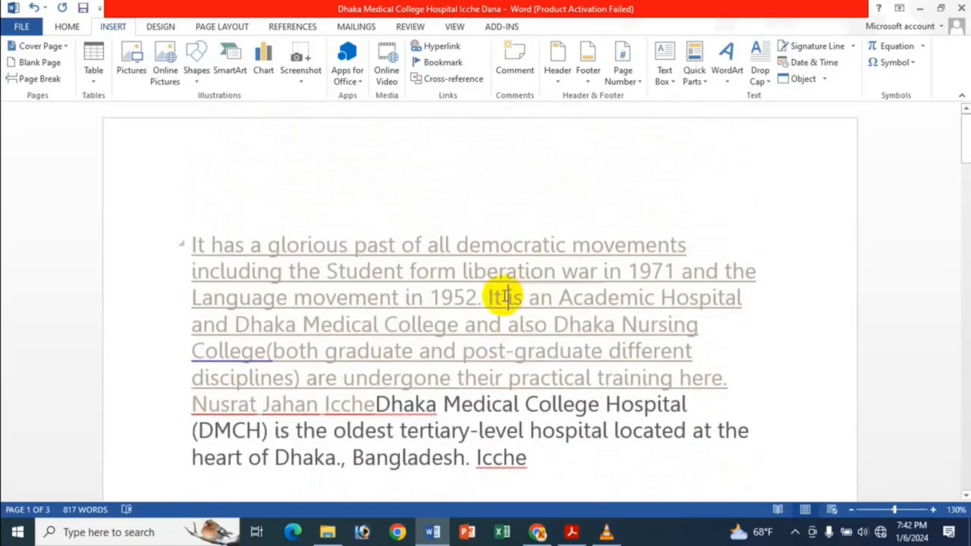
right_click(492, 299)
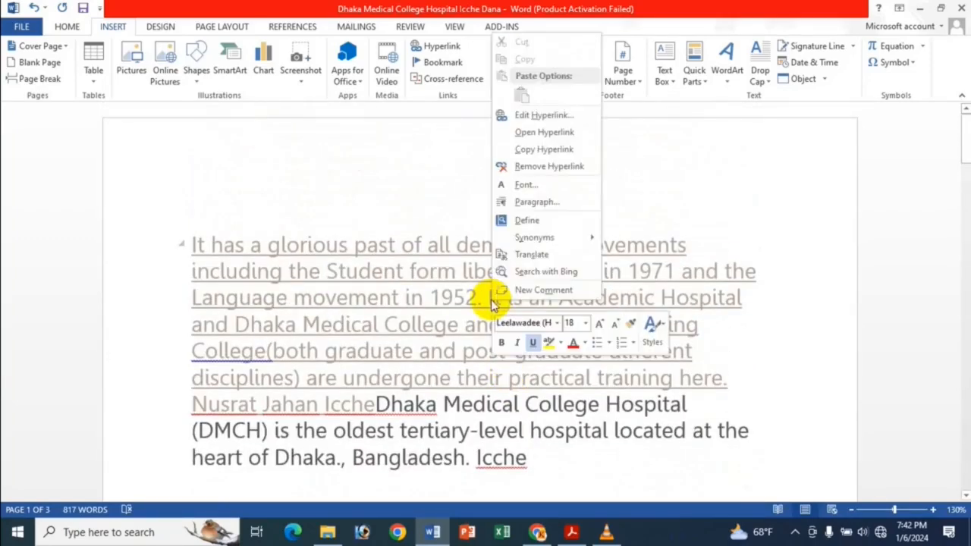
click(549, 166)
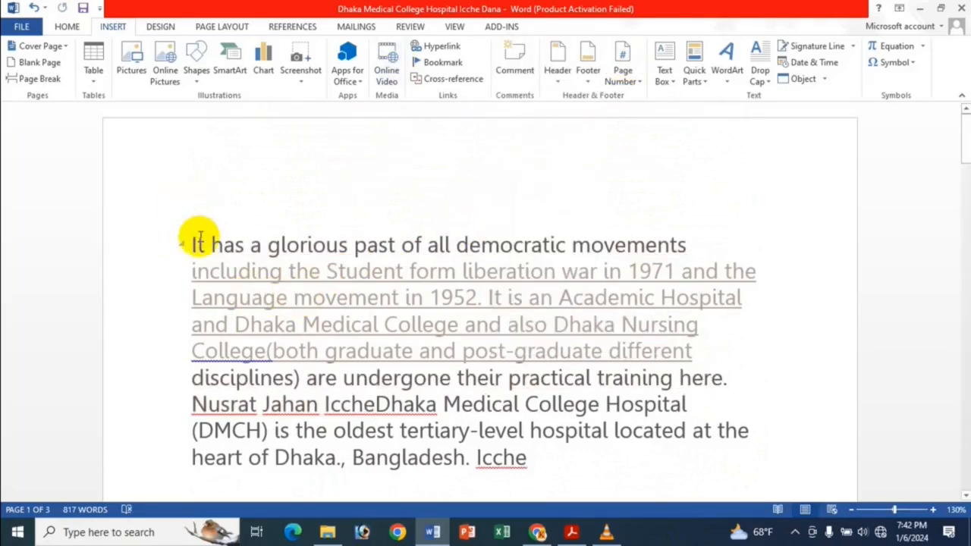
Undo the link removal and the insertion of the heading hyperlink at the document's start
drag(195, 240, 547, 327)
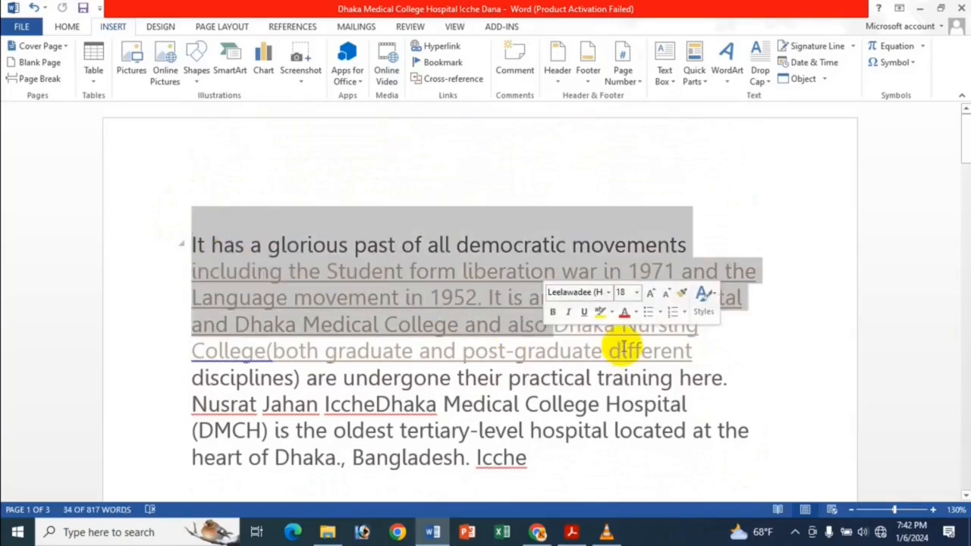
click(735, 356)
key(ctrl+z)
key(ctrl+z)
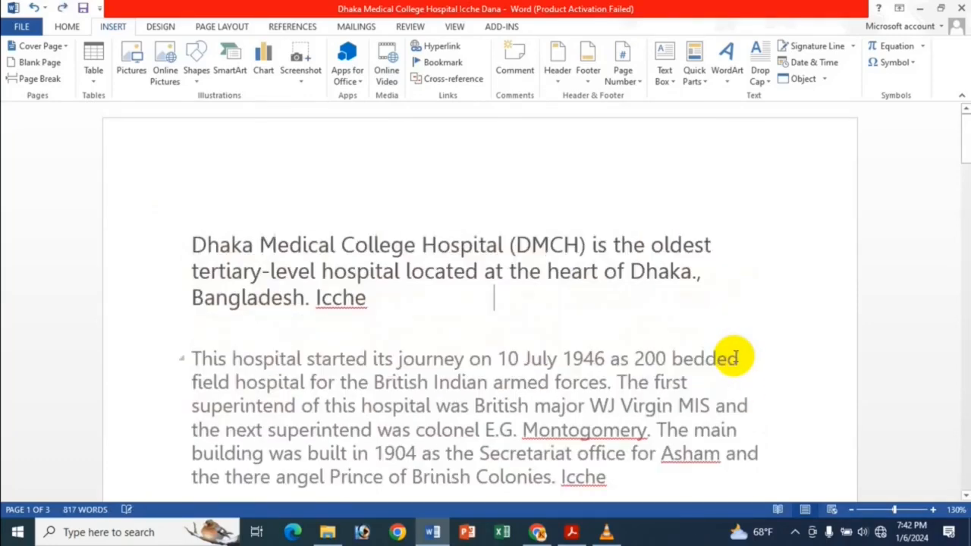
Check which headings are offered as link targets within this document, without inserting a link
click(410, 294)
scroll(474, 256, down, 4)
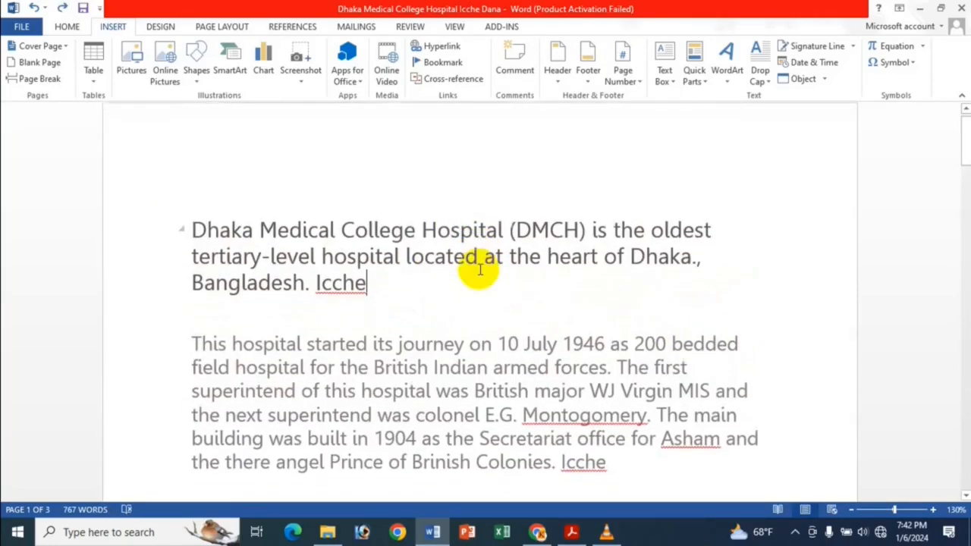
scroll(484, 271, down, 3)
scroll(488, 261, up, 3)
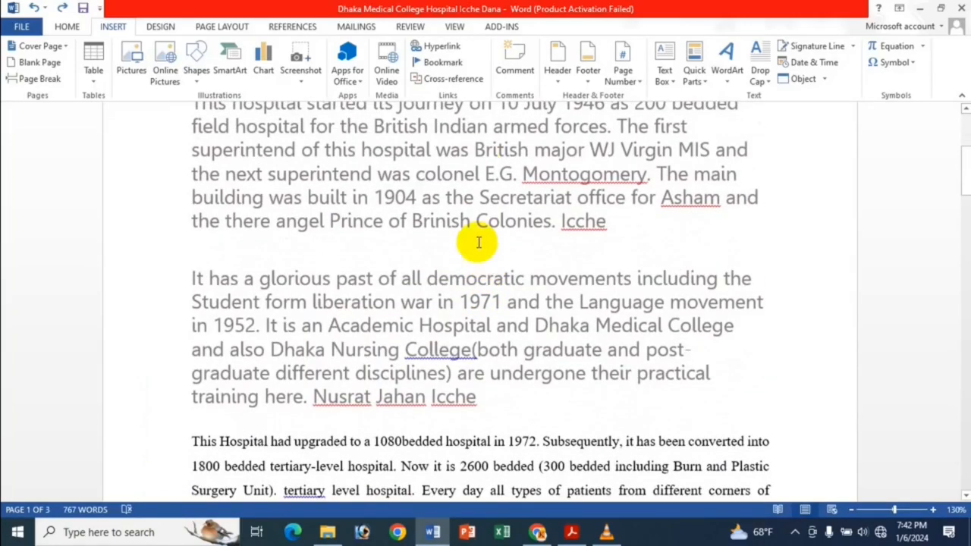
click(444, 46)
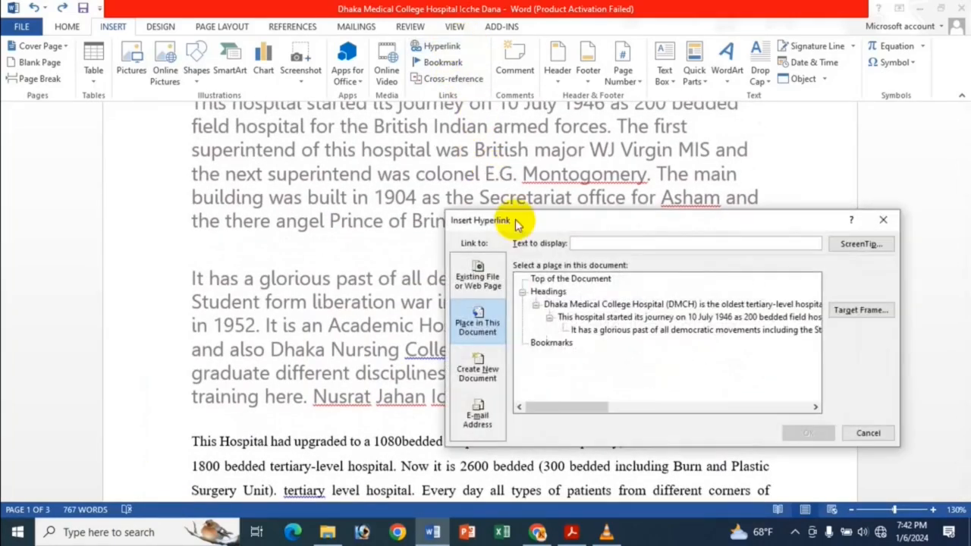
click(900, 220)
Link the words "This Hospital" in the paragraph about the 1972 upgrade to the "It has a glorious past" heading
scroll(574, 273, down, 5)
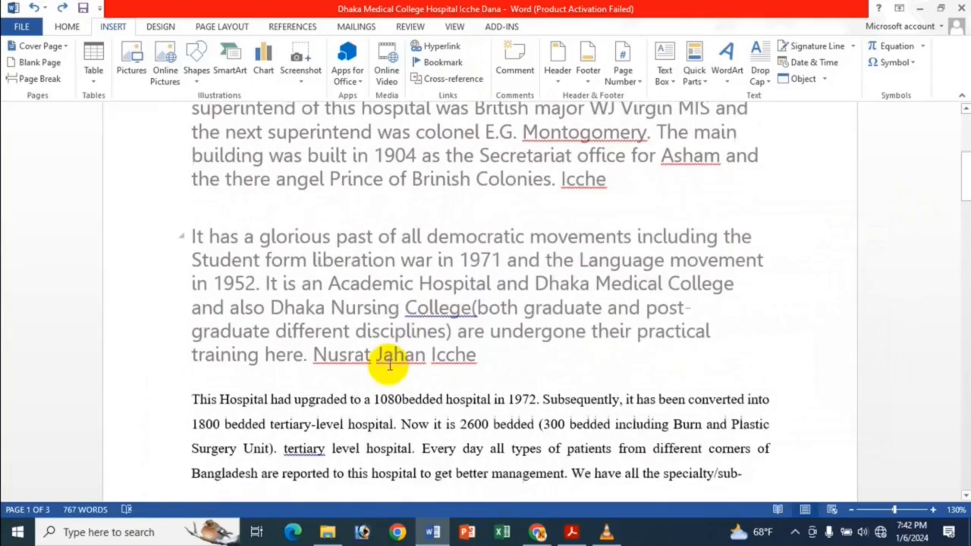
drag(191, 143, 269, 142)
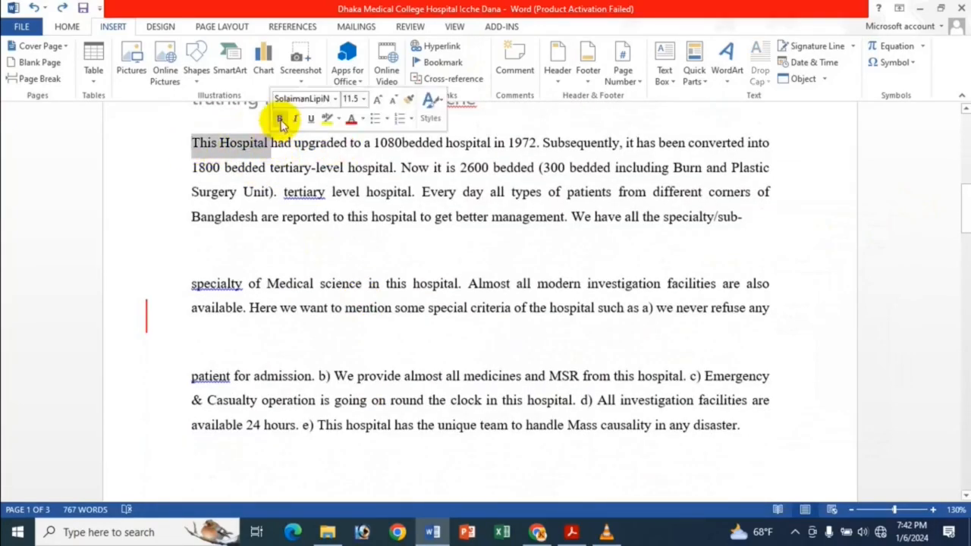
click(442, 46)
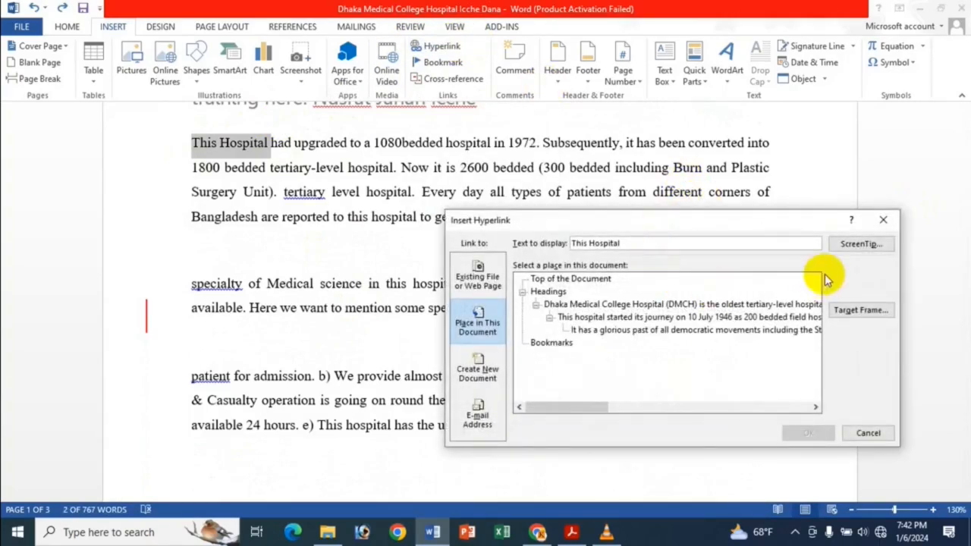
click(694, 330)
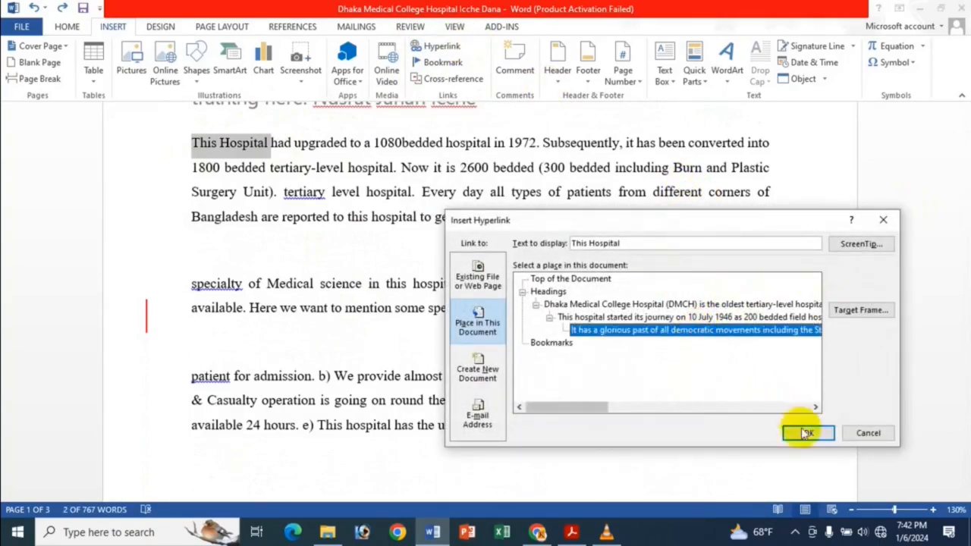
click(806, 434)
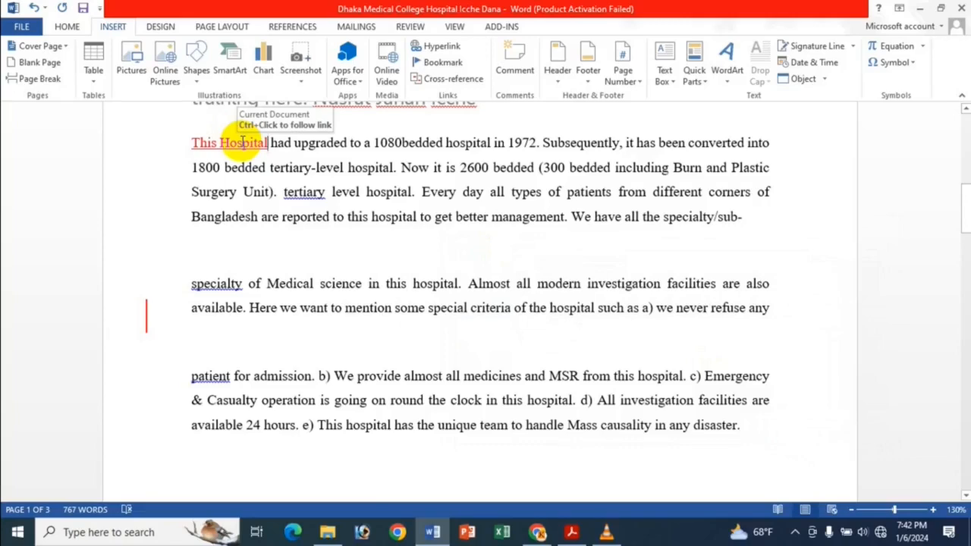
Follow the "This Hospital" link to its target heading and return to the linked text
ctrl+click(243, 143)
scroll(281, 183, up, 2)
scroll(281, 197, down, 1)
scroll(377, 304, down, 3)
scroll(319, 319, down, 3)
scroll(228, 182, up, 3)
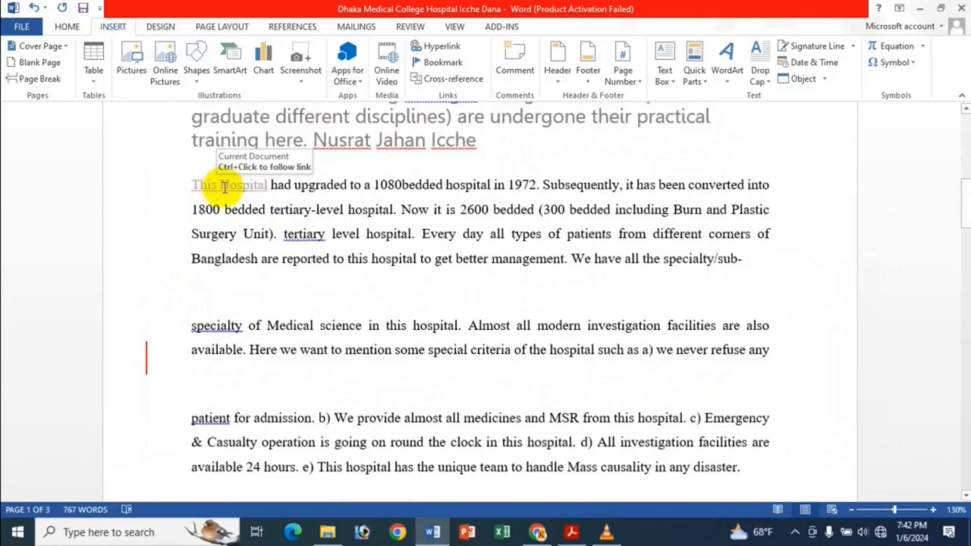
Remove the link from the words "This Hospital" through the hyperlink's edit settings
click(219, 185)
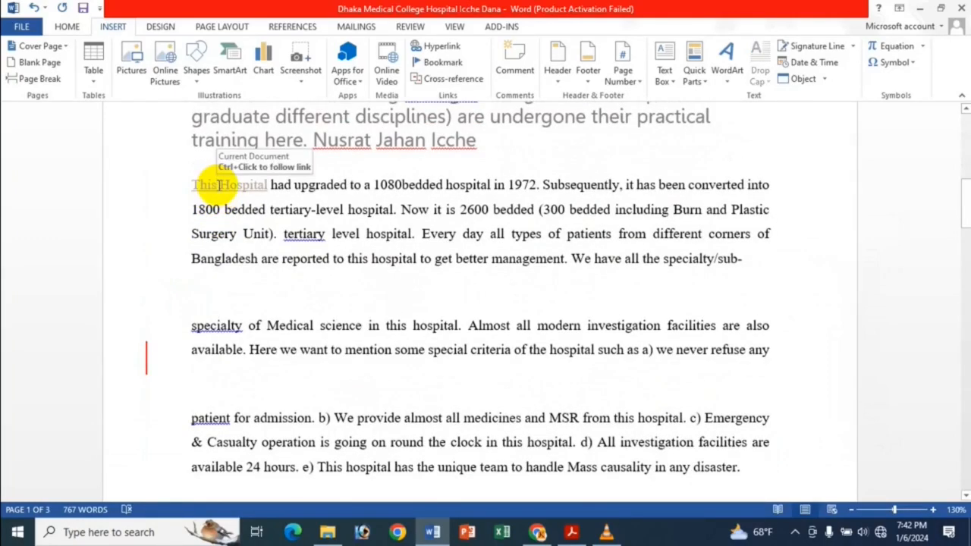
click(442, 50)
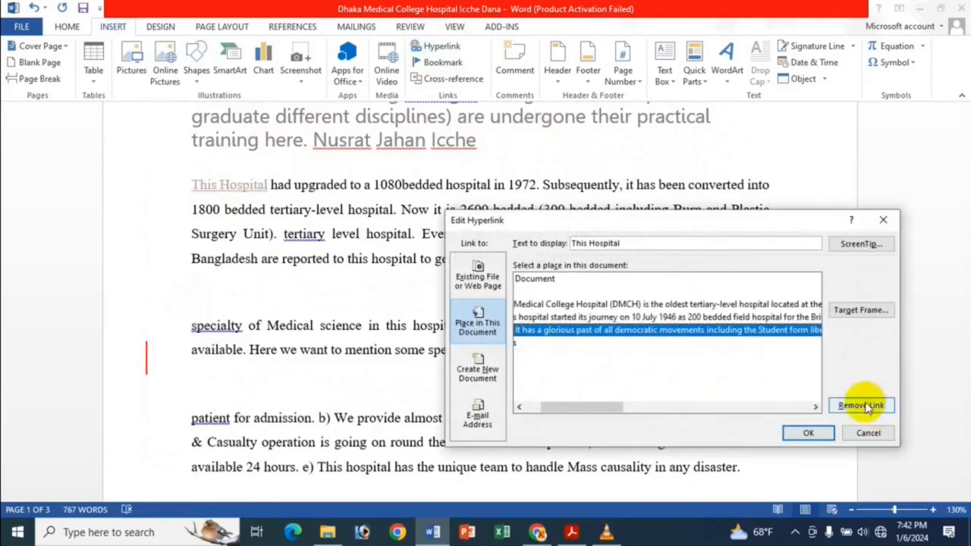
click(857, 402)
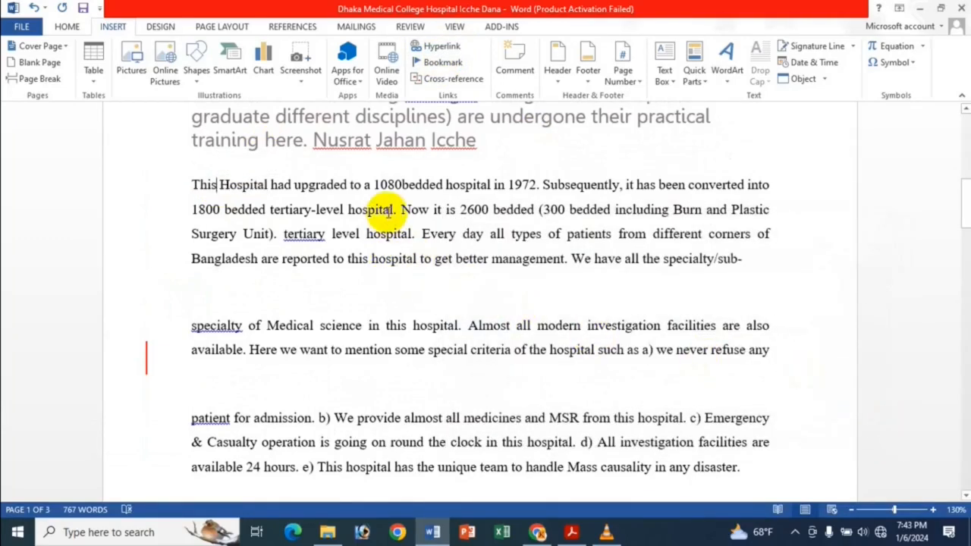
Go to the start of the document and review the heading and bookmark link targets there without inserting a link
key(ctrl+Home)
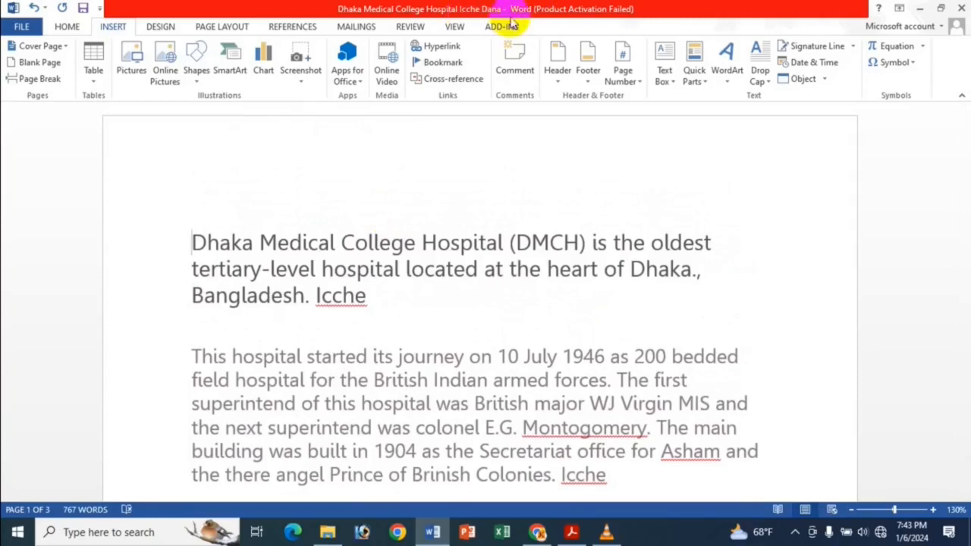
click(441, 47)
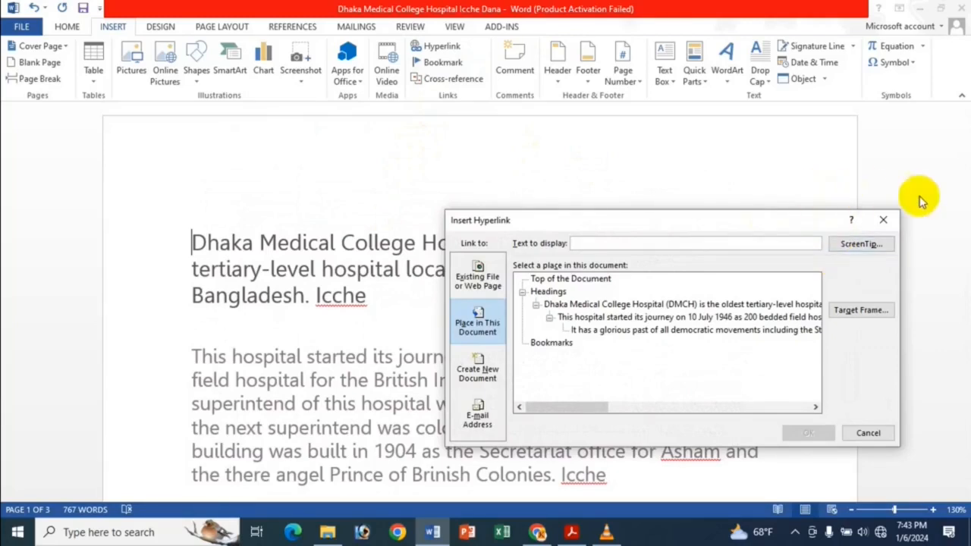
click(883, 220)
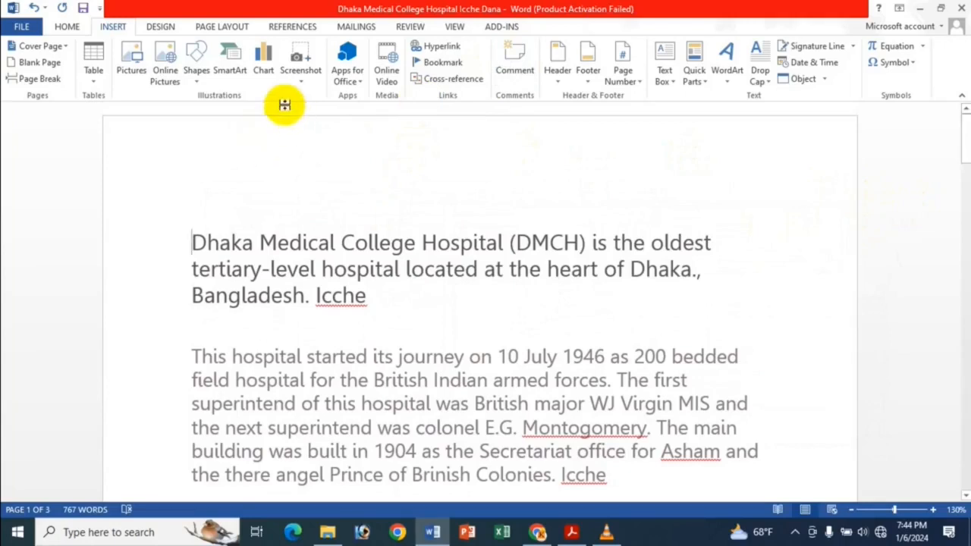
Apply the Normal style to the first paragraph, starting "Dhaka Medical College Hospital (DMCH)"
drag(189, 242, 391, 297)
click(67, 26)
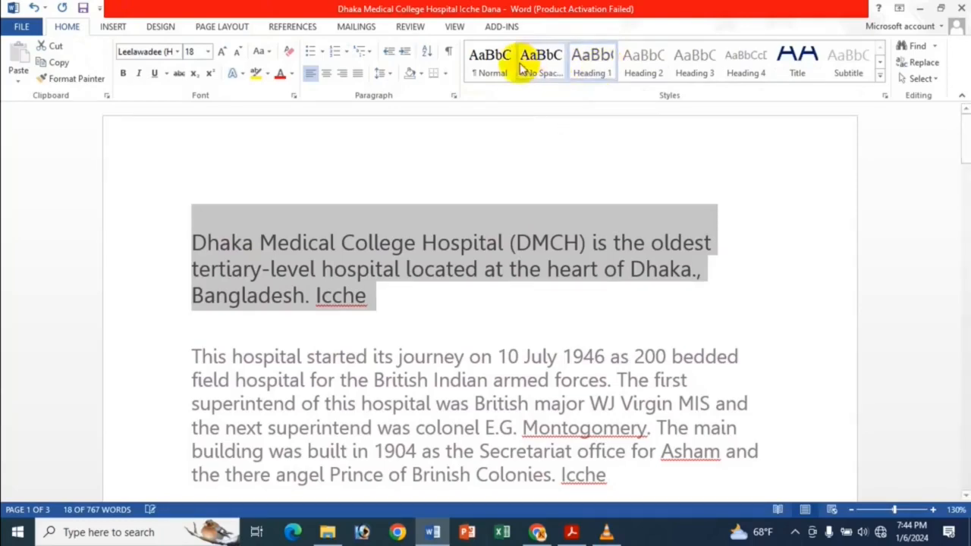
click(491, 65)
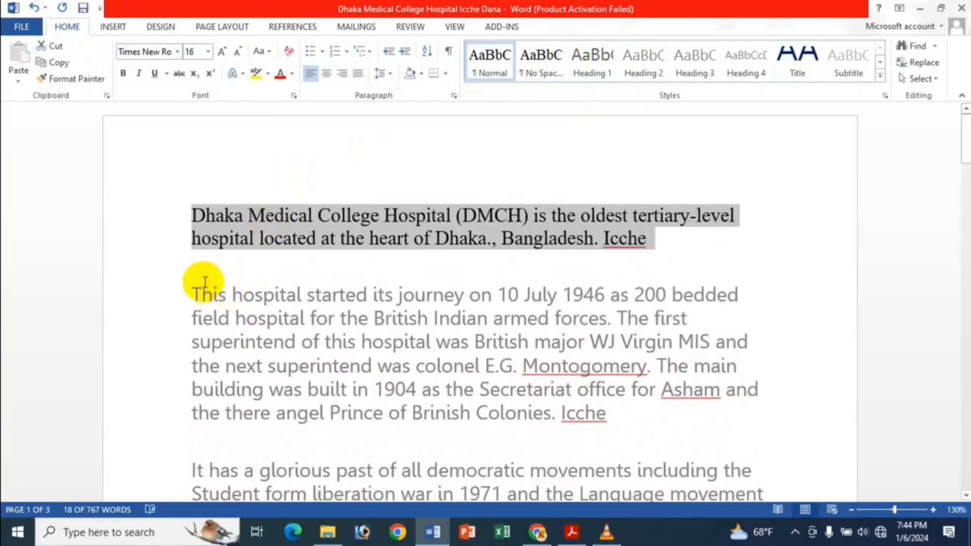
Undo the recent link and style changes back through the Heading 1, 2 and 3 styles on the first three paragraphs
click(193, 292)
scroll(386, 212, down, 6)
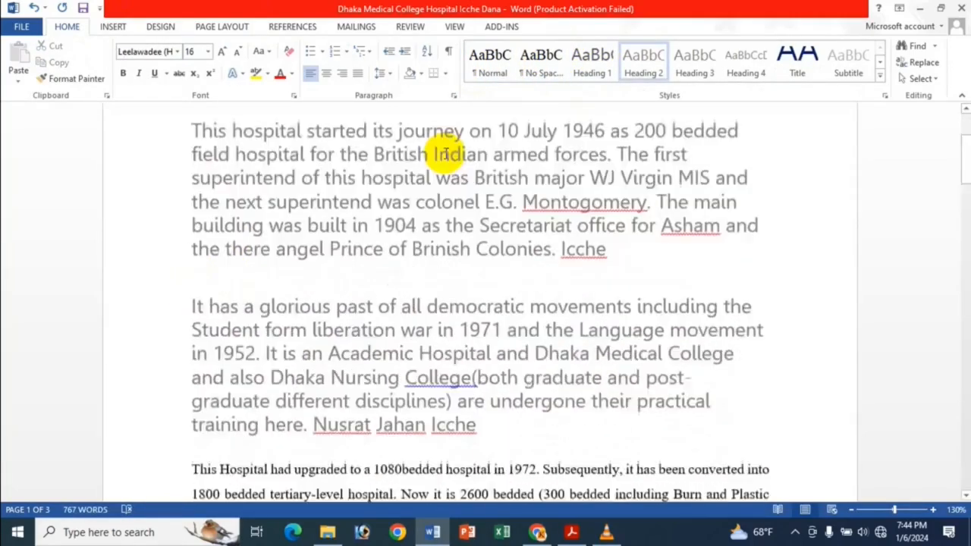
scroll(374, 176, up, 2)
scroll(394, 197, up, 4)
scroll(395, 217, down, 5)
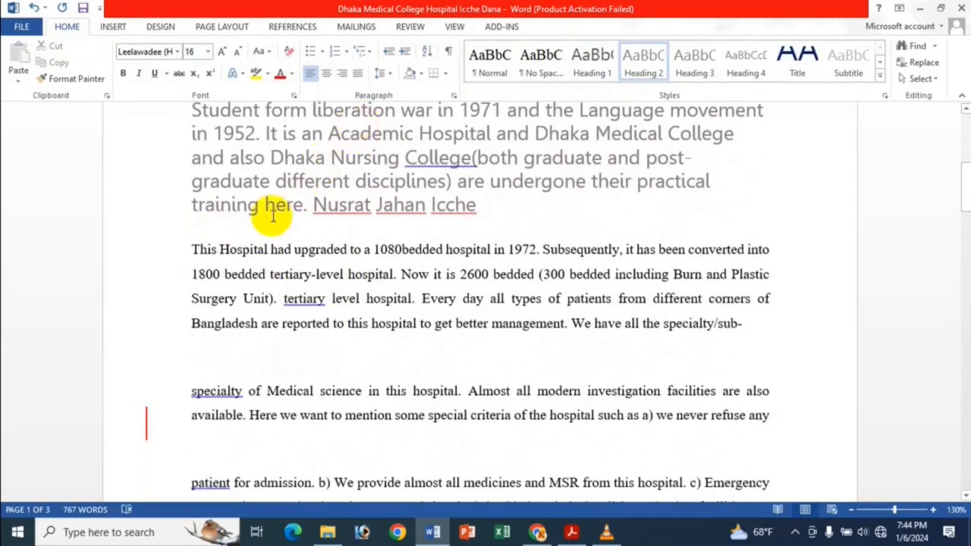
scroll(268, 223, up, 5)
scroll(268, 224, down, 1)
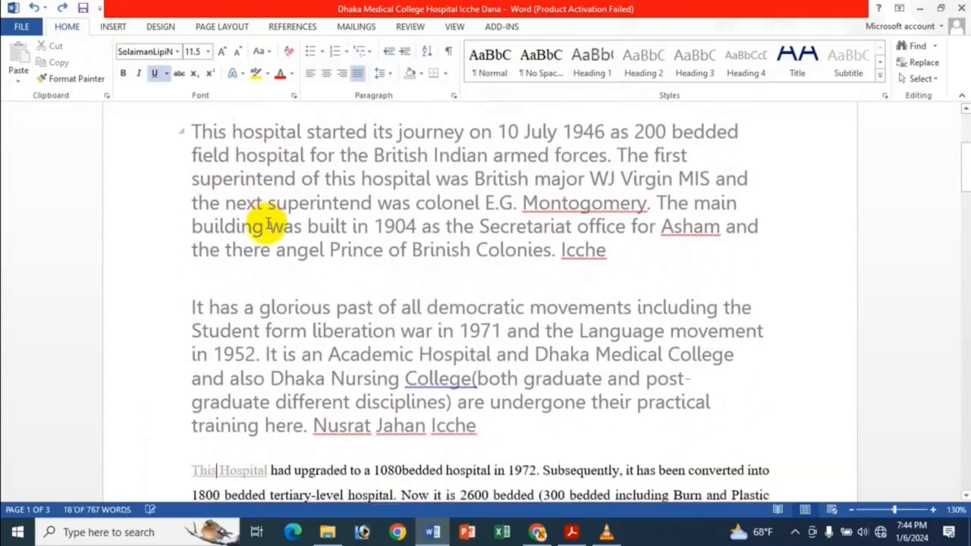
key(ctrl+z)
key(ctrl+z)
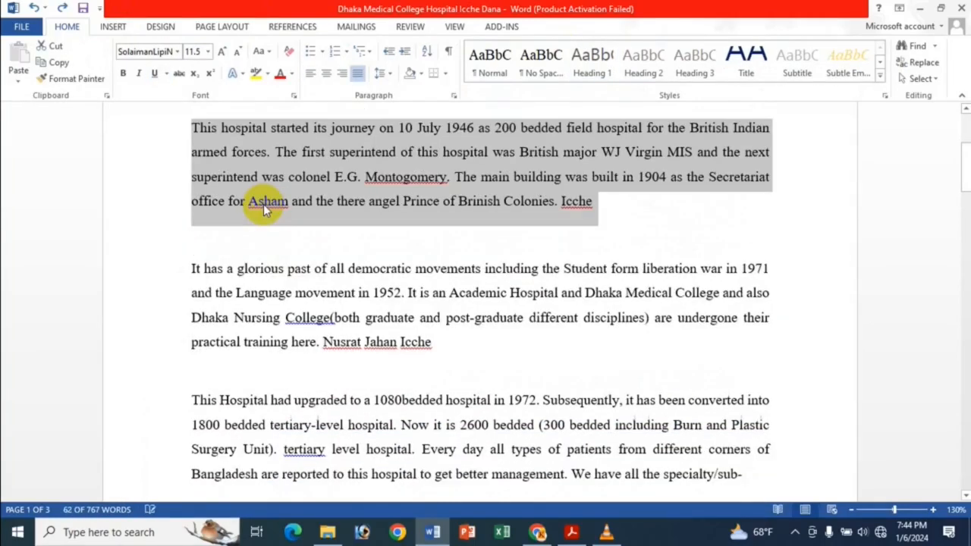
key(ctrl+z)
scroll(280, 202, up, 3)
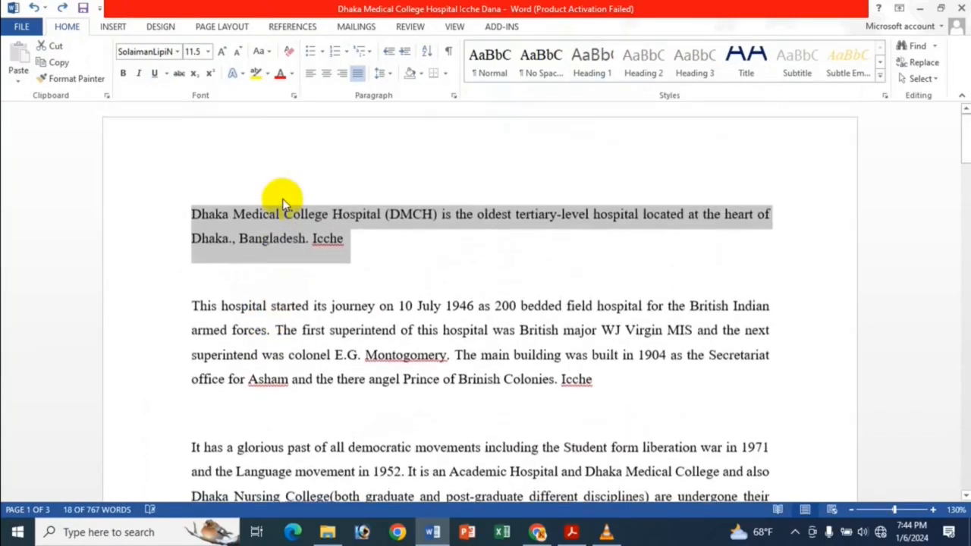
Check the in-document link targets offered for "Hospital" in the first paragraph, and switch to the hyperlink tutorial PDF in Adobe Acrobat
click(337, 216)
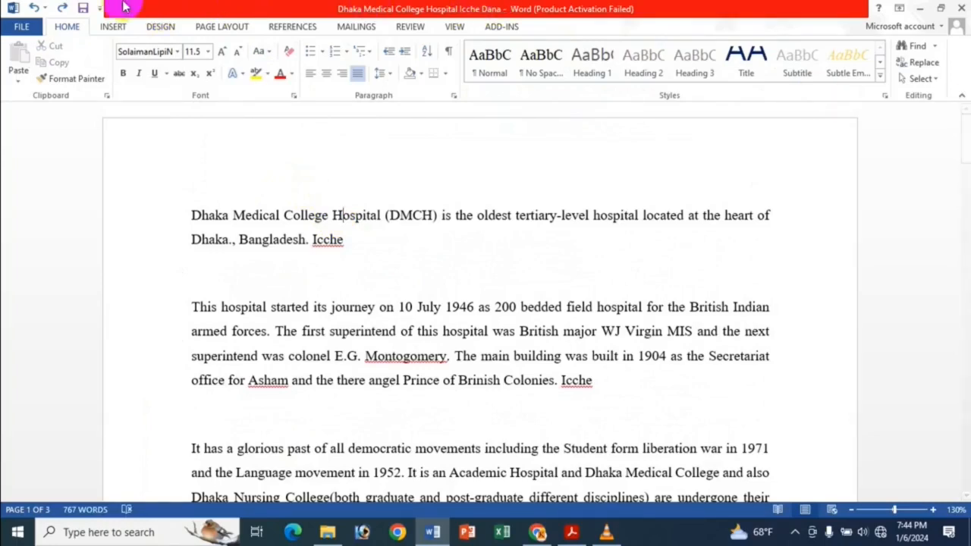
click(114, 26)
click(436, 48)
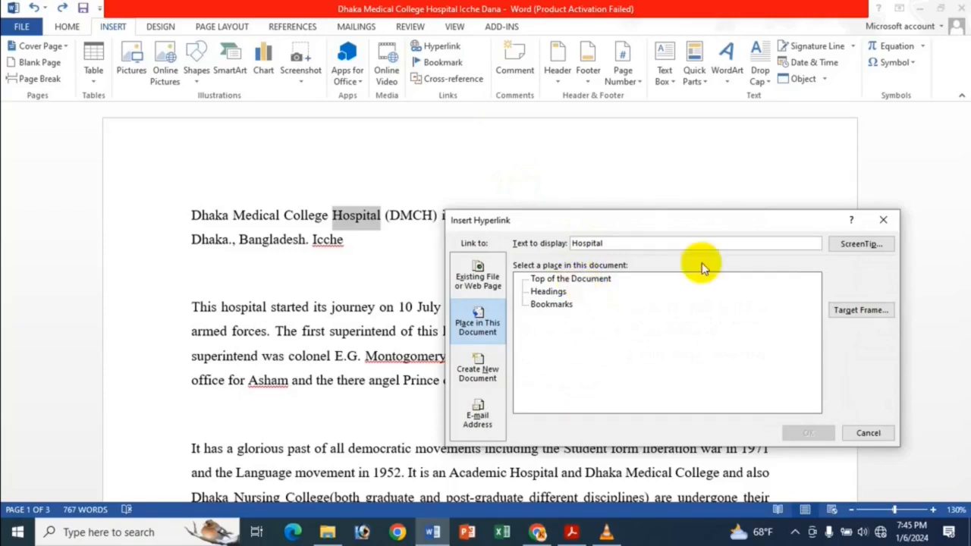
click(883, 219)
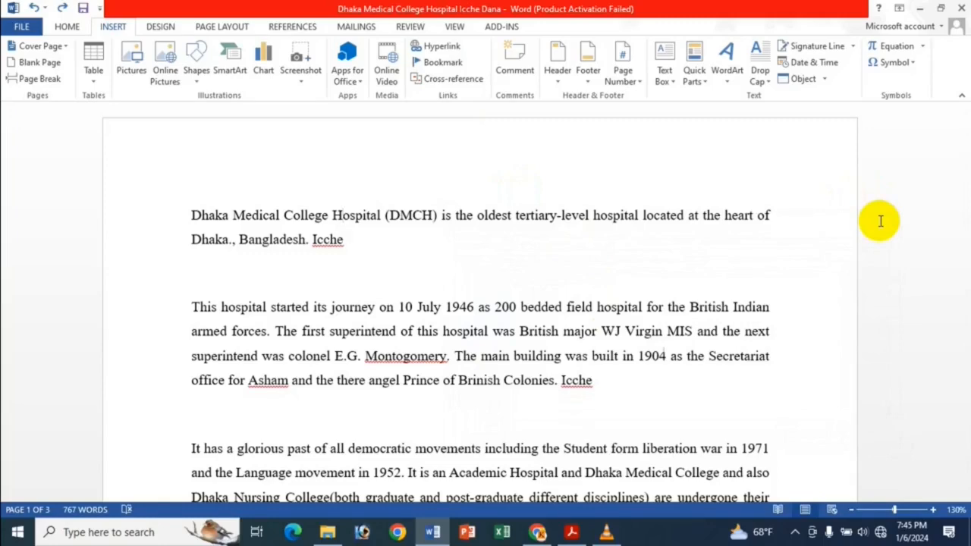
click(572, 534)
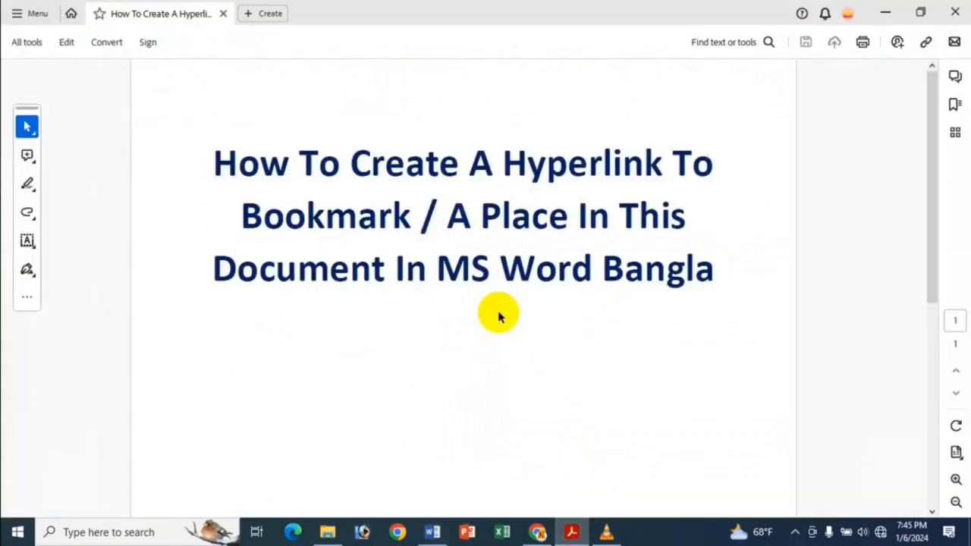
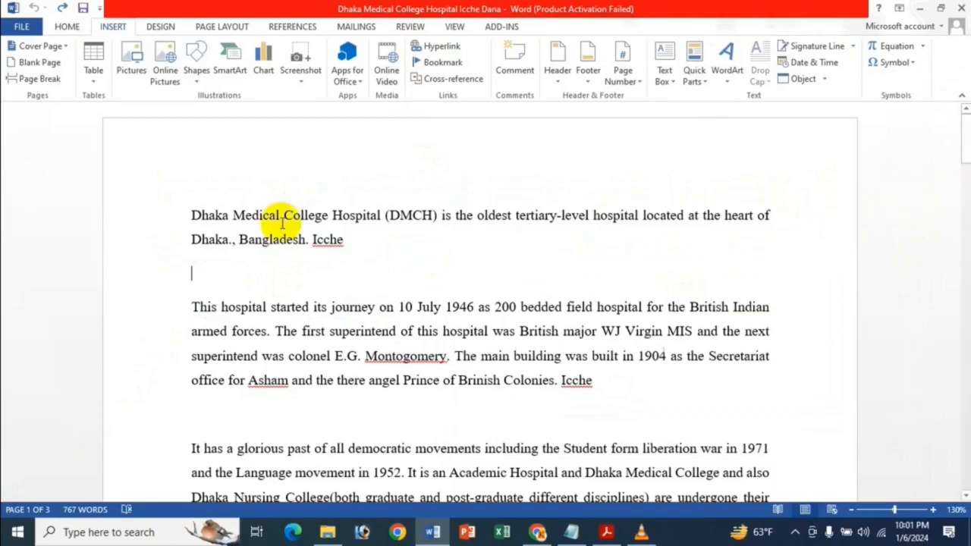
Link "Dhaka Medical College Hospital (DMCH)" in the first paragraph to a new document named "Dhaka,Bangladesh", set for editing immediately
click(191, 216)
drag(198, 215, 438, 217)
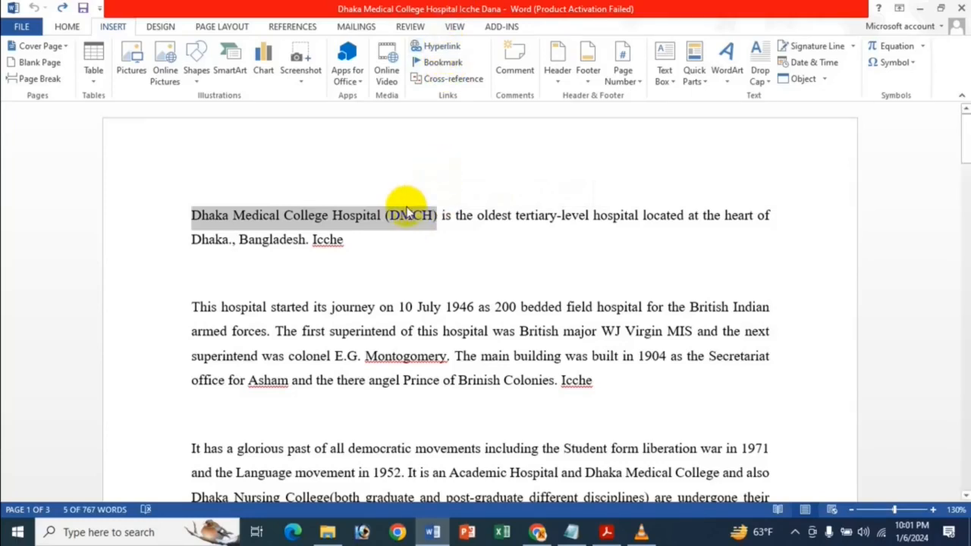
right_click(407, 216)
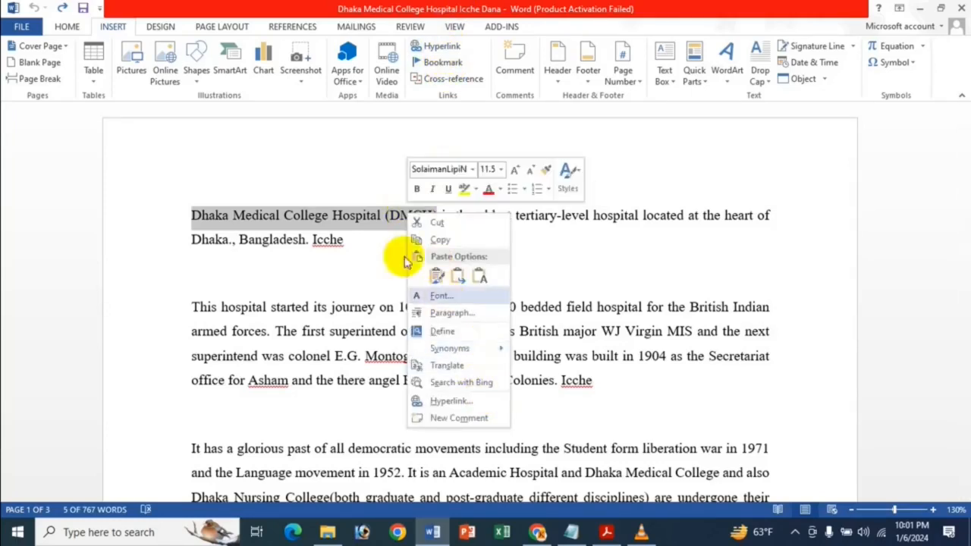
click(334, 214)
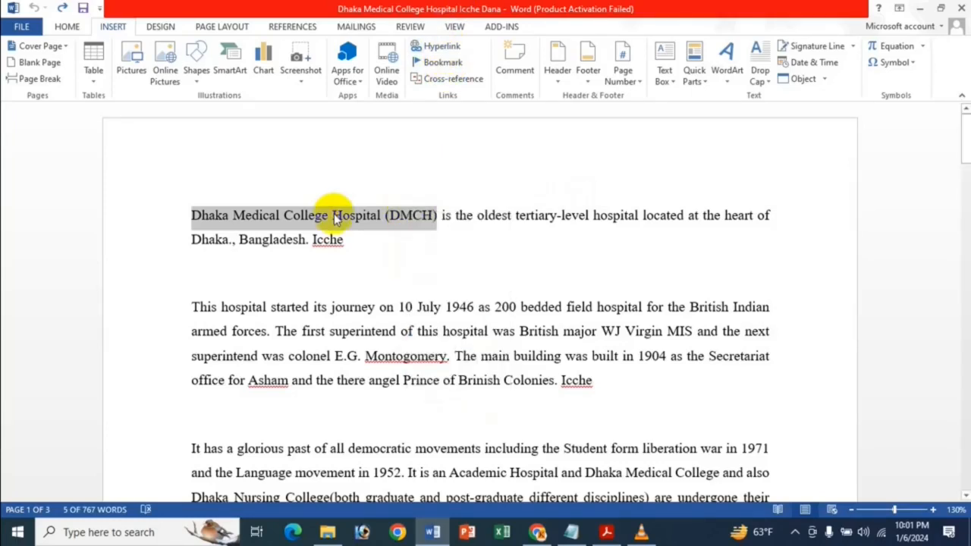
click(440, 47)
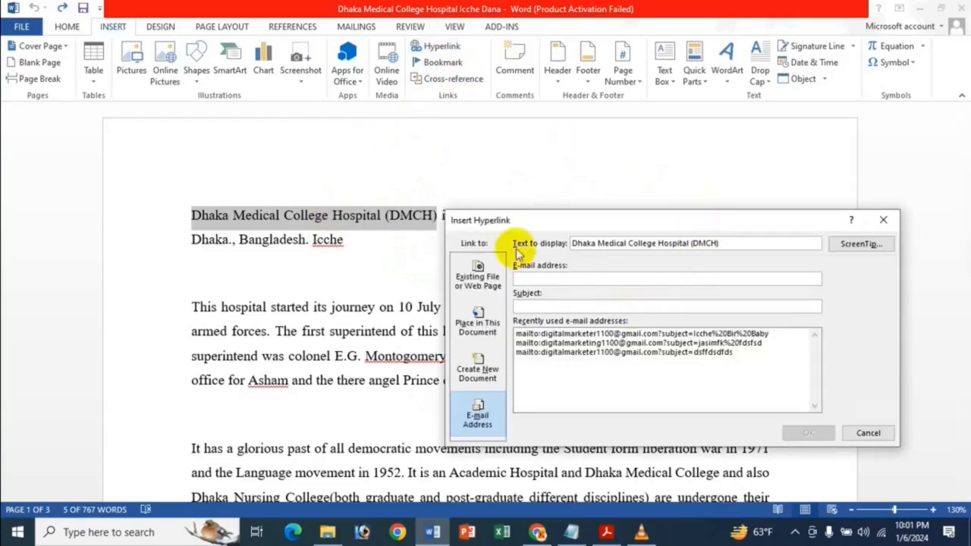
click(480, 372)
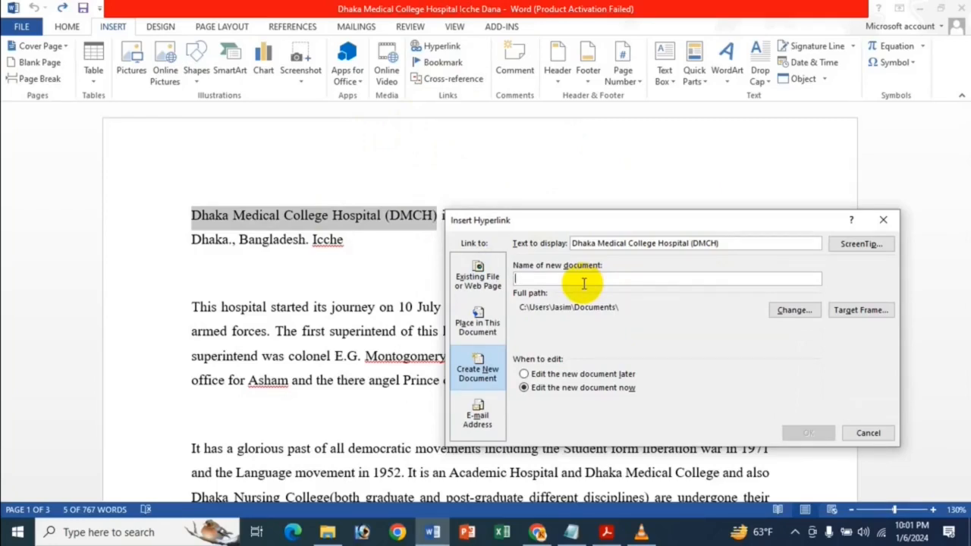
text(Dhaka,Bangladesh)
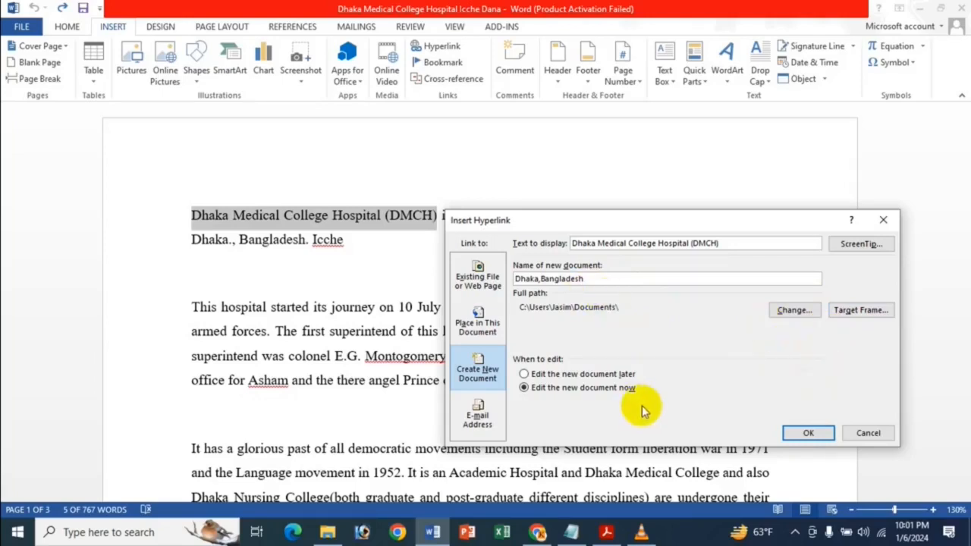
click(802, 434)
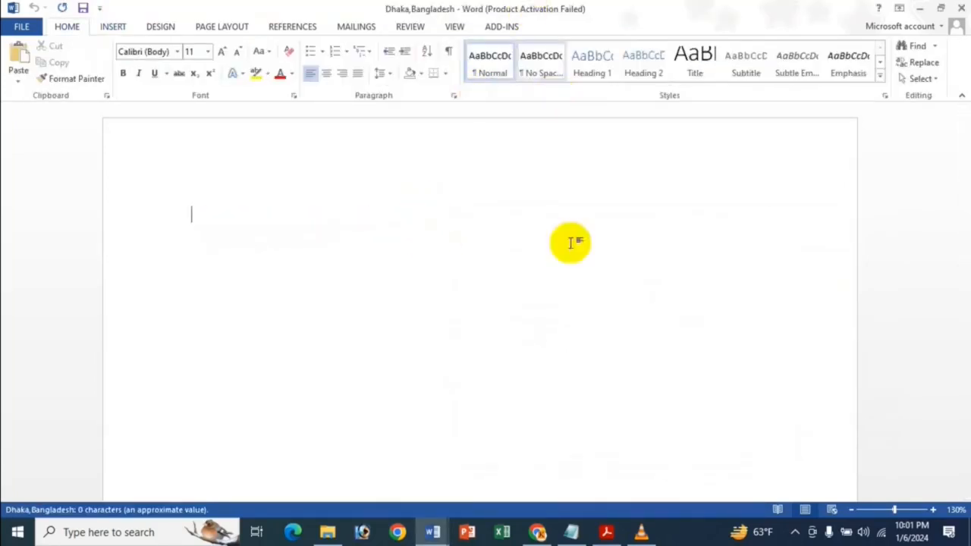
Return to the hospital document and test the "Dhaka Medical College Hospital (DMCH)" link, closing its target document
click(960, 12)
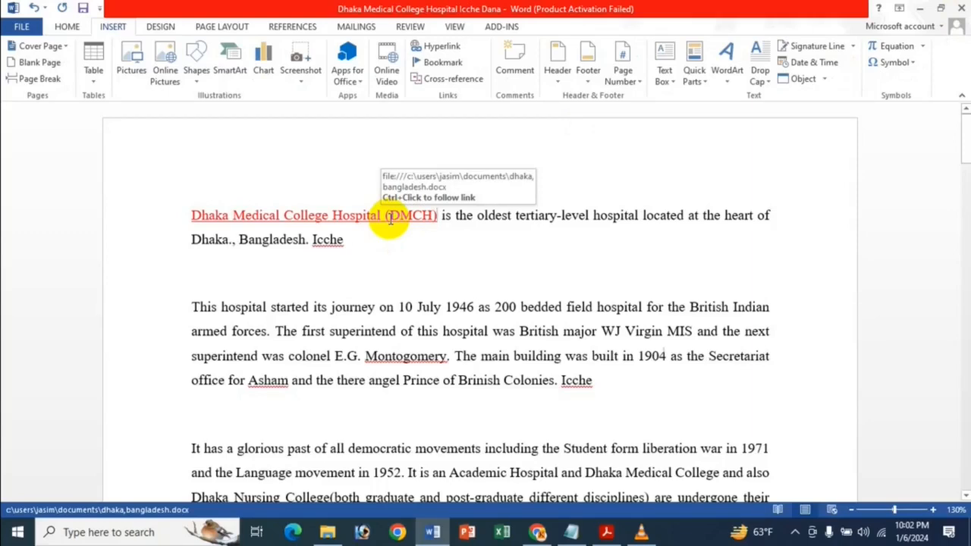
ctrl+click(390, 217)
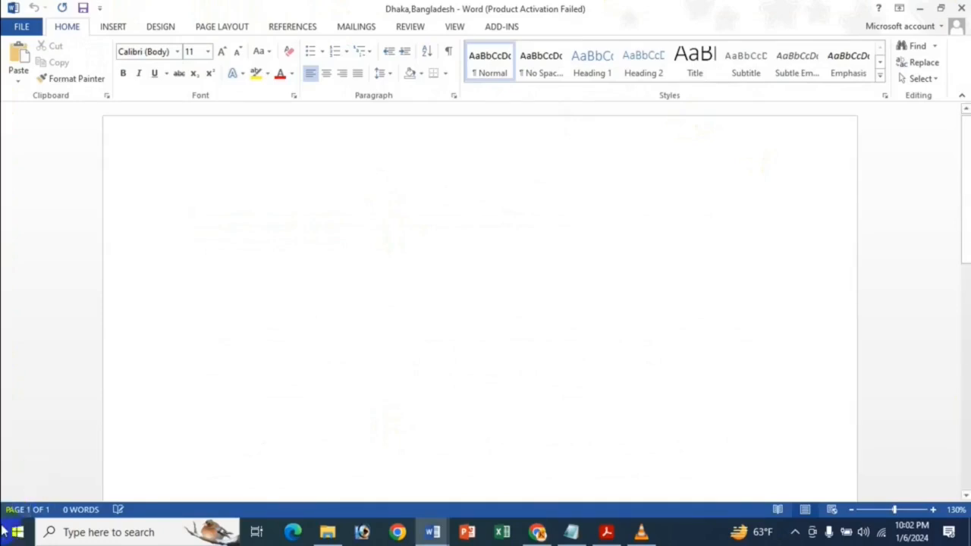
click(962, 7)
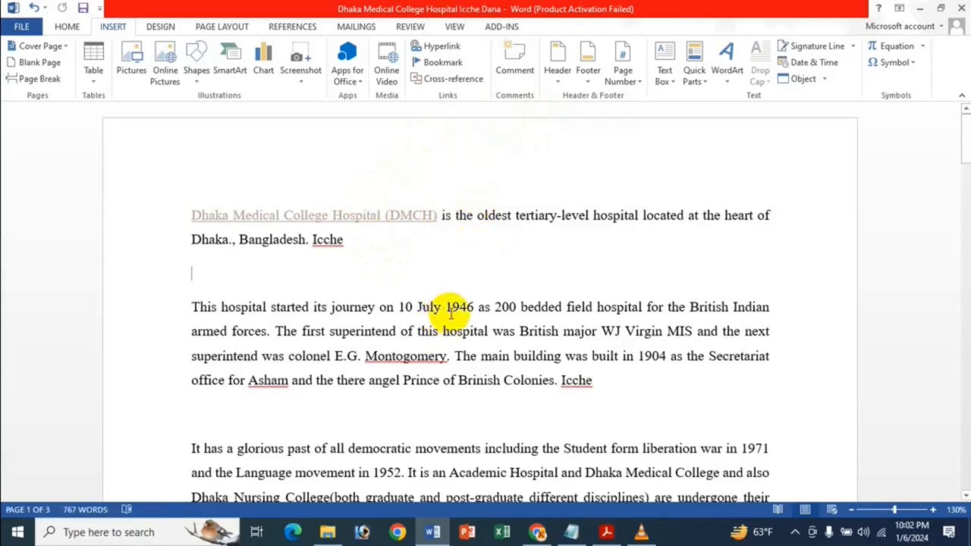
Start a hyperlink on "1946 as 200 bedded field hospital" in the second paragraph to a new document named "Chandpur,Bangladesh"
drag(449, 307, 622, 309)
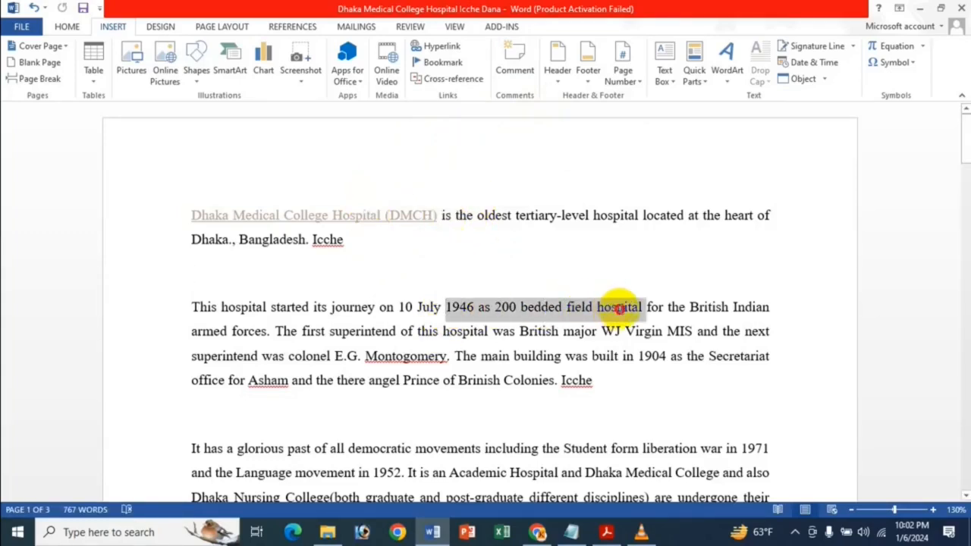
click(440, 45)
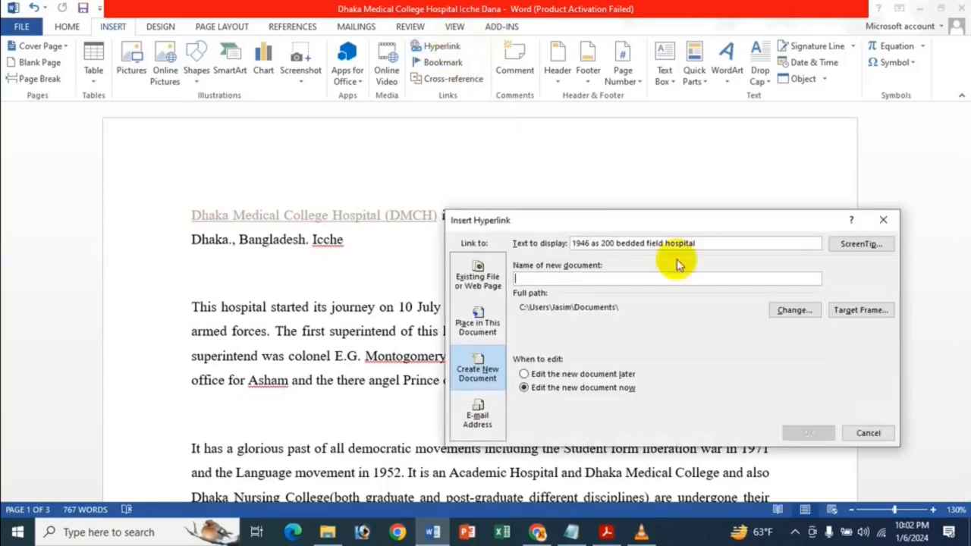
click(613, 277)
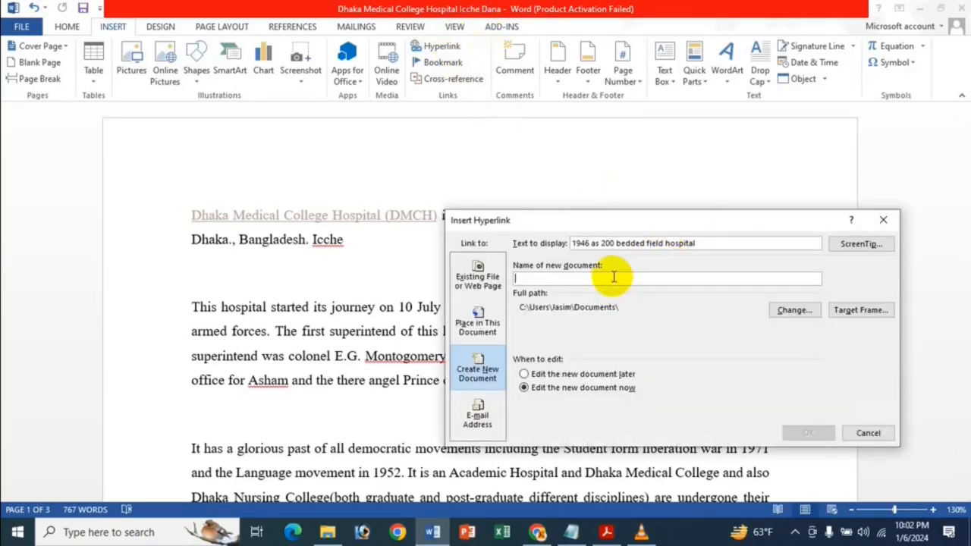
text(dpur,Bangladesh)
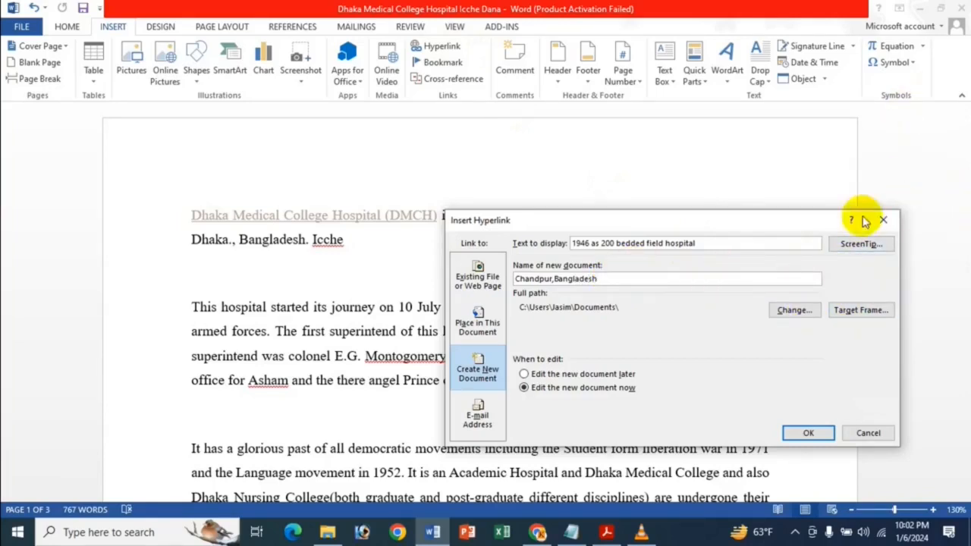
Set the link's ScreenTip to "Icche Bir Baby" and create the linked document for immediate editing
click(877, 243)
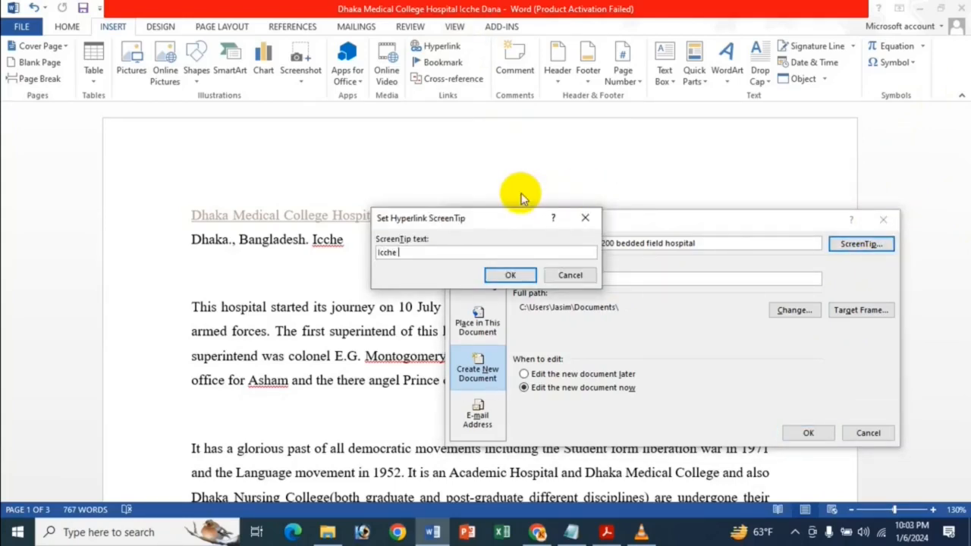
text(Icche Bir Baby)
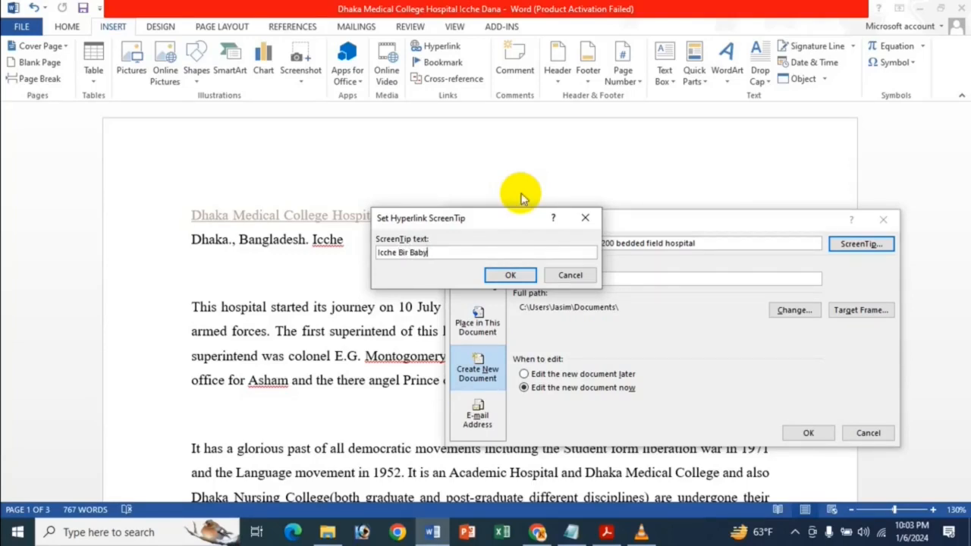
click(511, 274)
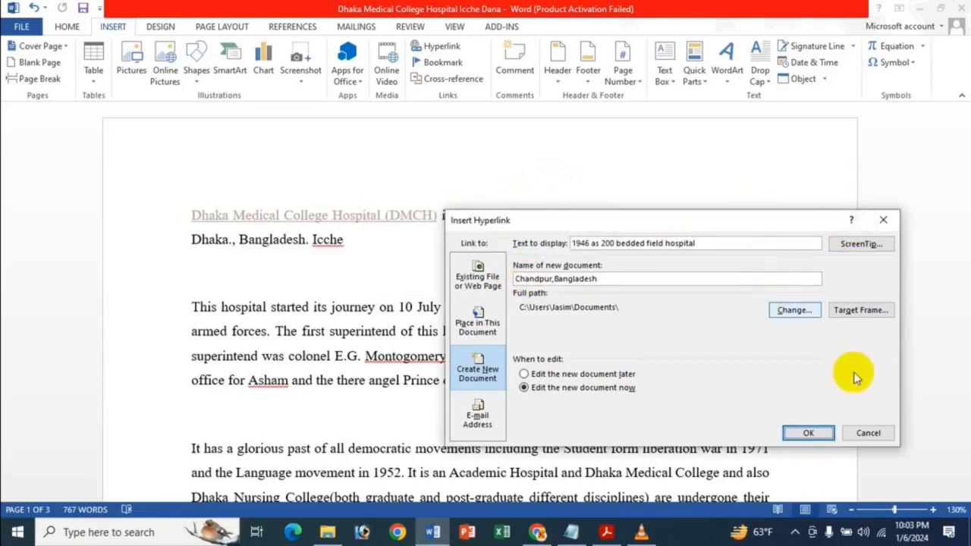
click(811, 432)
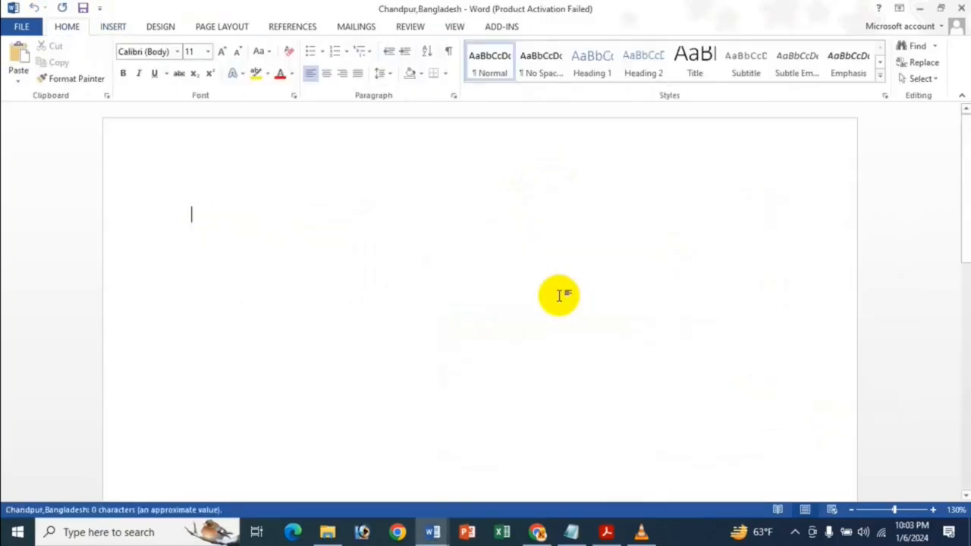
Return to the hospital document and test the "1946 as 200 bedded field hospital" link, closing its target document
click(962, 8)
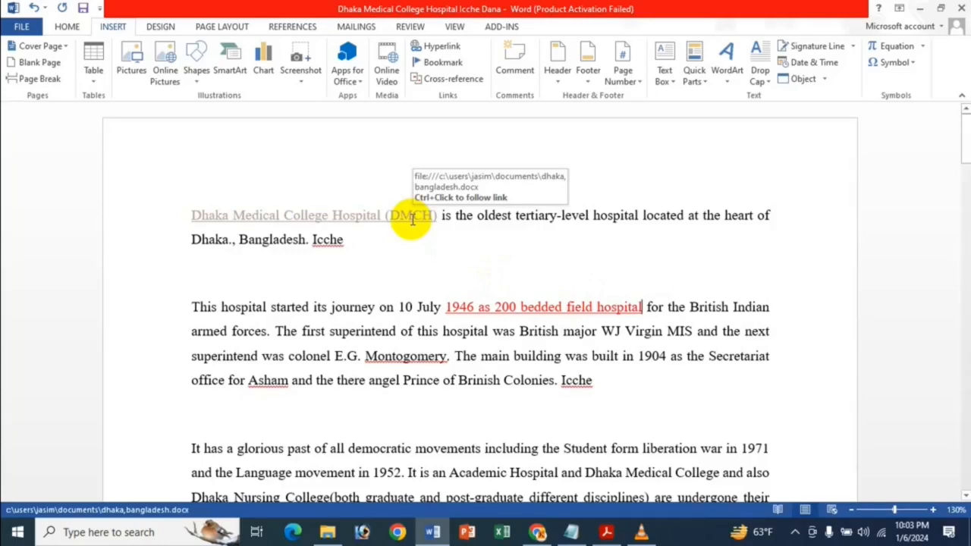
ctrl+click(615, 305)
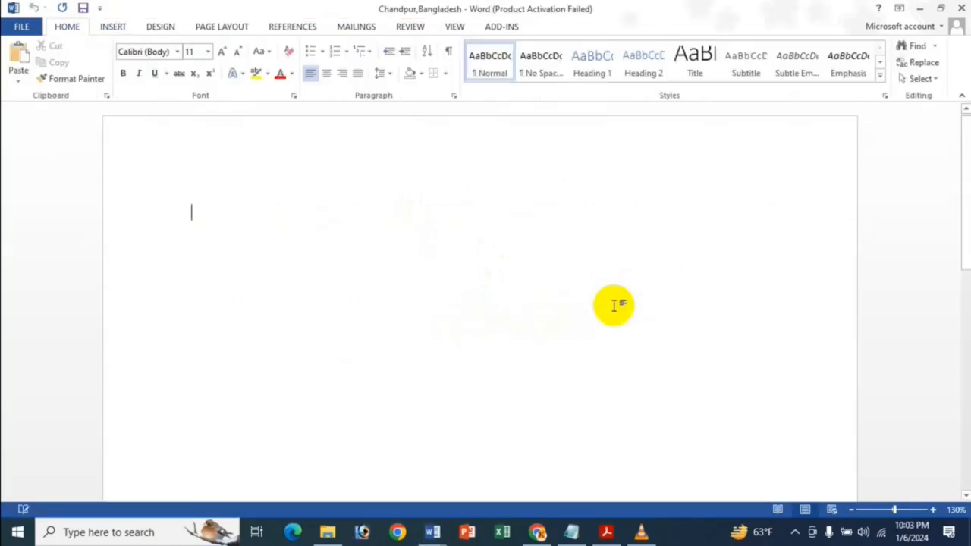
click(961, 7)
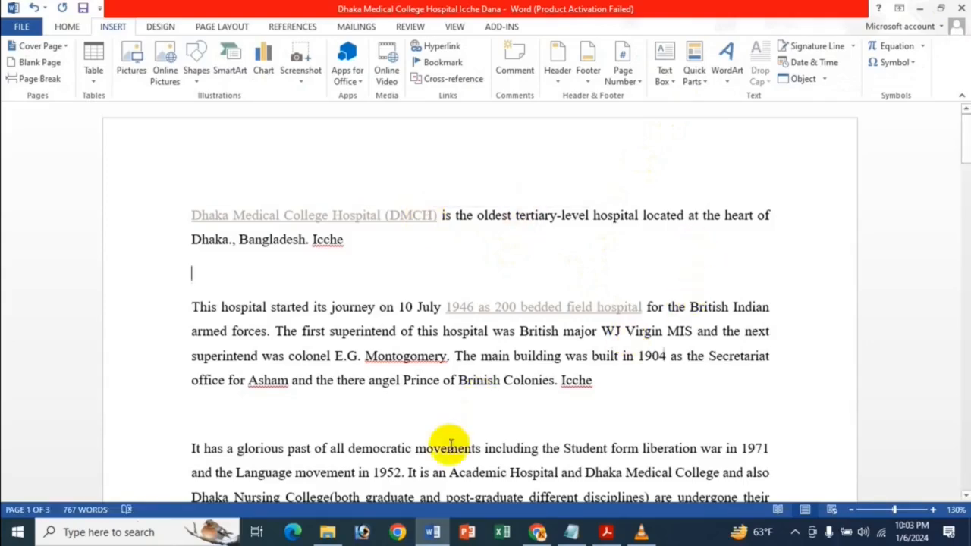
Switch to File Explorer and locate the "Chandpur,Bangladesh" and "Dhaka,Bangladesh" files in the Documents folder
click(326, 533)
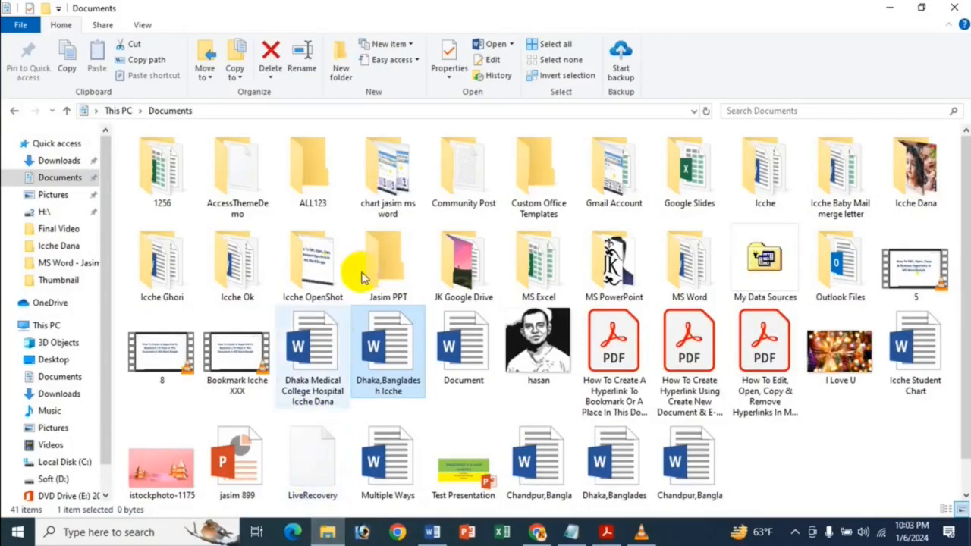
click(53, 177)
click(446, 340)
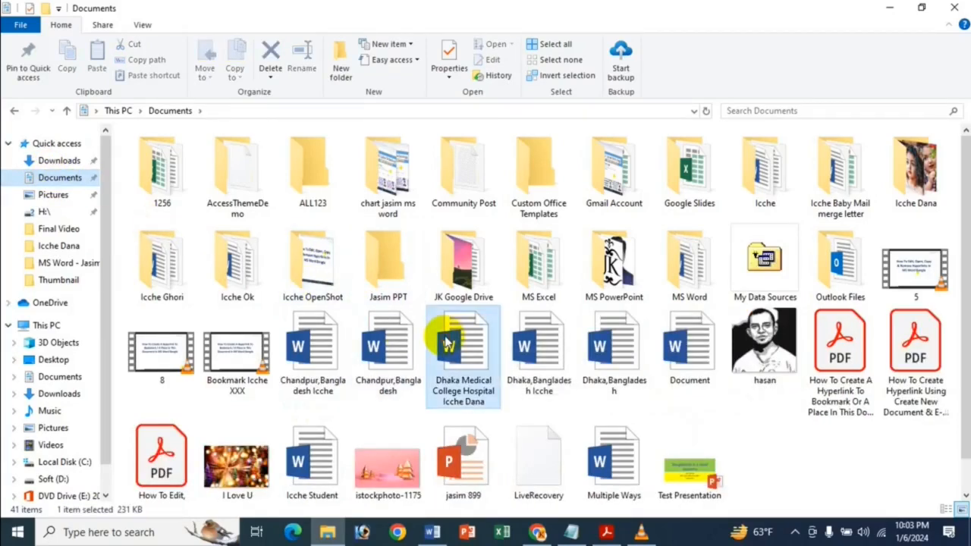
click(381, 347)
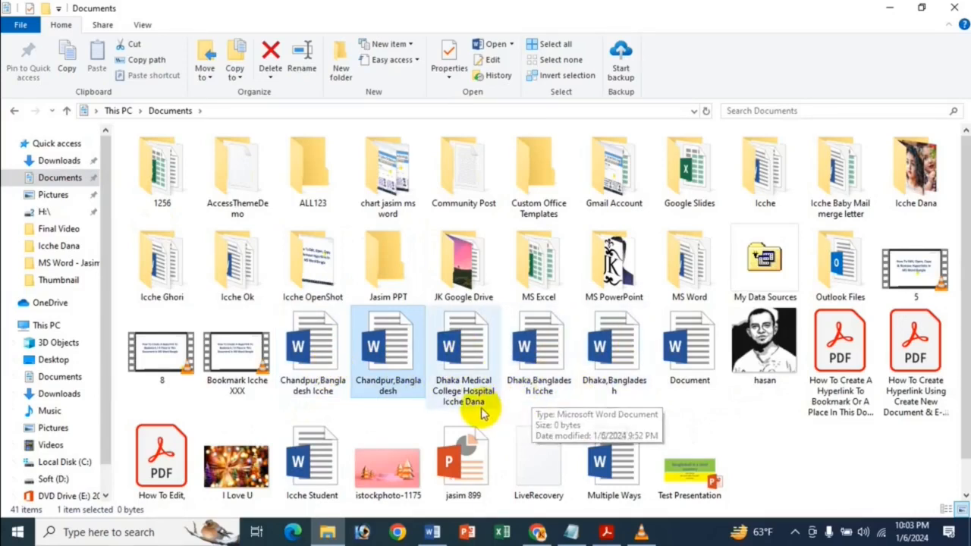
click(620, 388)
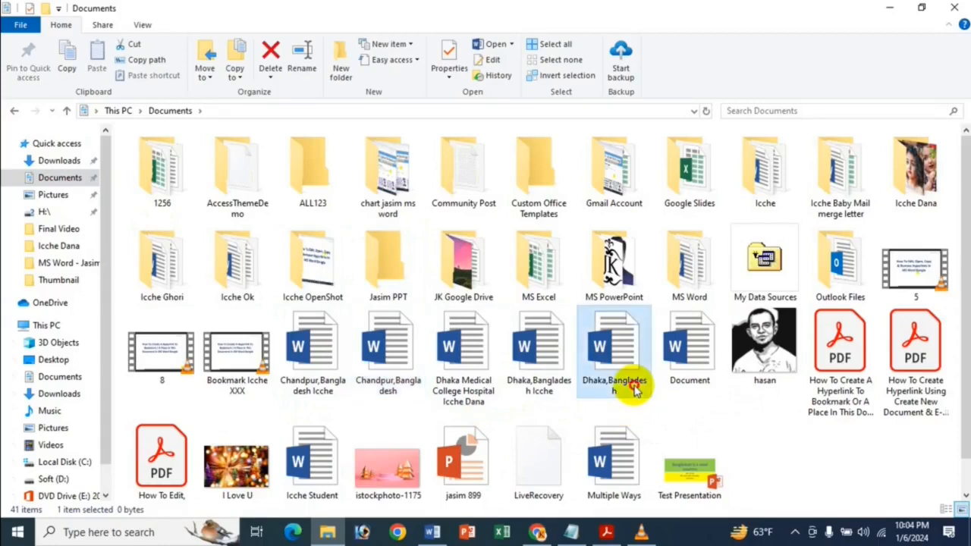
click(390, 379)
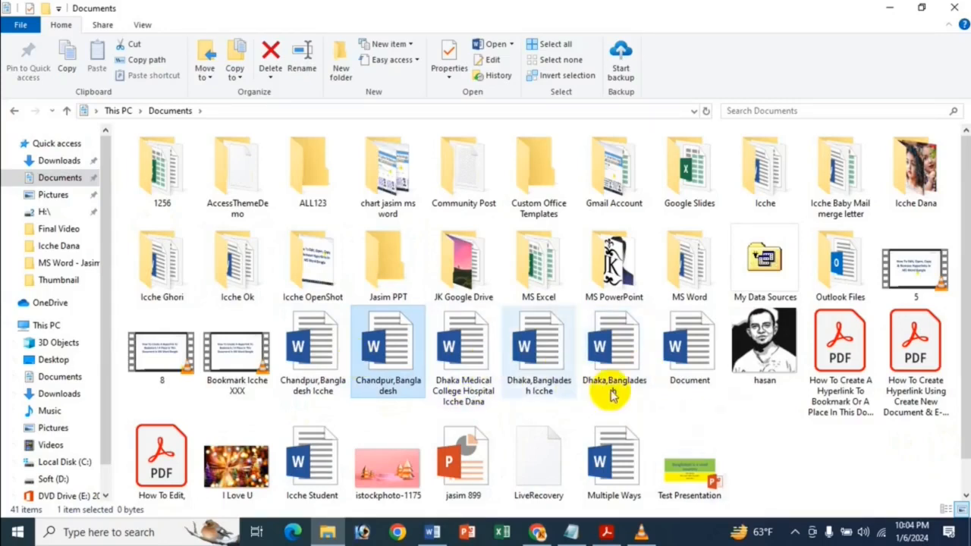
click(591, 386)
Open "Chandpur,Bangladesh" from the Documents folder to check it, and close it to return to the hospital document
click(405, 378)
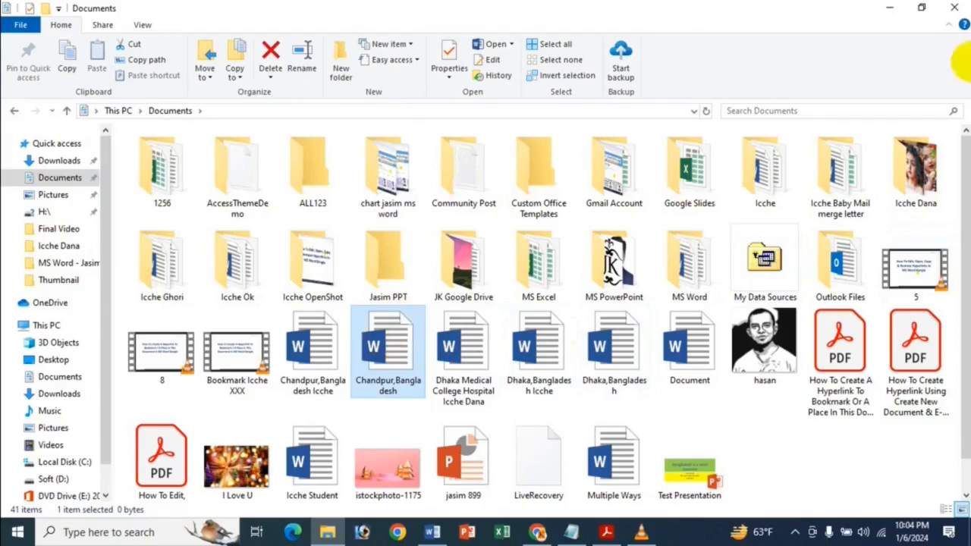
click(890, 8)
click(920, 8)
click(961, 7)
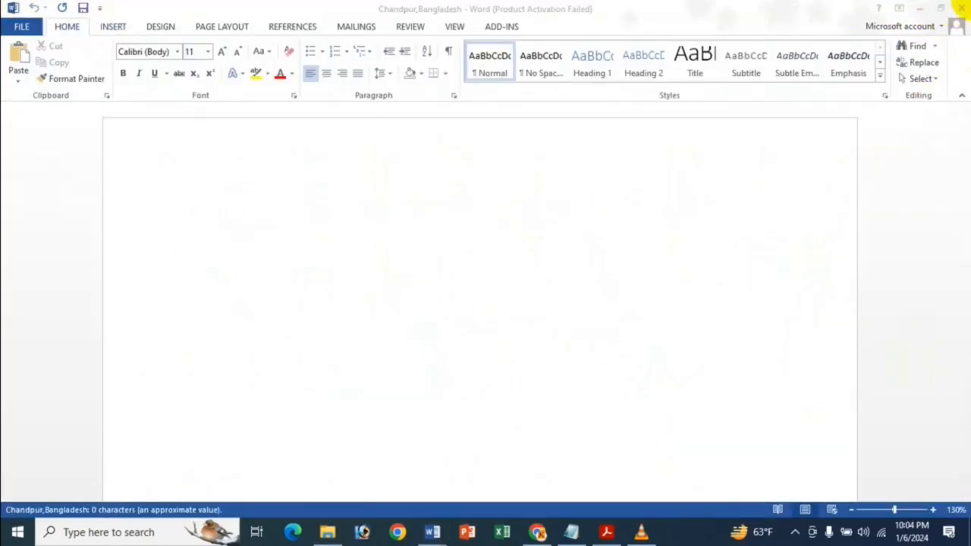
click(963, 6)
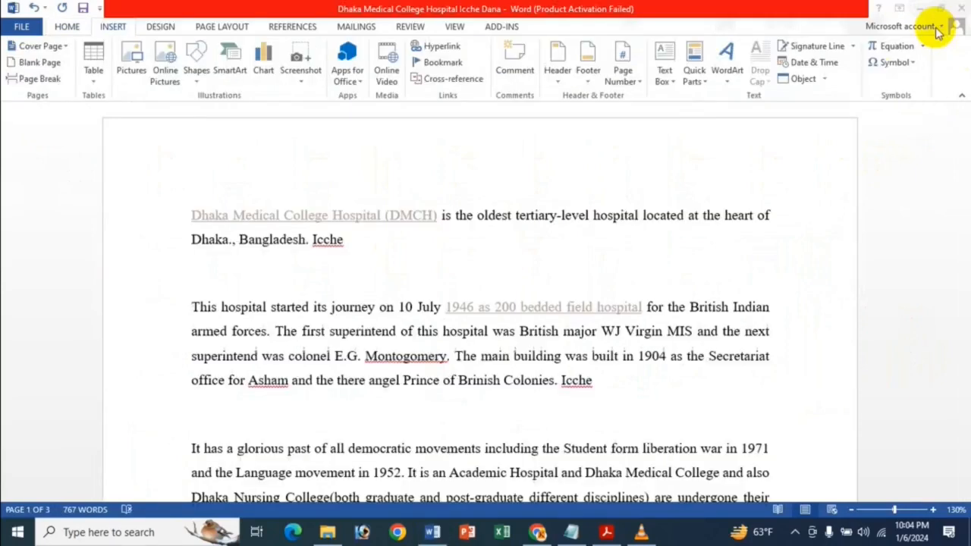
Start an e-mail address hyperlink on the text "tertiary-level hospital locate" in the first paragraph
click(508, 238)
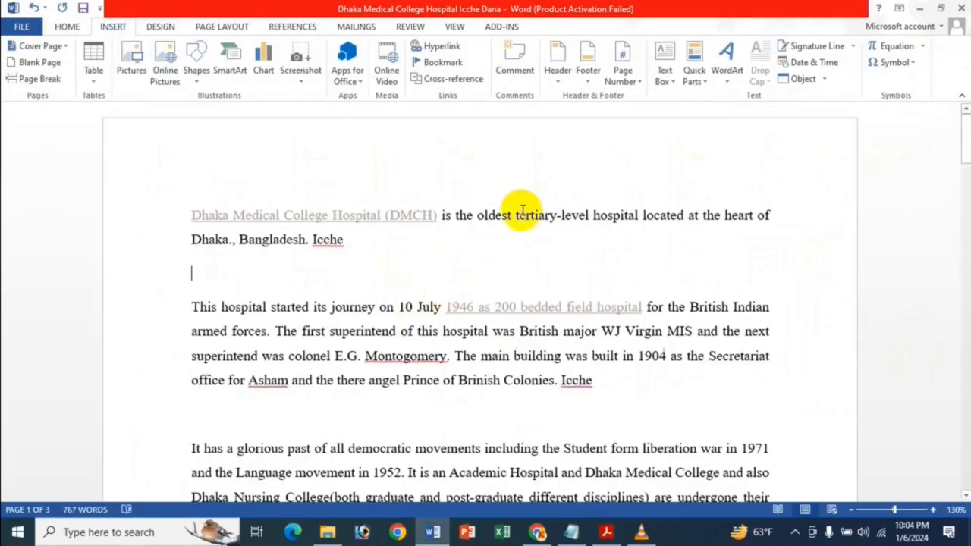
drag(516, 215, 679, 215)
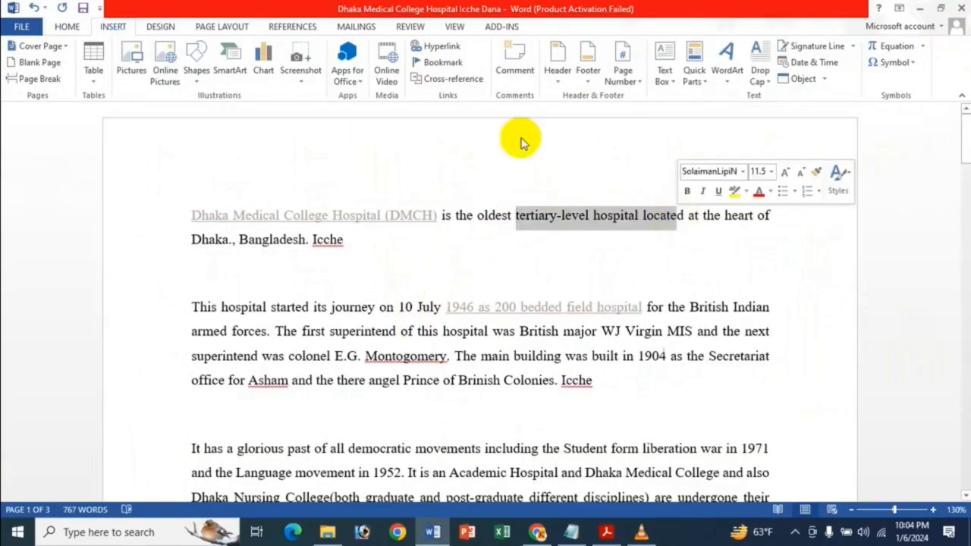
click(430, 51)
click(480, 368)
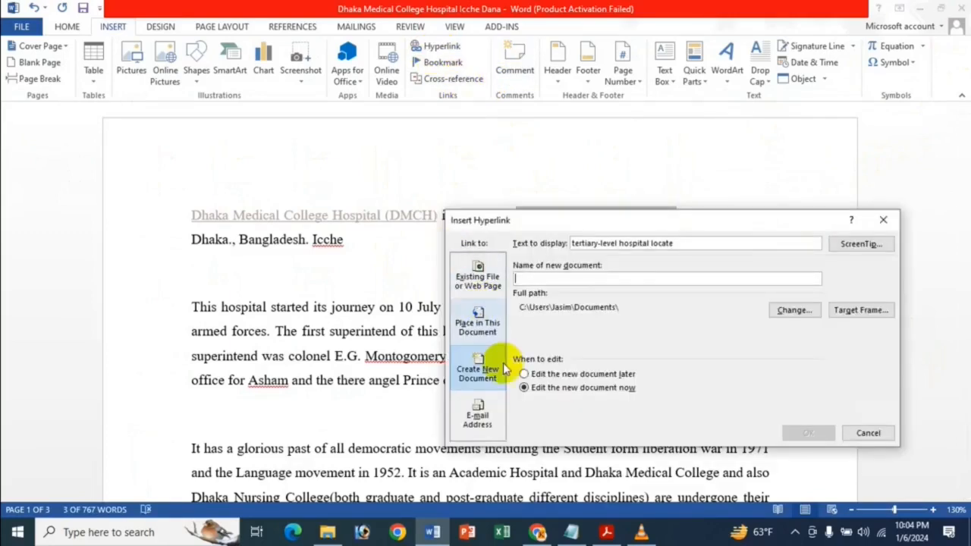
click(478, 419)
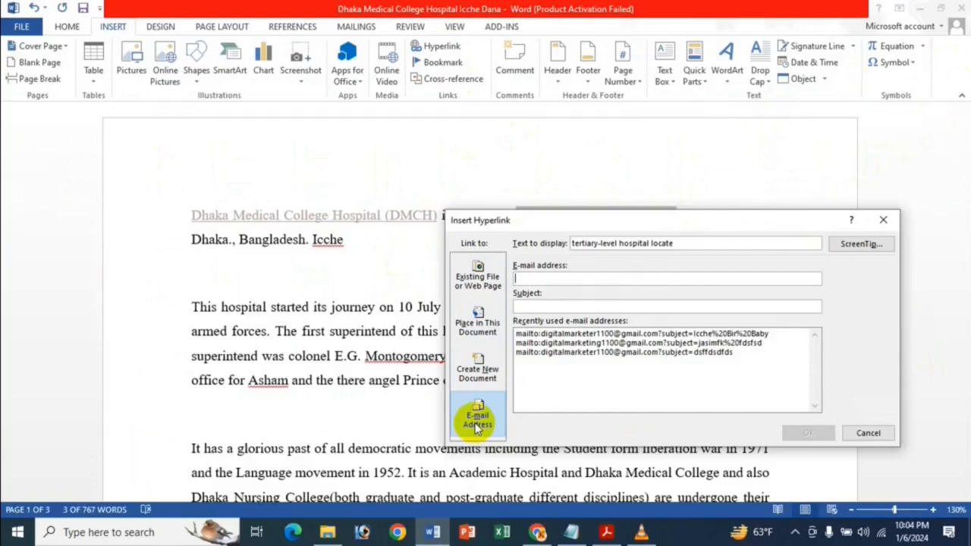
Enter the recipient's e-mail address as the target of the "tertiary-level hospital locate" hyperlink
click(581, 279)
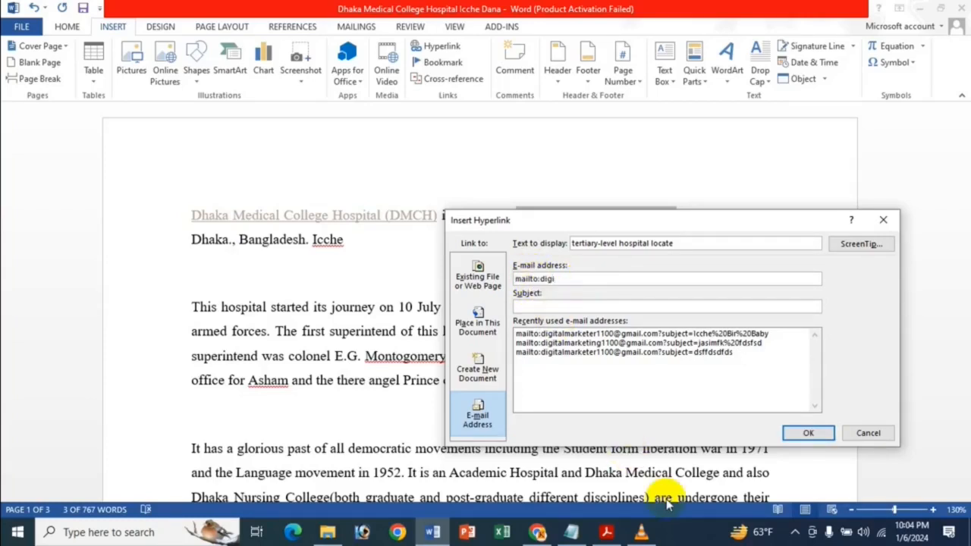
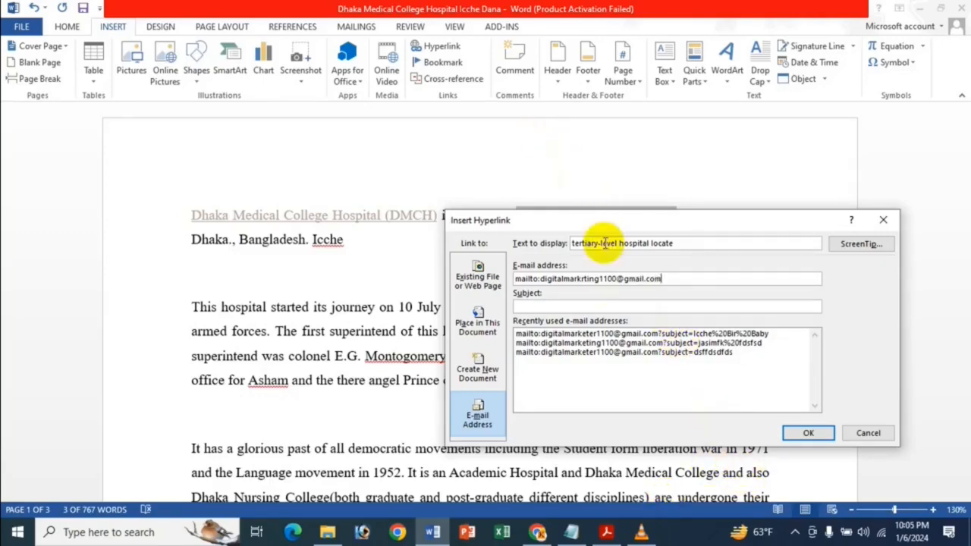
Fill in the e-mail subject with the two babies' names joined by "And", and insert the hyperlink
click(568, 307)
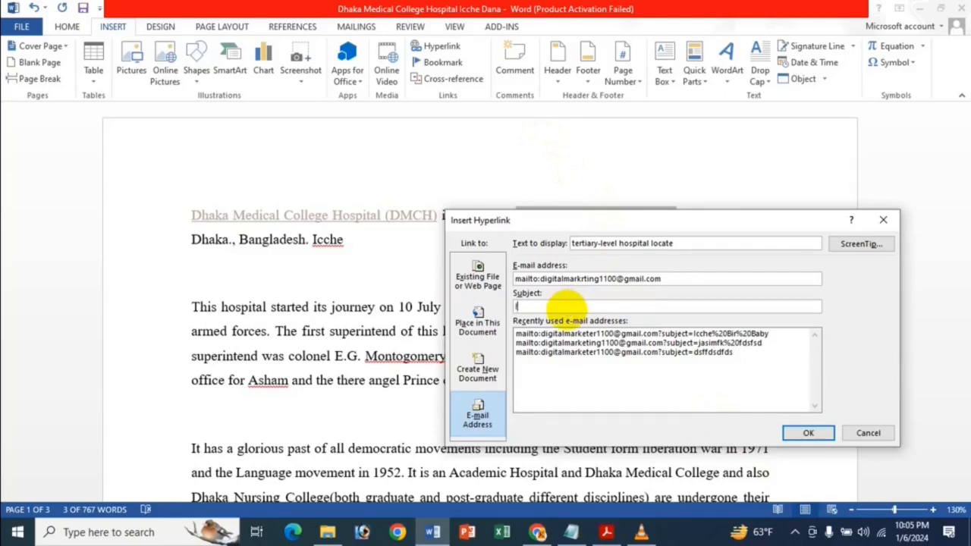
text(Icche And Bir Baby)
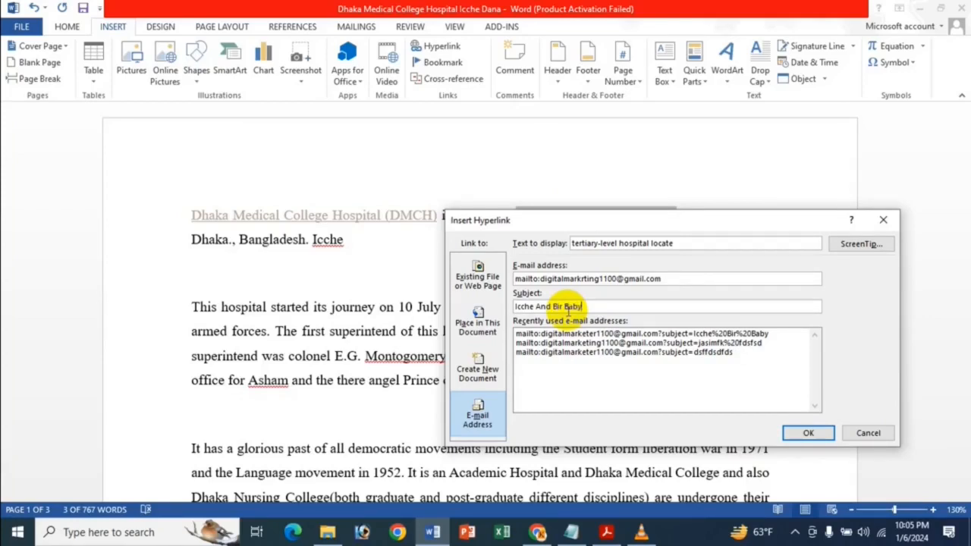
click(807, 433)
Test the "tertiary-level hospital locate" e-mail link twice, dismissing the account setup and closing the Mail window each time
mouse_move(623, 223)
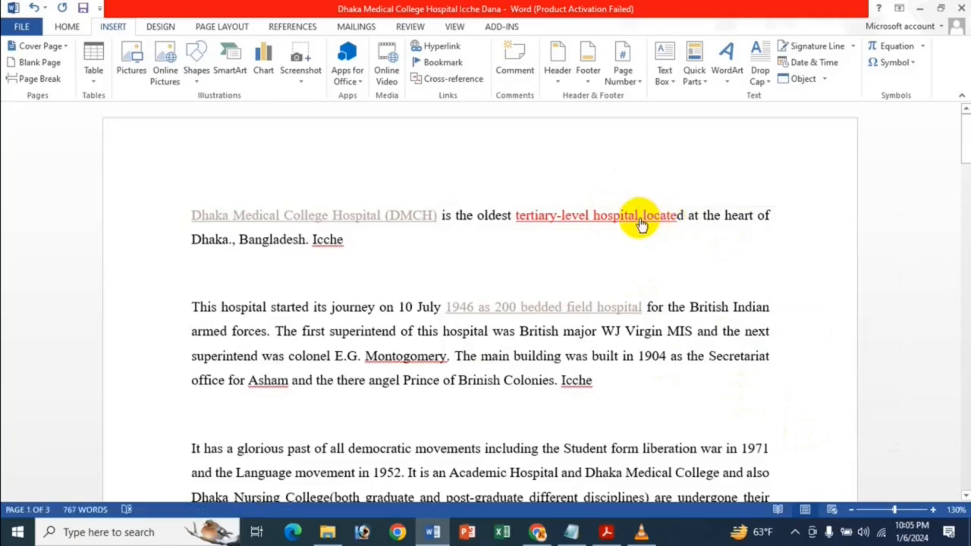
click(595, 219)
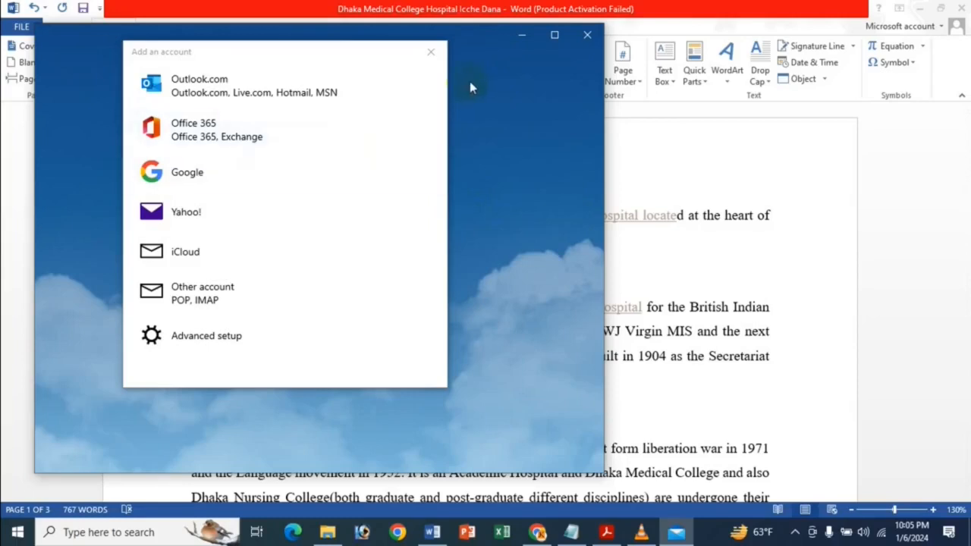
click(427, 51)
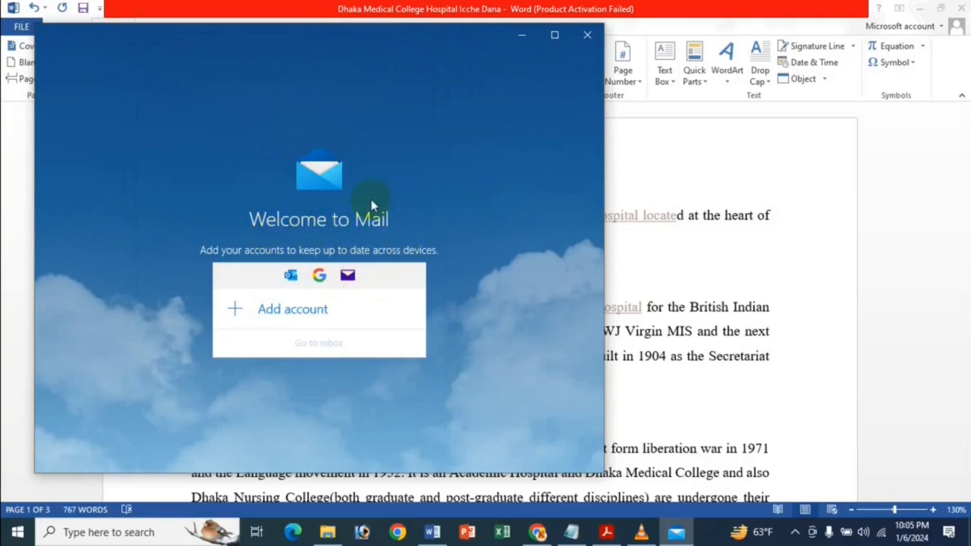
click(587, 34)
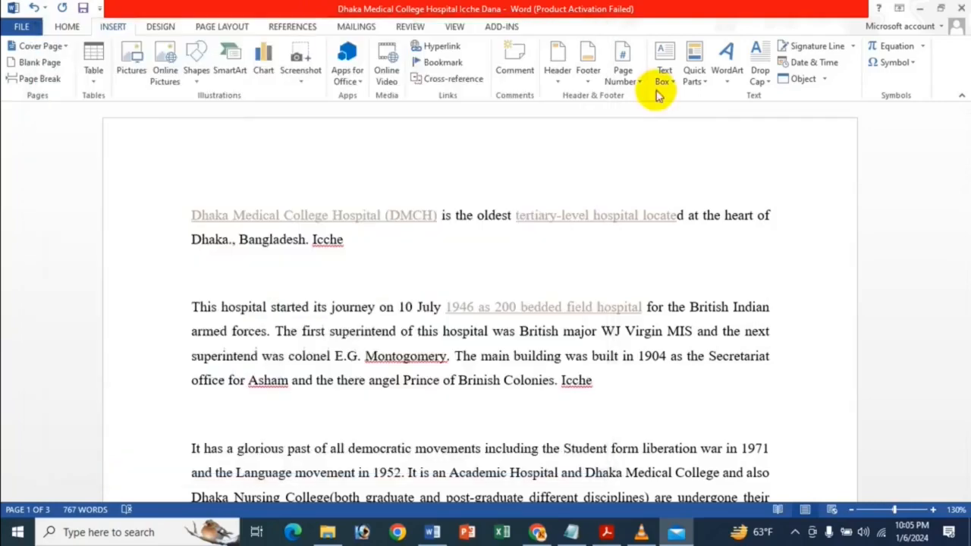
ctrl+click(618, 216)
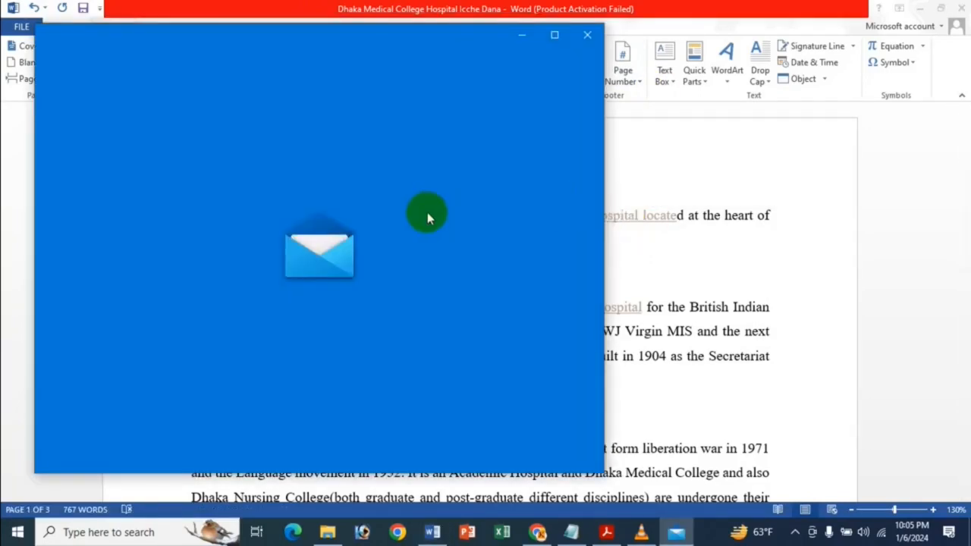
click(428, 52)
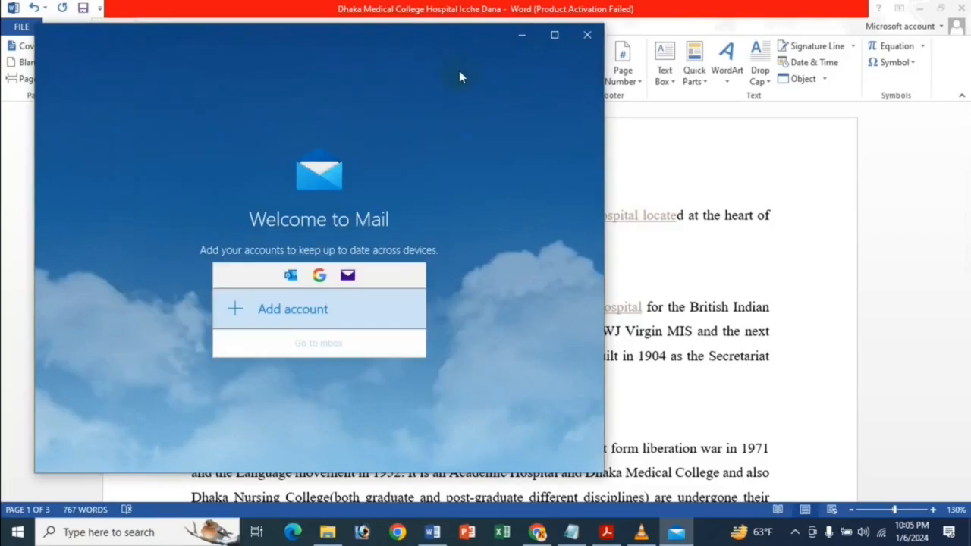
click(598, 43)
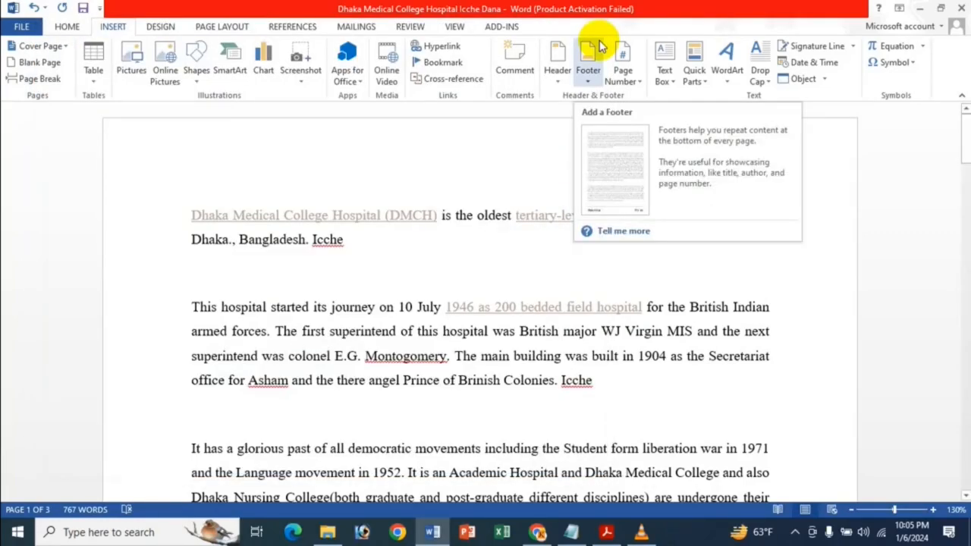
Edit the "tertiary-level hospital locate" hyperlink to add the ScreenTip text "hgh", and check it on the link
click(450, 49)
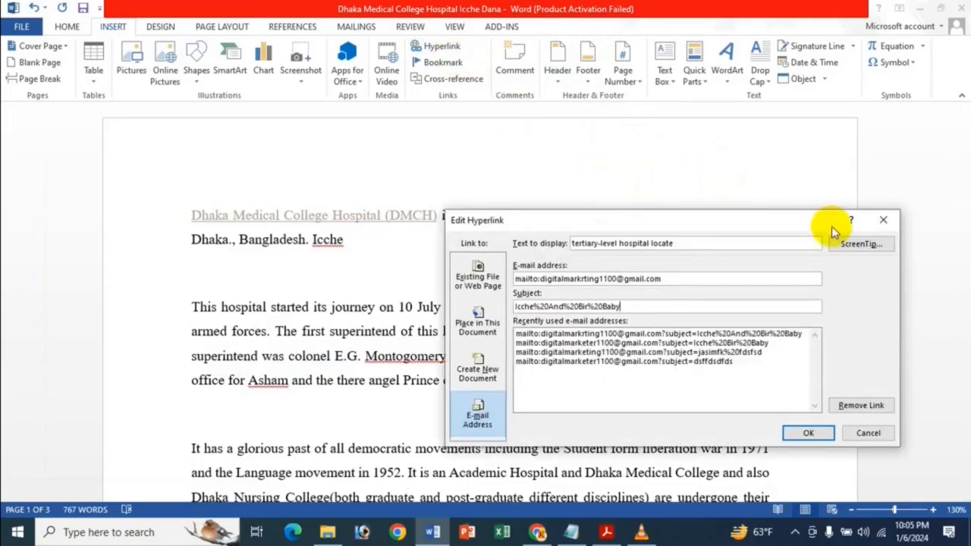
click(884, 243)
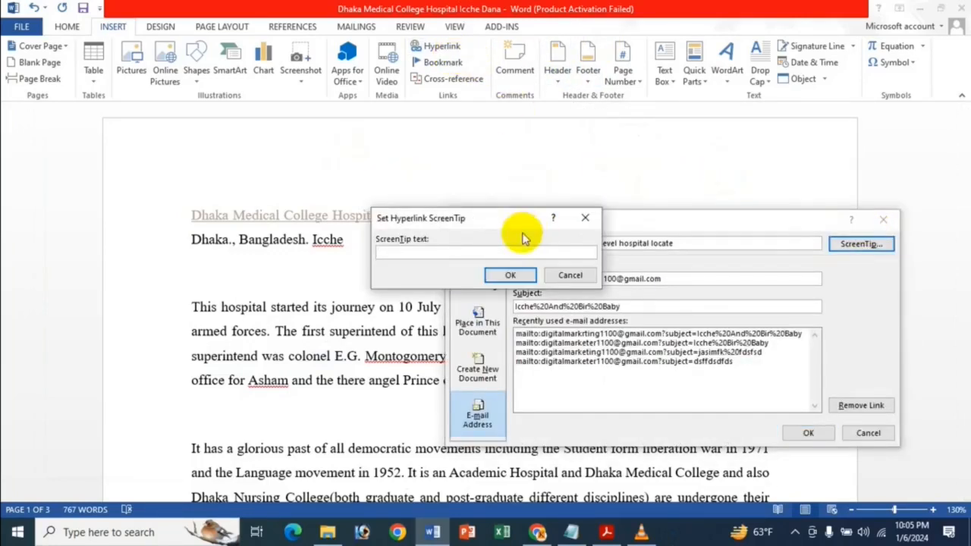
text(hghh)
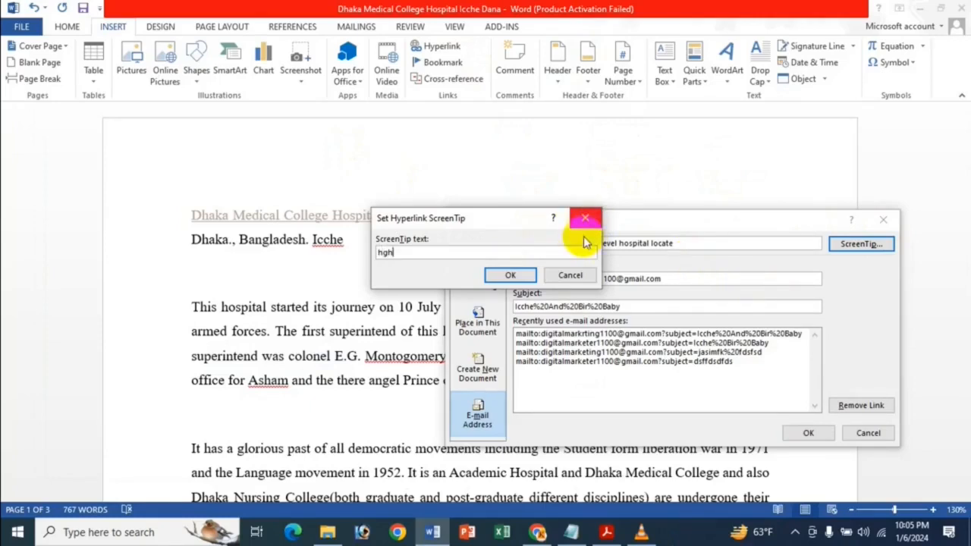
click(514, 276)
click(819, 434)
mouse_move(585, 216)
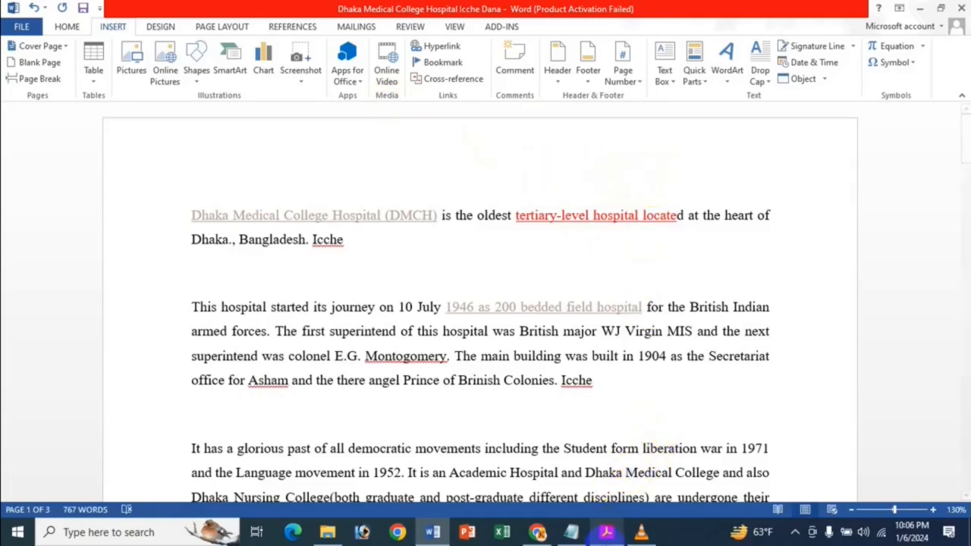
Switch to Acrobat to view the lesson title on editing, opening, copying and removing hyperlinks, and return to the Word document
click(606, 532)
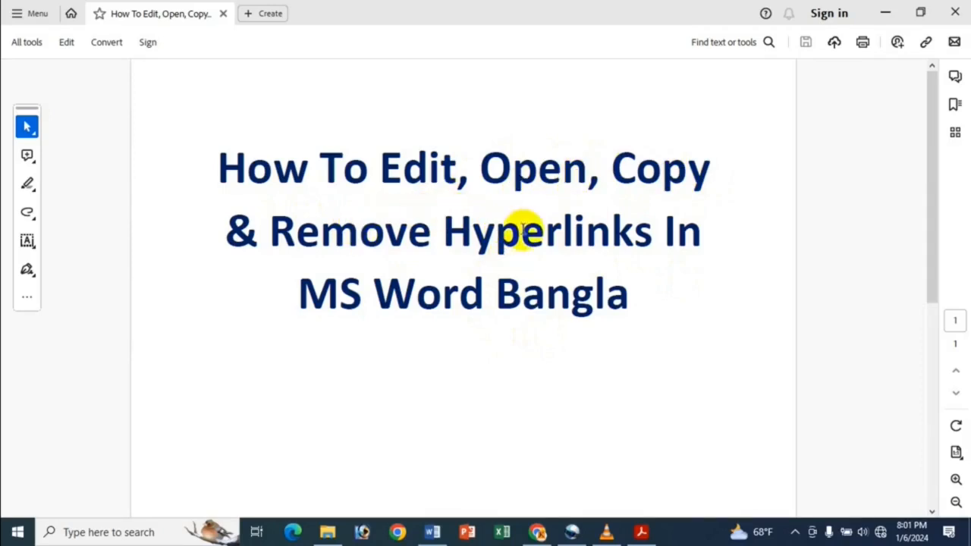
click(885, 13)
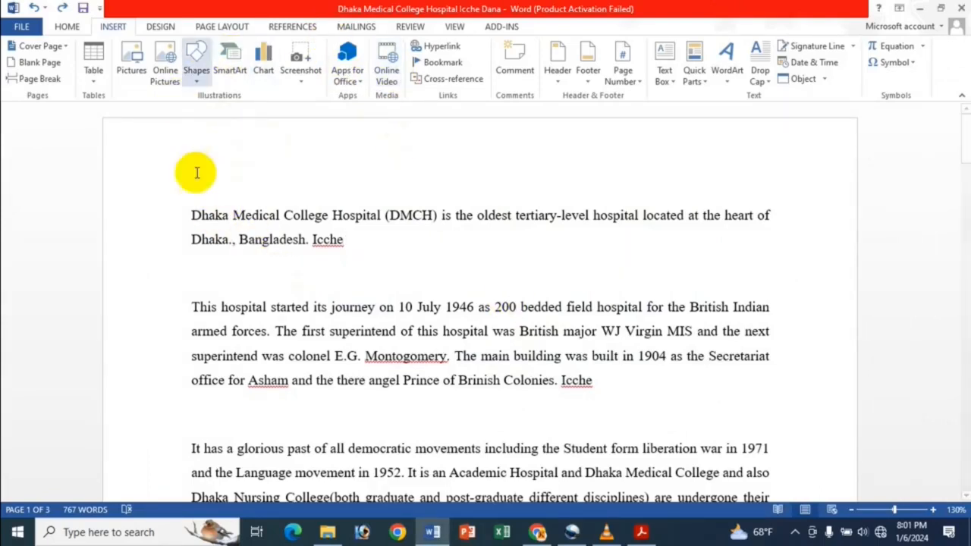
click(284, 215)
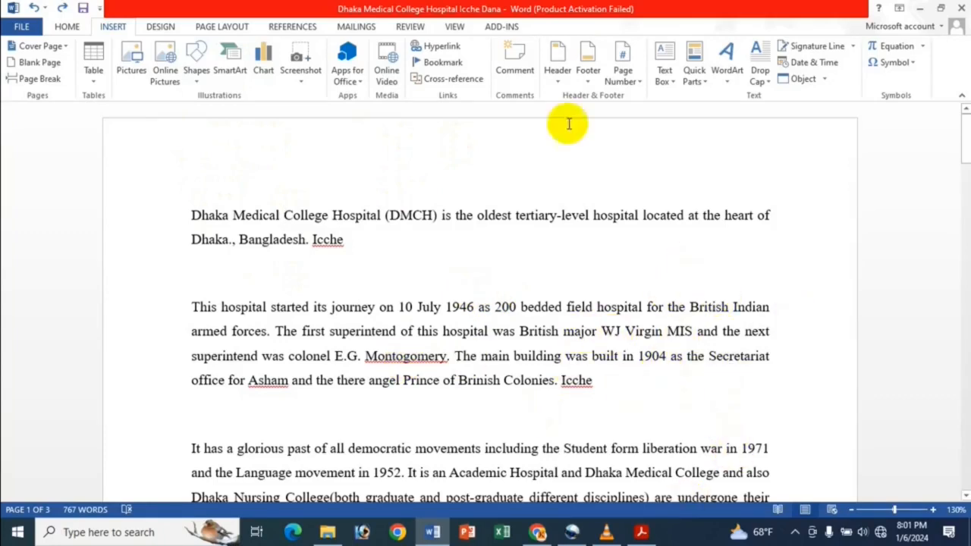
click(451, 260)
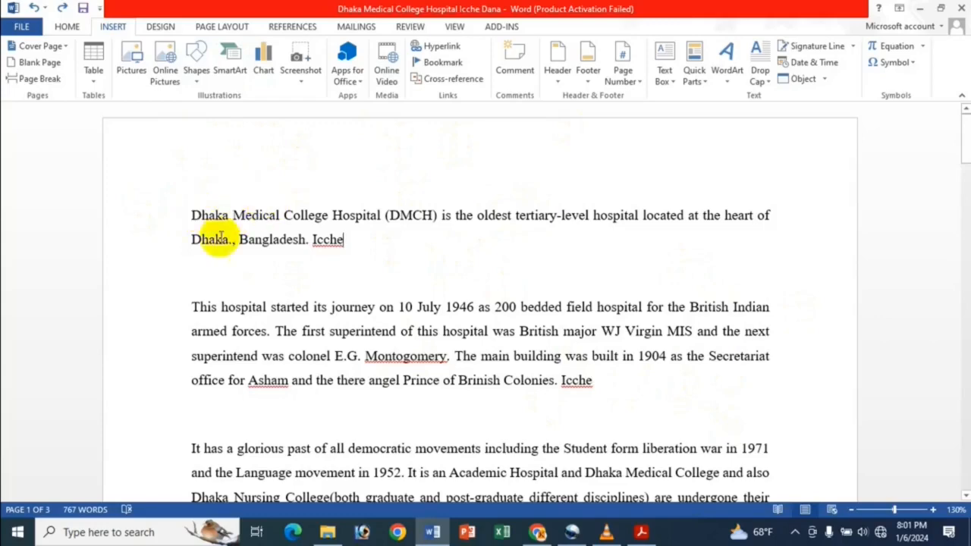
drag(191, 215, 232, 215)
click(297, 341)
Start a hyperlink to an existing file or web page on the text "It has a glorious past of all democratic" in the third paragraph
scroll(273, 345, down, 5)
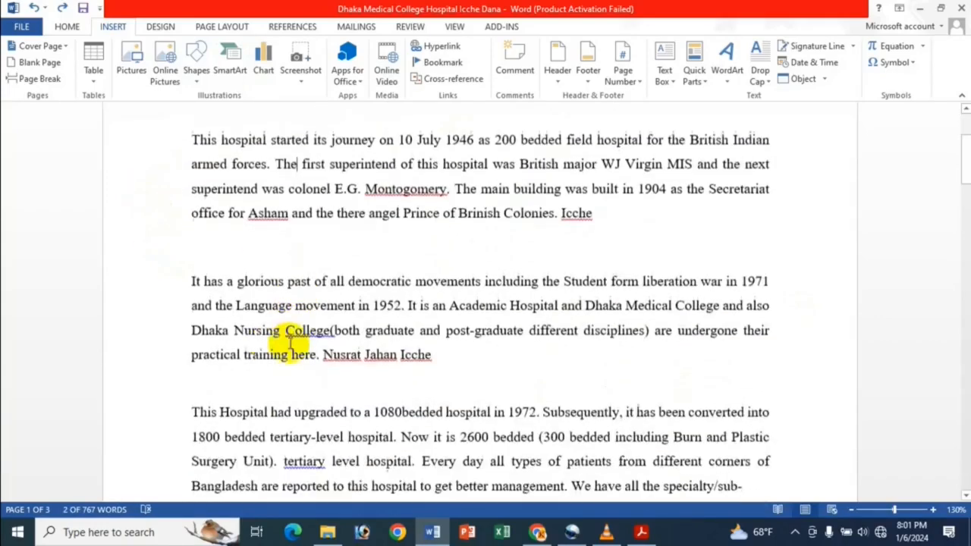
drag(190, 280, 396, 282)
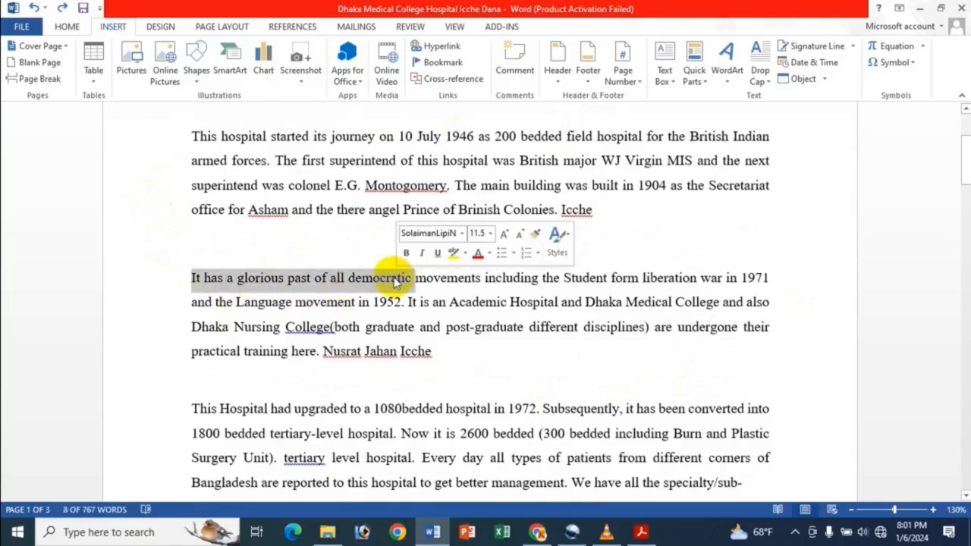
right_click(396, 282)
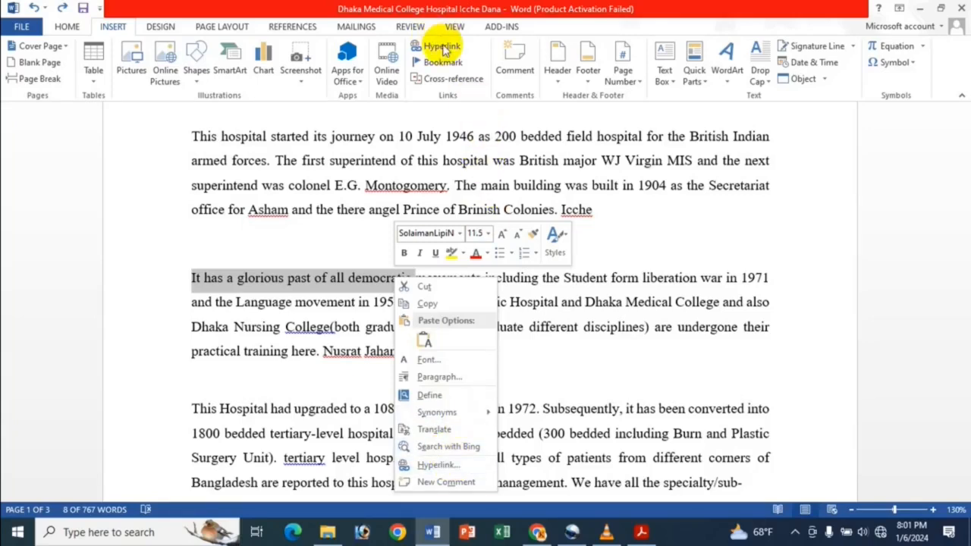
click(481, 48)
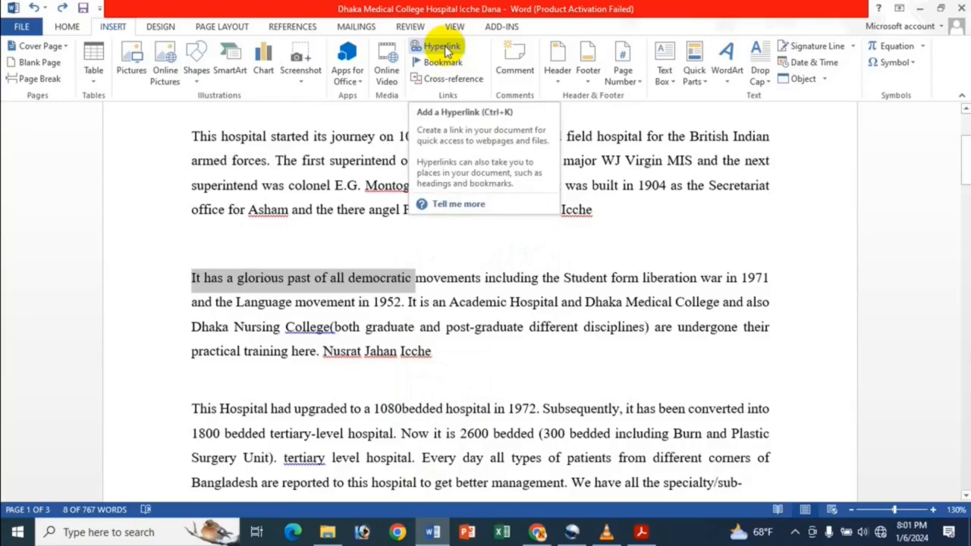
click(444, 48)
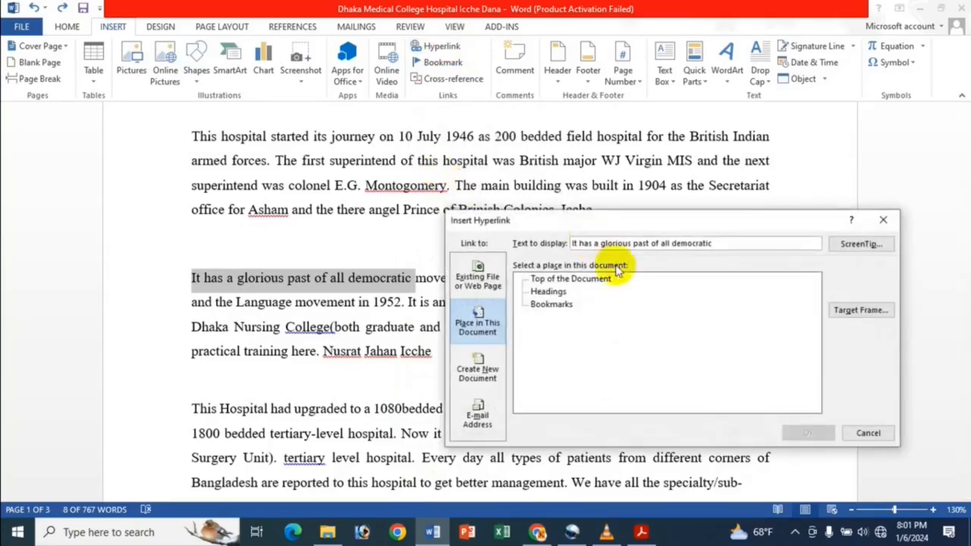
click(483, 291)
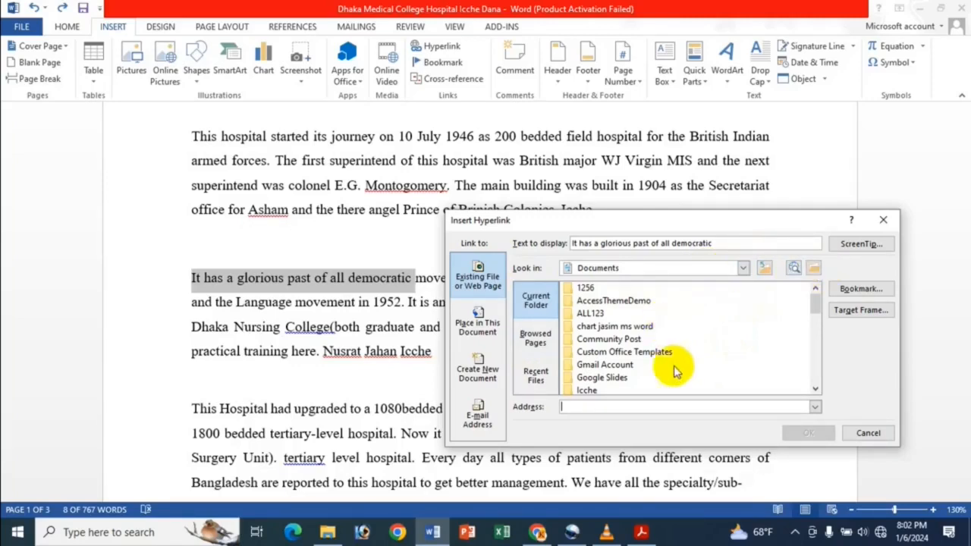
Browse to the "Icche Dana" folder in Documents, choose the first birthday document as the link target, and insert the hyperlink
click(814, 269)
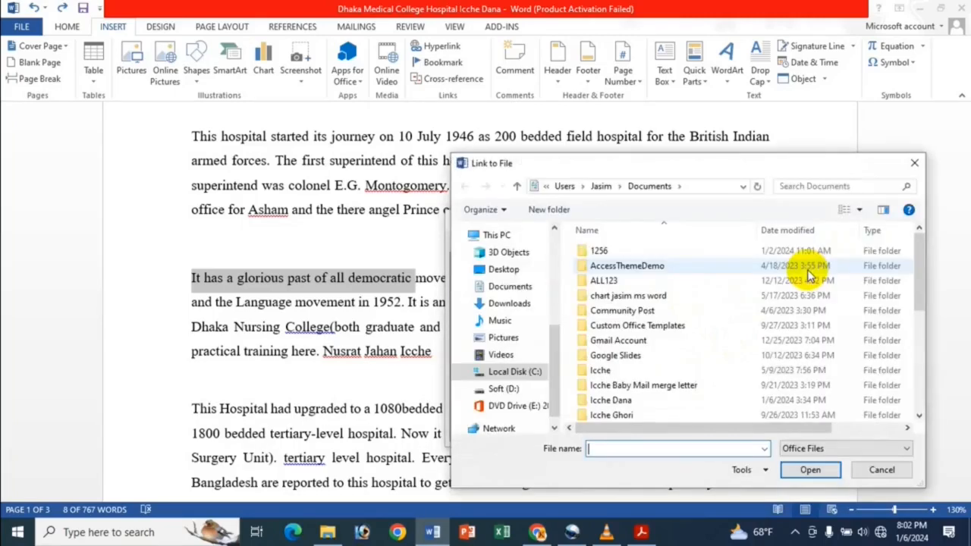
click(527, 292)
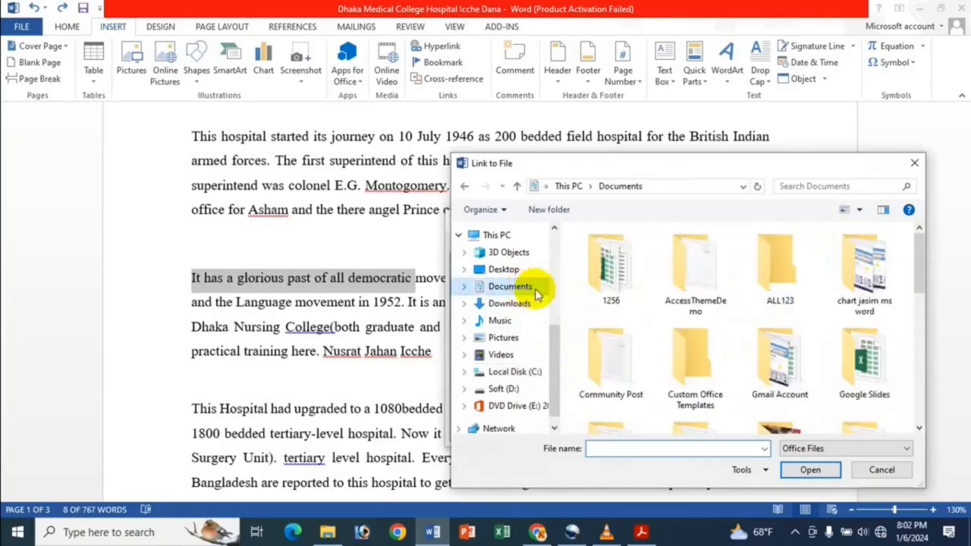
scroll(781, 296, down, 2)
double_click(782, 304)
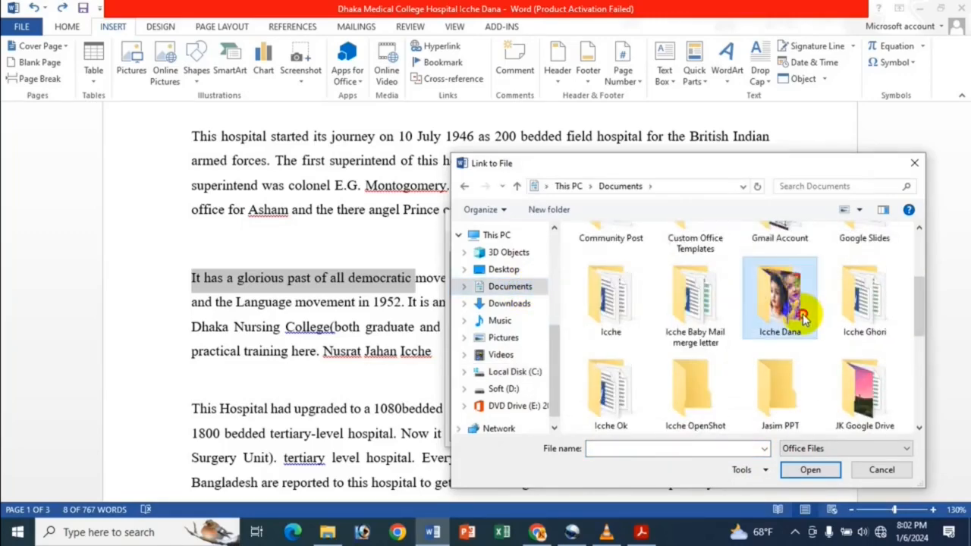
click(687, 250)
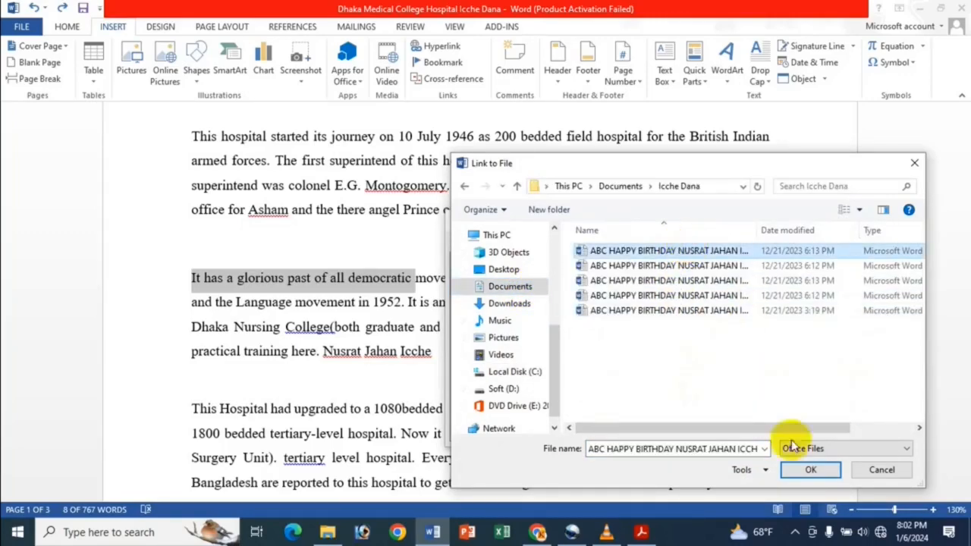
click(810, 470)
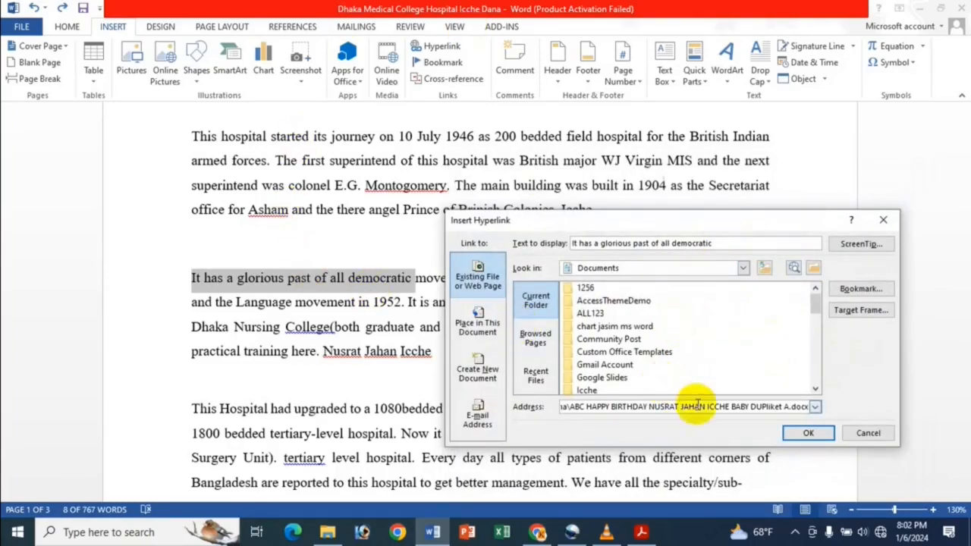
click(810, 434)
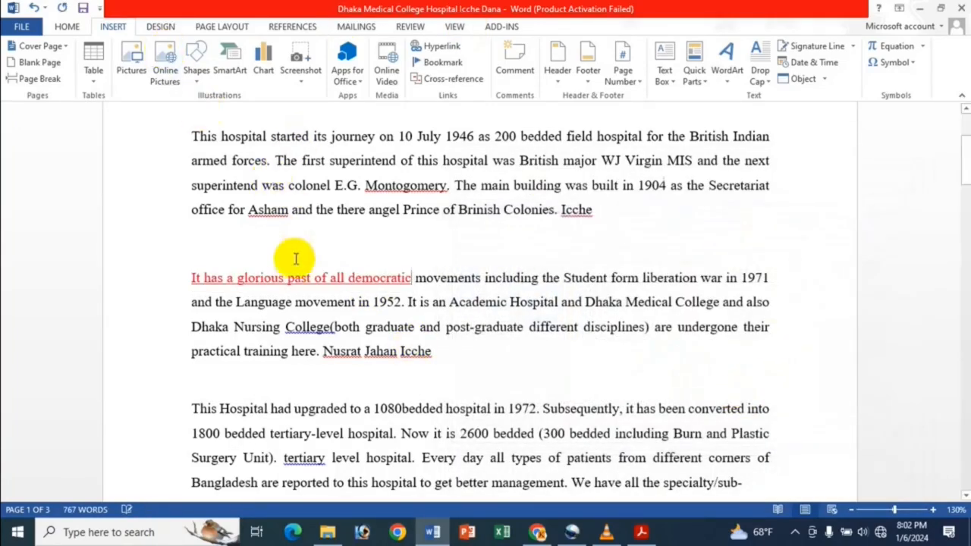
Follow the "It has a glorious past of all democratic" link and look through the birthday document it targets
mouse_move(309, 279)
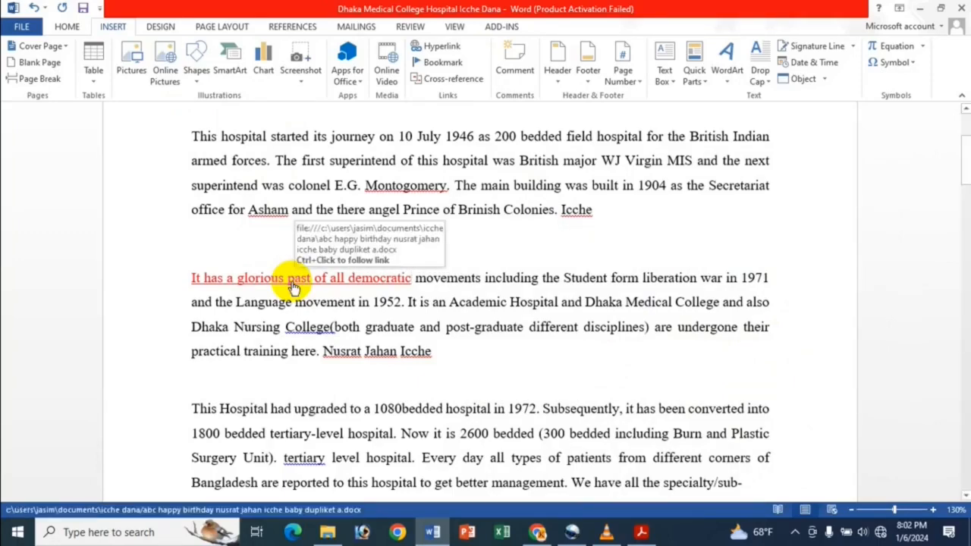
ctrl+click(301, 277)
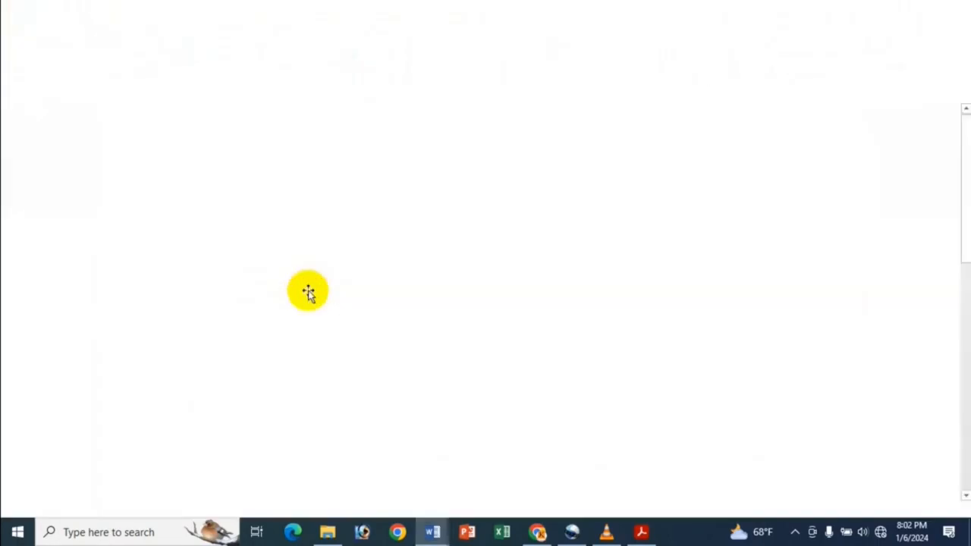
scroll(463, 229, down, 8)
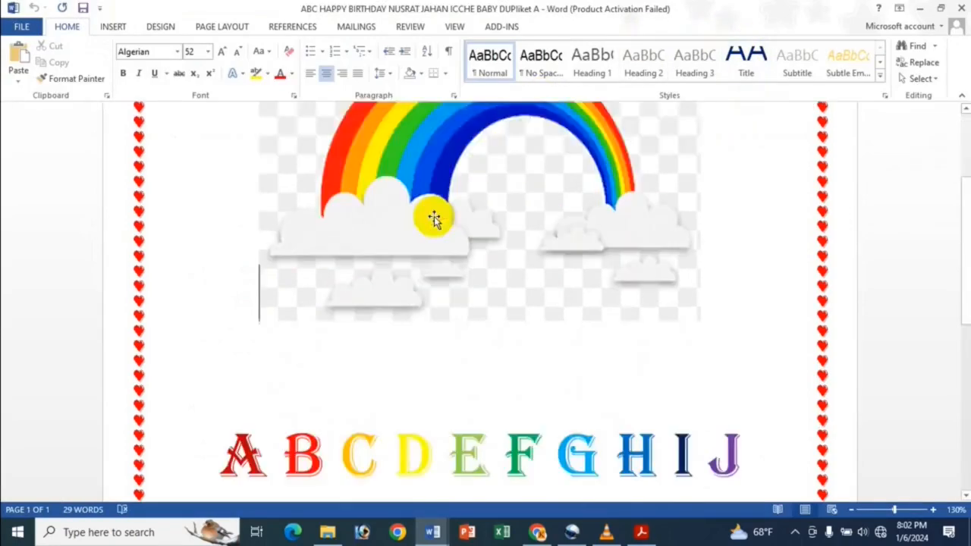
Finish viewing the linked birthday document, close it, and return to the hospital document
scroll(434, 217, up, 3)
scroll(433, 218, up, 5)
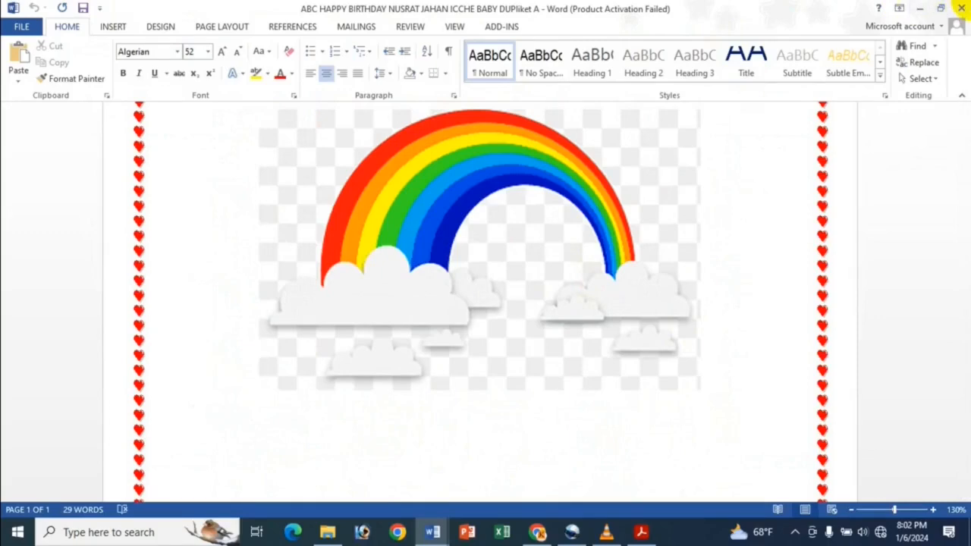
click(961, 7)
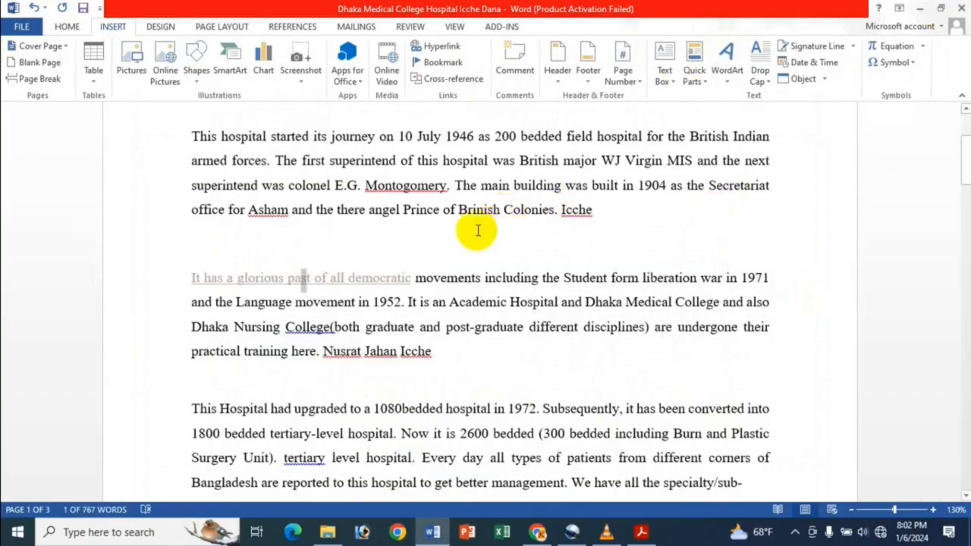
click(446, 287)
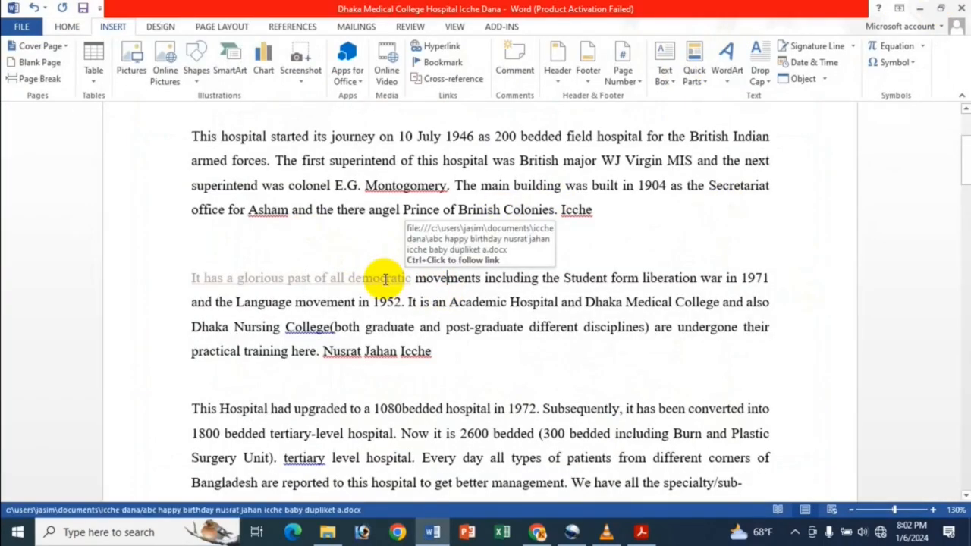
Edit the "It has a glorious past of all democratic" hyperlink to target the "1 My School" document in the "Icche Ok" folder of Documents
right_click(274, 277)
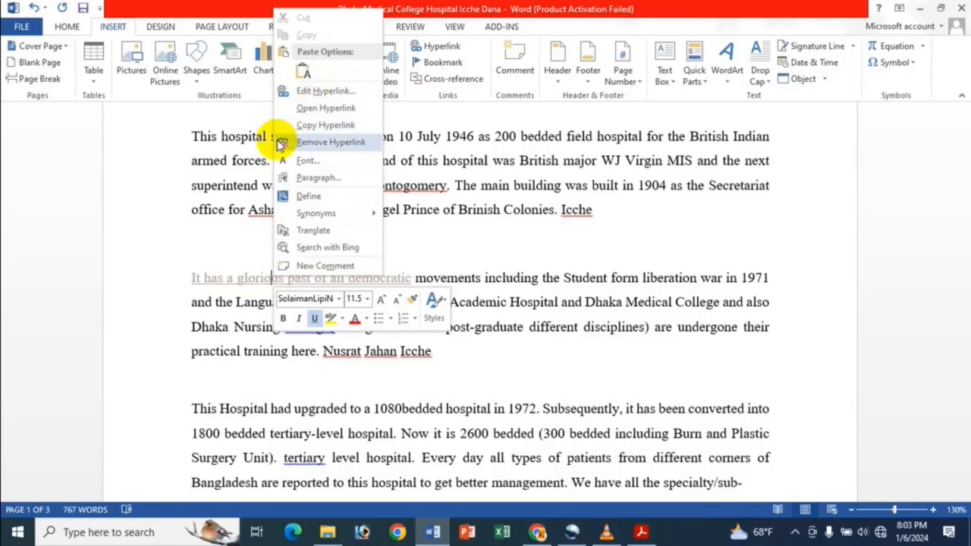
click(214, 154)
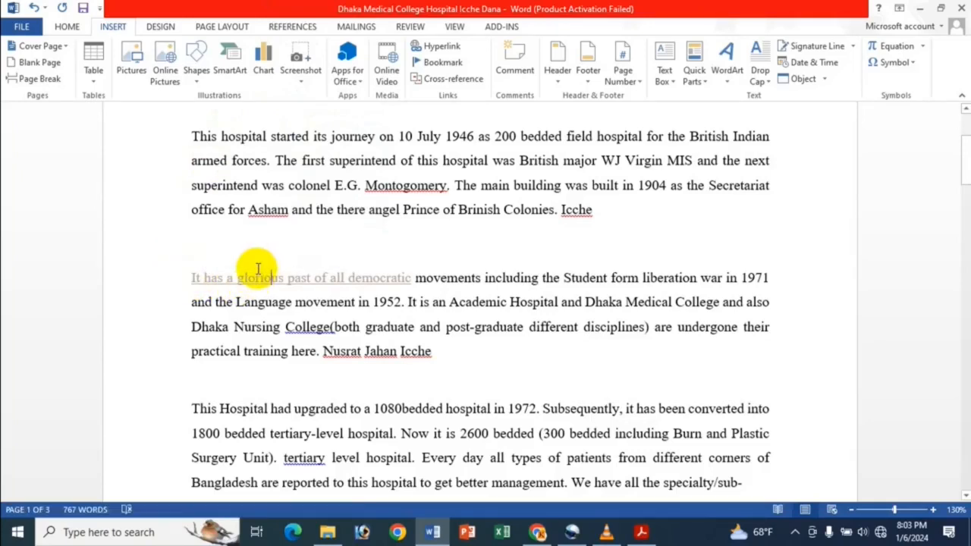
right_click(319, 288)
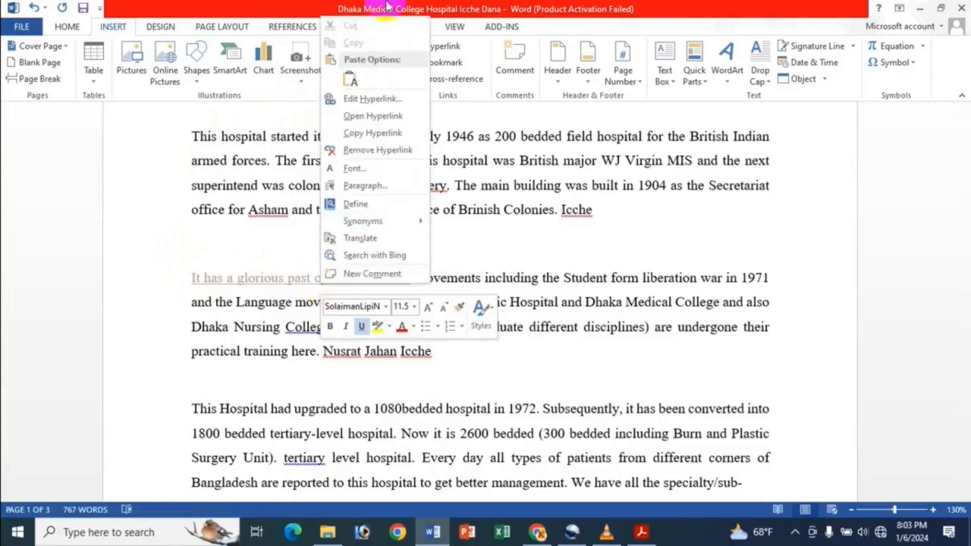
click(370, 99)
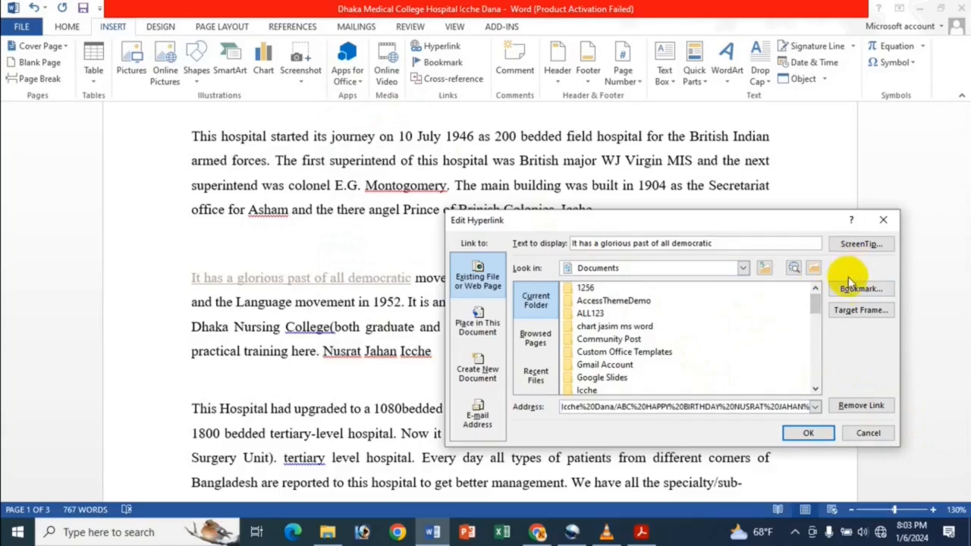
click(810, 264)
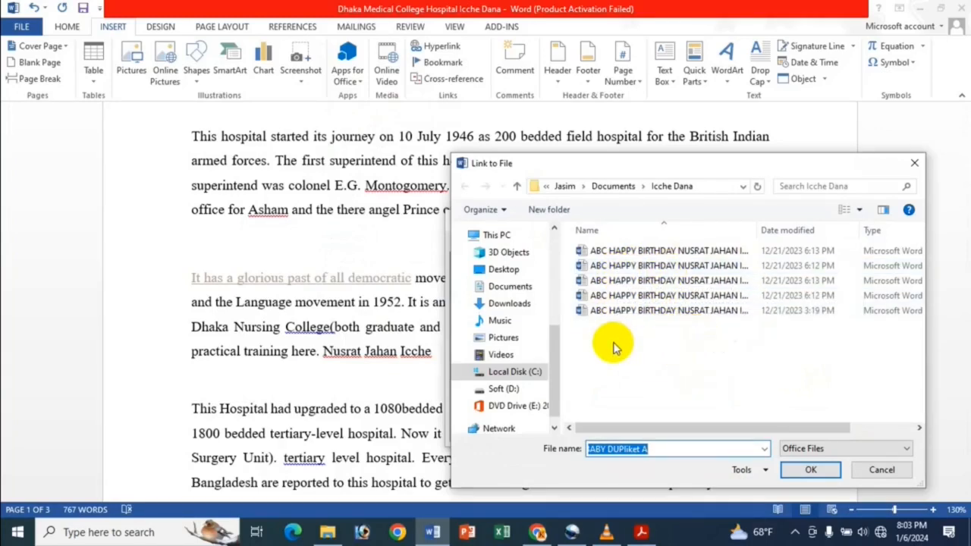
click(510, 287)
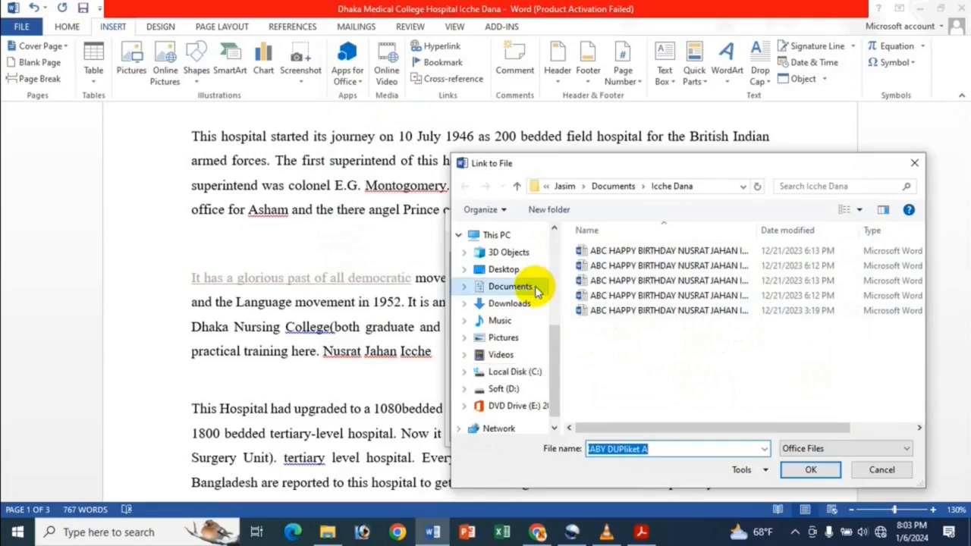
scroll(743, 361, down, 2)
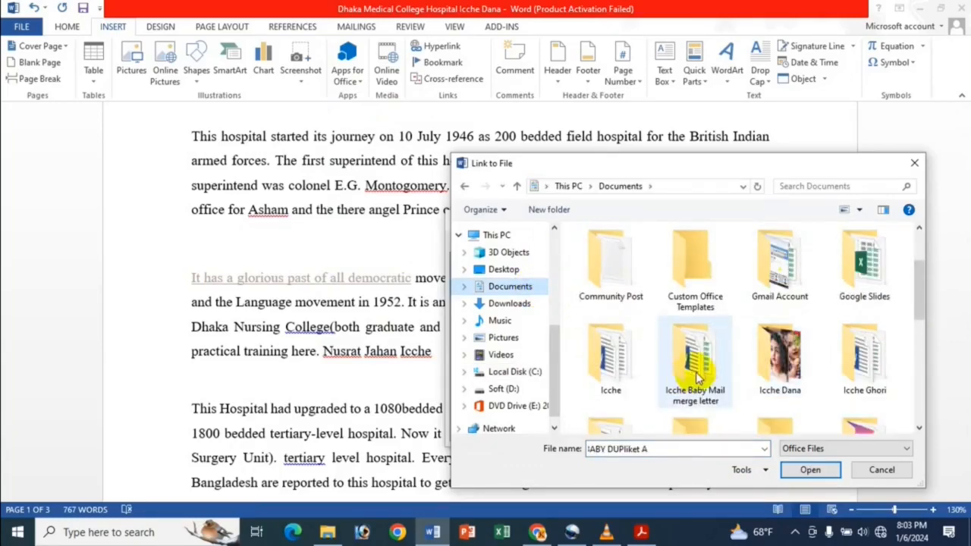
scroll(668, 371, down, 3)
double_click(634, 341)
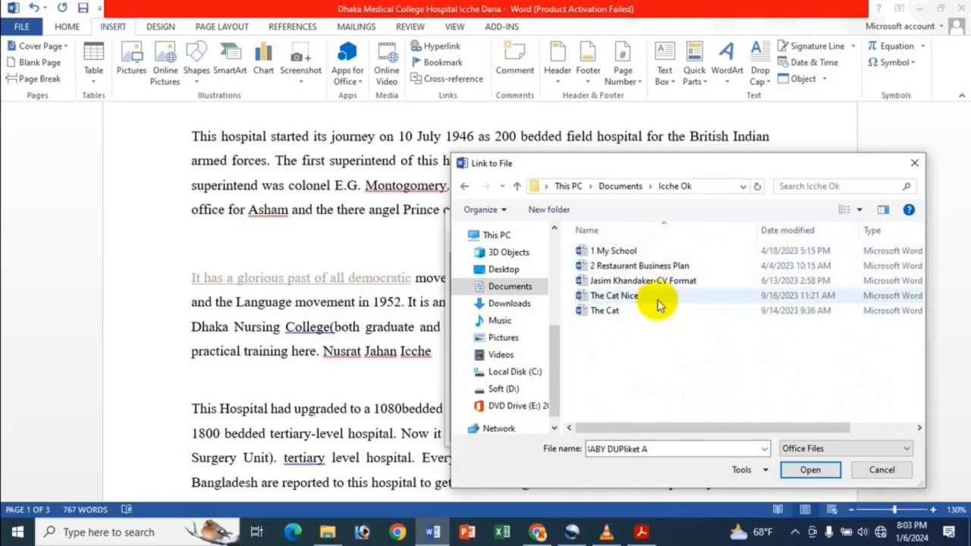
click(664, 252)
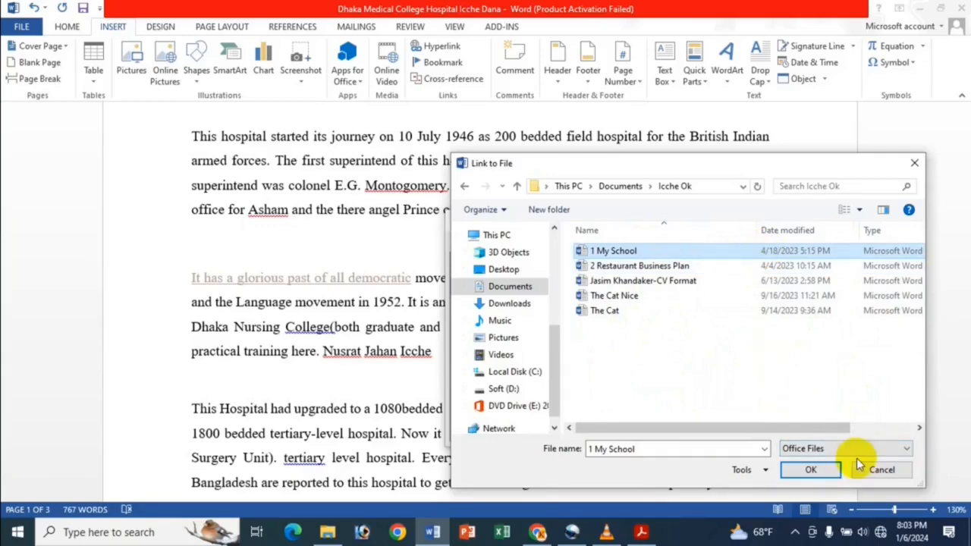
click(810, 469)
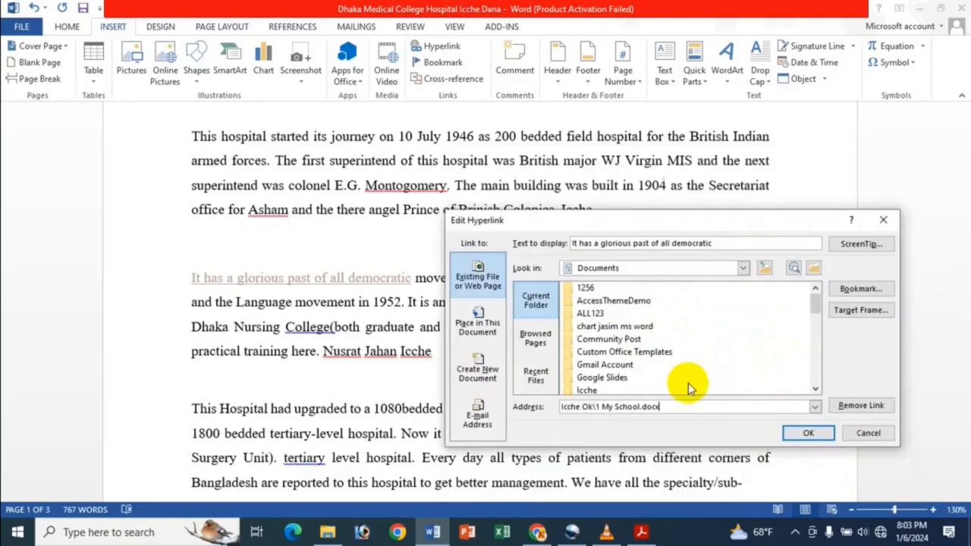
click(809, 434)
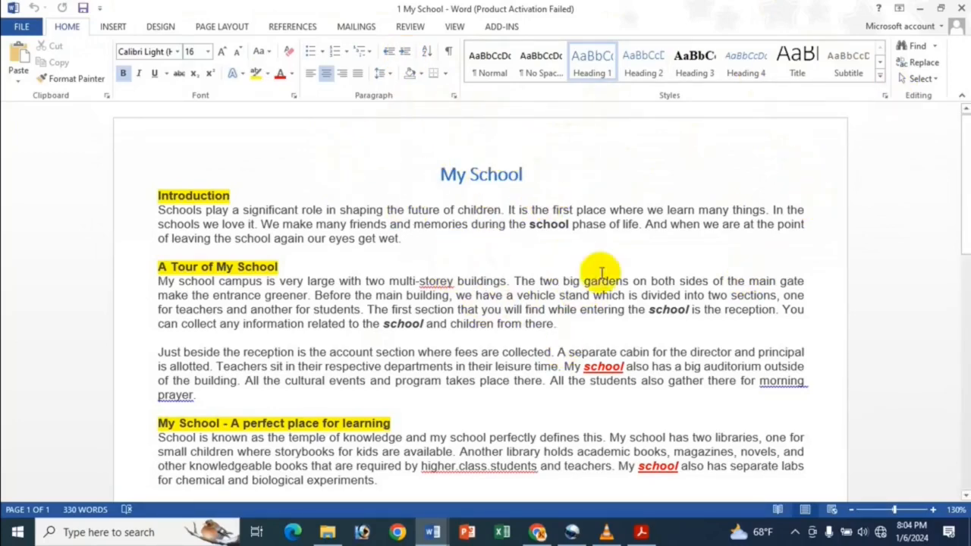
Look through the "1 My School" document that the edited link targets, close it, and return to the hospital document
scroll(580, 278, down, 5)
scroll(585, 277, up, 5)
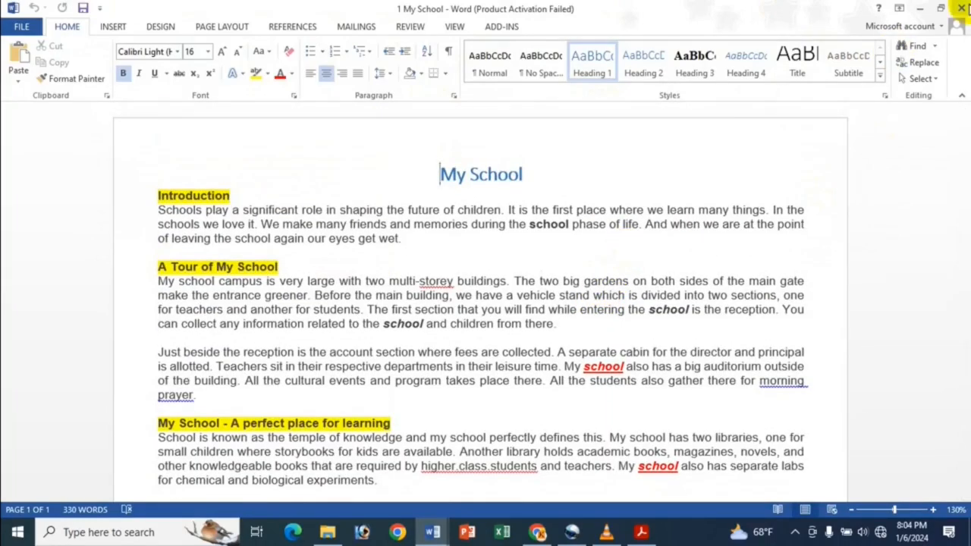
click(961, 9)
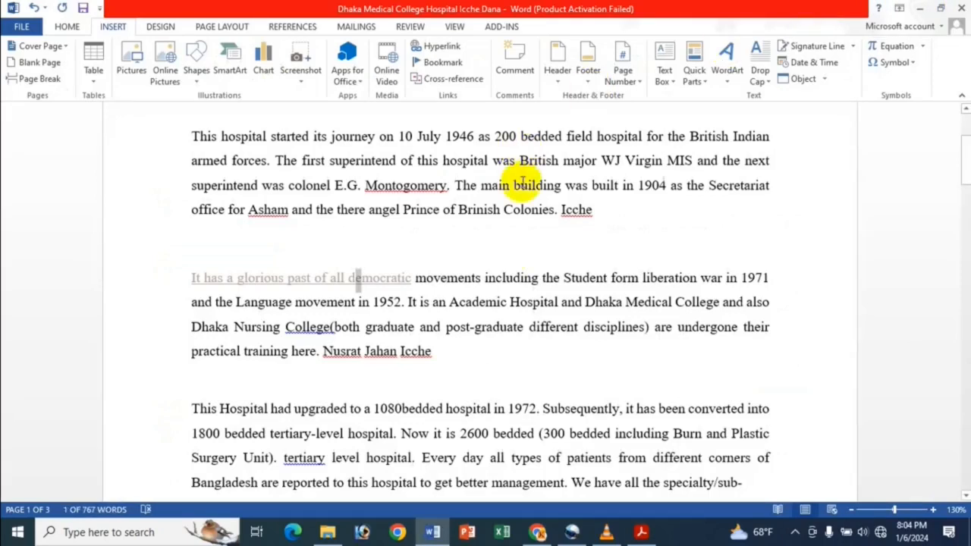
click(478, 302)
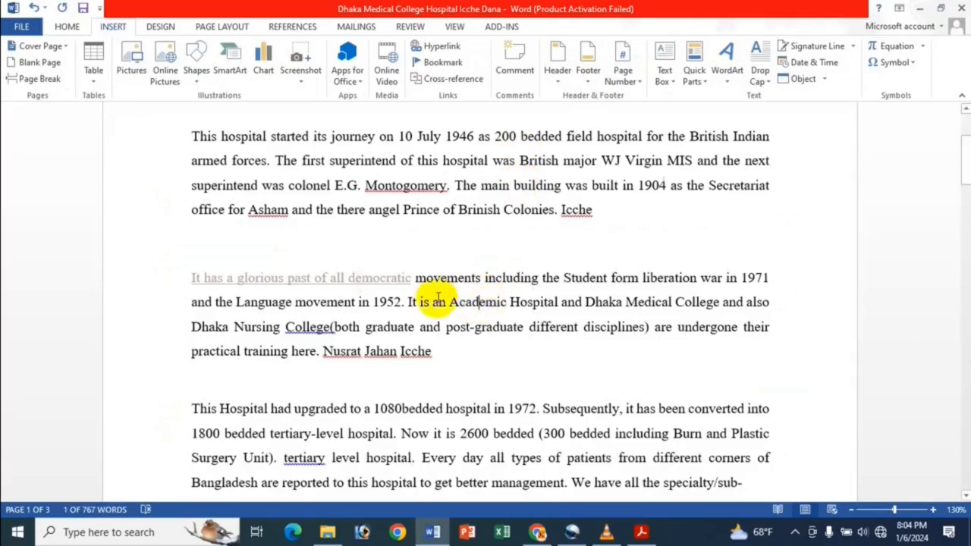
Use Open Hyperlink on the "It has a glorious past of all democratic" link to view its target document, and close that document
right_click(351, 278)
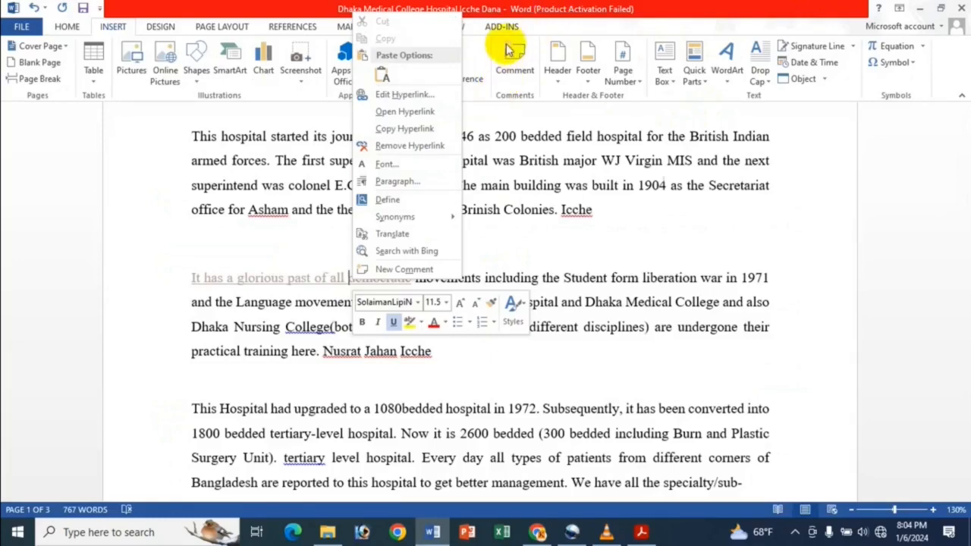
click(564, 7)
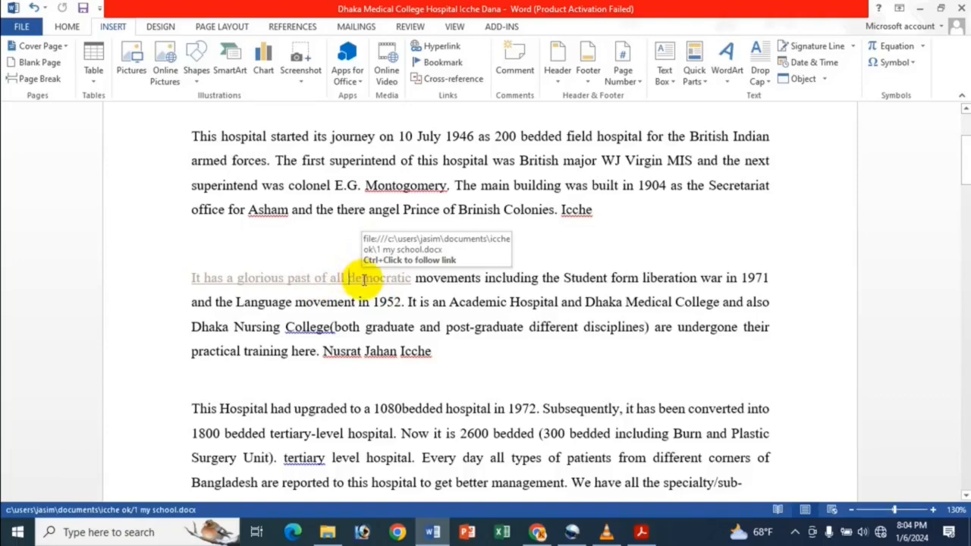
right_click(364, 278)
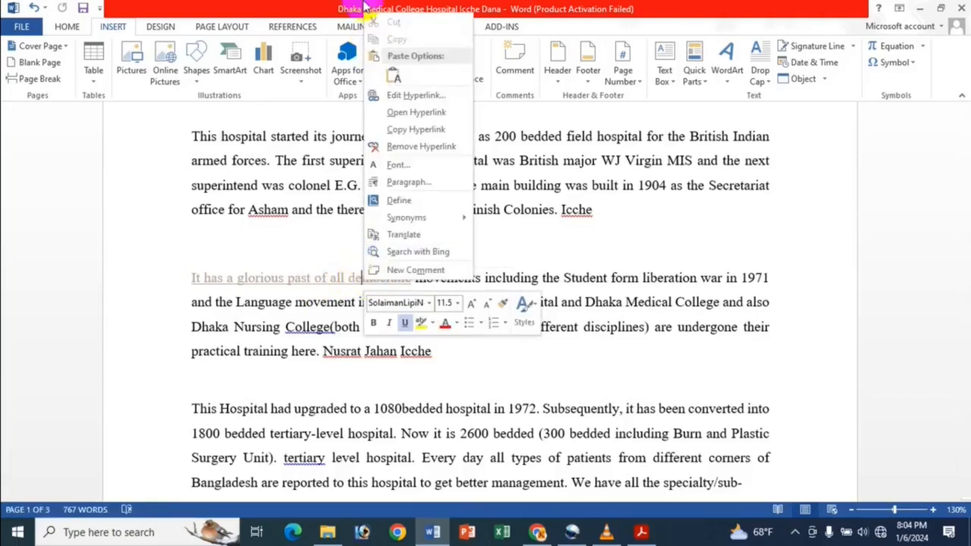
click(417, 112)
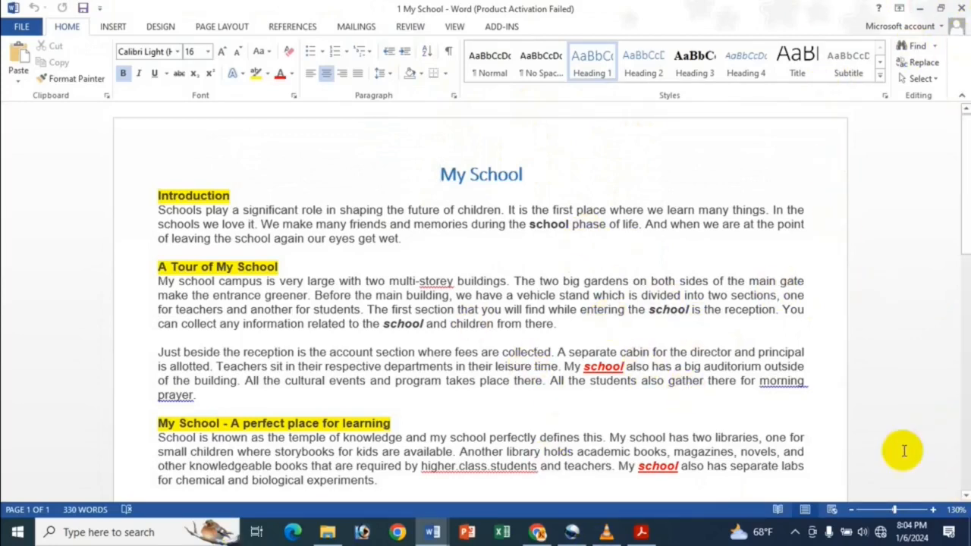
click(959, 8)
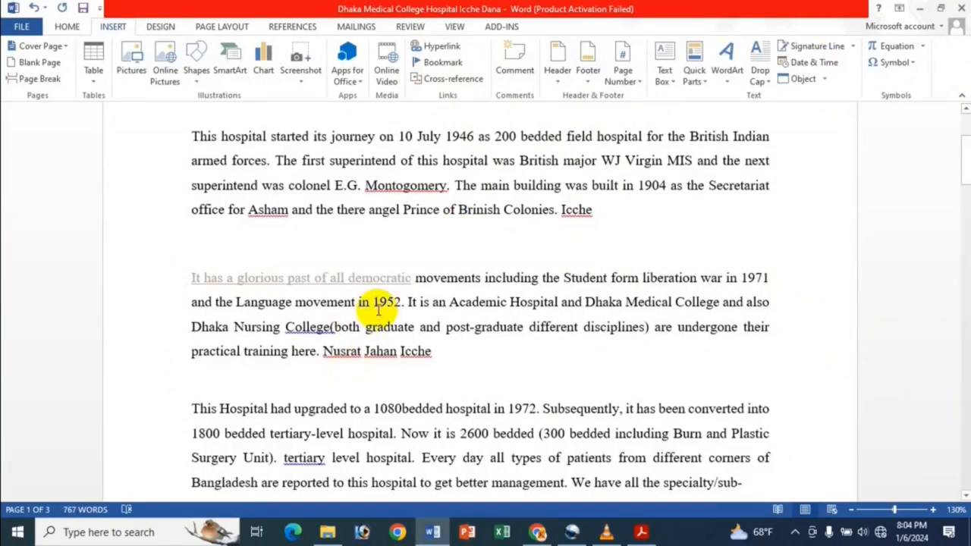
Copy the "It has a glorious past of all democratic" hyperlink, paste it at the end of the same paragraph, and delete the pasted copy
right_click(364, 278)
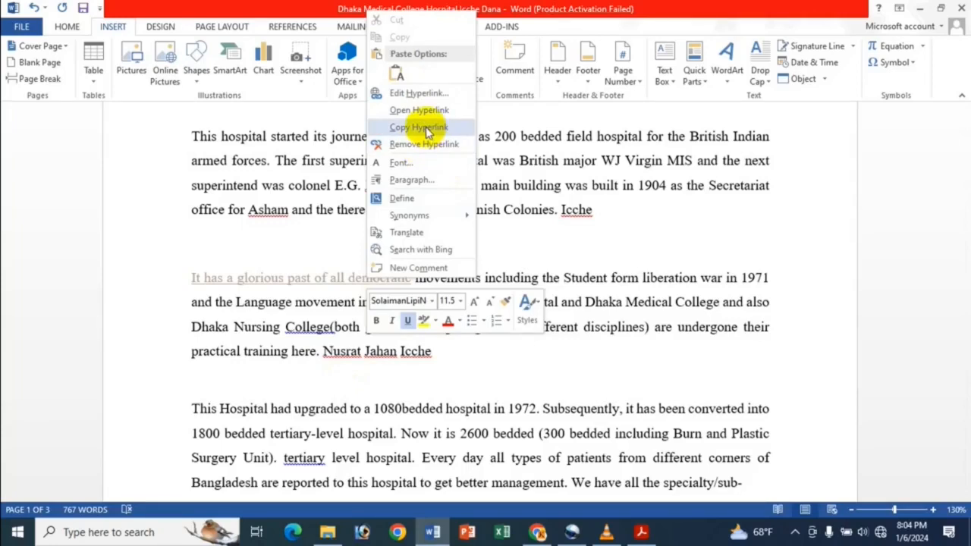
key(Escape)
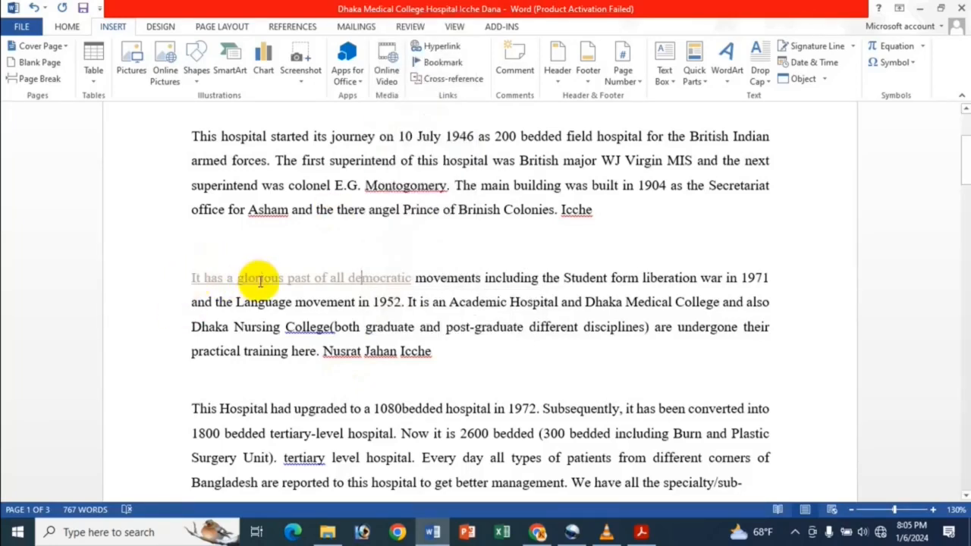
right_click(337, 276)
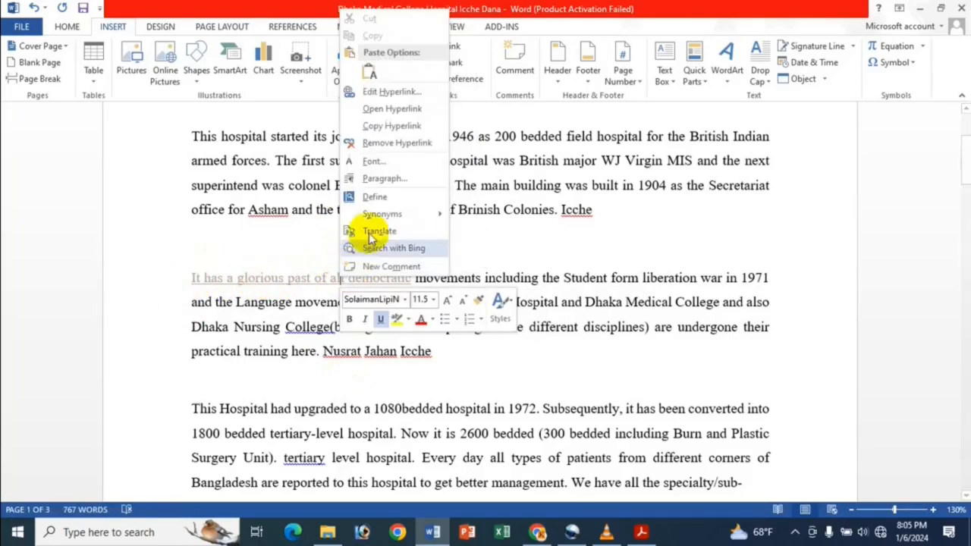
click(388, 127)
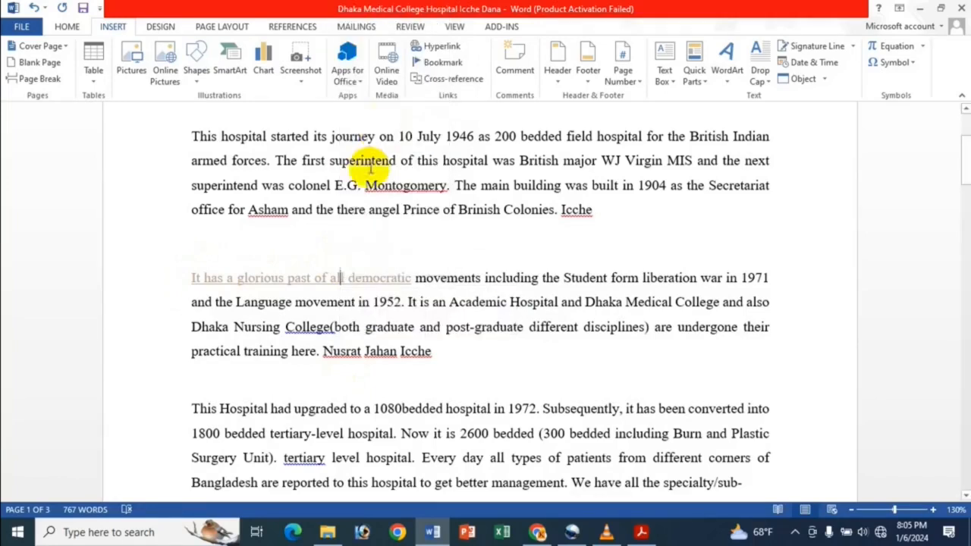
click(466, 358)
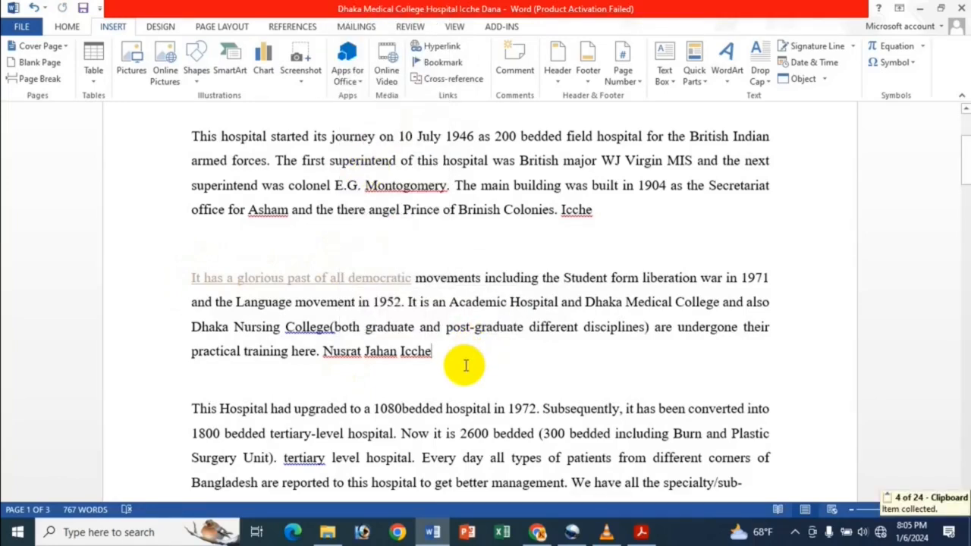
key(ctrl+v)
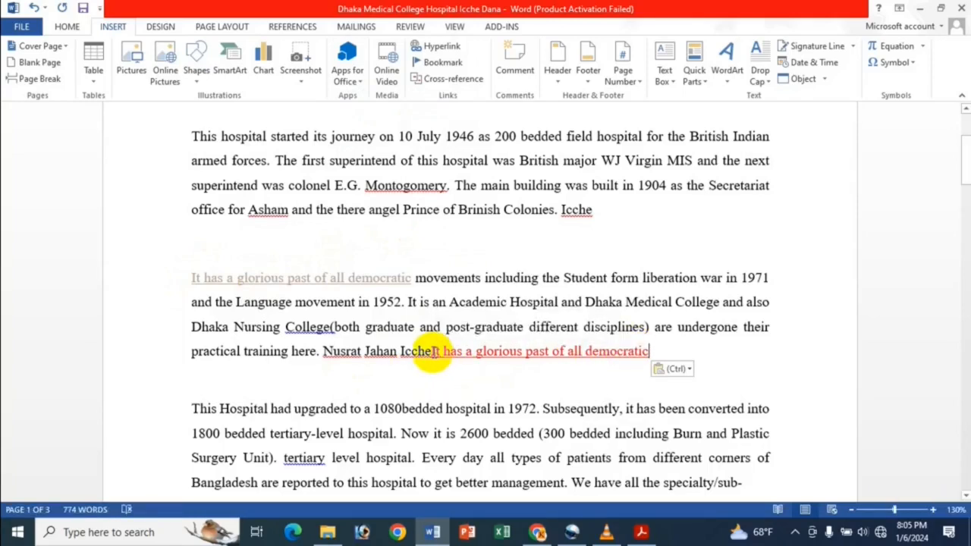
drag(430, 352, 649, 354)
key(Delete)
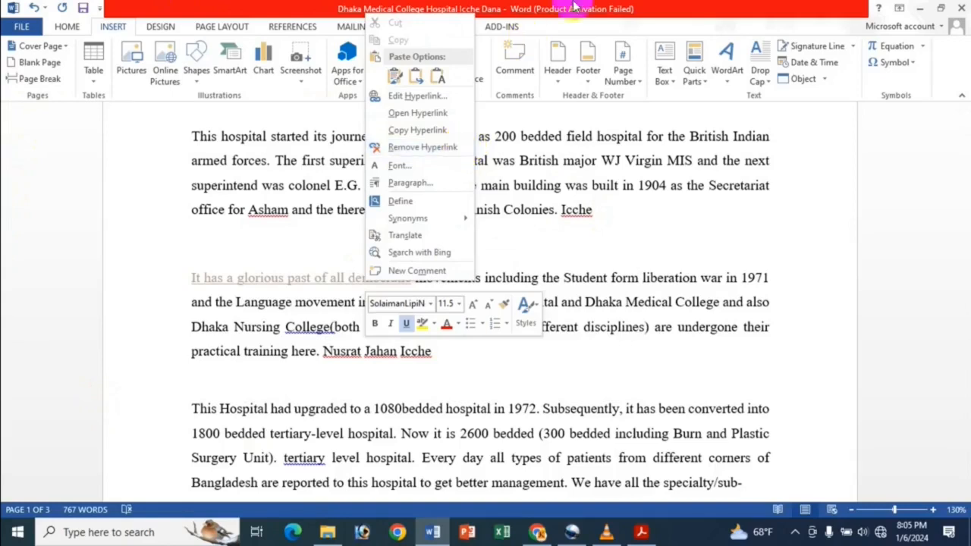
Remove the hyperlink from the text "It has a glorious past of all democratic" in the third paragraph
click(478, 38)
click(442, 47)
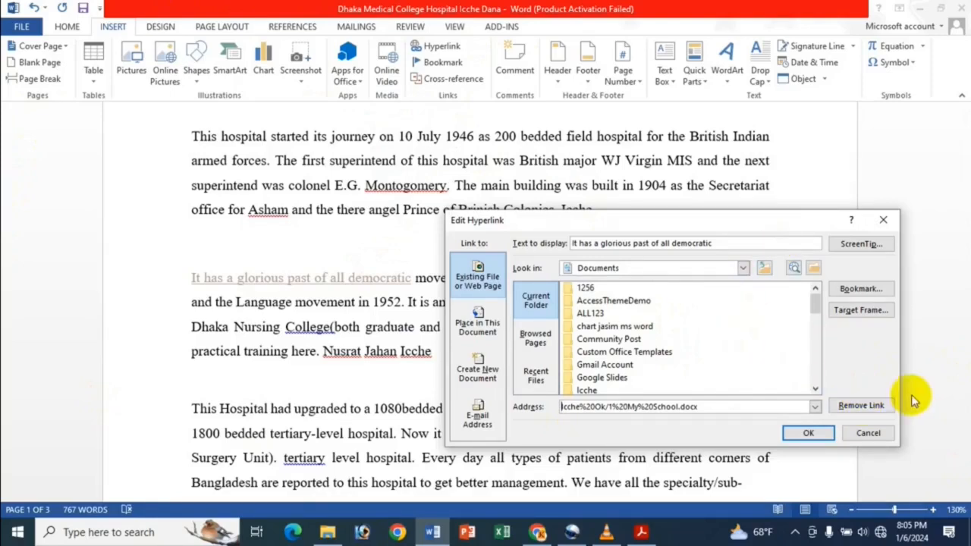
click(861, 407)
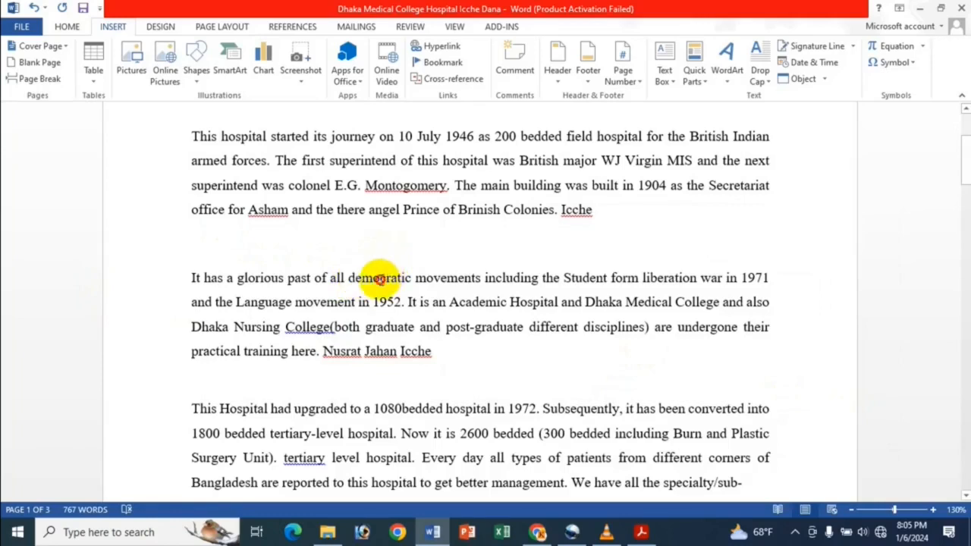
Check which hyperlink commands the unlinked text in the third paragraph offers, and view the Insert Hyperlink dialog without inserting a link
right_click(379, 281)
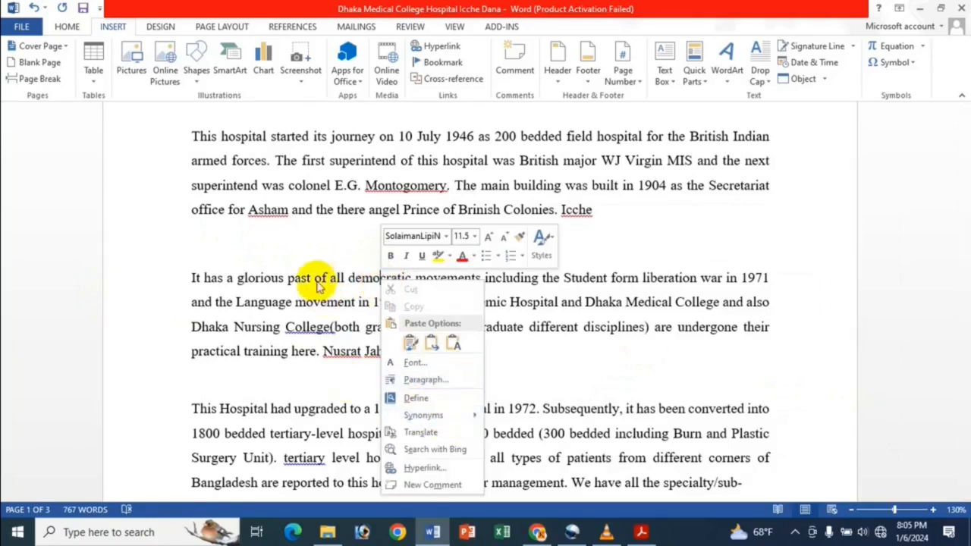
key(Escape)
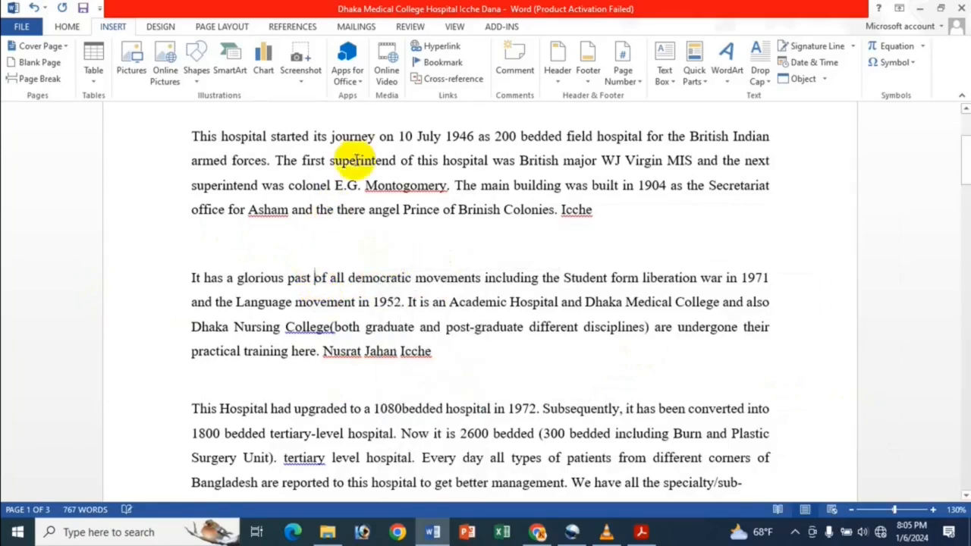
click(438, 47)
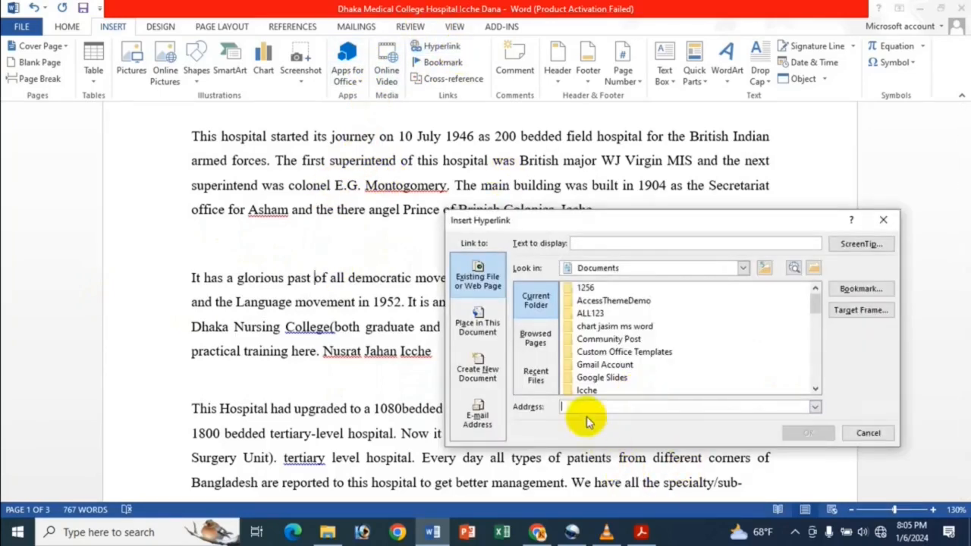
click(886, 219)
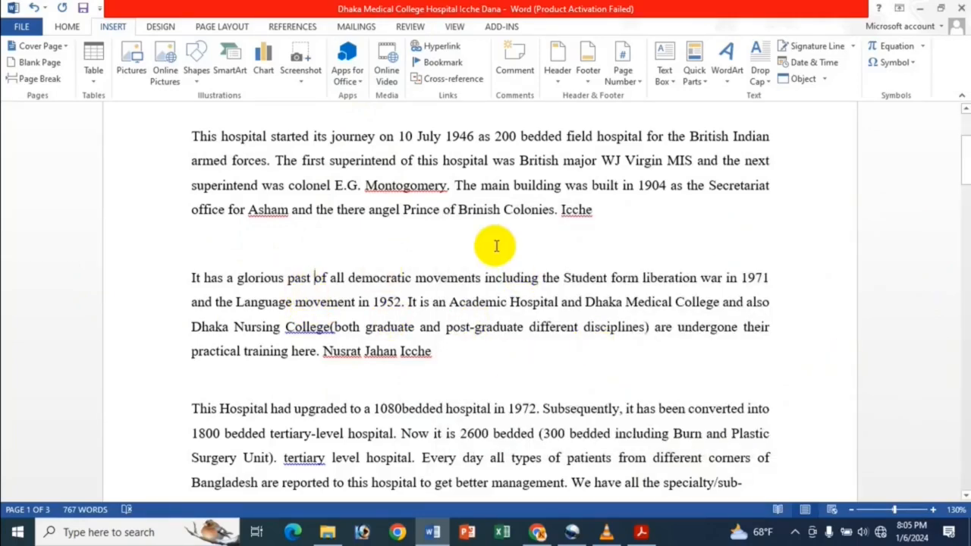
Switch to Acrobat to show the title page "How To Insert Bookmark In MS Word Document Bangla", and return to the Word document
scroll(494, 258, up, 3)
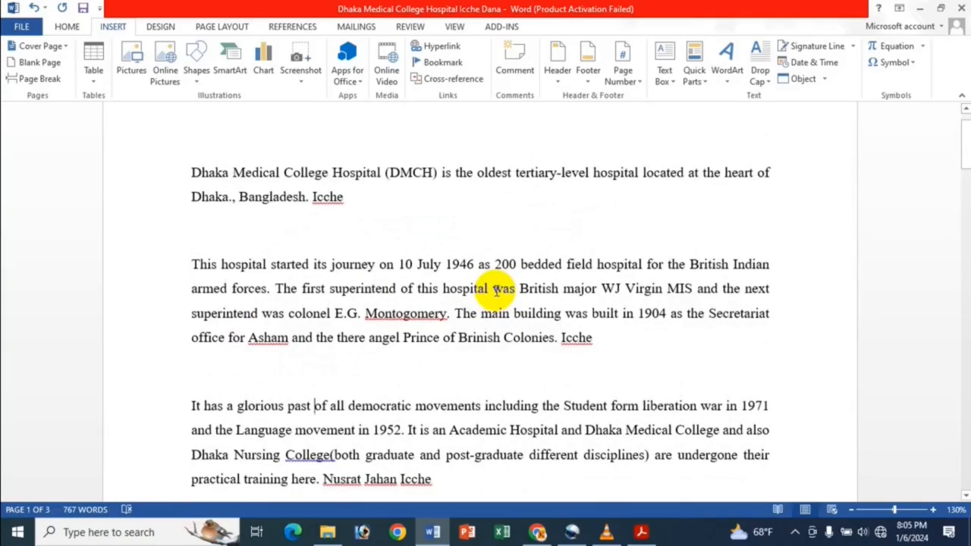
click(642, 533)
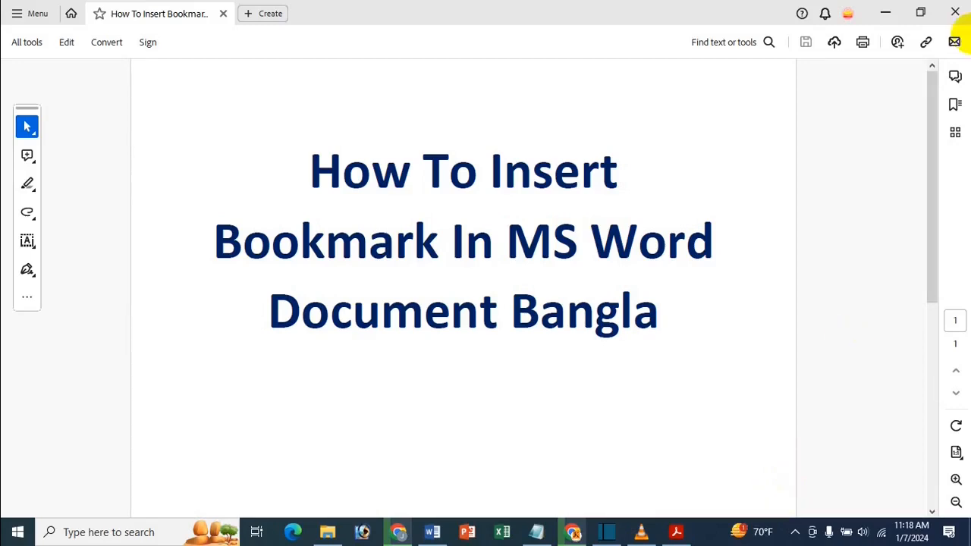
click(887, 9)
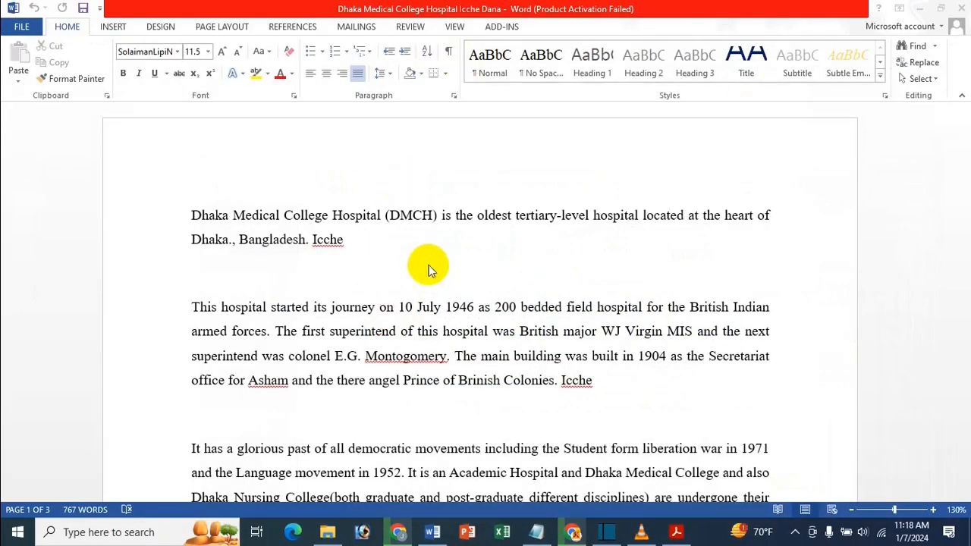
Look through the first two pages of the hospital document for words suitable for bookmarking
click(270, 273)
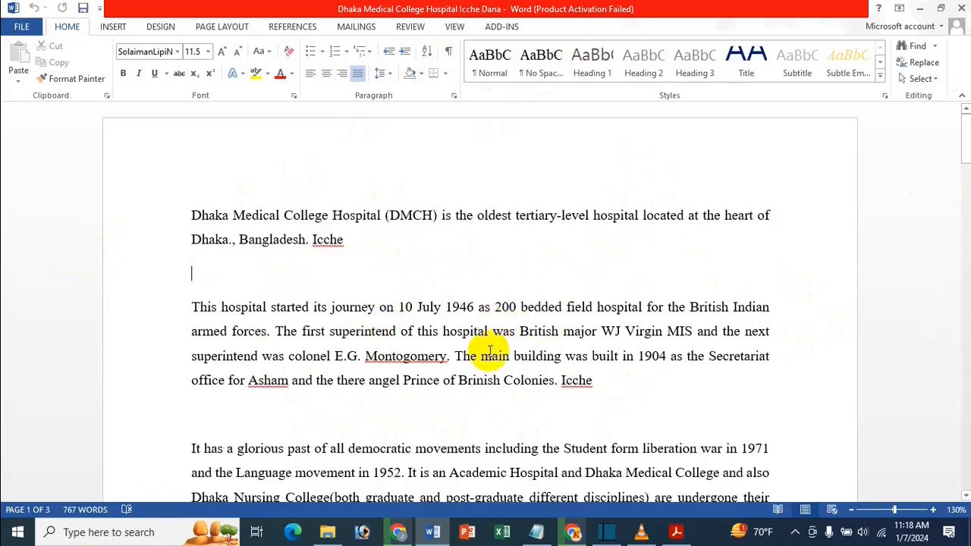
scroll(485, 349, down, 5)
scroll(455, 342, down, 3)
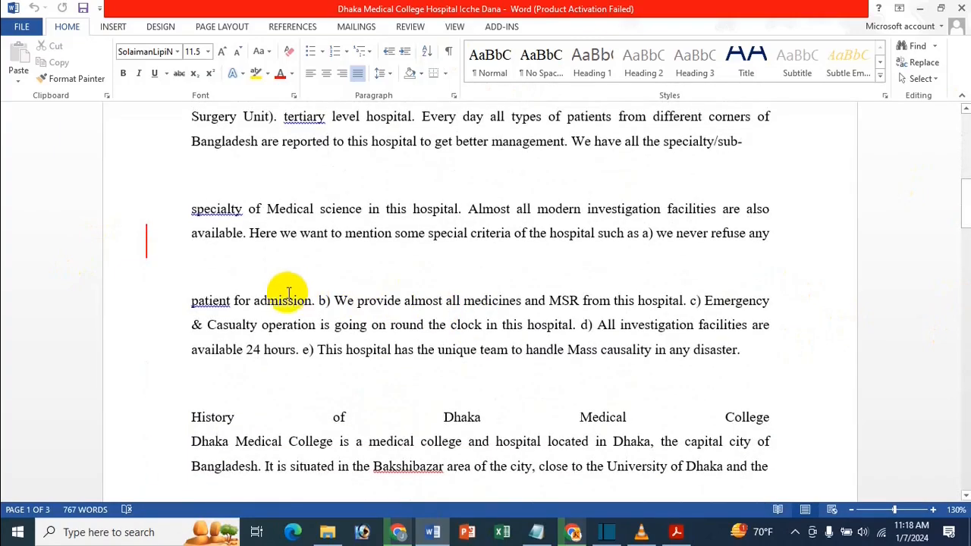
scroll(243, 311, up, 3)
scroll(234, 321, down, 8)
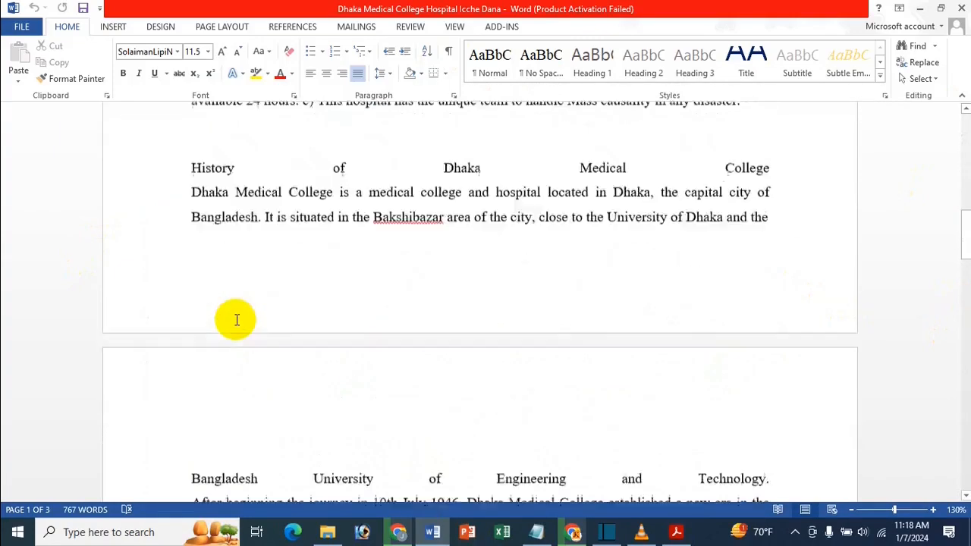
scroll(203, 302, up, 2)
scroll(202, 302, up, 1)
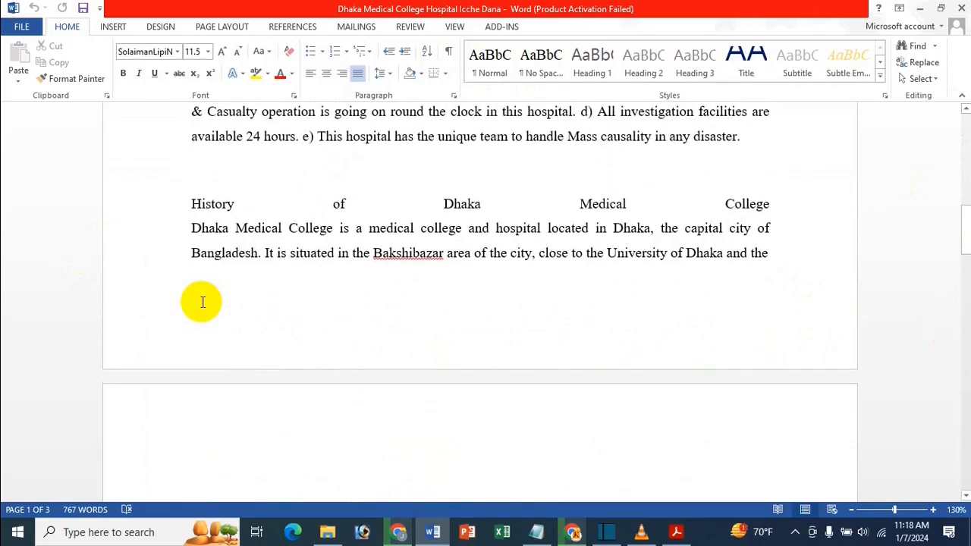
scroll(199, 302, down, 3)
drag(191, 301, 258, 303)
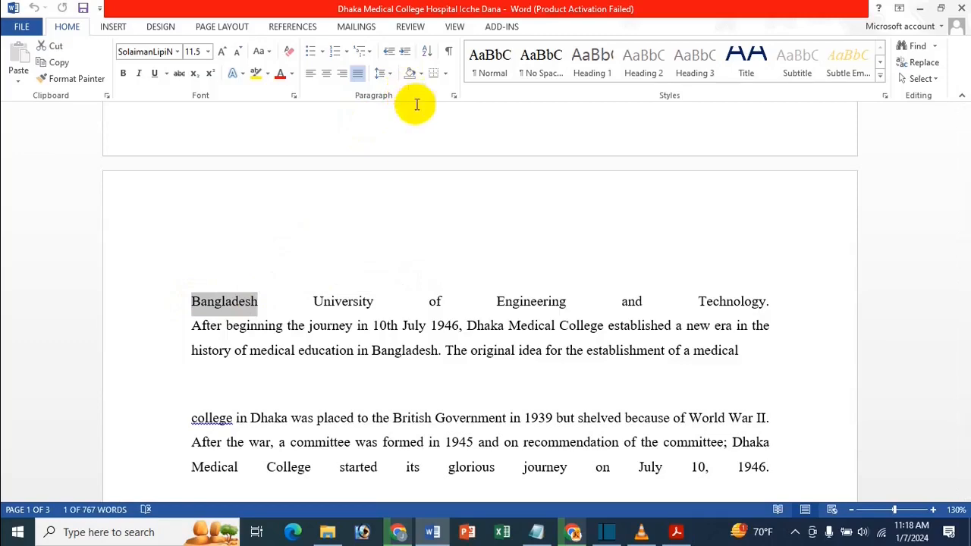
scroll(410, 229, up, 2)
scroll(410, 229, up, 3)
click(400, 269)
Select the word "Bakshibazar" in the History of Dhaka Medical College paragraph and open the Bookmark dialog for it
drag(373, 424, 444, 425)
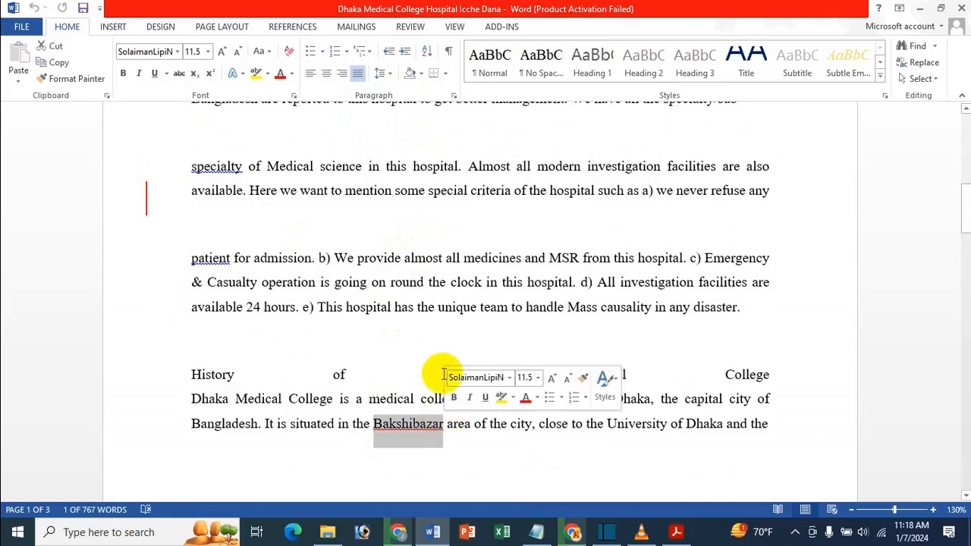
click(117, 27)
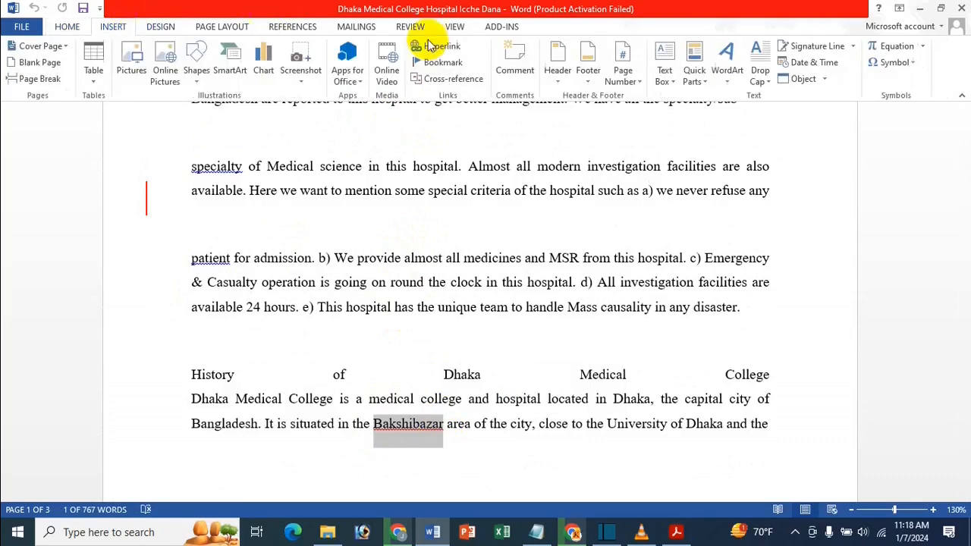
click(440, 63)
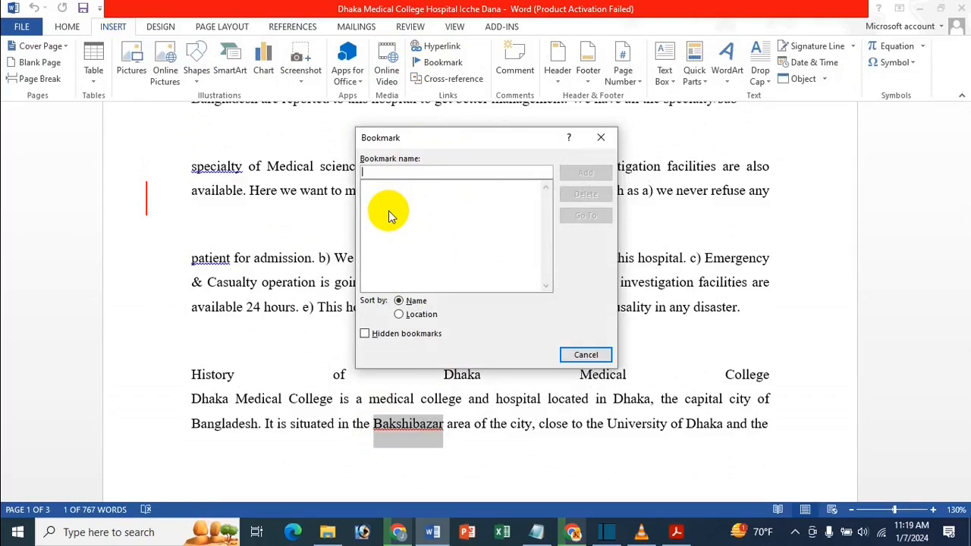
text(p)
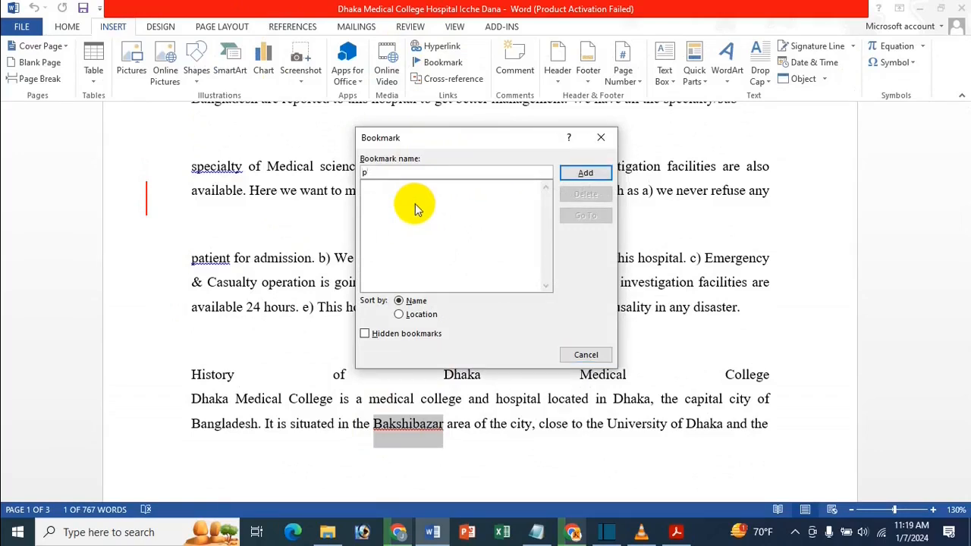
text(jgh)
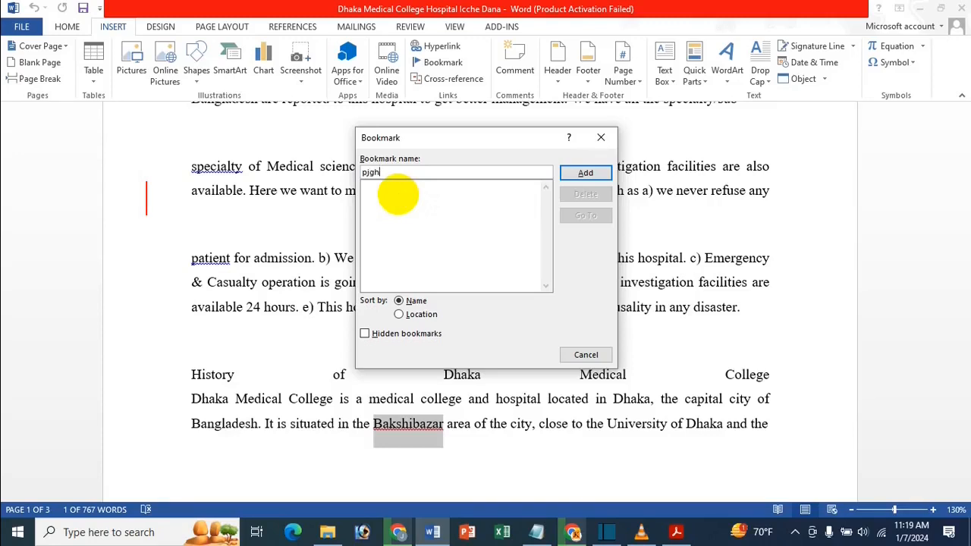
key(BackSpace)
key(BackSpace)
key(BackSpace)
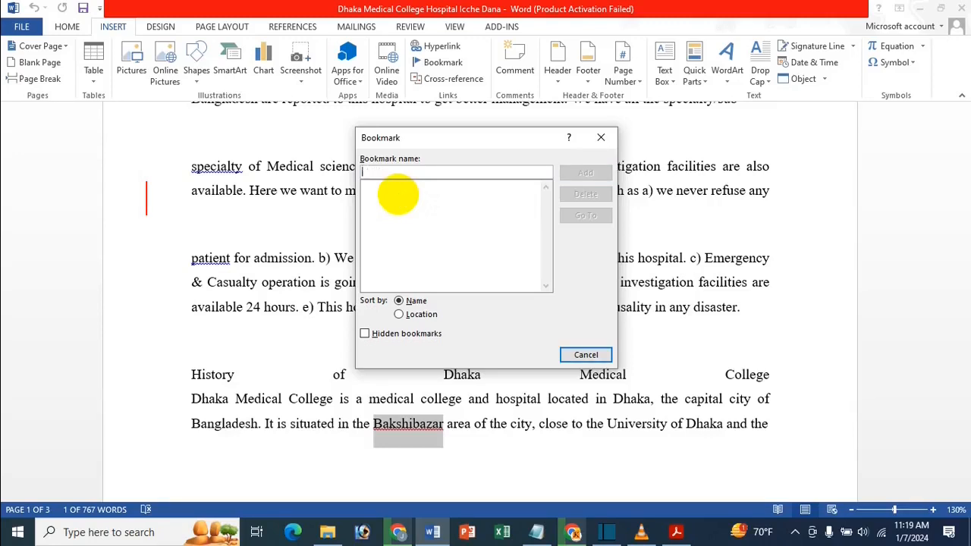
Name the bookmark "Importent" and add it to the selected word "Bakshibazar"
text(l)
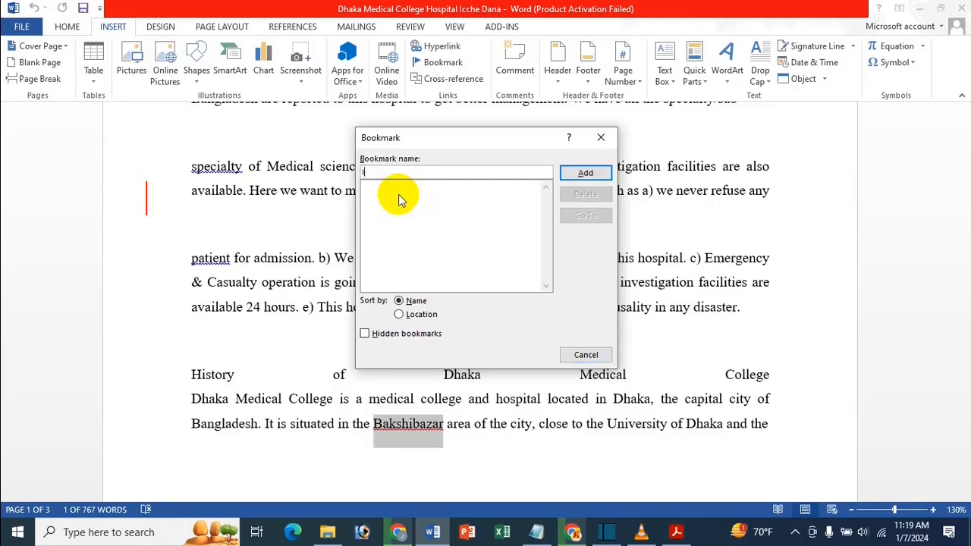
text(mportent)
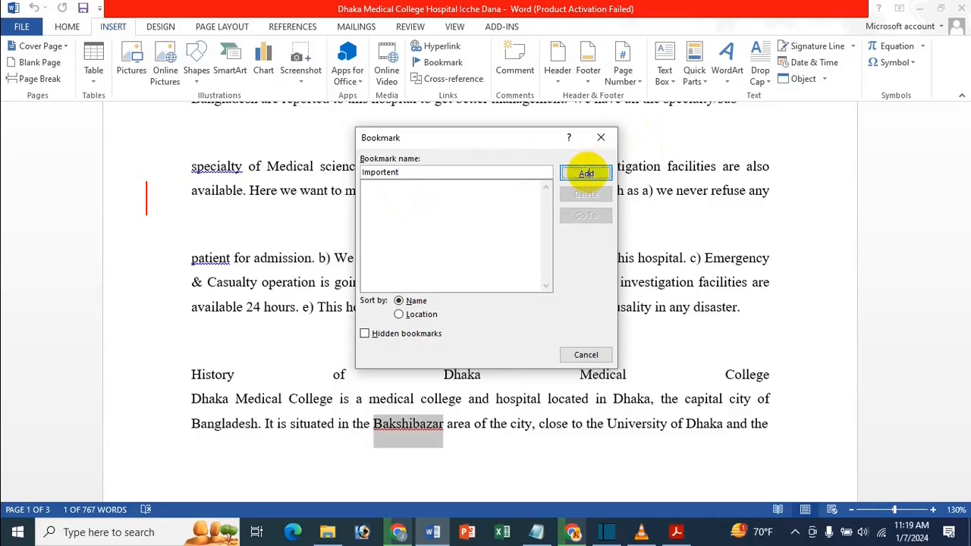
click(584, 172)
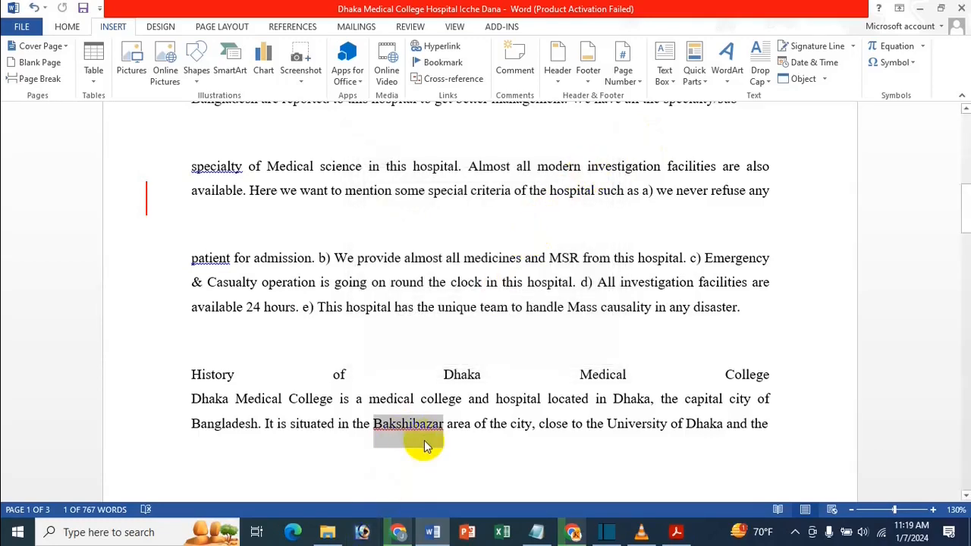
Add a bookmark named "Bir" to the word "Bangladesh" in the first line of page 2
scroll(426, 441, down, 3)
scroll(426, 440, down, 10)
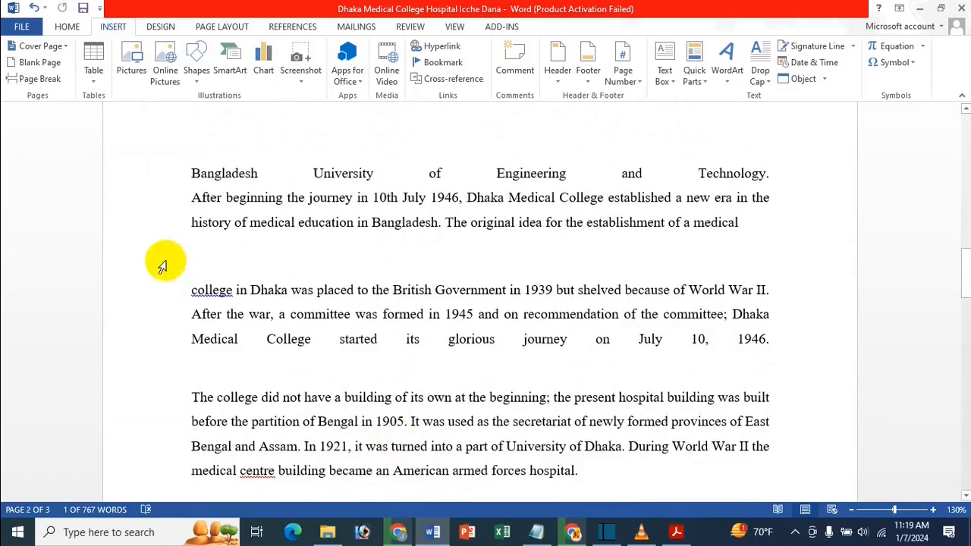
drag(191, 173, 258, 171)
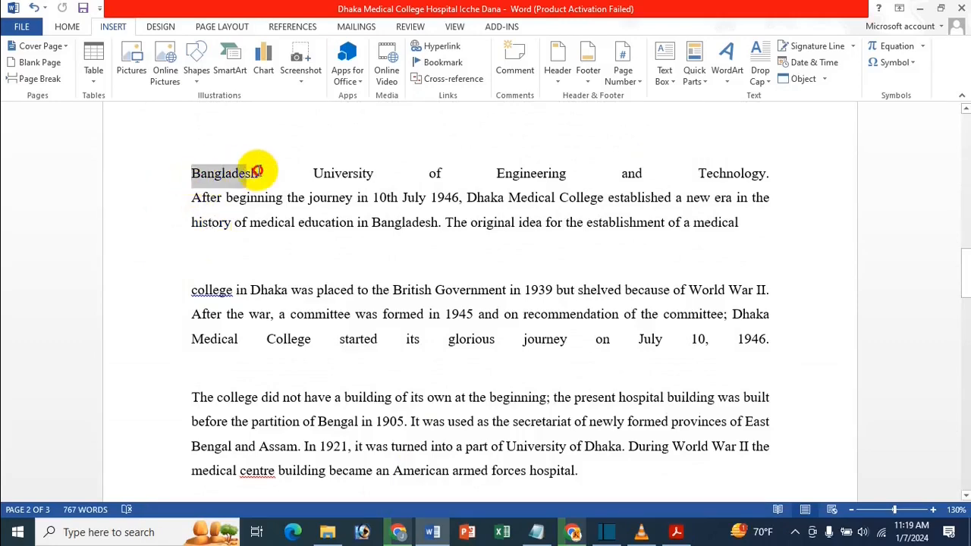
click(449, 60)
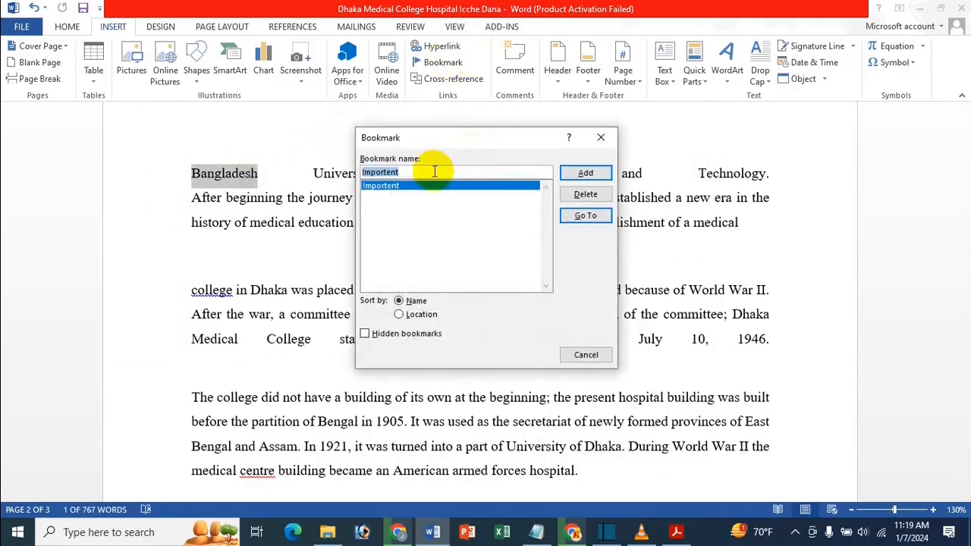
text(int)
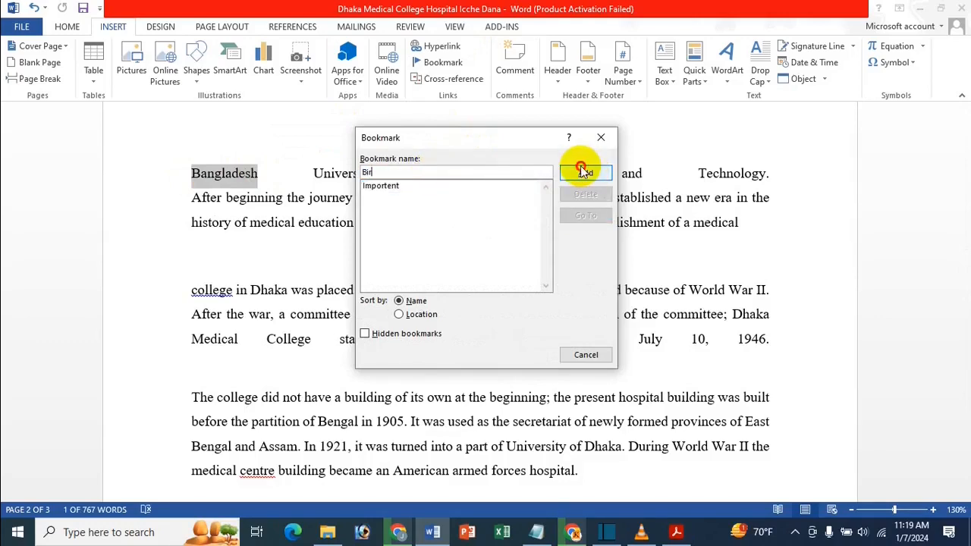
click(582, 170)
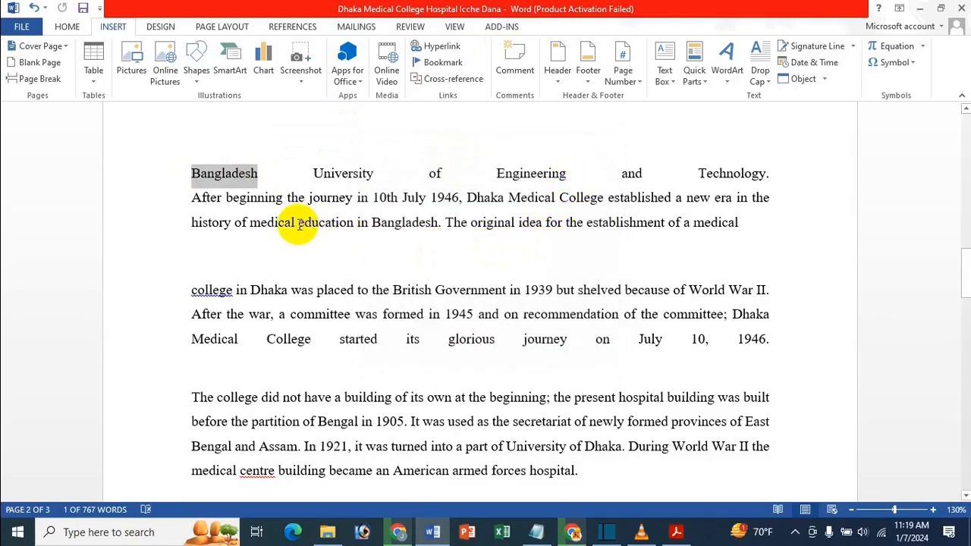
Add a bookmark to "organizations." at the start of page 3, using the name that ends the document's first paragraph
scroll(320, 326, down, 4)
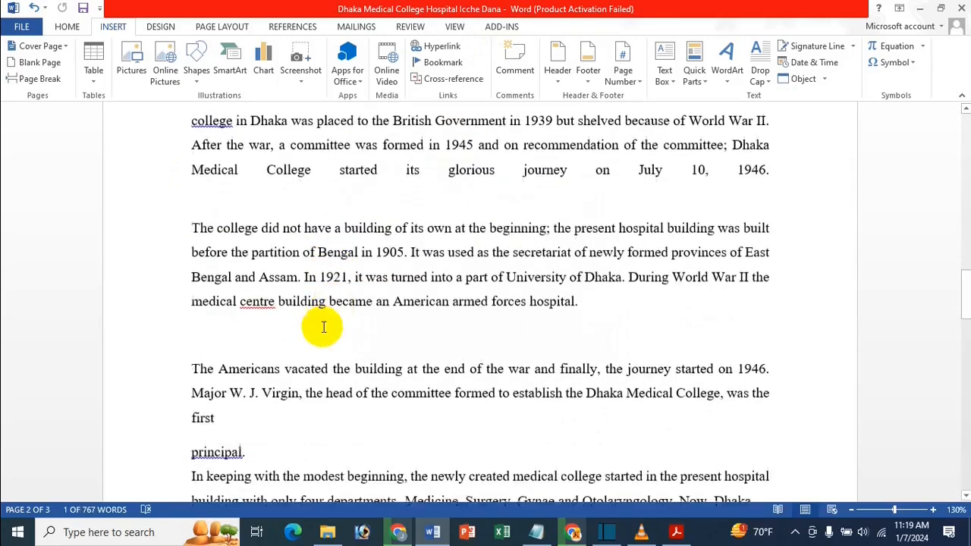
scroll(357, 319, down, 2)
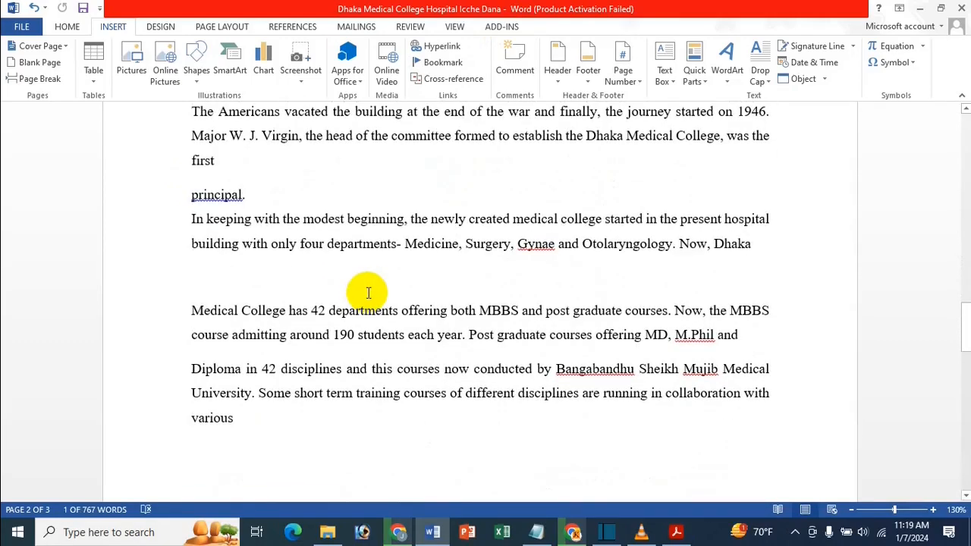
scroll(232, 318, down, 4)
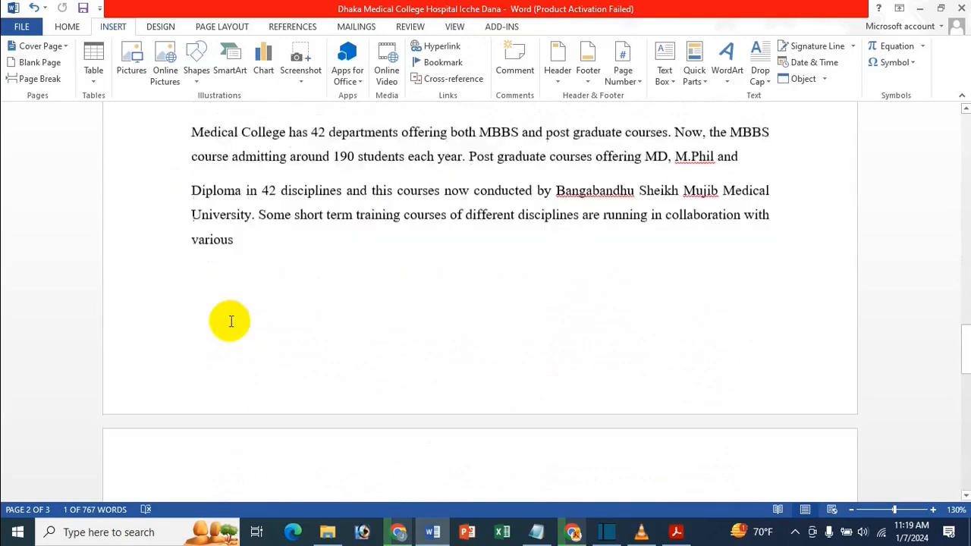
scroll(231, 321, down, 3)
drag(189, 271, 275, 266)
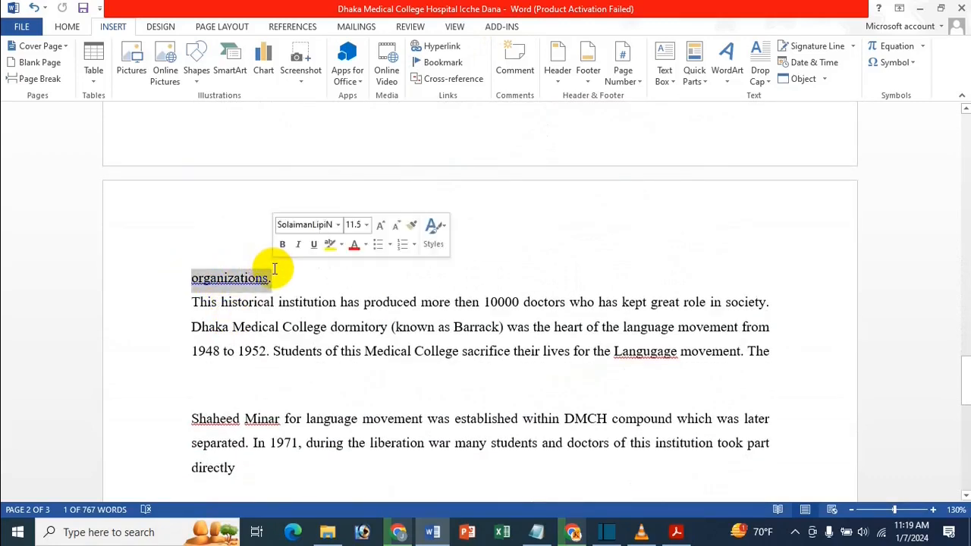
click(443, 62)
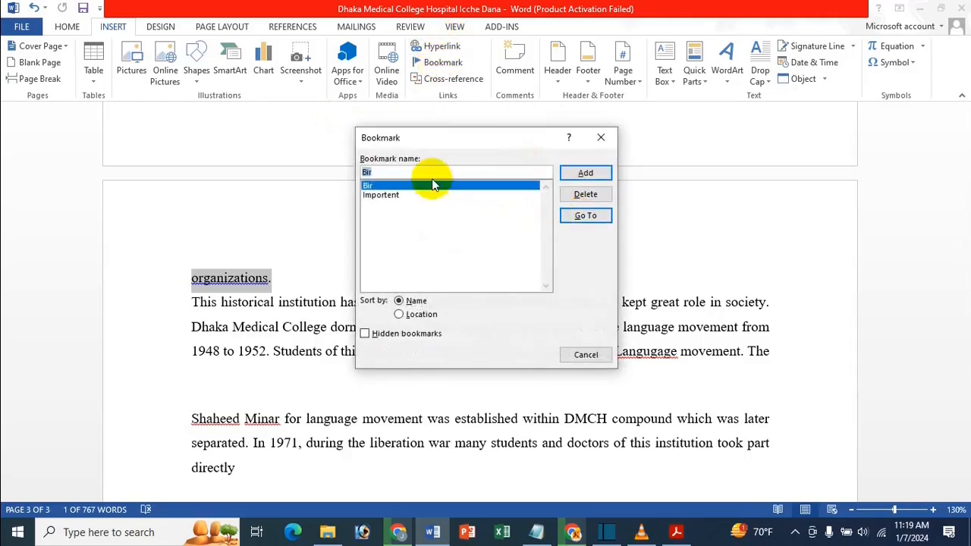
text(Icche)
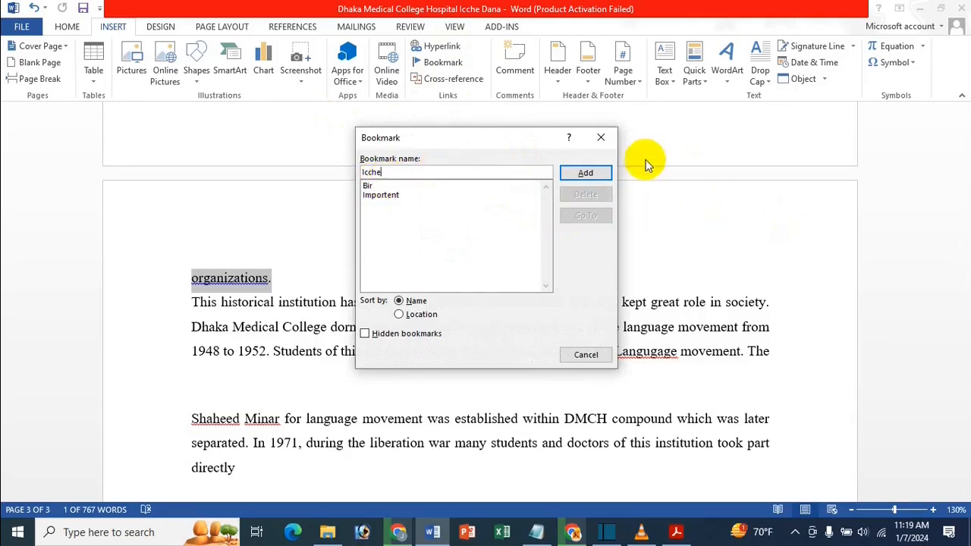
click(585, 173)
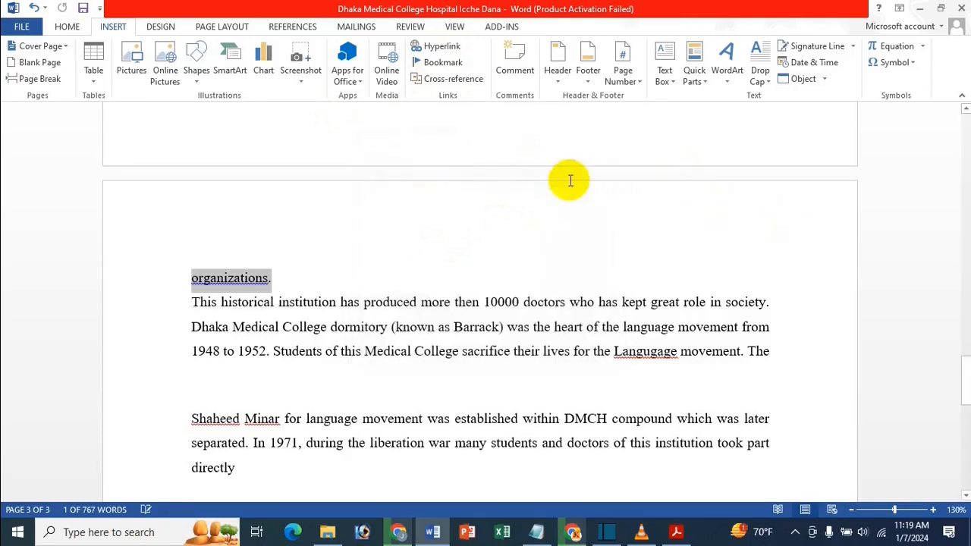
Return to the start of the document, browse the bookmark list, go to the "Bir" bookmark, and close the Bookmark dialog
click(295, 300)
key(ctrl+Home)
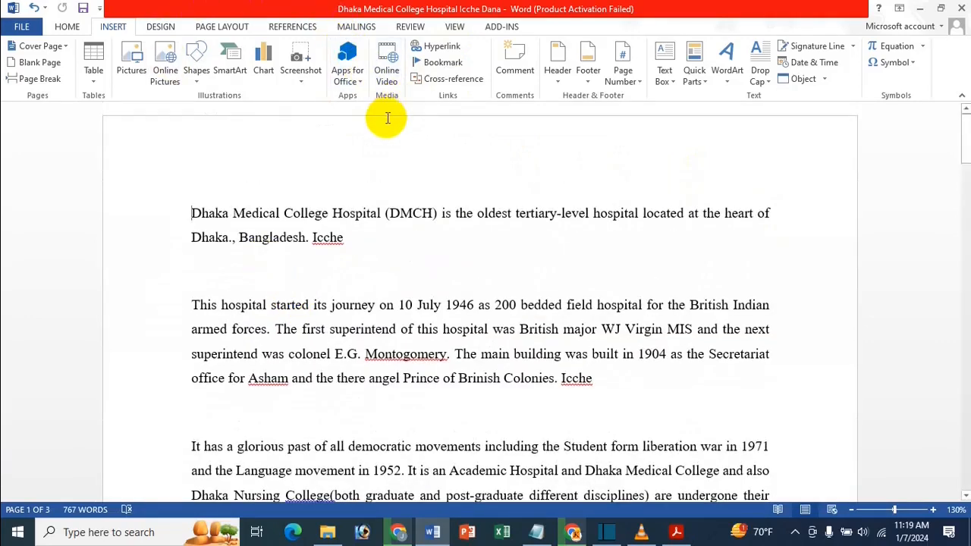
click(443, 63)
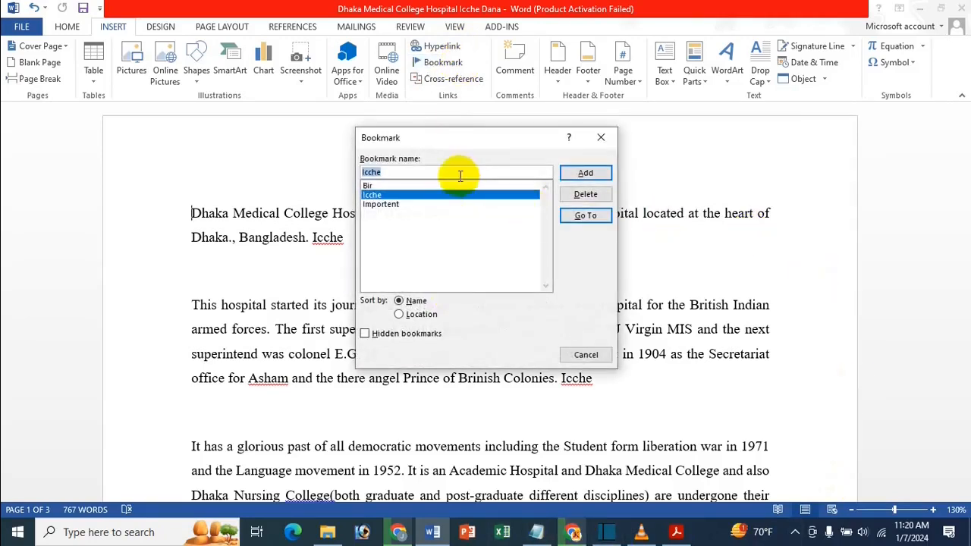
click(419, 205)
click(407, 186)
click(396, 195)
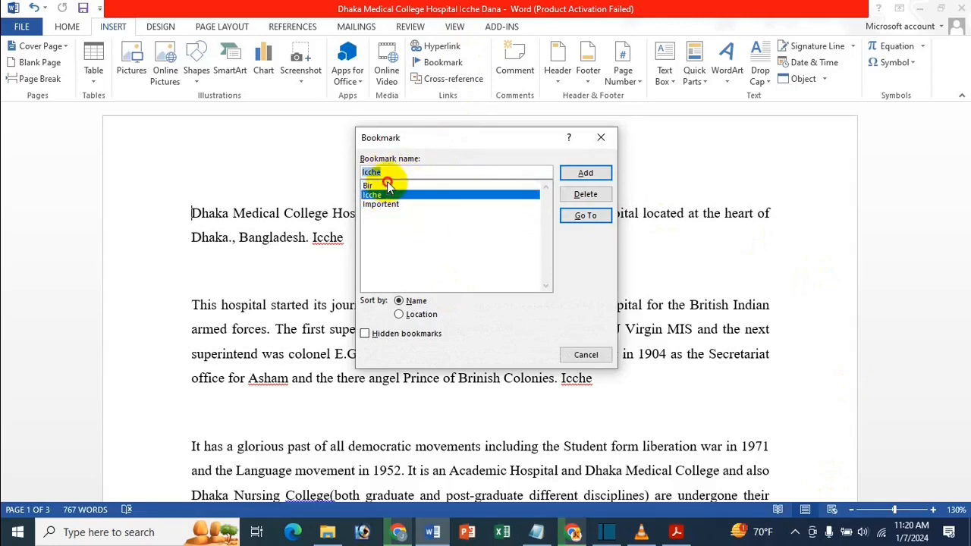
click(387, 186)
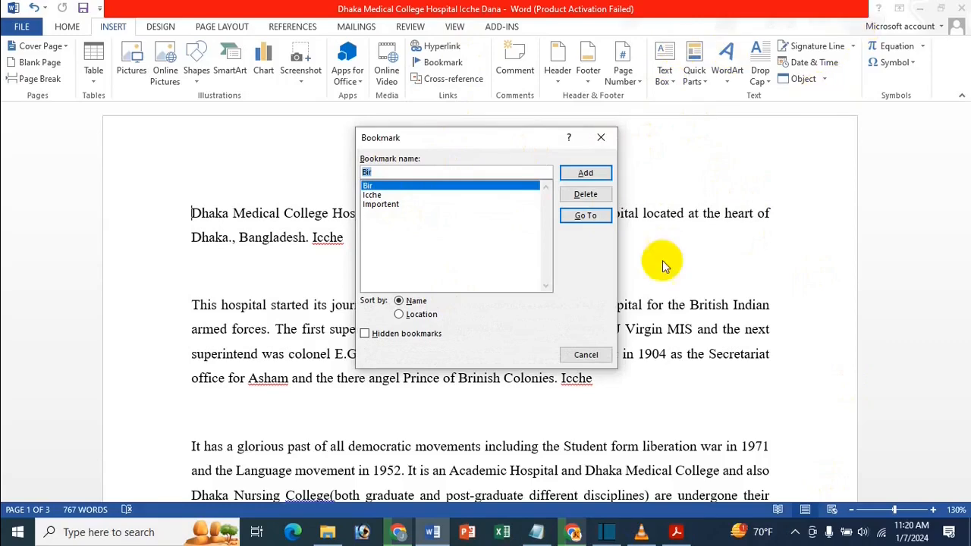
click(586, 215)
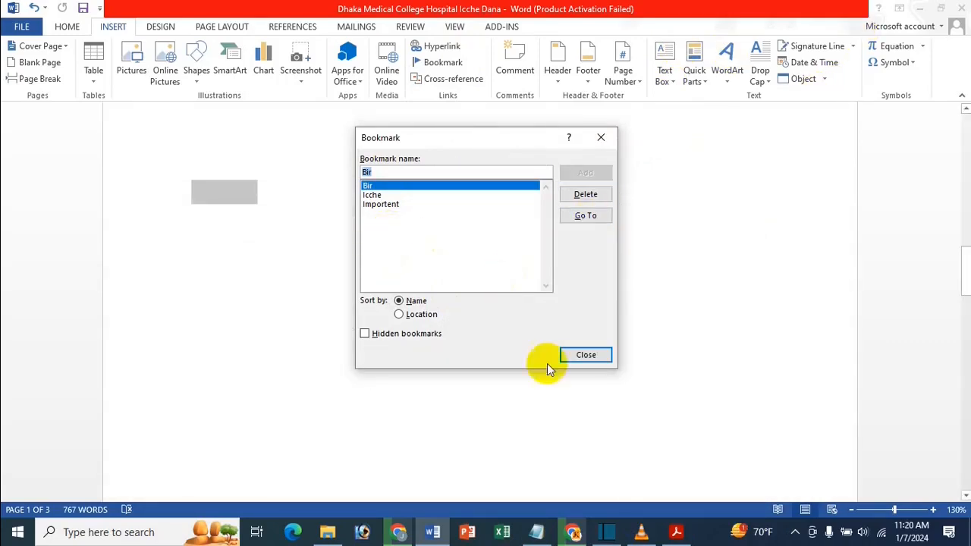
click(582, 355)
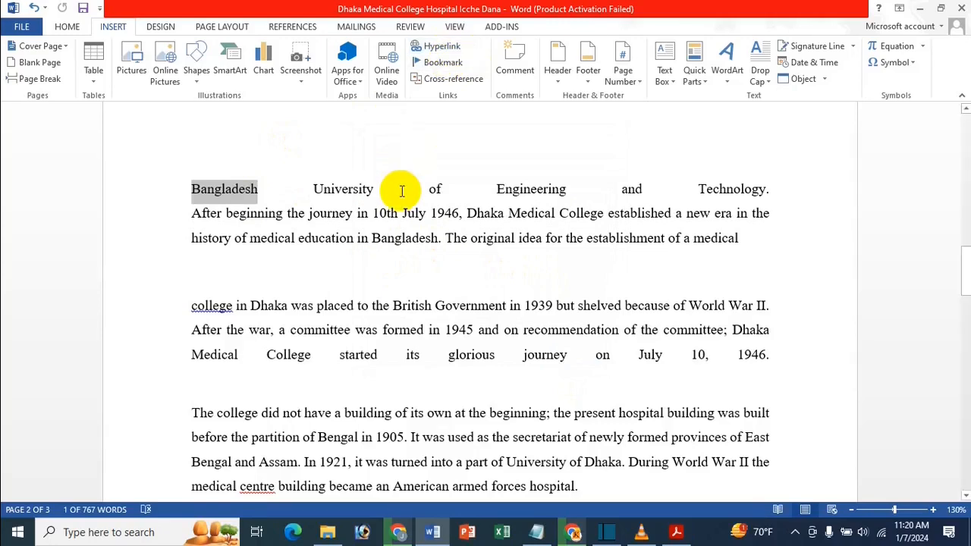
Move to the end of the document, go to the "Importent" bookmark, and close the Bookmark dialog
key(ctrl+Home)
key(ctrl+End)
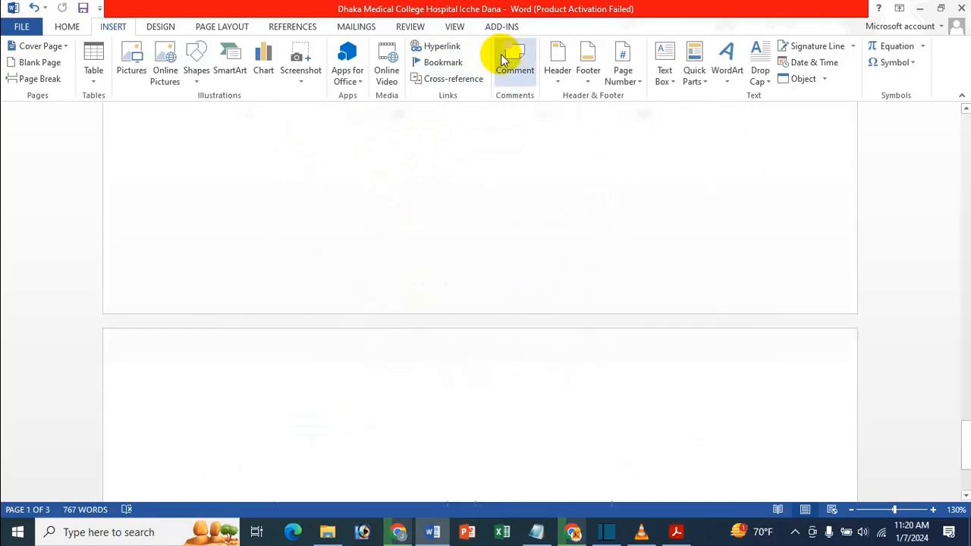
click(444, 64)
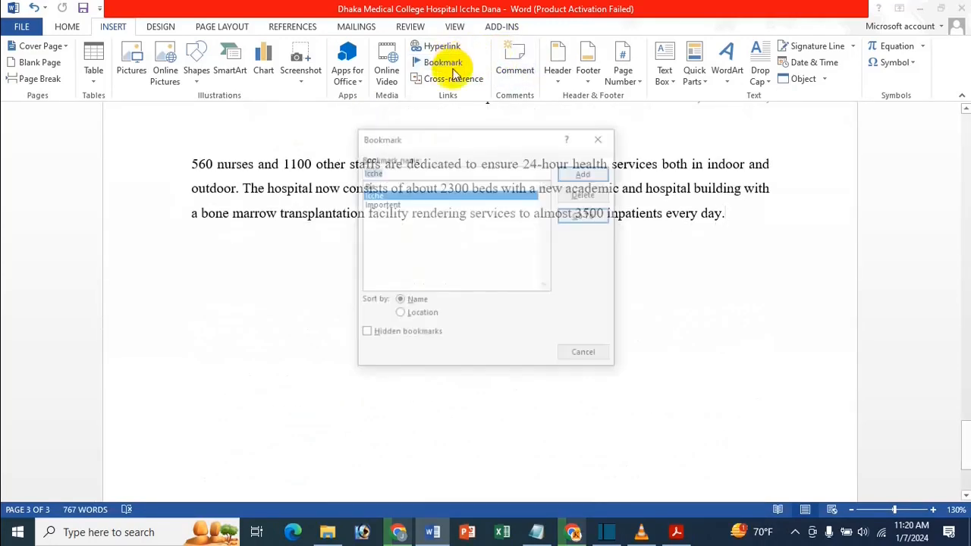
click(401, 204)
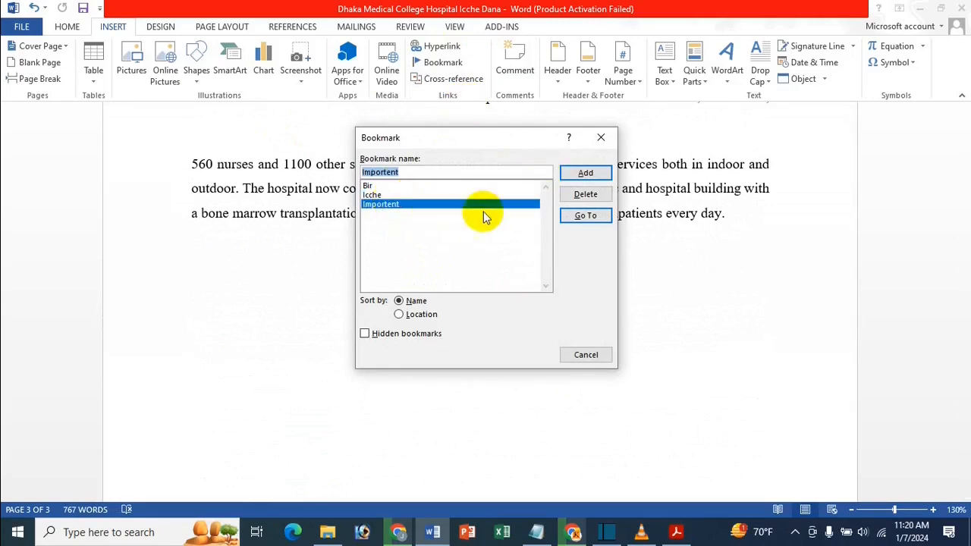
click(585, 216)
click(598, 354)
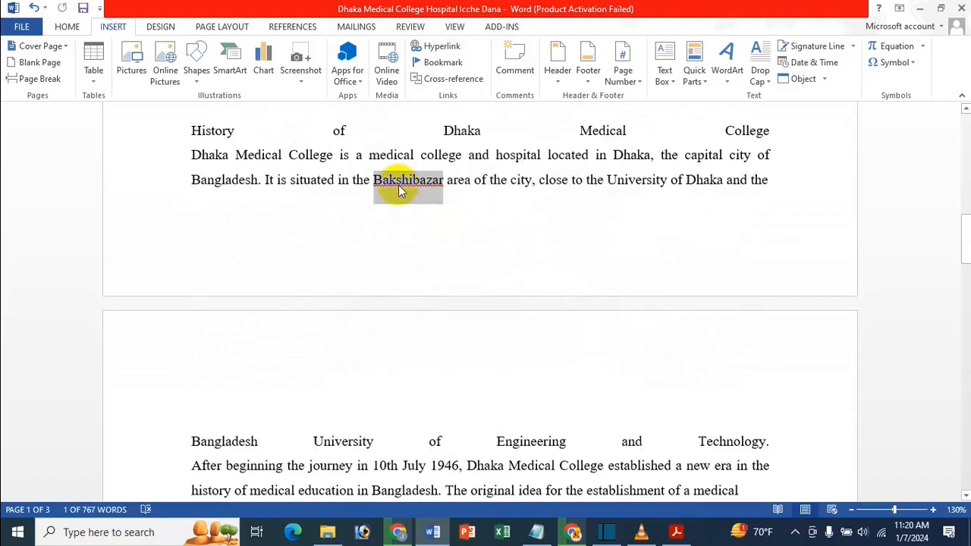
Return to the start of the document, go to the bookmark on "organizations.", and close the Bookmark dialog
key(ctrl+Home)
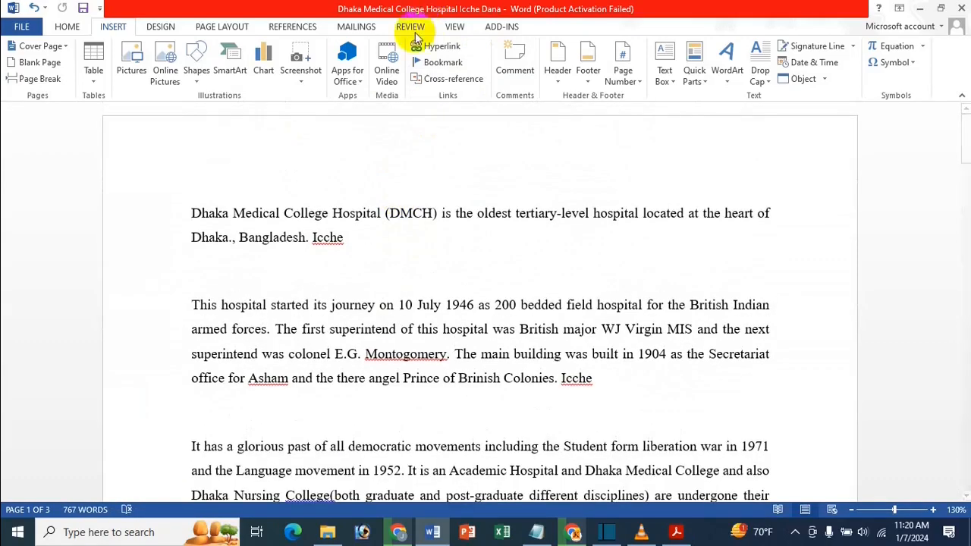
click(442, 65)
click(409, 195)
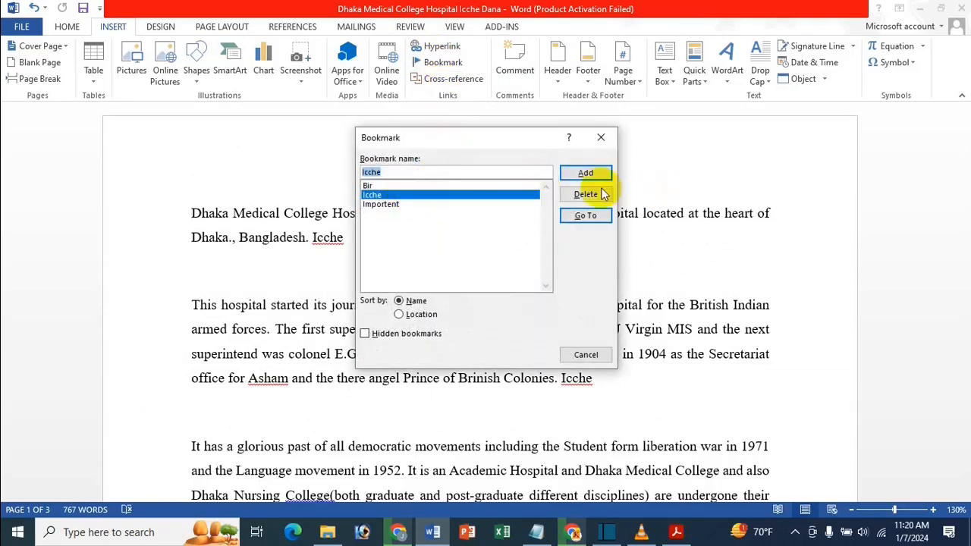
click(584, 215)
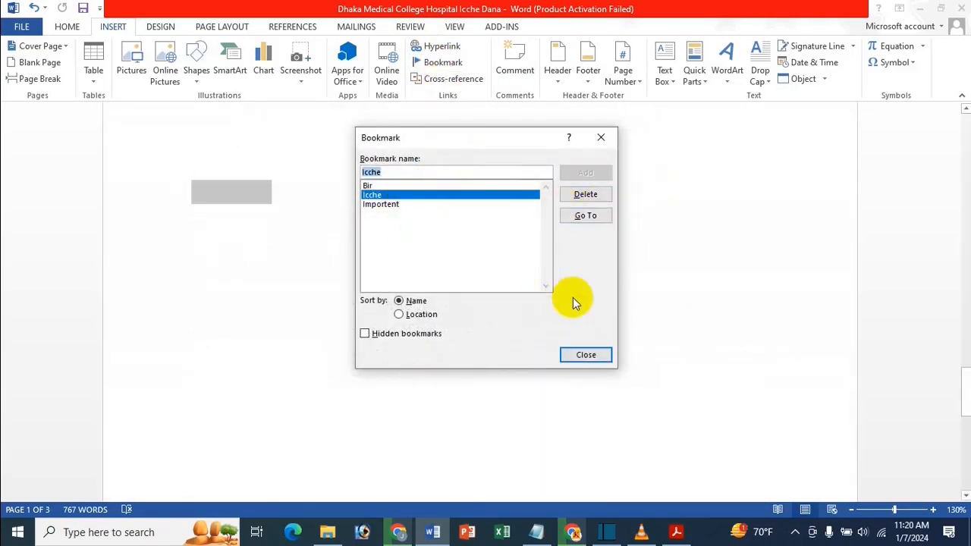
click(581, 355)
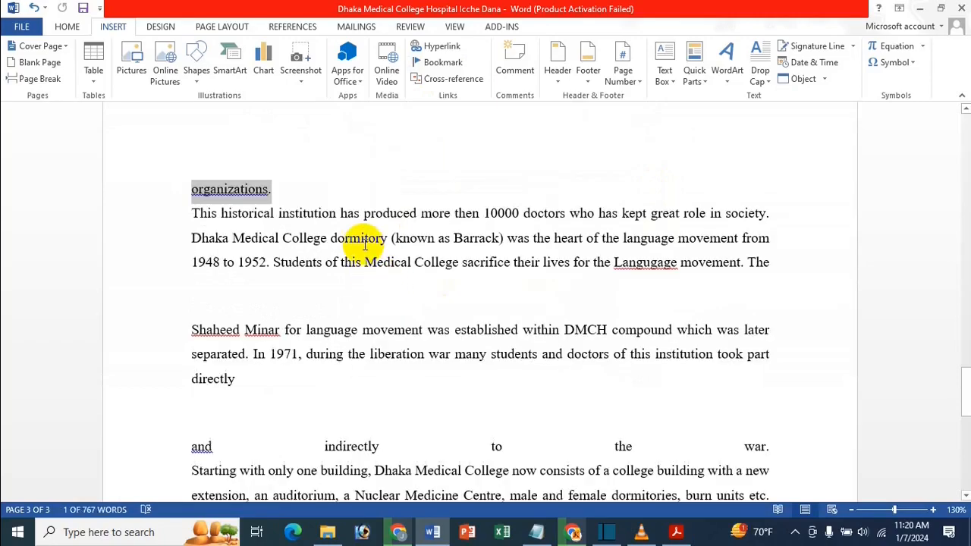
Return to the start of the document and delete the "Importent" bookmark
key(ctrl+Home)
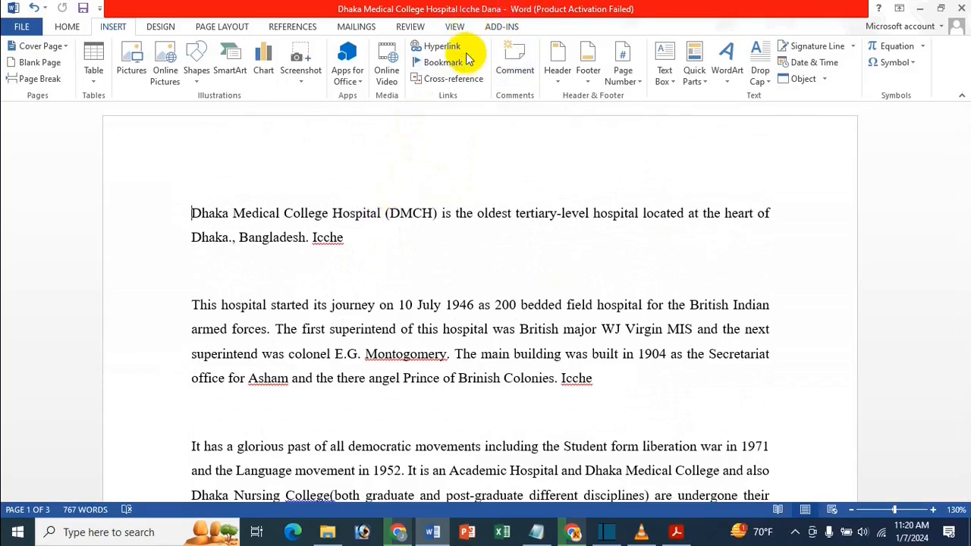
click(444, 64)
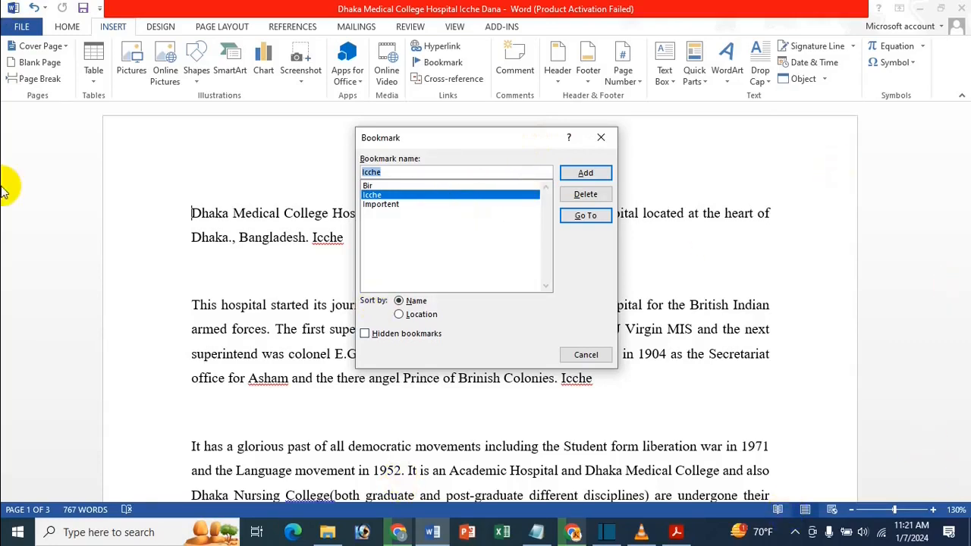
click(372, 204)
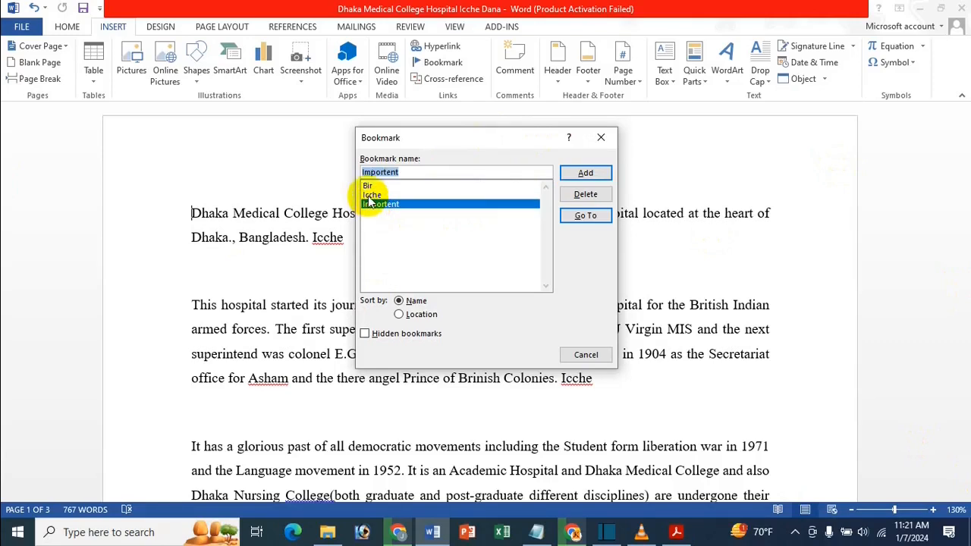
click(594, 194)
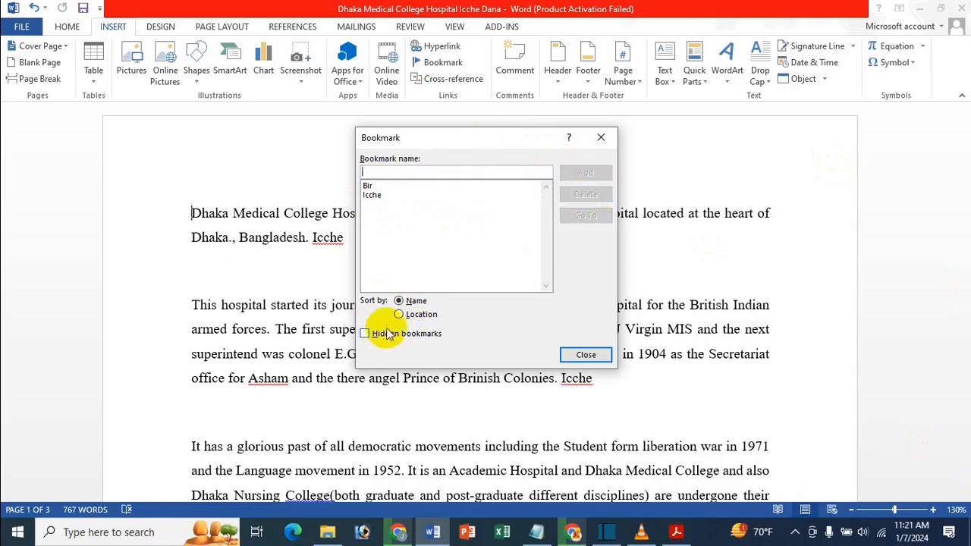
Try sorting the bookmark list by location, restore sorting by name, and close the Bookmark dialog
click(443, 187)
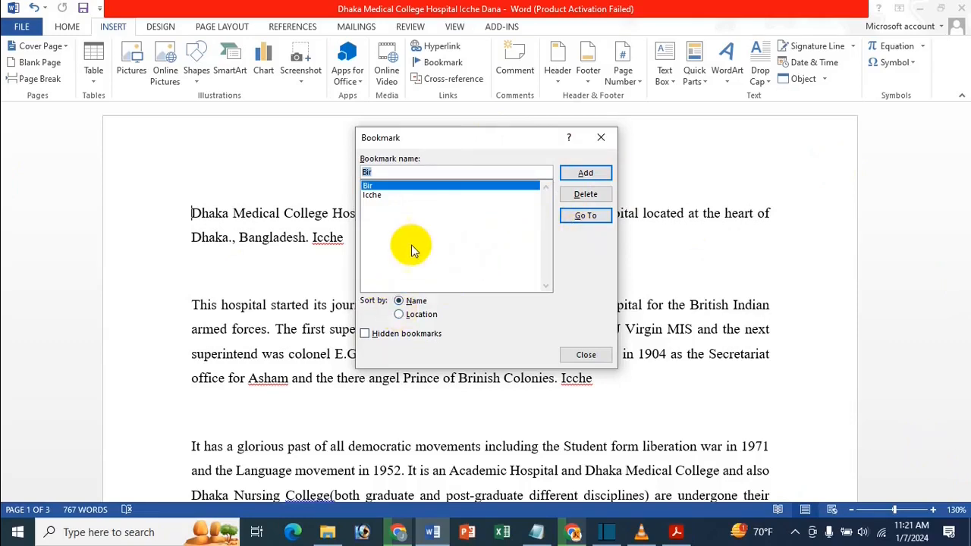
click(424, 315)
click(414, 301)
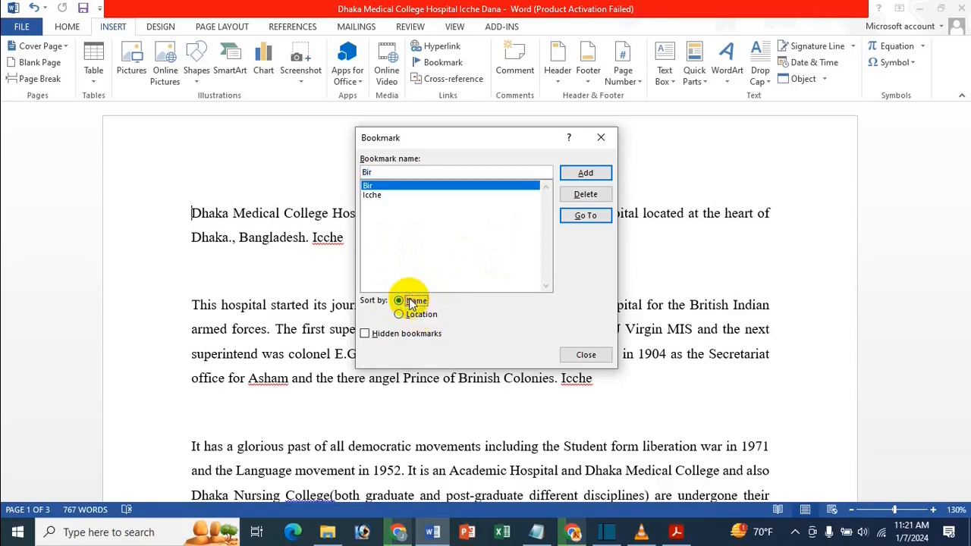
click(444, 195)
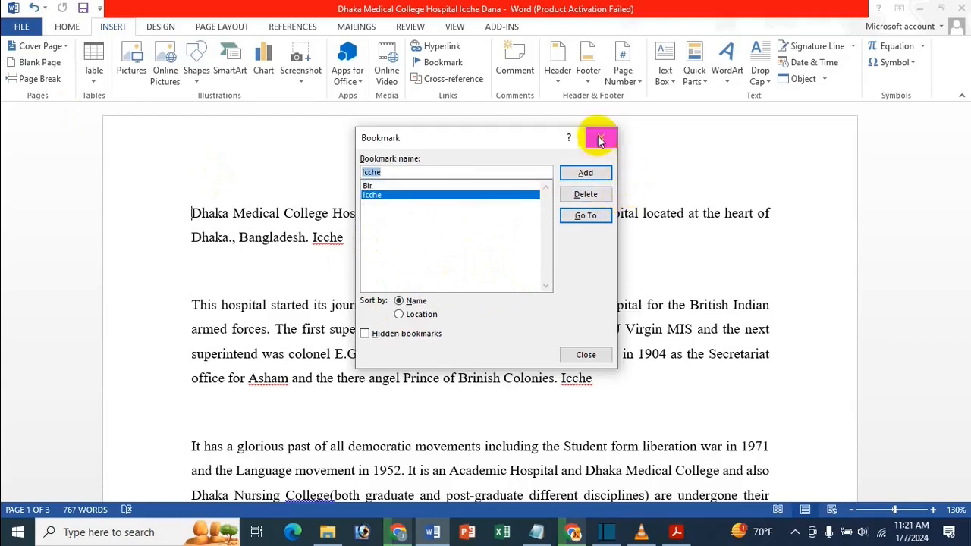
click(586, 354)
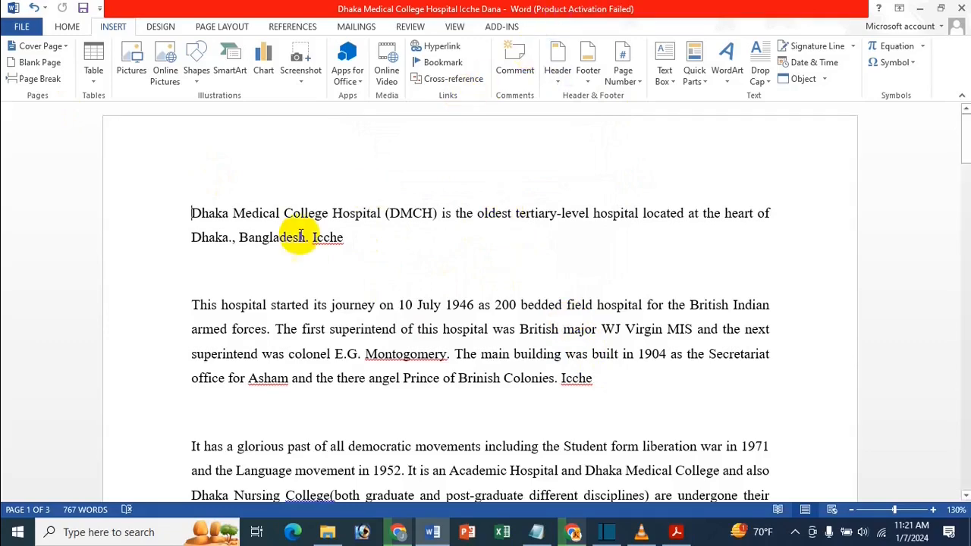
Switch to Adobe Acrobat to view the cross-reference lesson title and return to the Word document
click(676, 532)
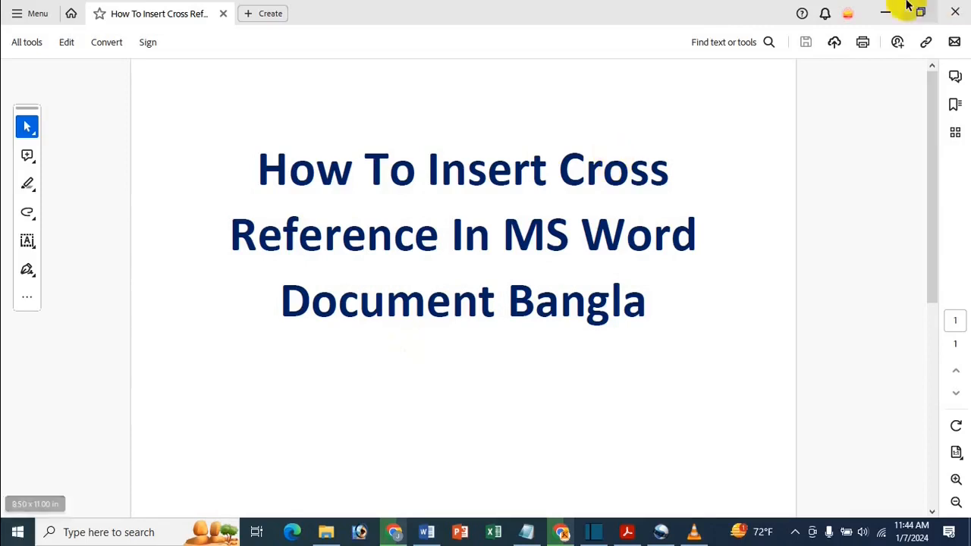
click(885, 12)
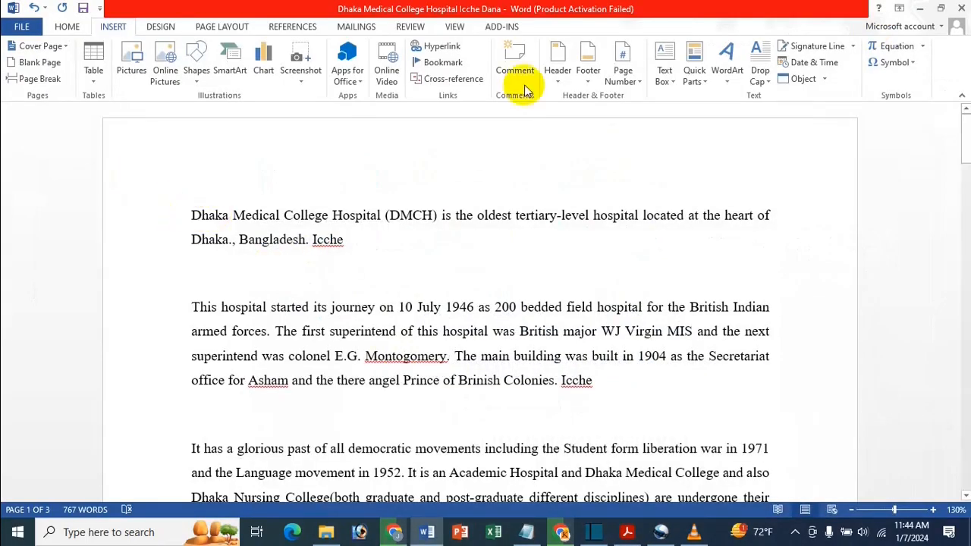
Look through the cross-reference types, including Heading and Bookmark, and close the Cross-reference dialog without inserting anything
click(446, 84)
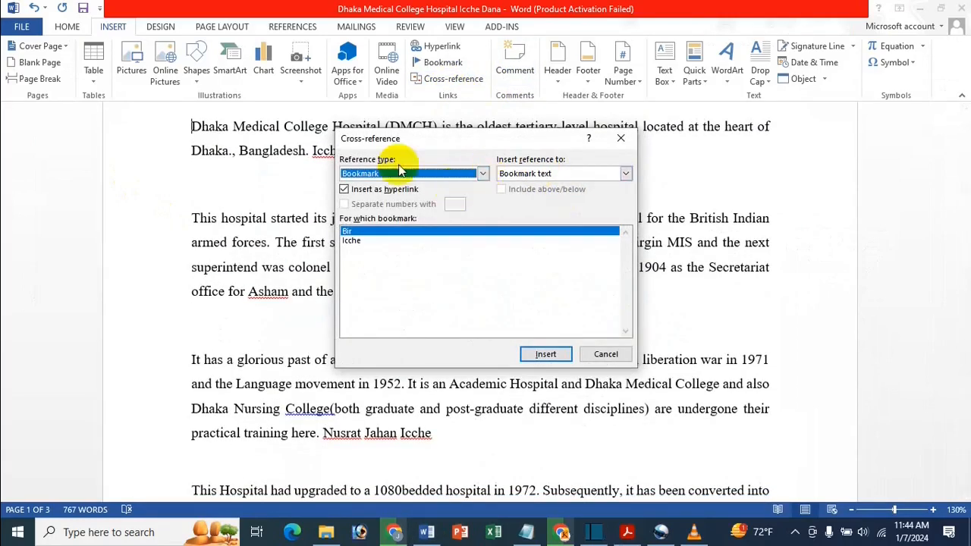
click(444, 173)
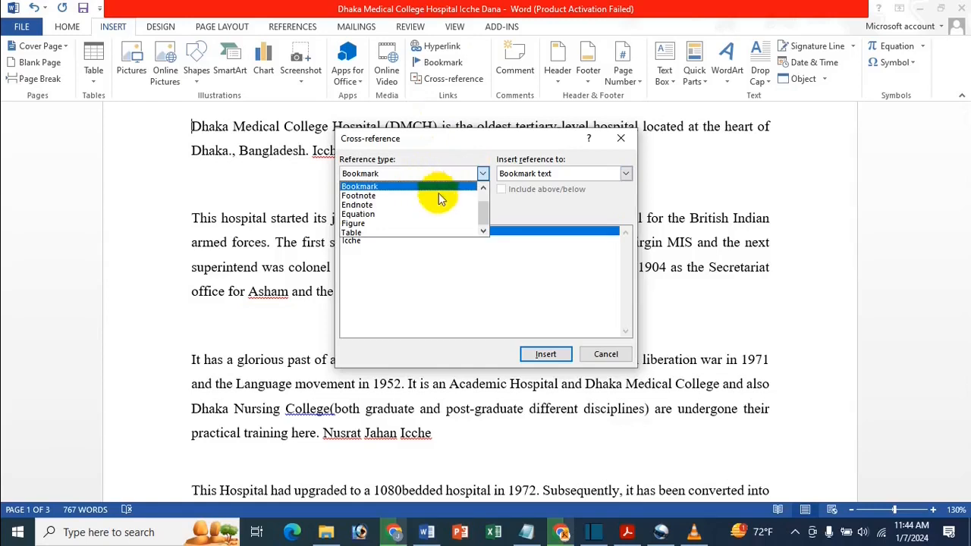
scroll(429, 190, up, 1)
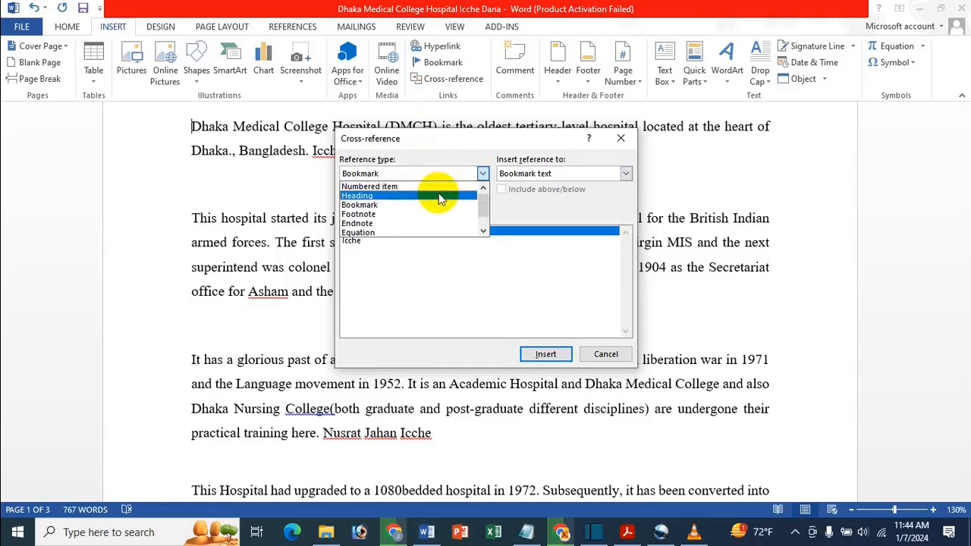
click(388, 198)
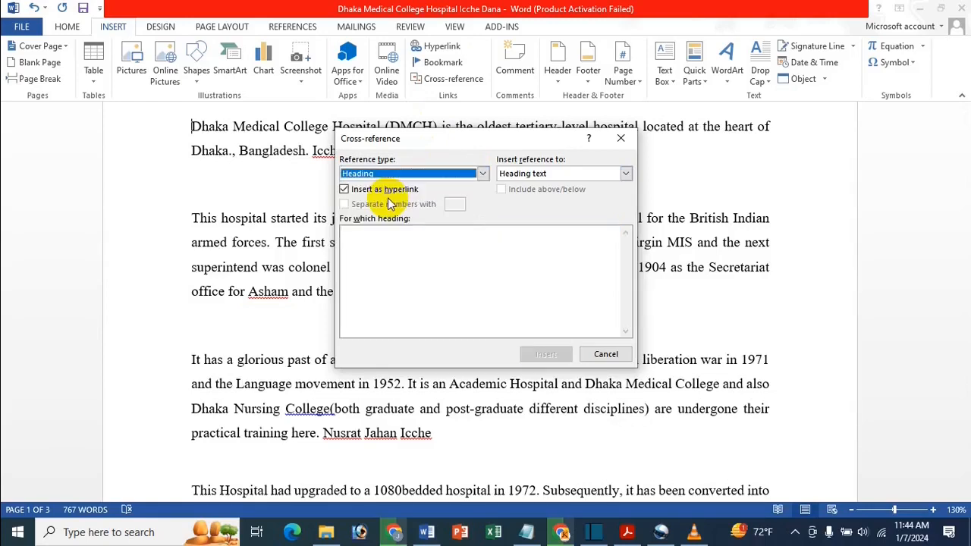
click(483, 173)
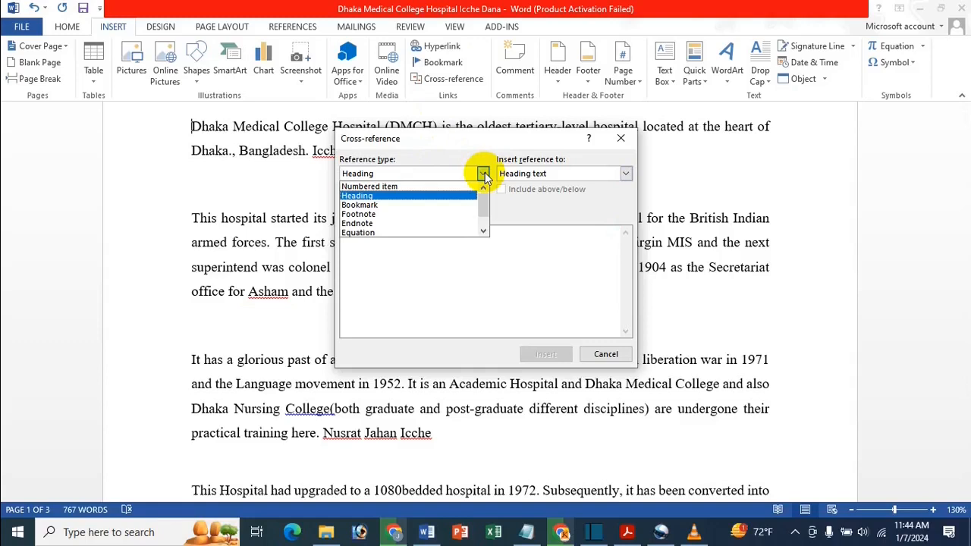
click(548, 201)
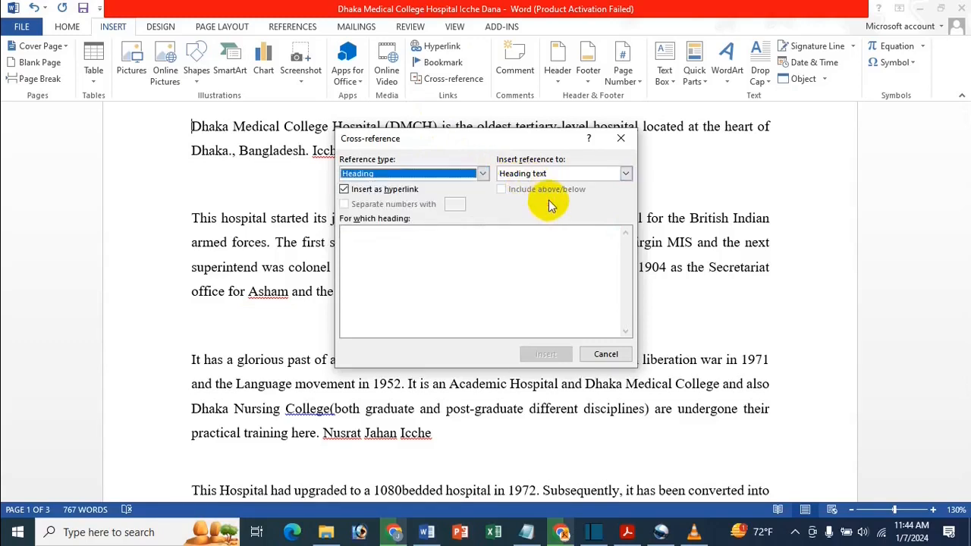
click(484, 173)
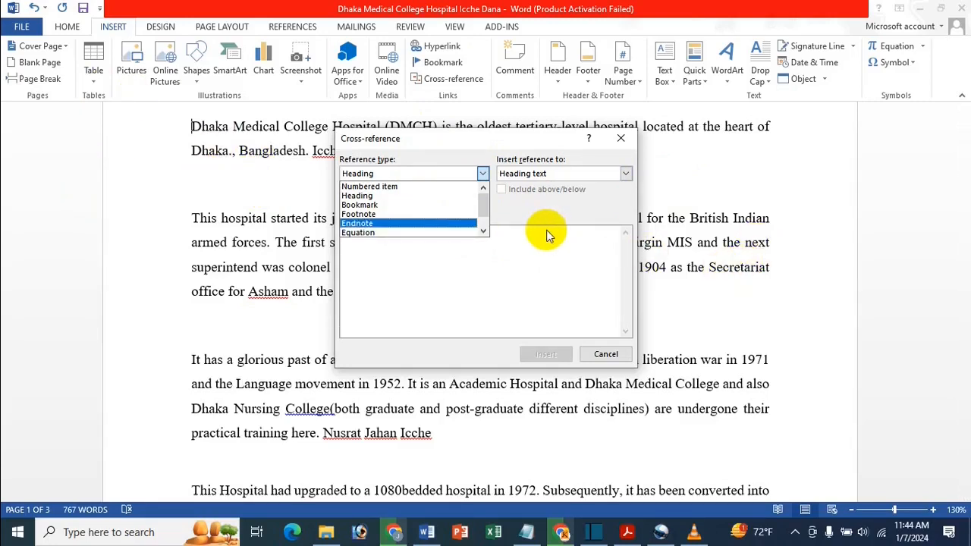
click(392, 213)
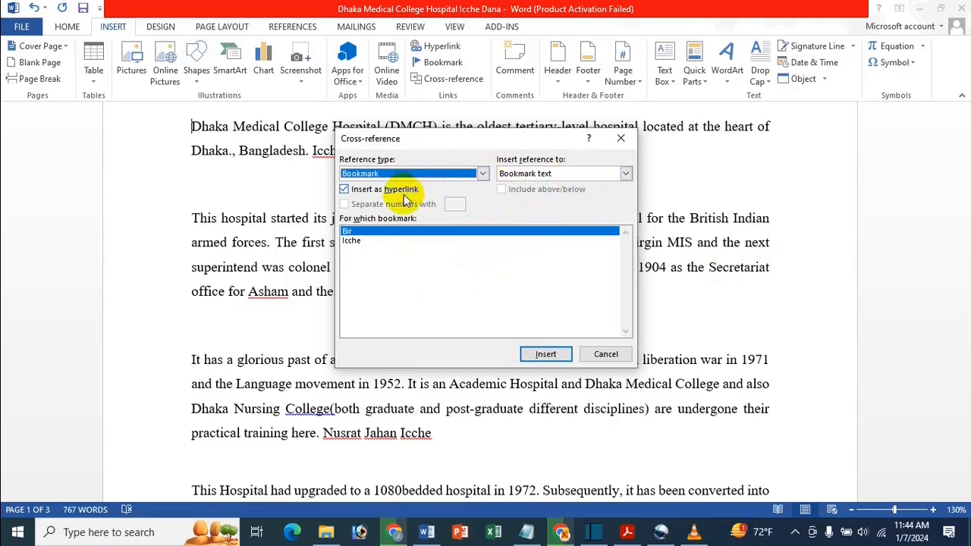
click(620, 138)
scroll(135, 156, up, 2)
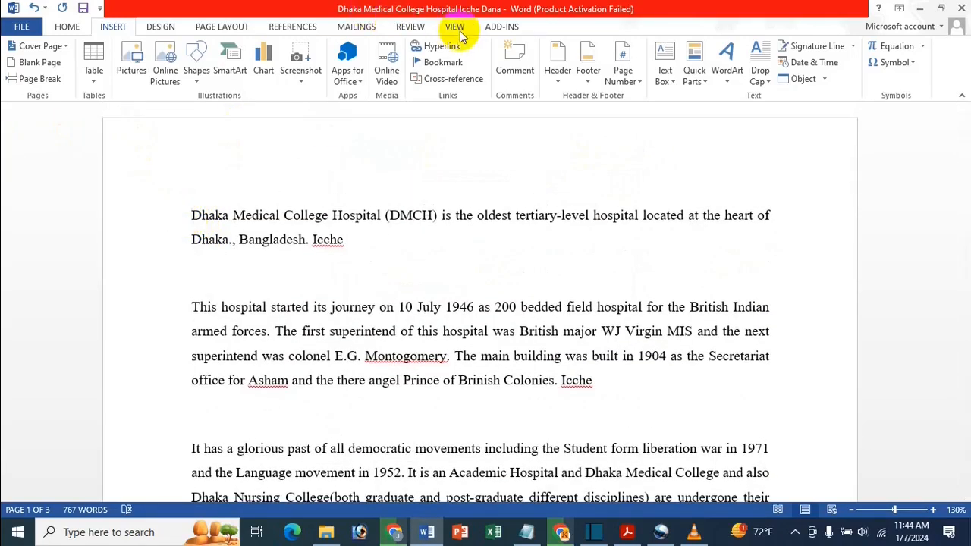
Insert a hyperlinked cross-reference to the bookmark text of "Bir" at the start of the document and close the dialog
click(443, 79)
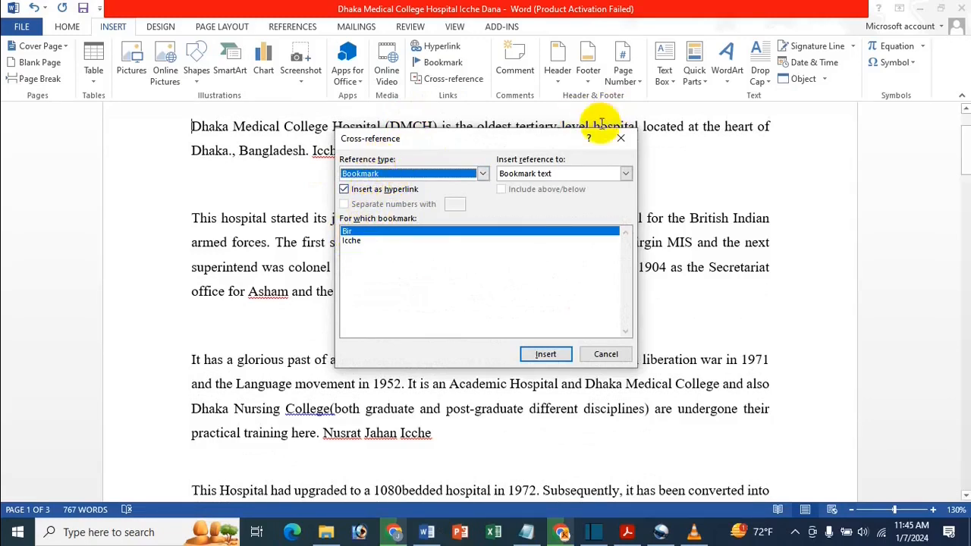
click(626, 175)
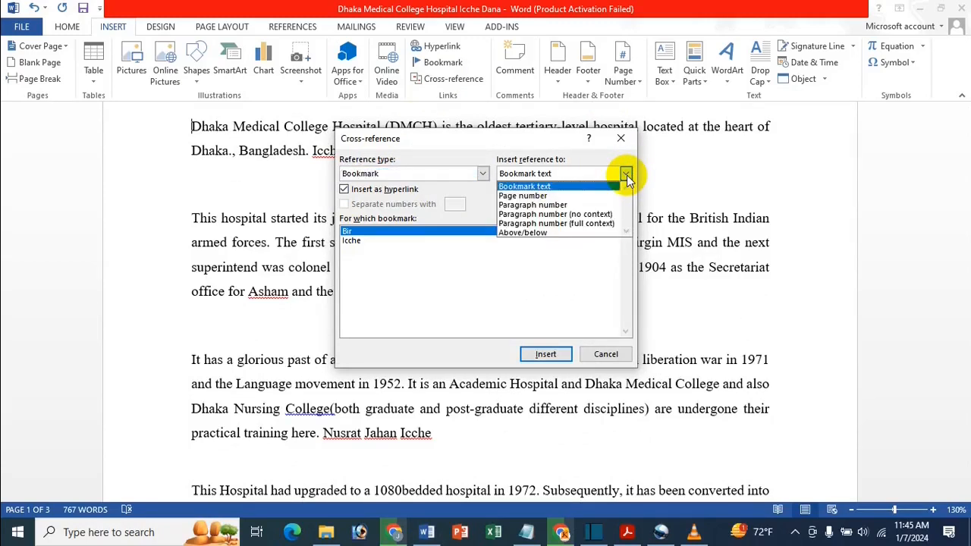
click(535, 186)
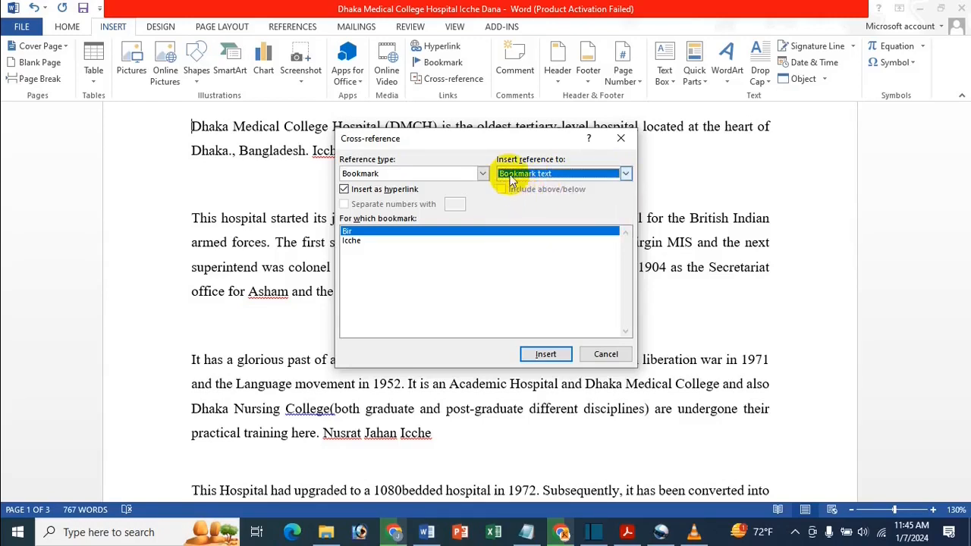
click(543, 353)
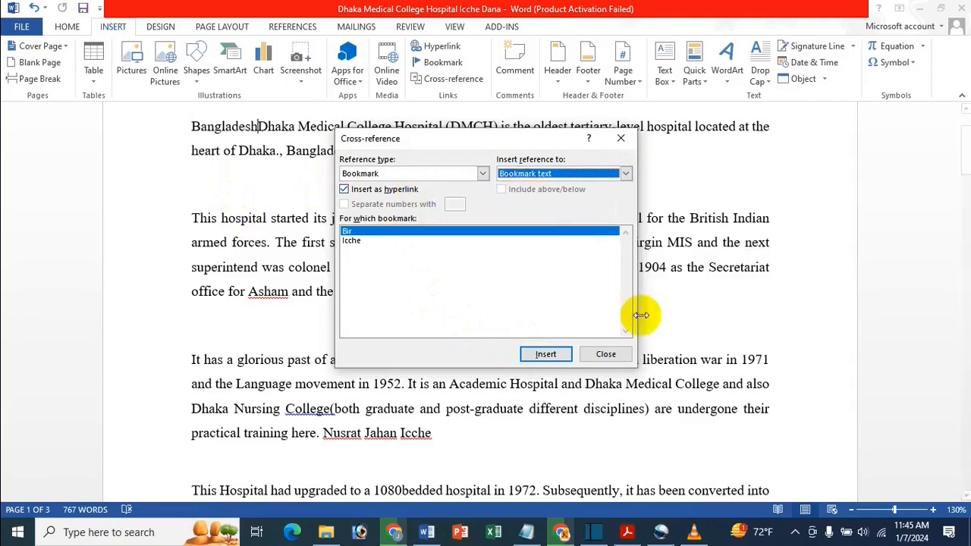
click(605, 355)
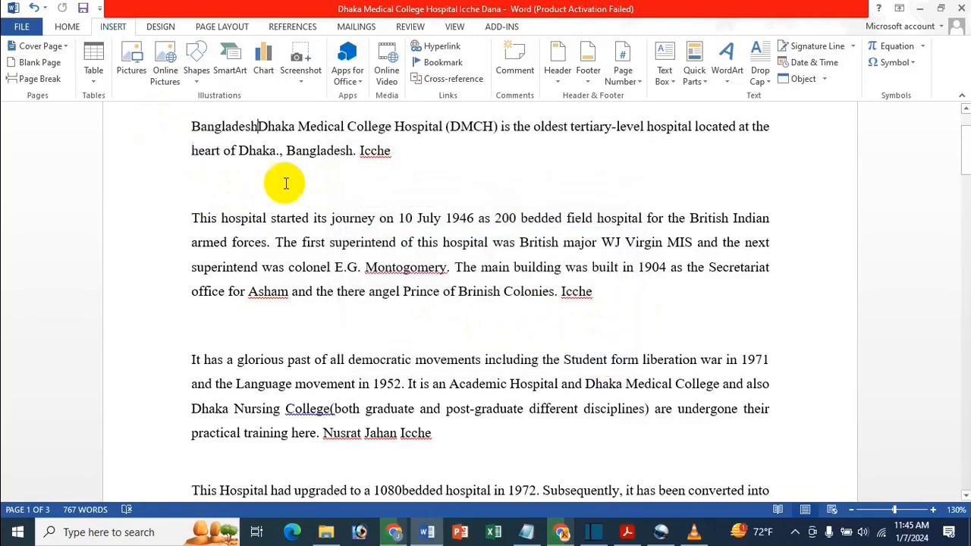
Follow the "Bangladesh" cross-reference at the start of the document to its bookmark and return to page 1
scroll(280, 186, up, 2)
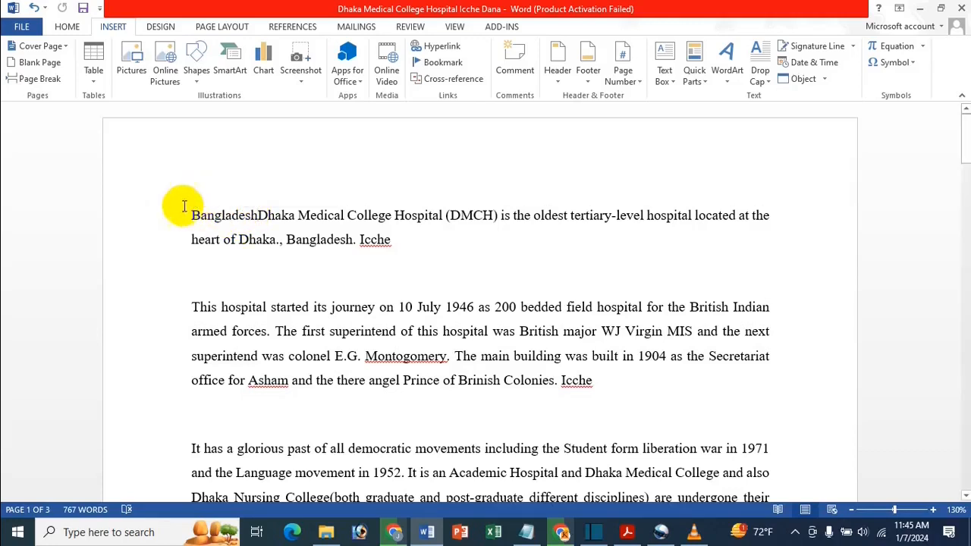
ctrl+click(224, 218)
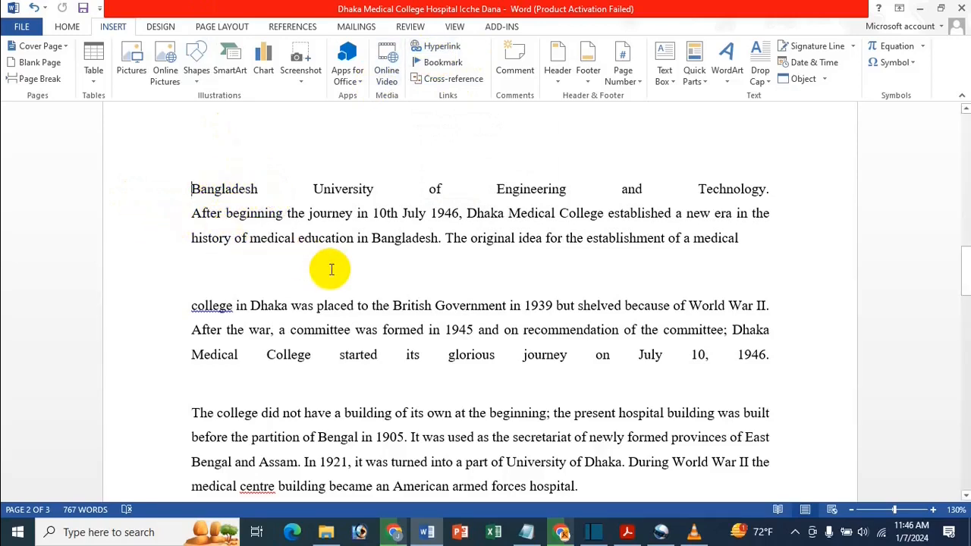
scroll(331, 270, up, 12)
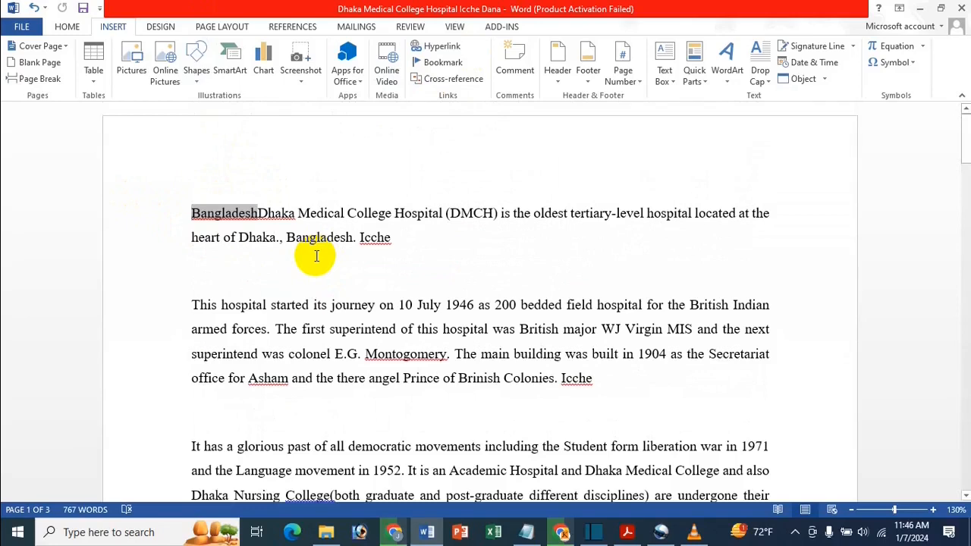
Delete the "Bangladesh" cross-reference at the start of the document and leave one empty line above the first paragraph
key(shift+Right)
key(shift+Right)
key(shift+Right)
key(shift+Right)
key(shift+Right)
key(shift+Right)
key(shift+Right)
key(shift+Right)
key(shift+Right)
key(Delete)
key(Return)
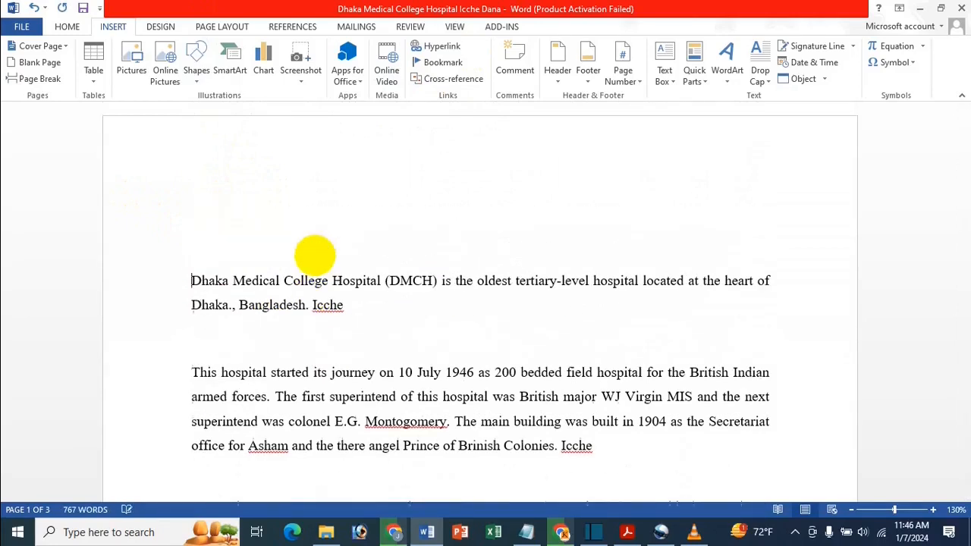
key(BackSpace)
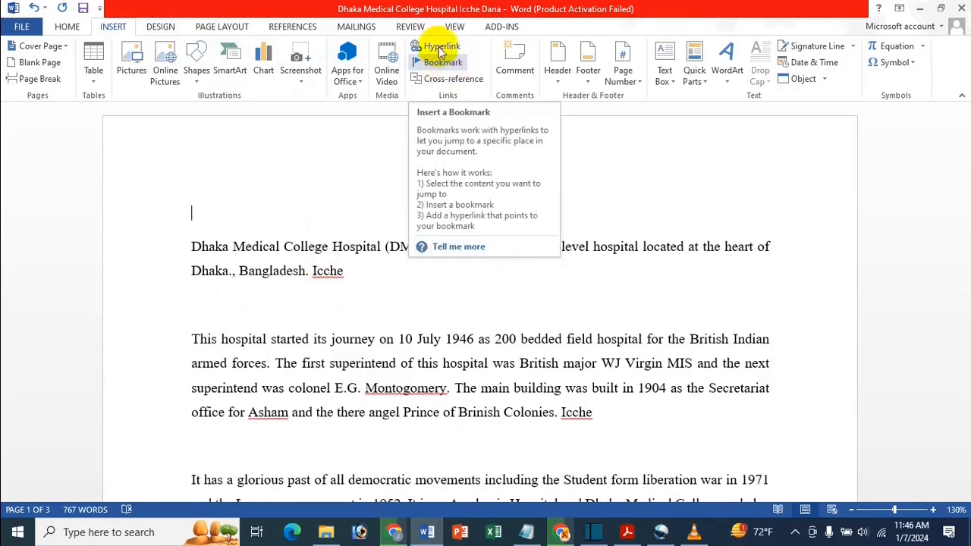
Insert a hyperlinked cross-reference to the bookmark text of "Icche" on the empty first line and close the dialog
click(448, 84)
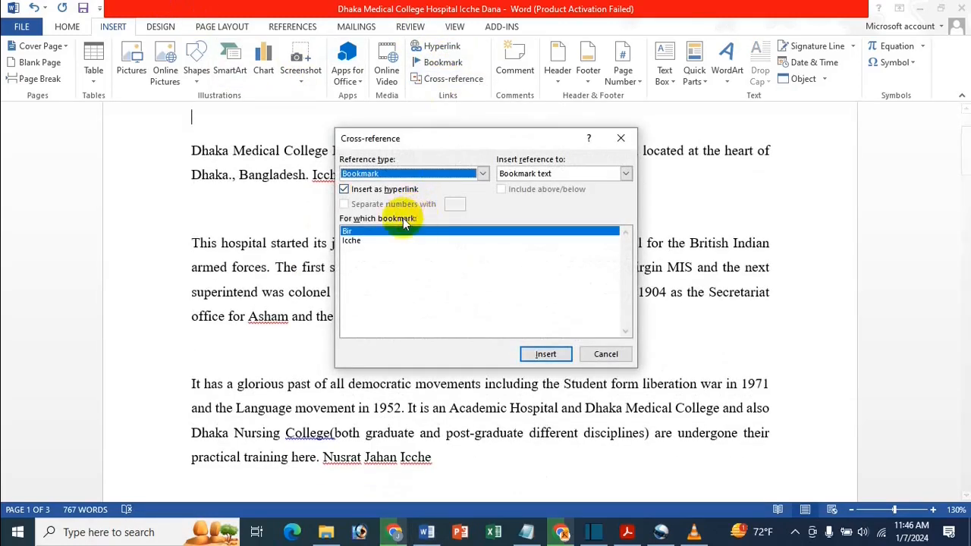
click(367, 241)
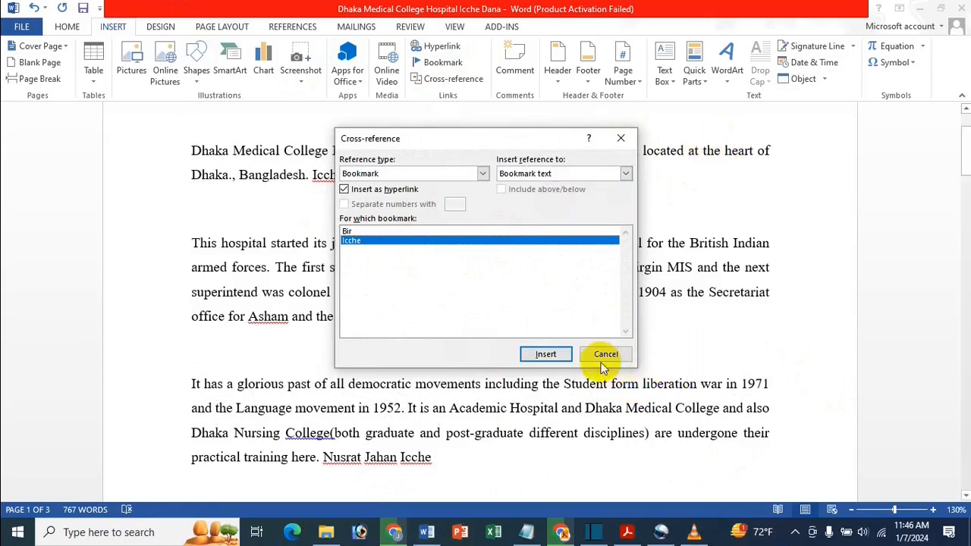
click(568, 355)
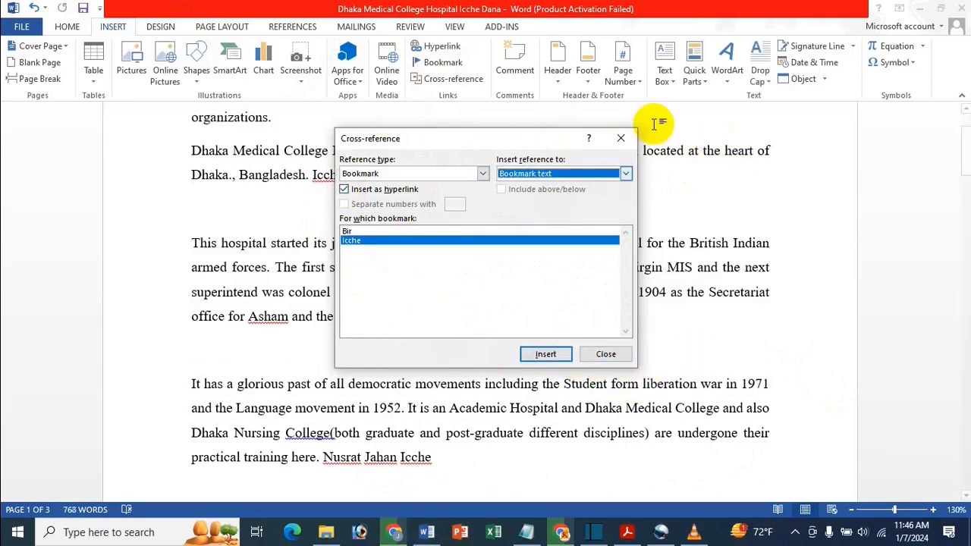
click(621, 143)
scroll(440, 175, up, 2)
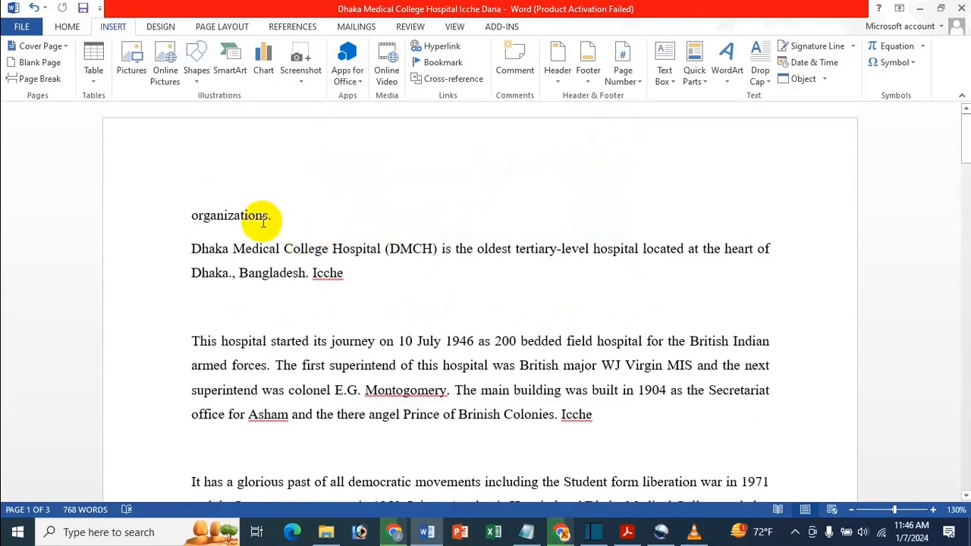
Follow the "organizations." cross-reference to its bookmark and return to the start of the document
click(277, 208)
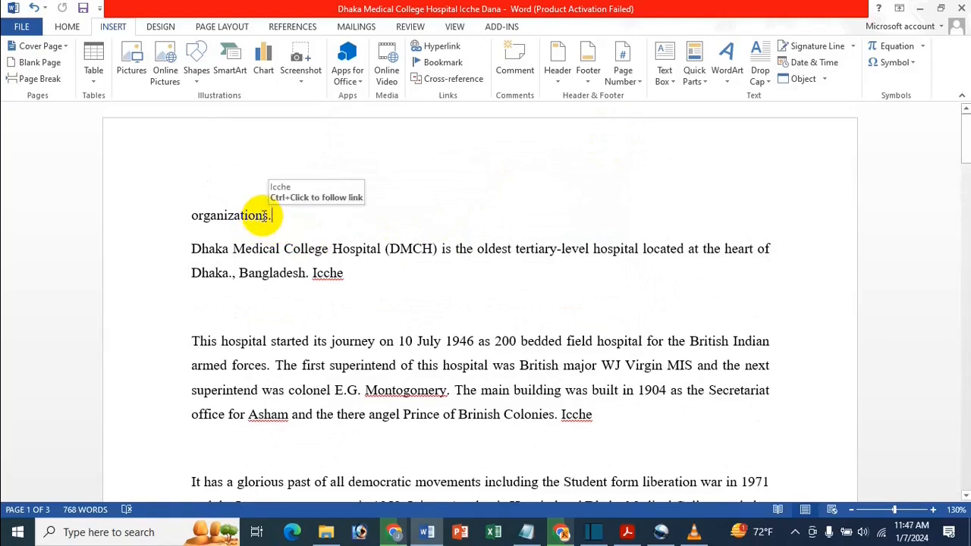
ctrl+click(266, 215)
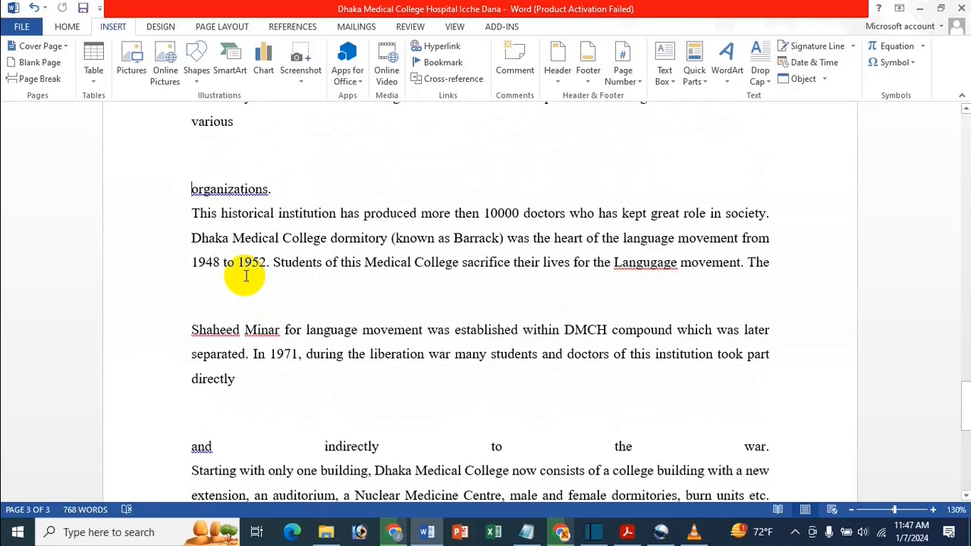
key(ctrl+Home)
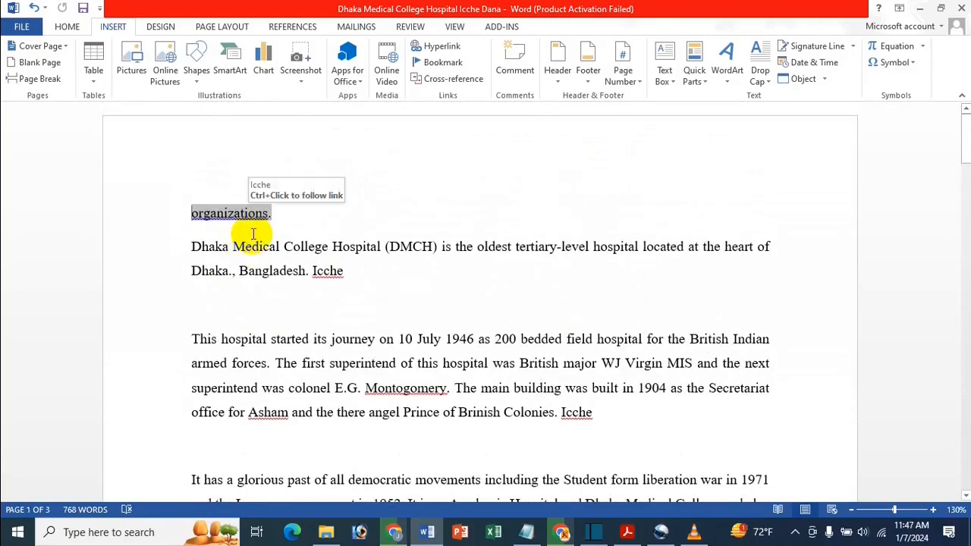
Replace the "organizations." cross-reference with a hyperlinked cross-reference to the paragraph number of bookmark "Bir" and close the dialog
double_click(253, 233)
key(Delete)
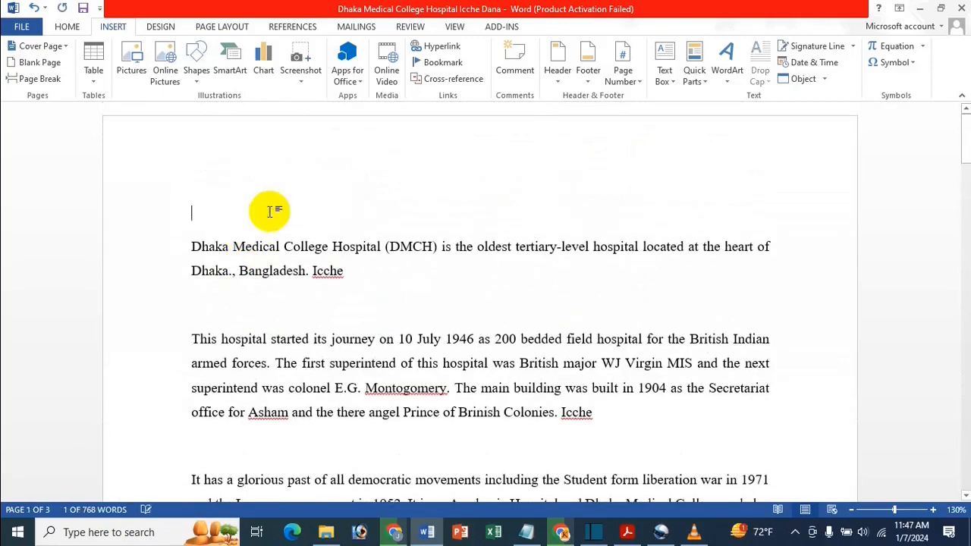
click(448, 79)
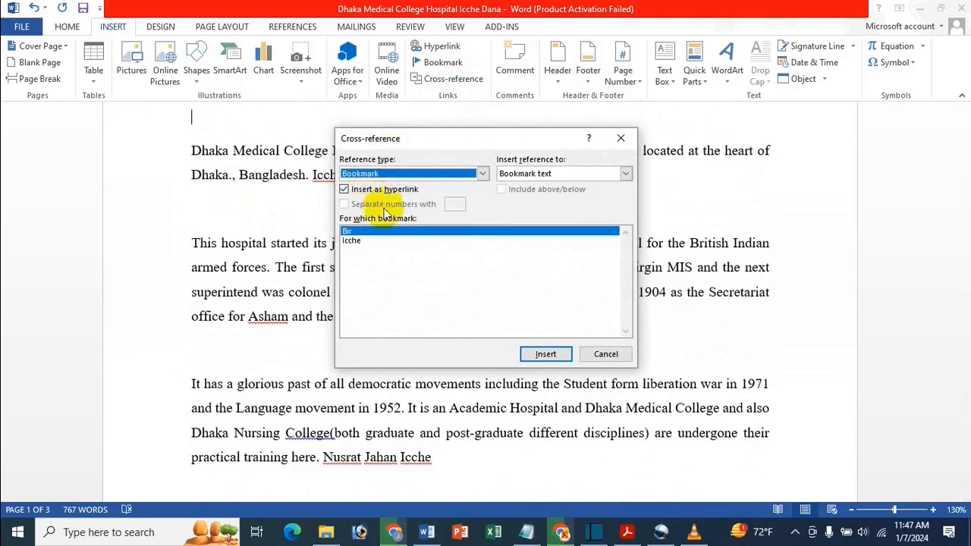
click(382, 233)
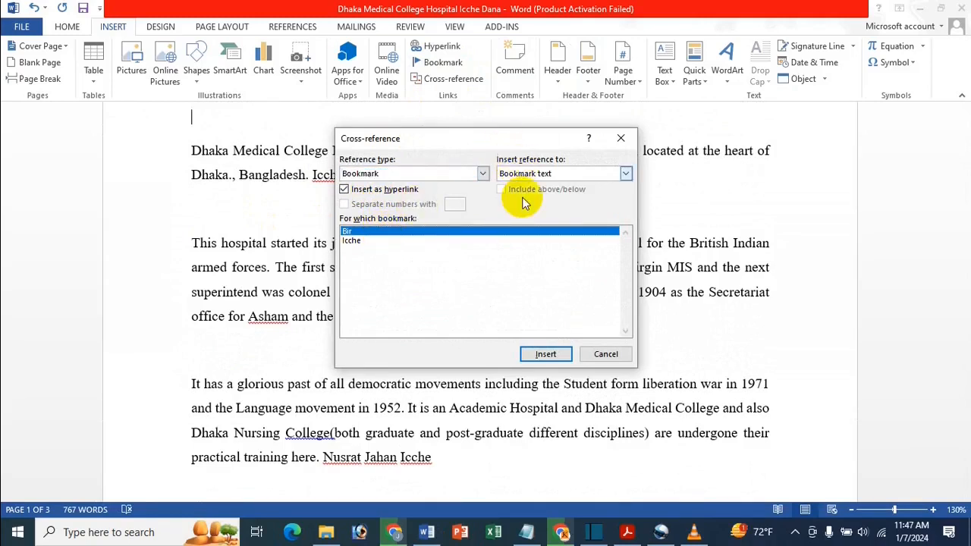
click(626, 173)
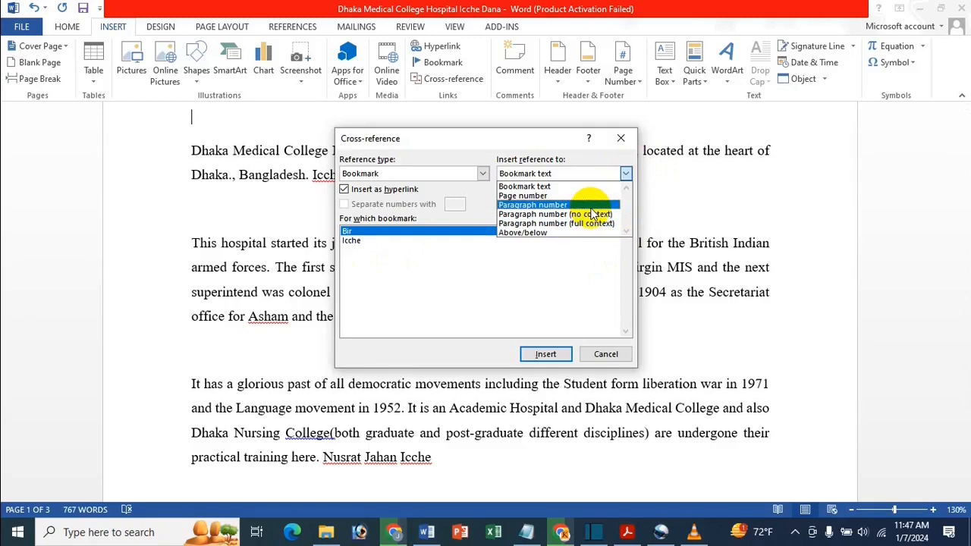
click(592, 205)
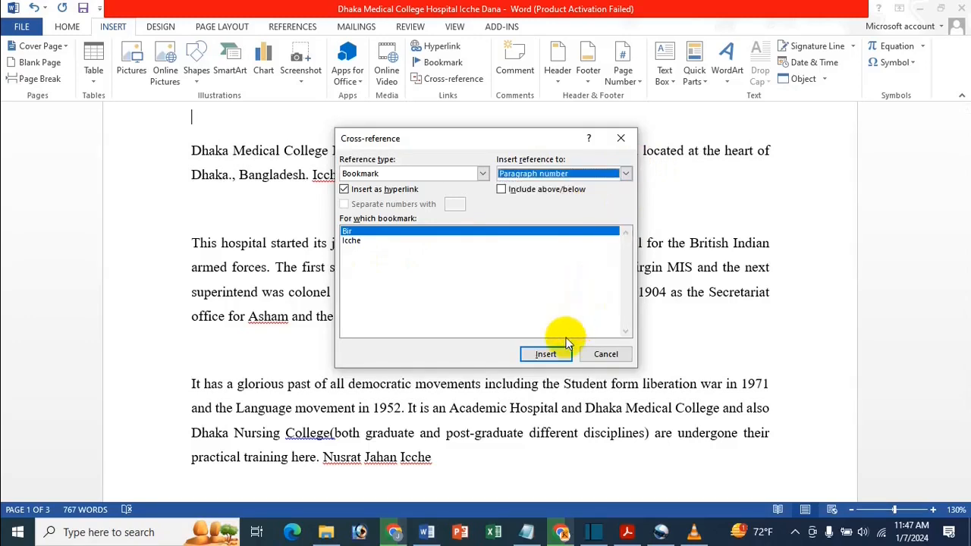
click(546, 357)
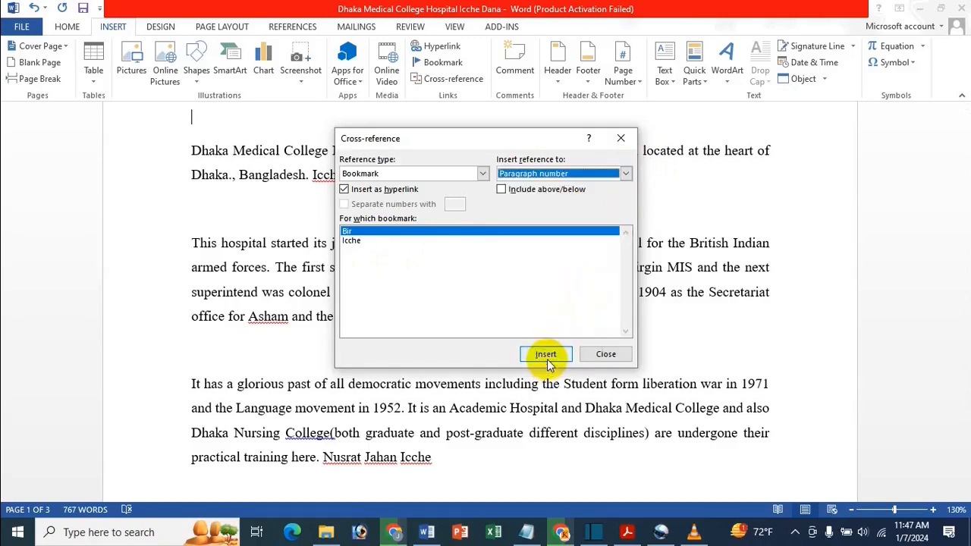
click(620, 138)
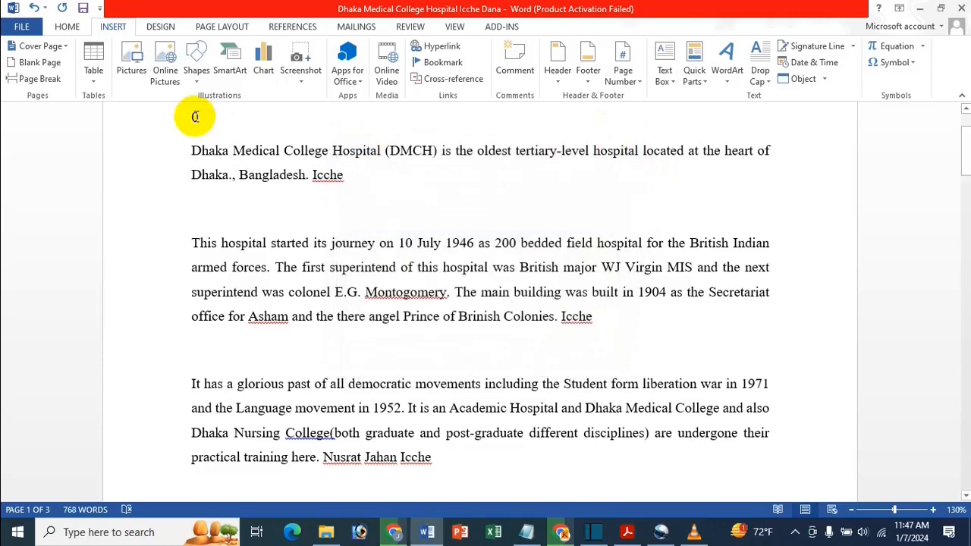
Follow the "0" cross-reference on the first line to its bookmark and return to page 1
scroll(195, 116, up, 2)
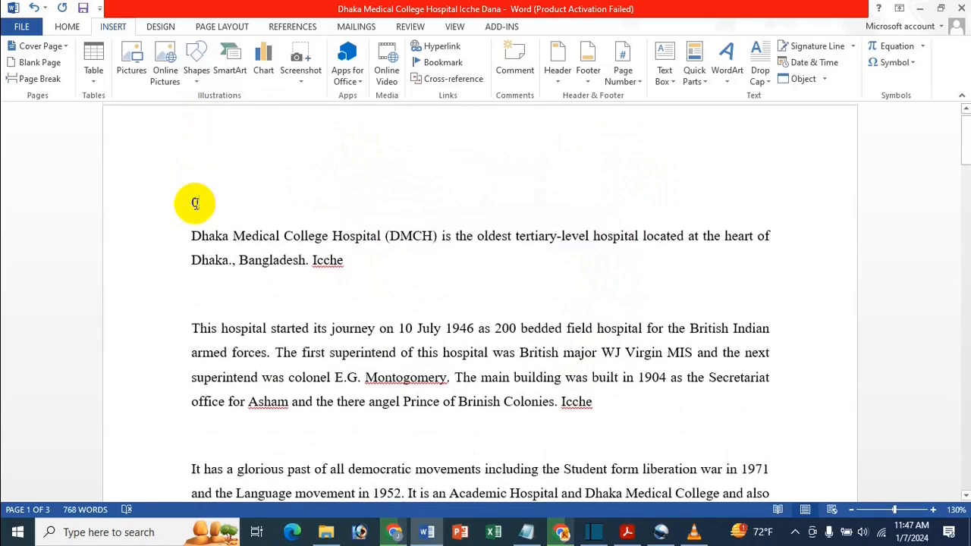
click(196, 206)
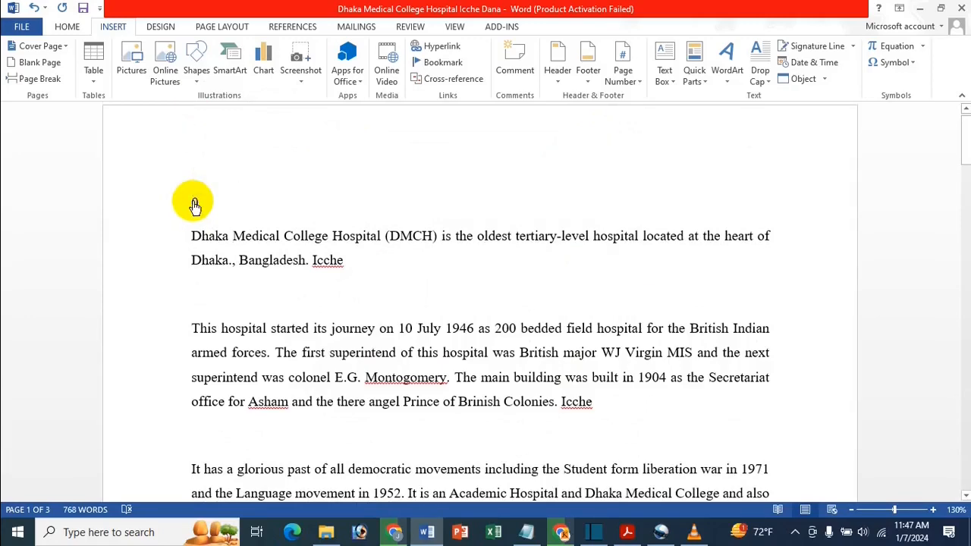
ctrl+click(194, 201)
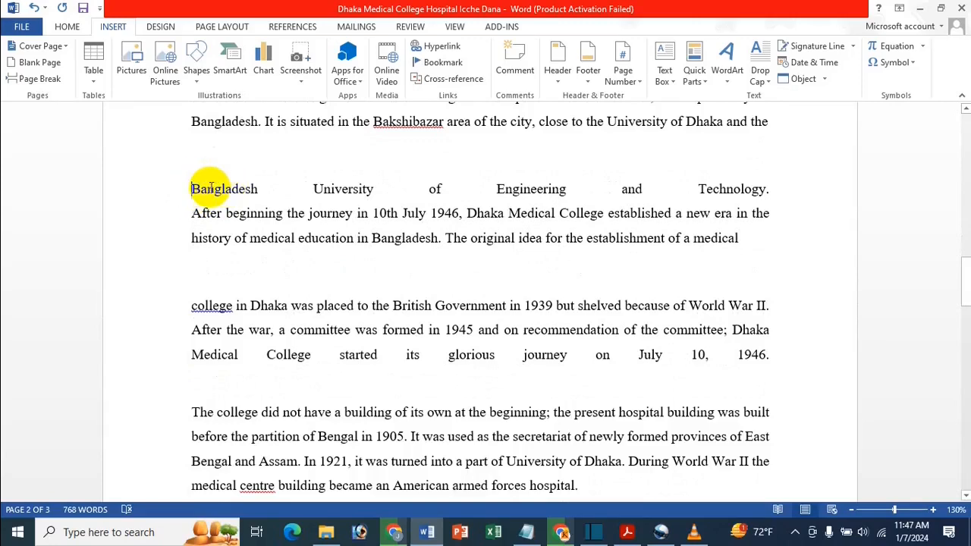
scroll(482, 332, up, 15)
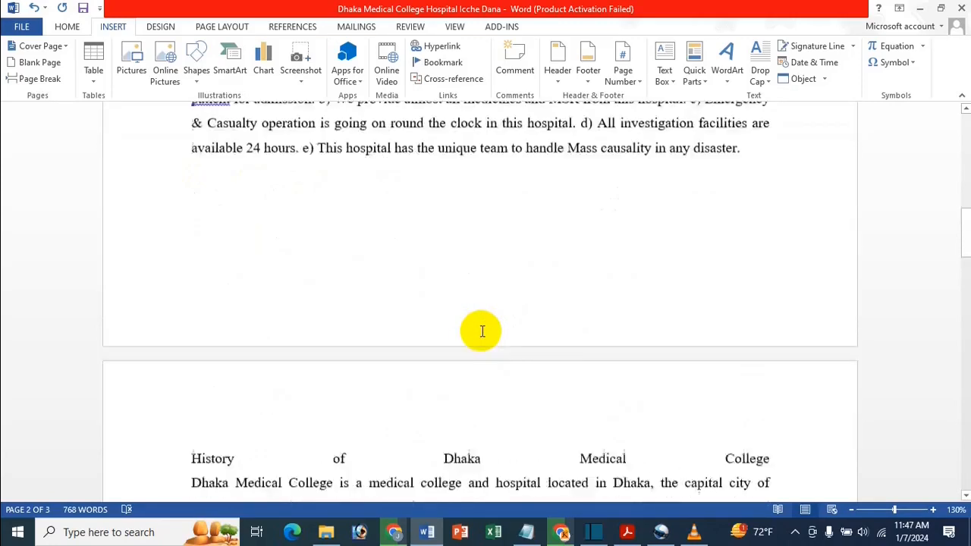
scroll(481, 332, up, 3)
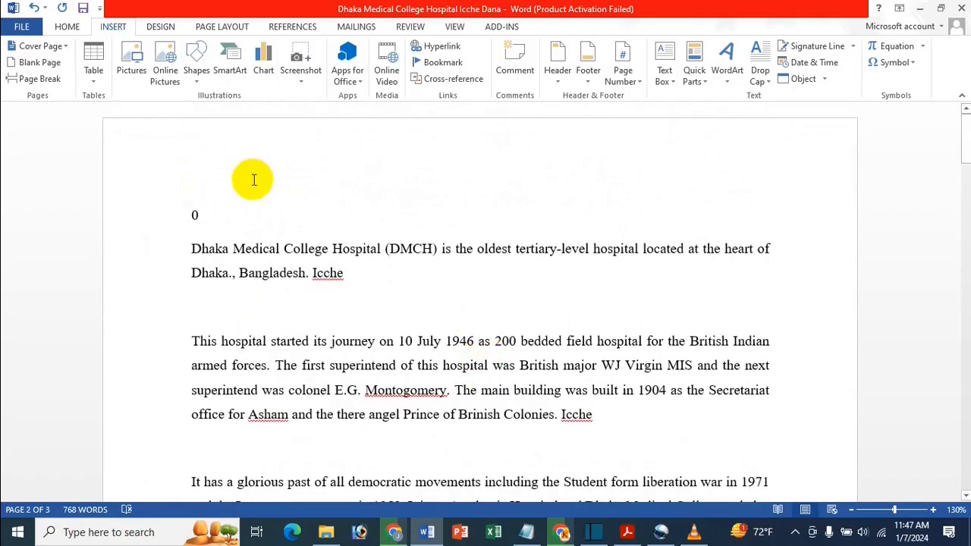
Delete the "0" cross-reference from the first line, keeping an empty line above the first paragraph
click(169, 210)
click(169, 210)
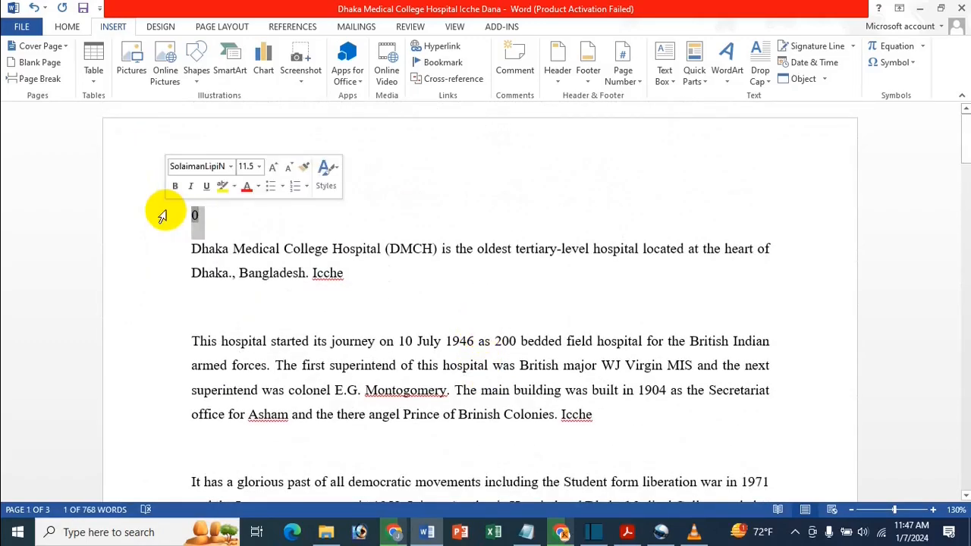
key(Delete)
key(Return)
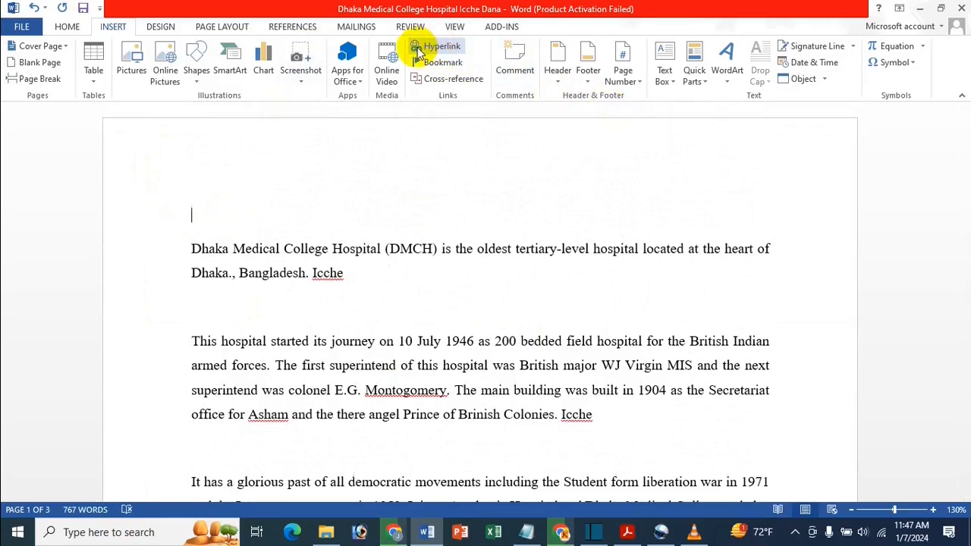
Check the Footnote reference type in the Cross-reference dialog and close it without inserting anything
click(428, 79)
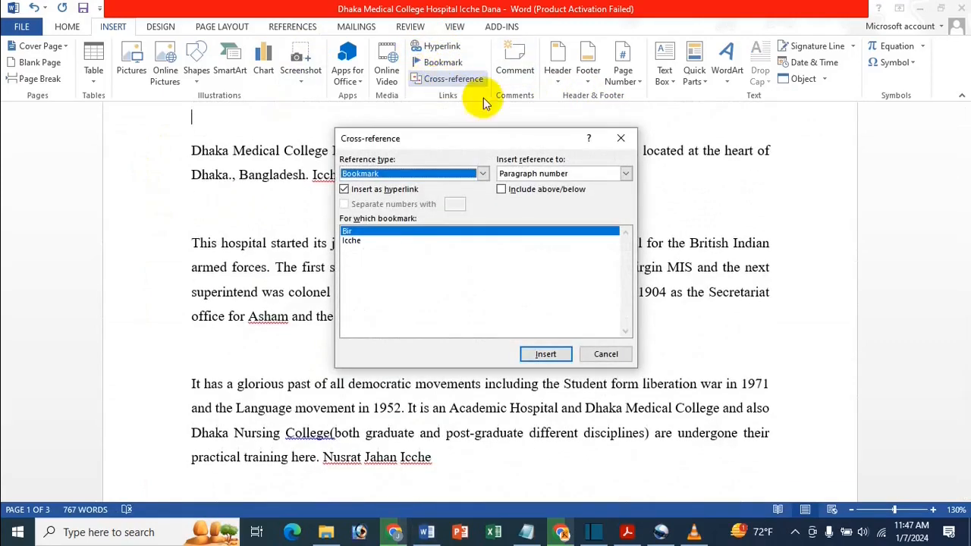
click(455, 176)
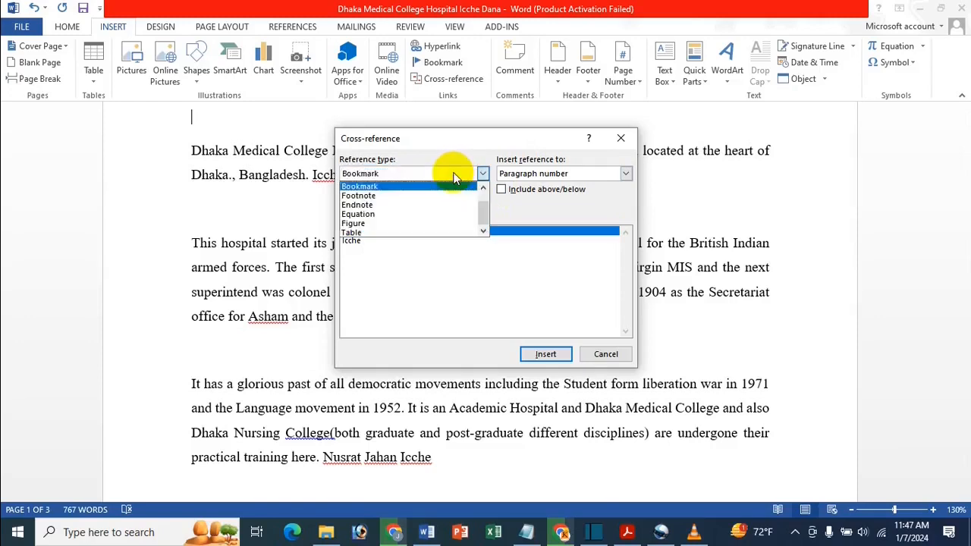
click(367, 197)
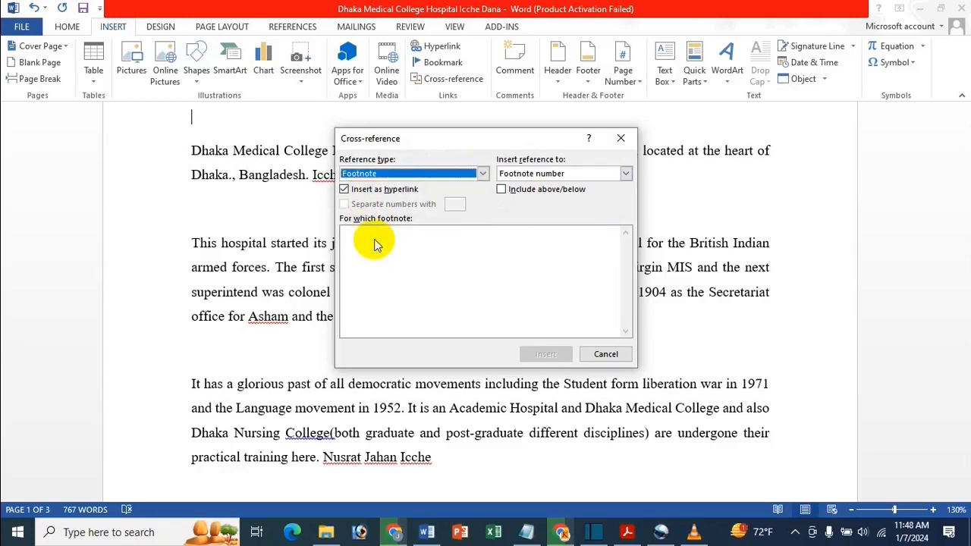
click(622, 138)
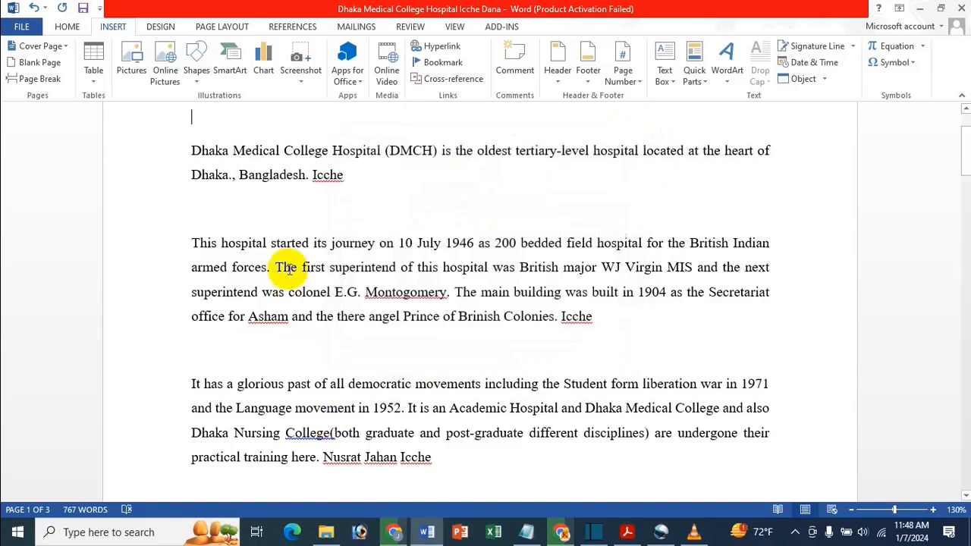
Insert a footnote after "b)" near the end of page 1 with the text "Icche And Bir Baby" and return to the document start
scroll(287, 268, down, 1)
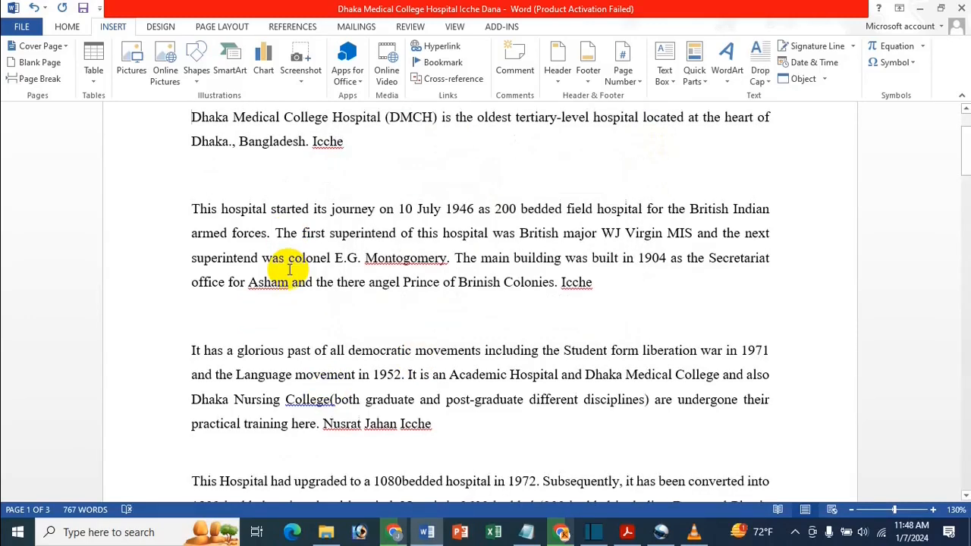
scroll(224, 267, up, 1)
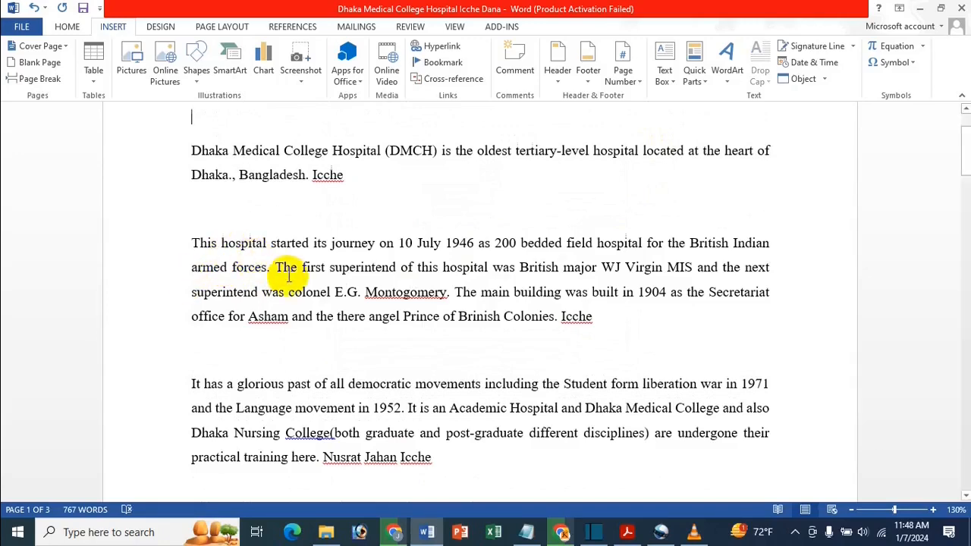
scroll(288, 277, down, 10)
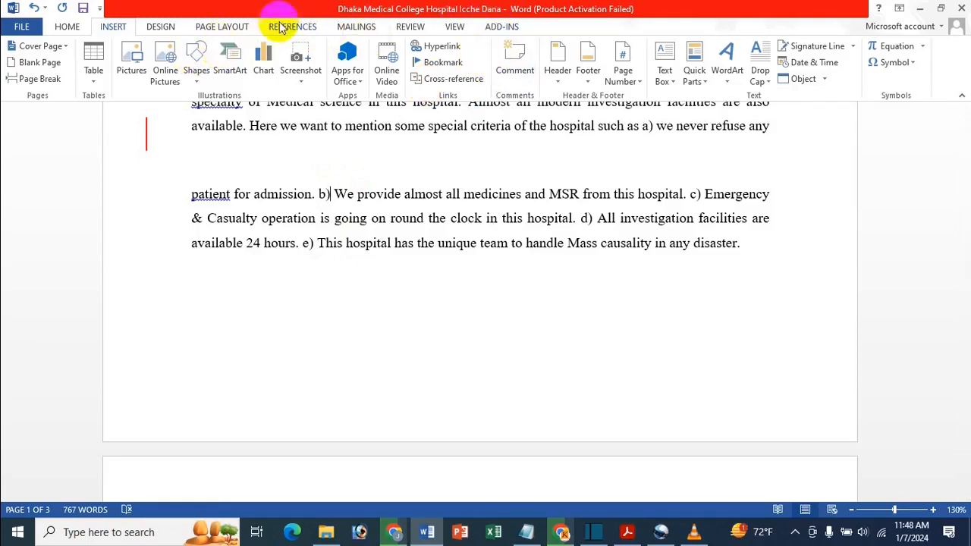
click(292, 28)
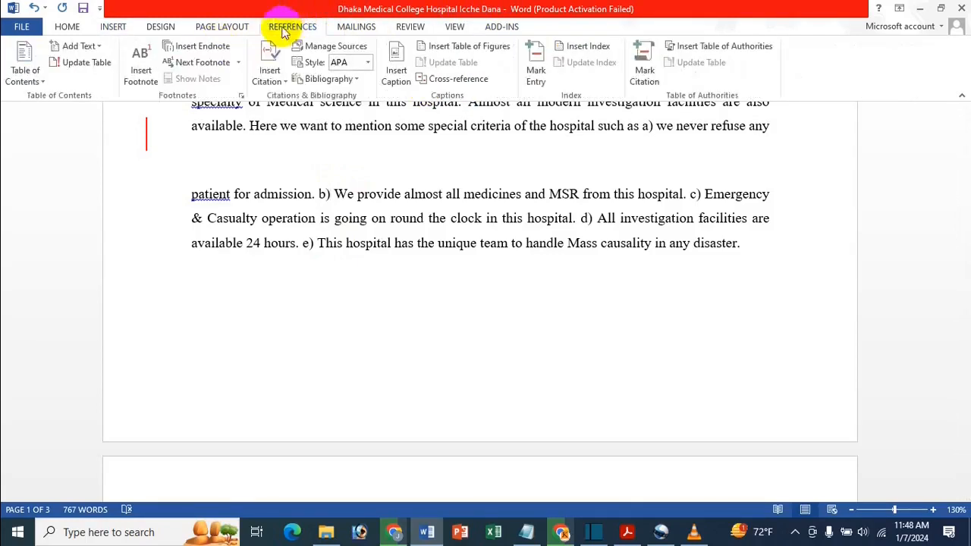
click(140, 78)
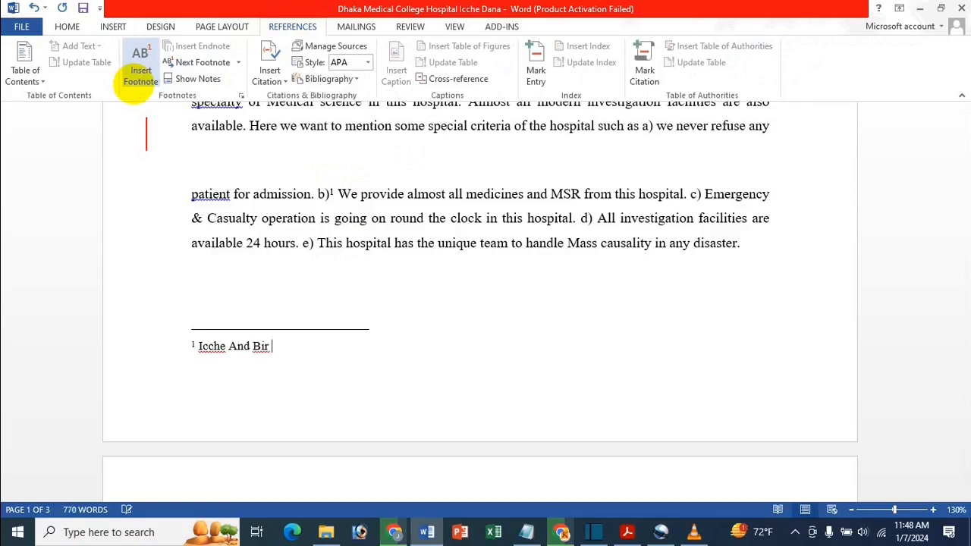
text(Icche And Bir Baby)
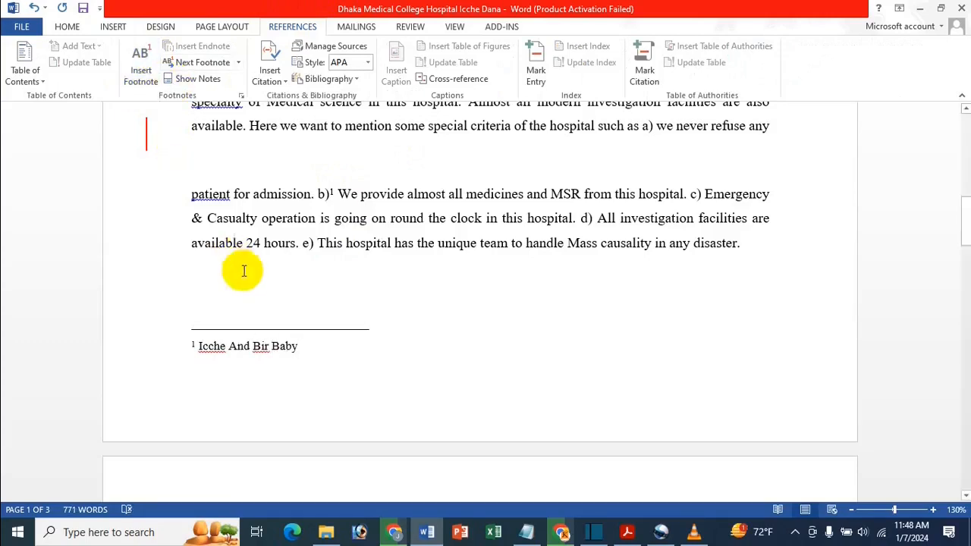
click(299, 245)
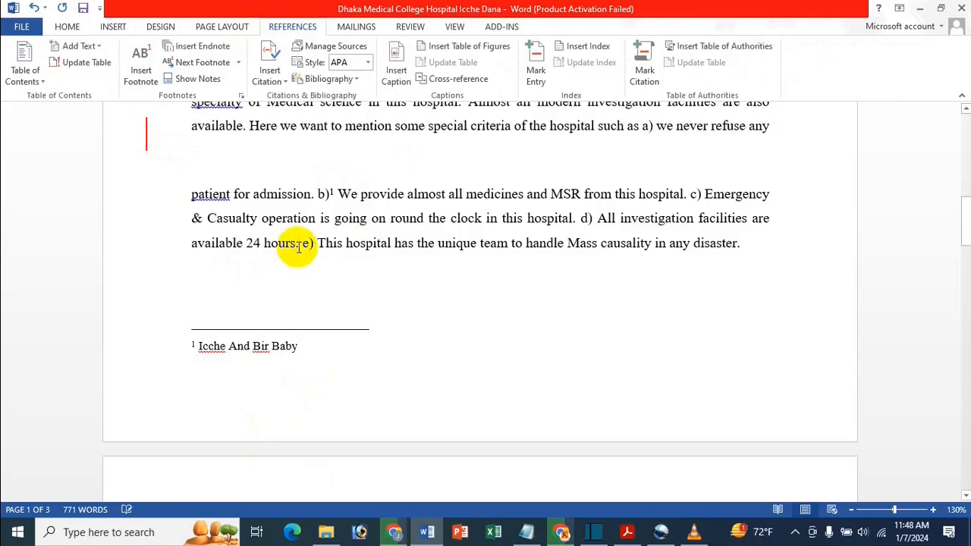
key(ctrl+Home)
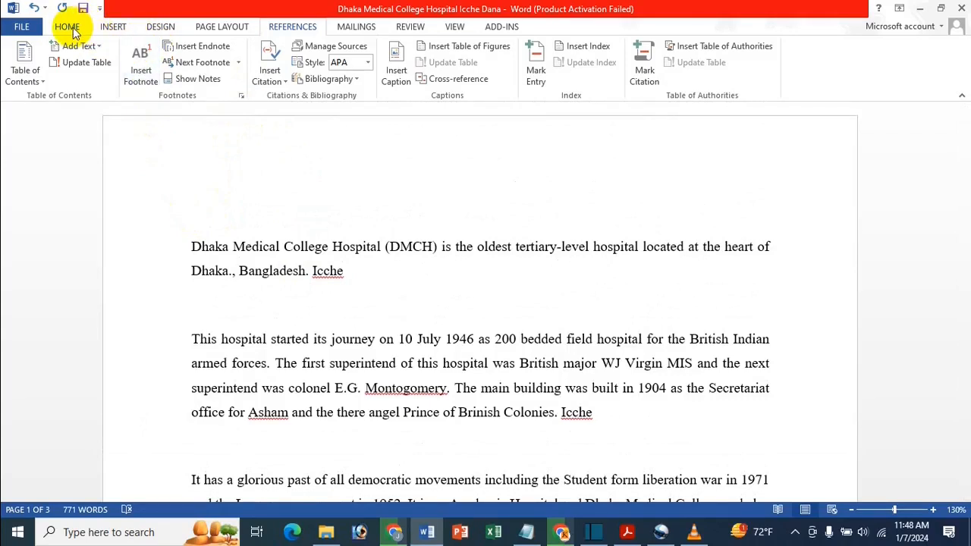
Insert a cross-reference on the empty first line to the page number of the footnote "Icche And Bir Baby"
click(113, 26)
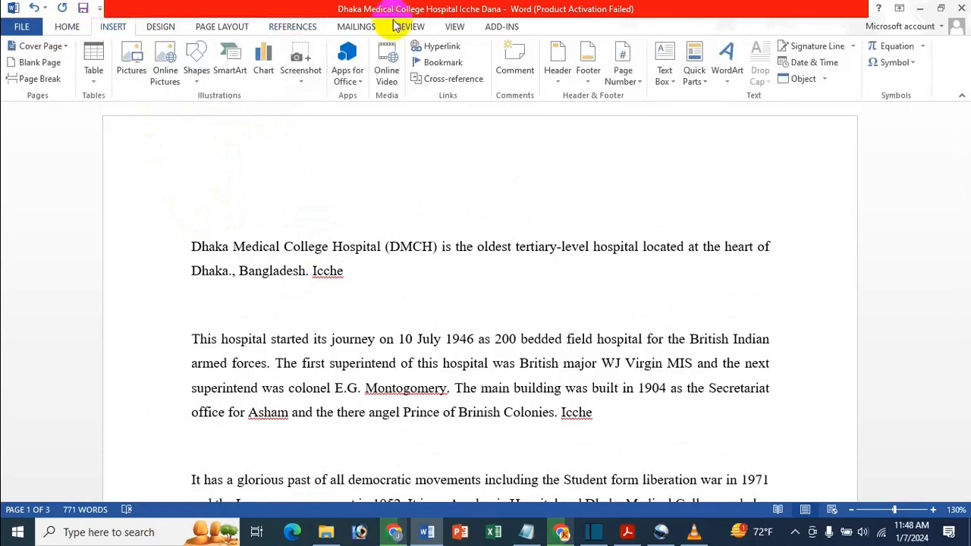
click(419, 79)
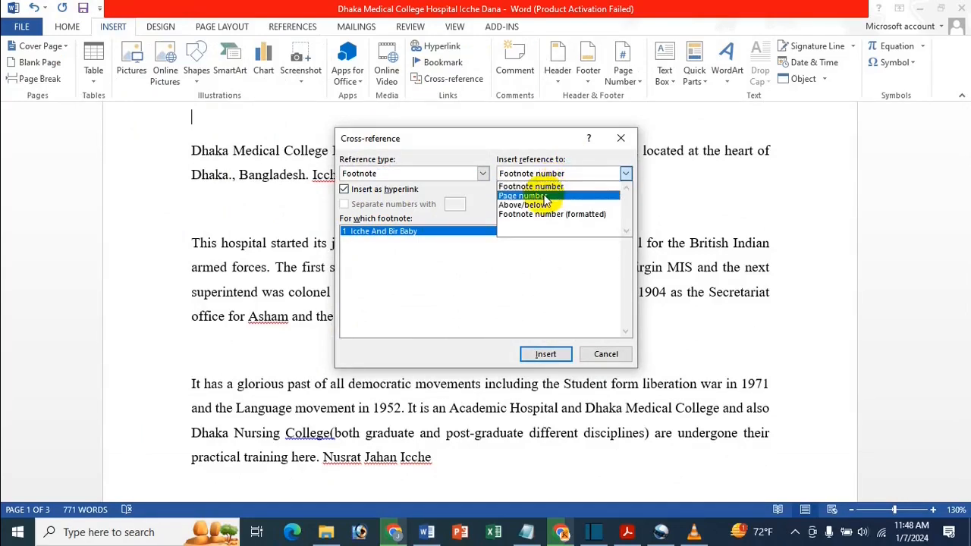
click(548, 196)
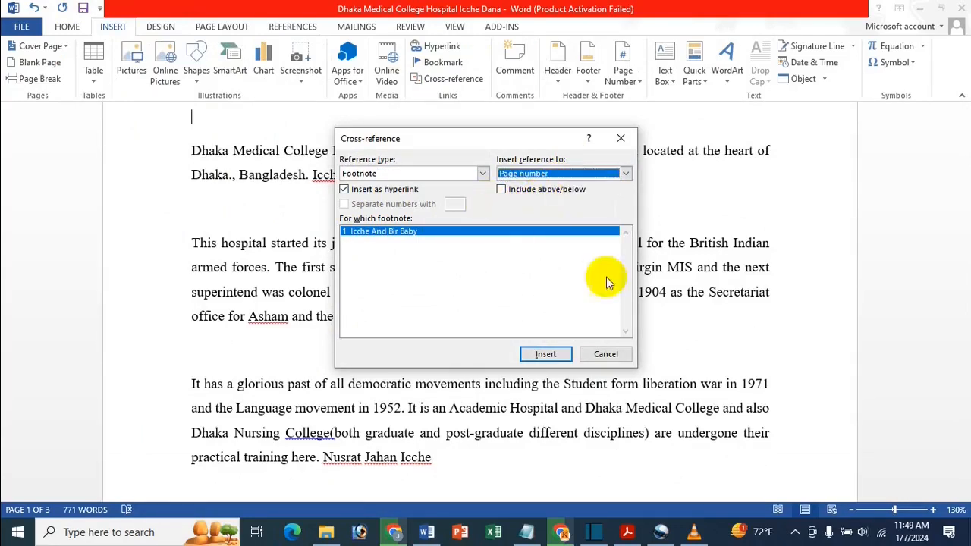
click(552, 358)
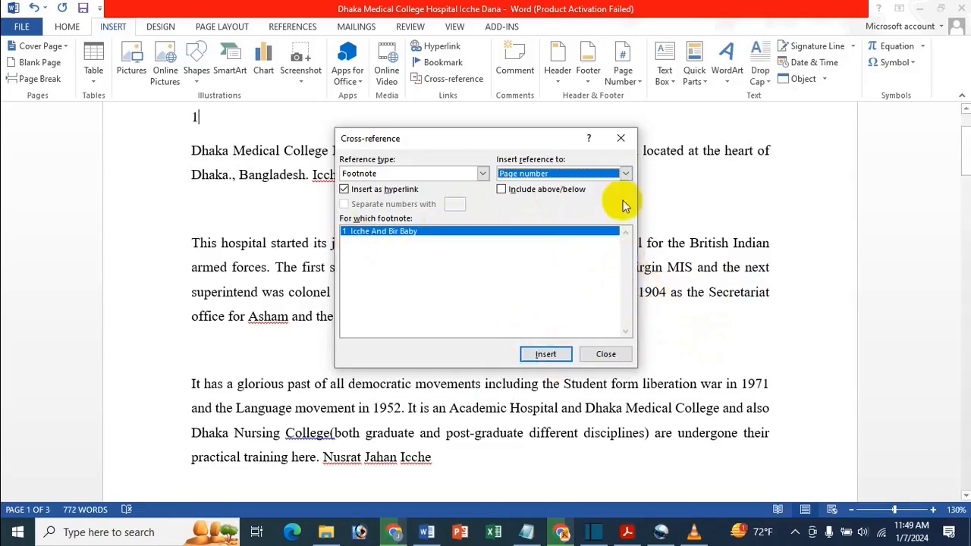
click(620, 142)
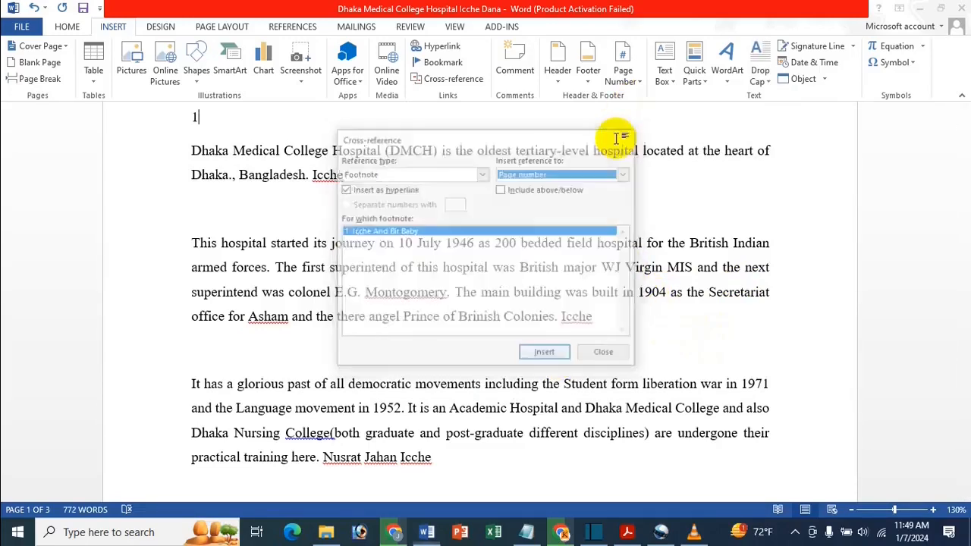
Follow the "1" cross-reference on the first line to its footnote at the end of page 1
scroll(245, 181, up, 1)
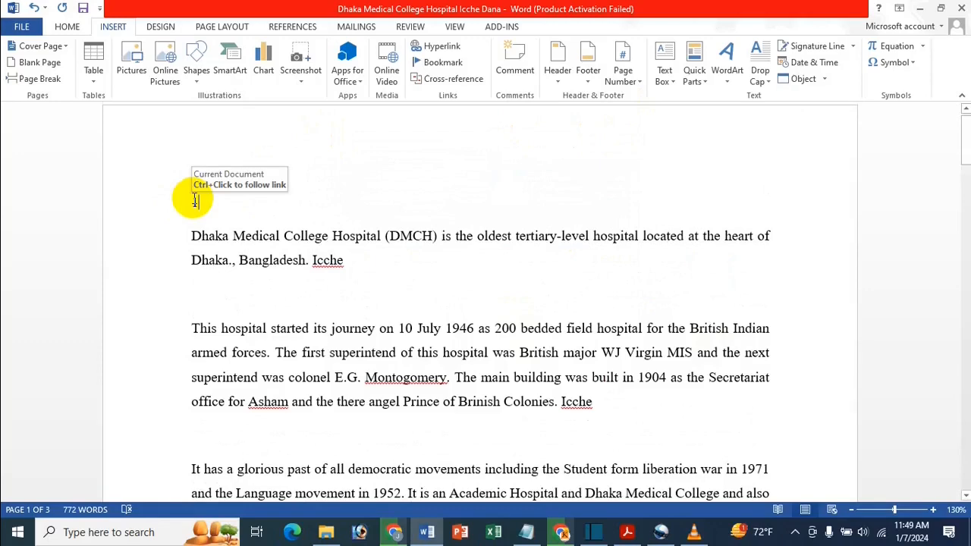
ctrl+click(194, 202)
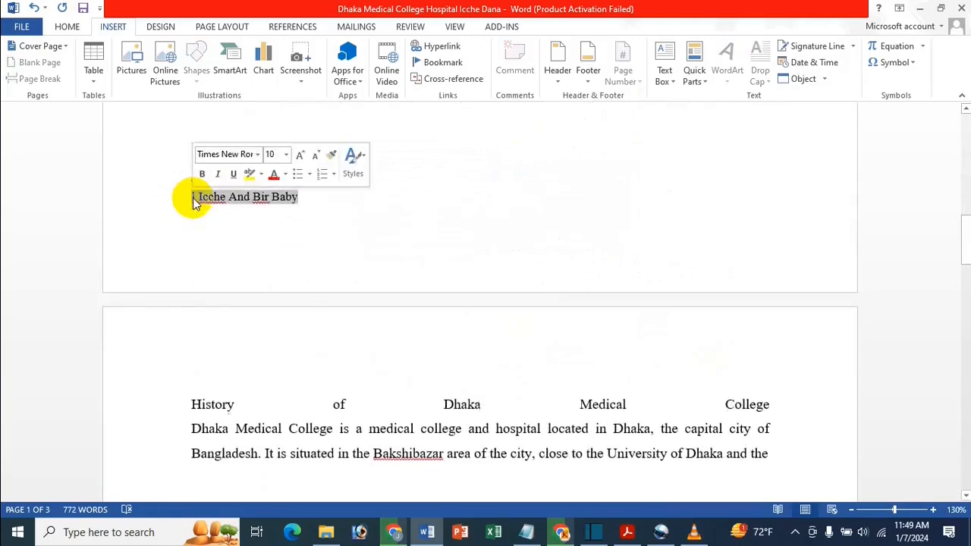
click(358, 230)
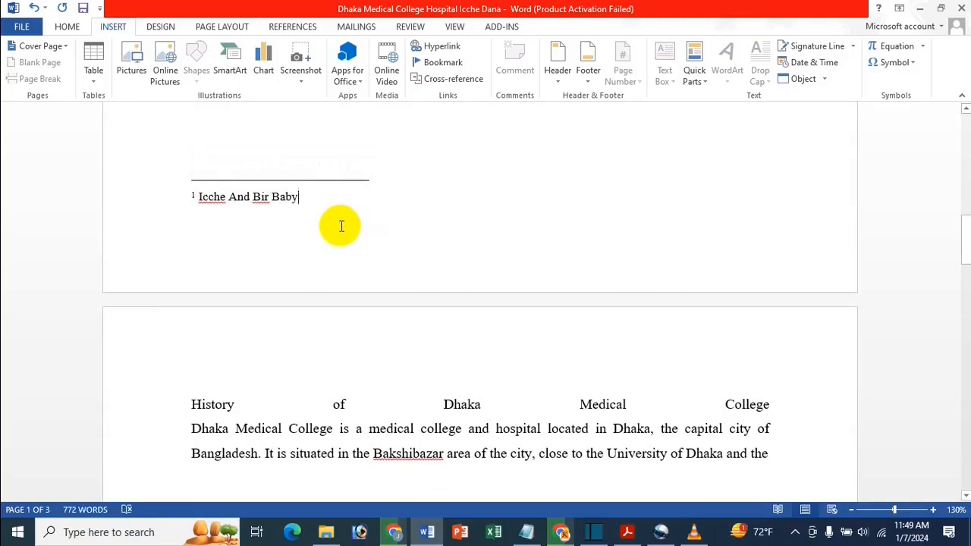
Try deleting the footnote text, and undo that together with the page-number cross-reference on the first line
key(shift+Home)
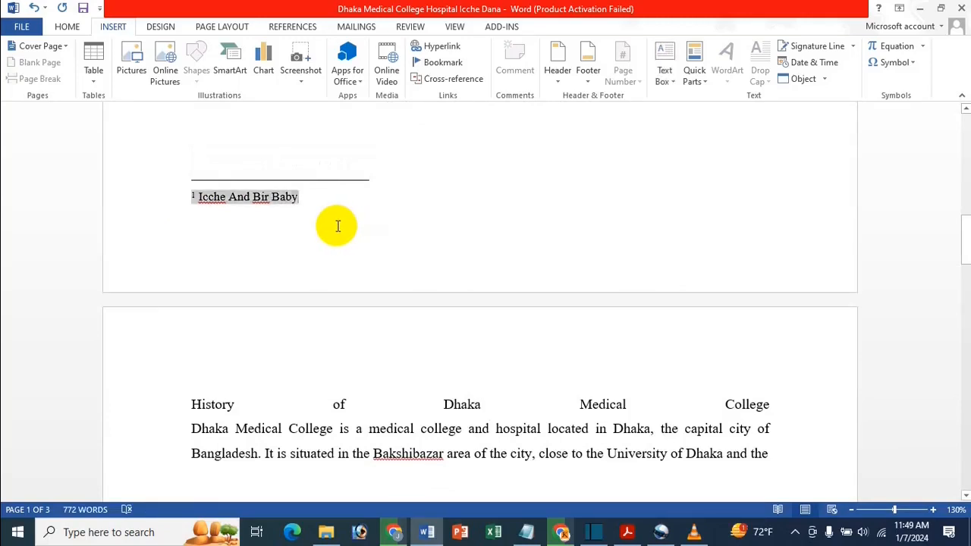
key(BackSpace)
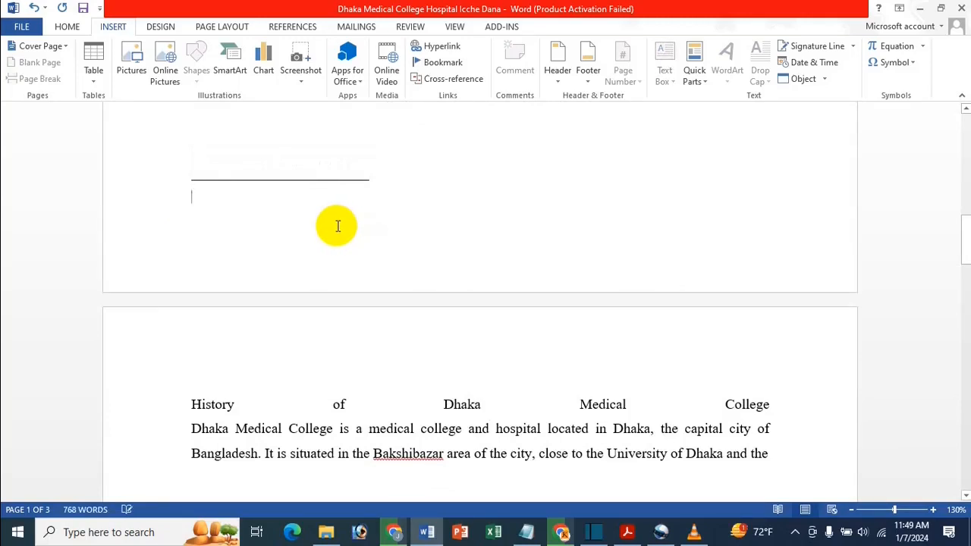
key(ctrl+z)
key(ctrl+z)
key(ctrl+z)
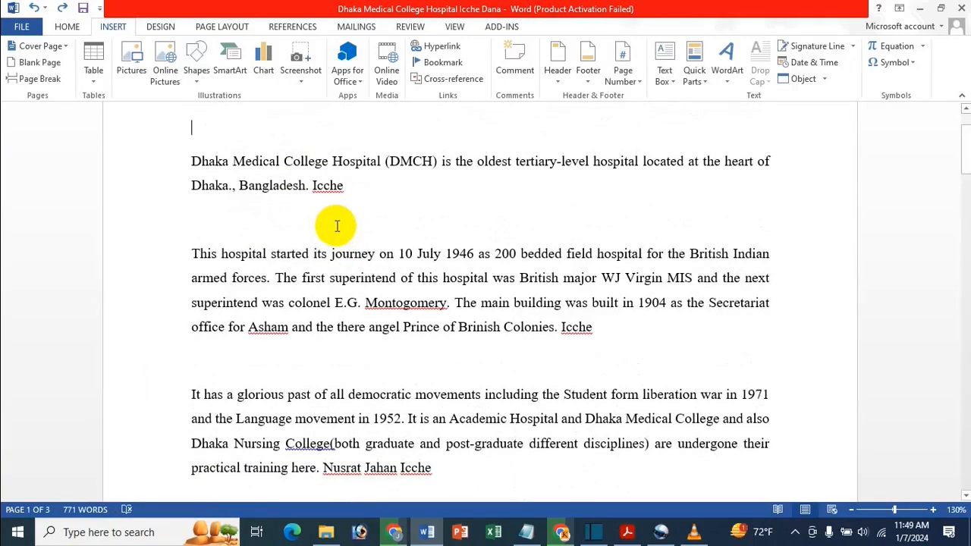
Remove the footnote after "b)" near the end of page 1, including its text, and return to the document start
key(ctrl+y)
key(BackSpace)
key(BackSpace)
key(BackSpace)
key(BackSpace)
key(BackSpace)
key(BackSpace)
key(BackSpace)
key(BackSpace)
key(BackSpace)
key(BackSpace)
key(BackSpace)
key(BackSpace)
key(BackSpace)
key(BackSpace)
key(BackSpace)
key(BackSpace)
key(BackSpace)
key(BackSpace)
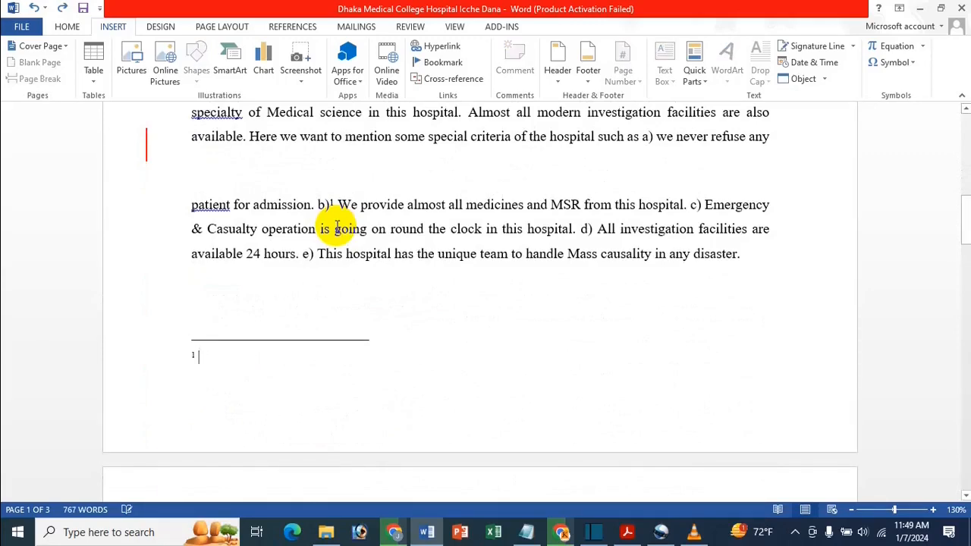
key(ctrl+z)
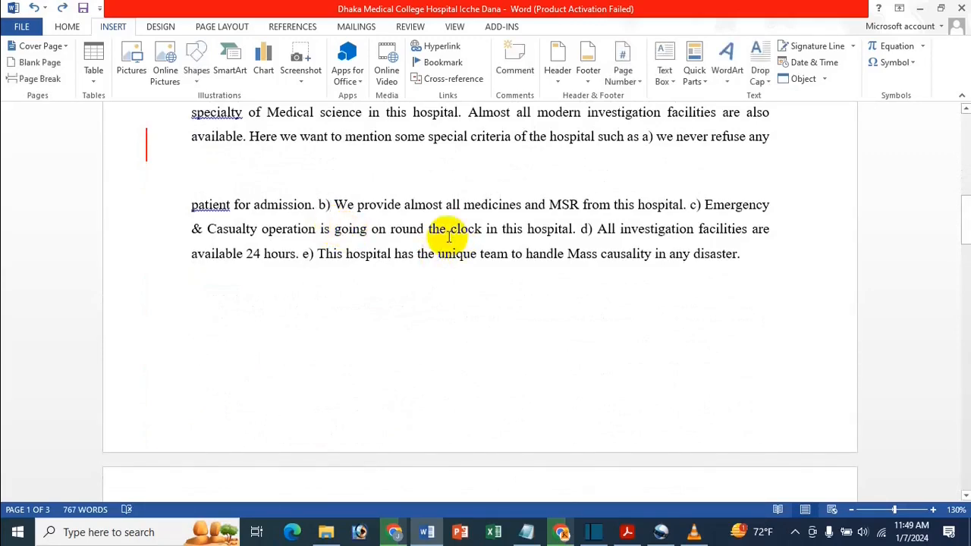
key(ctrl+Home)
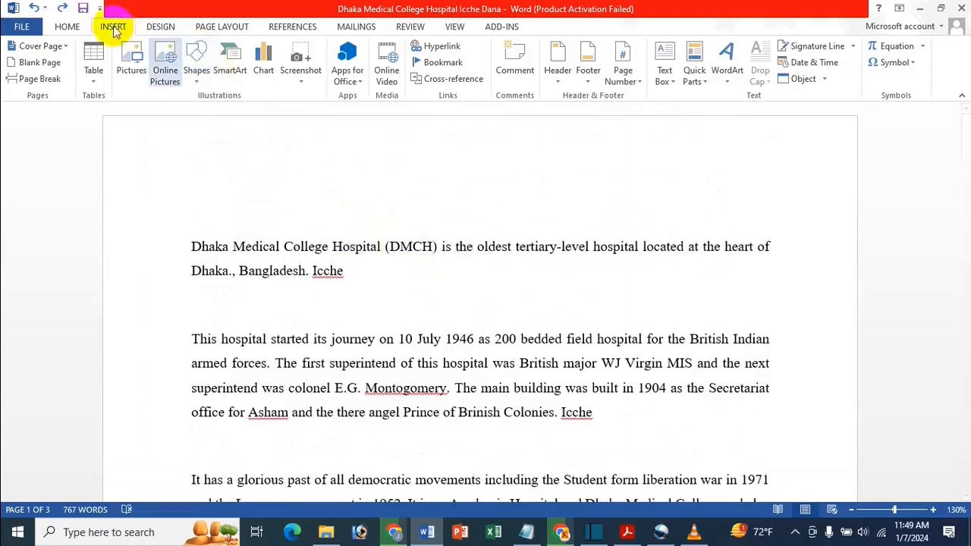
Insert an endnote after "principal." on page 2 with the text "Bangladesh Is A Small Country"
click(293, 28)
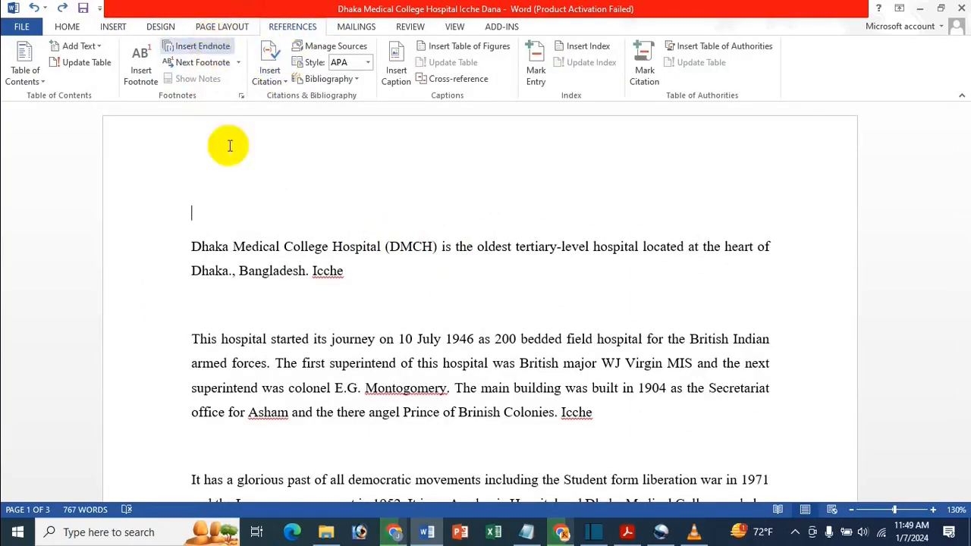
scroll(375, 289, down, 15)
scroll(371, 282, down, 5)
click(260, 188)
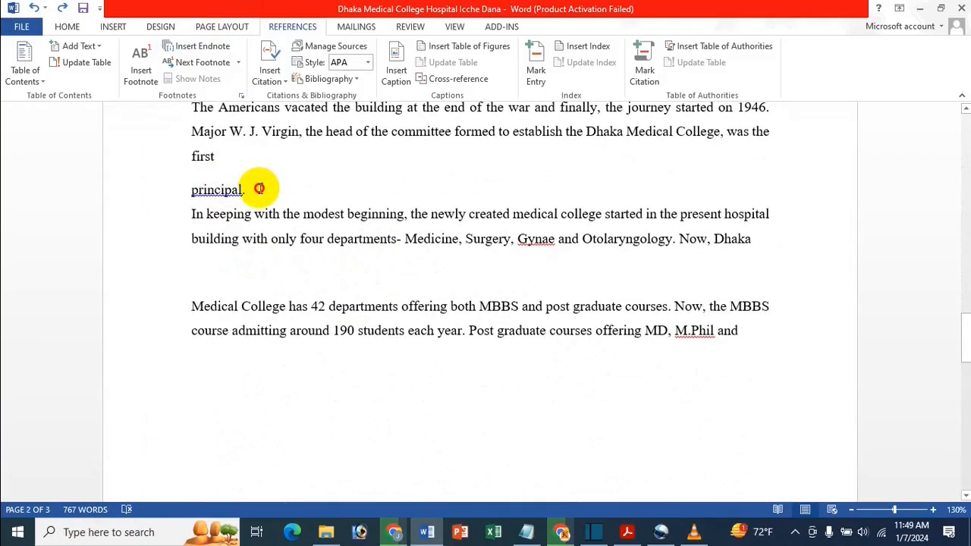
click(197, 47)
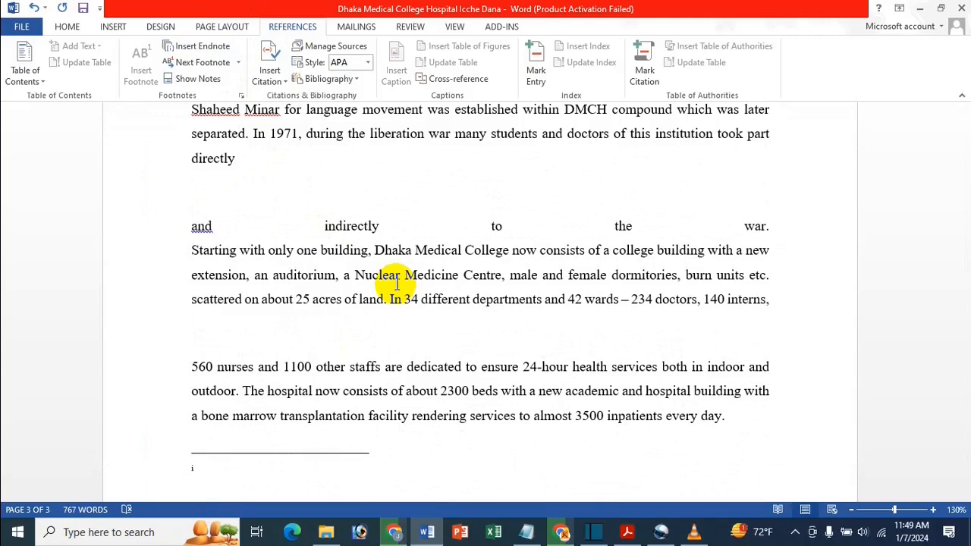
text(I)
text(angl)
text(ad)
text(esh)
text( I)
text(s A Sm)
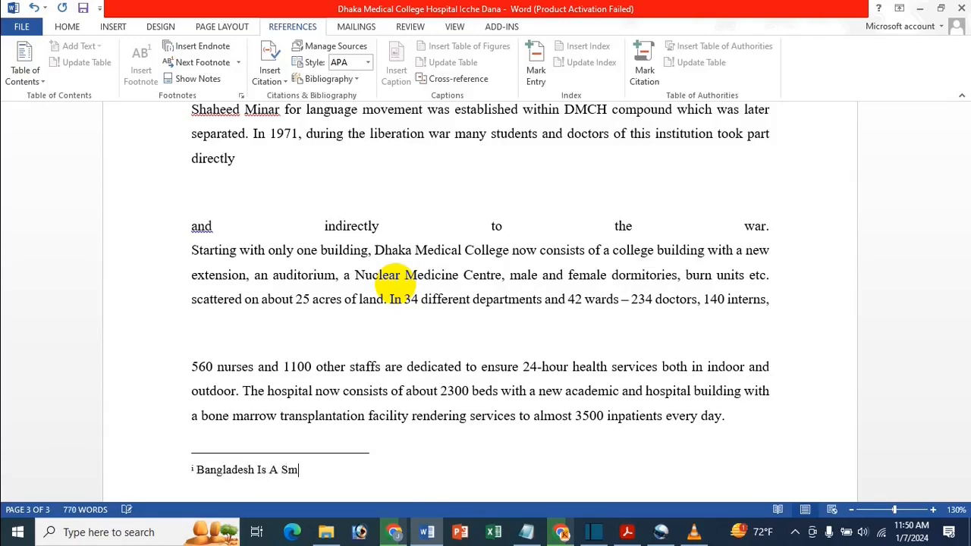
text(all Country)
click(398, 258)
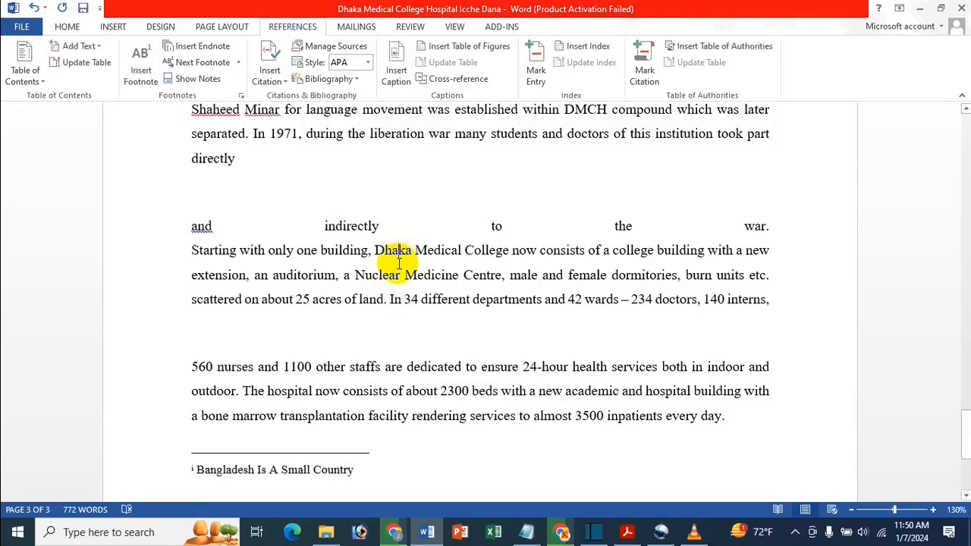
Insert a cross-reference on the empty first line of page 1 to the endnote number of "Bangladesh Is A Small Country"
key(ctrl+Home)
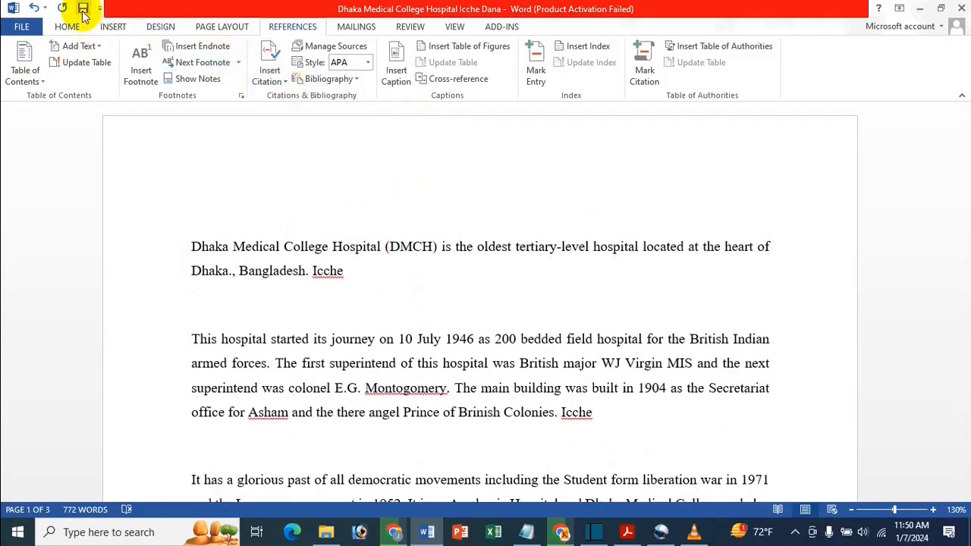
click(113, 26)
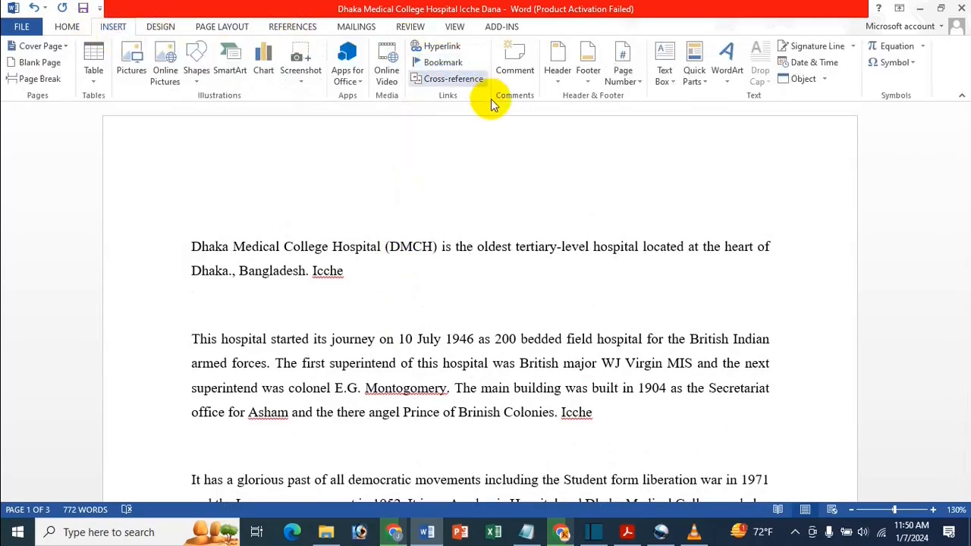
click(446, 78)
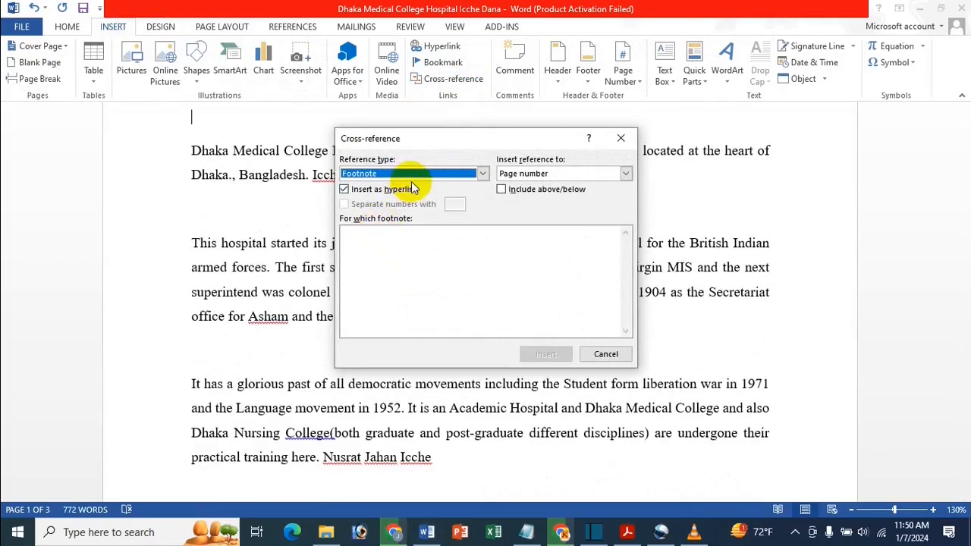
click(482, 173)
click(358, 195)
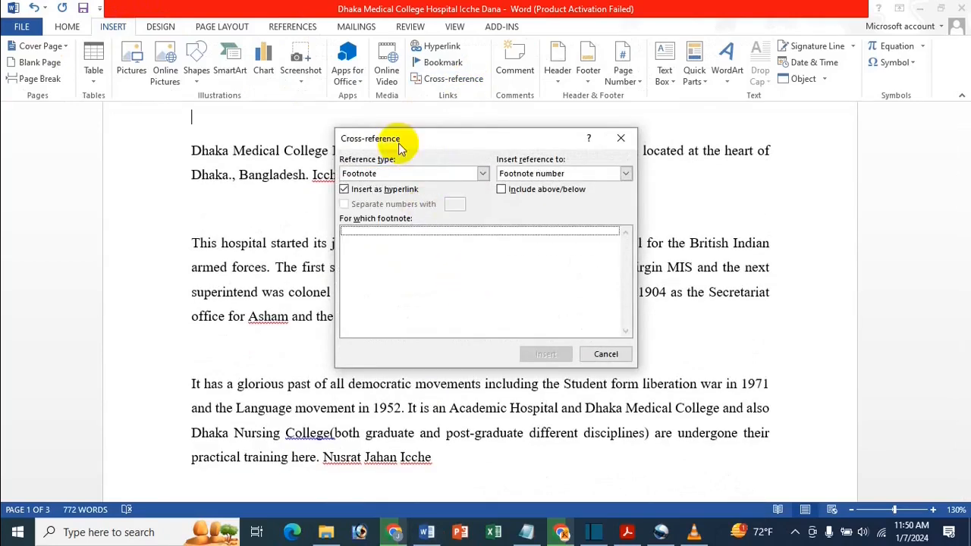
click(475, 171)
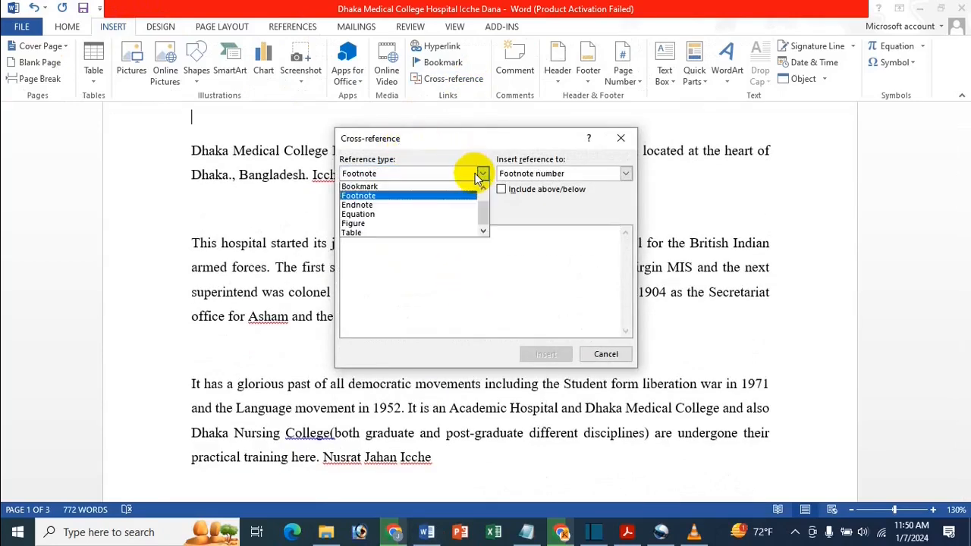
click(408, 204)
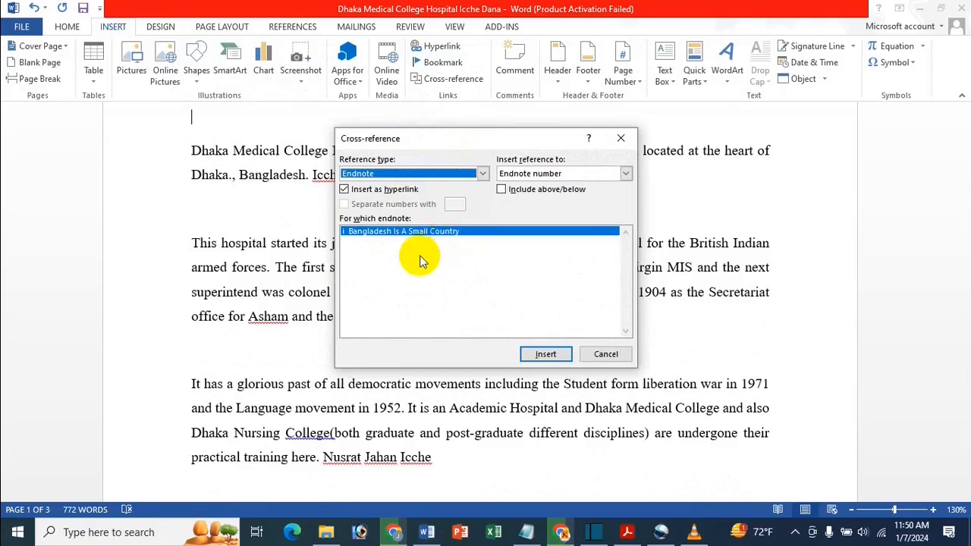
click(625, 174)
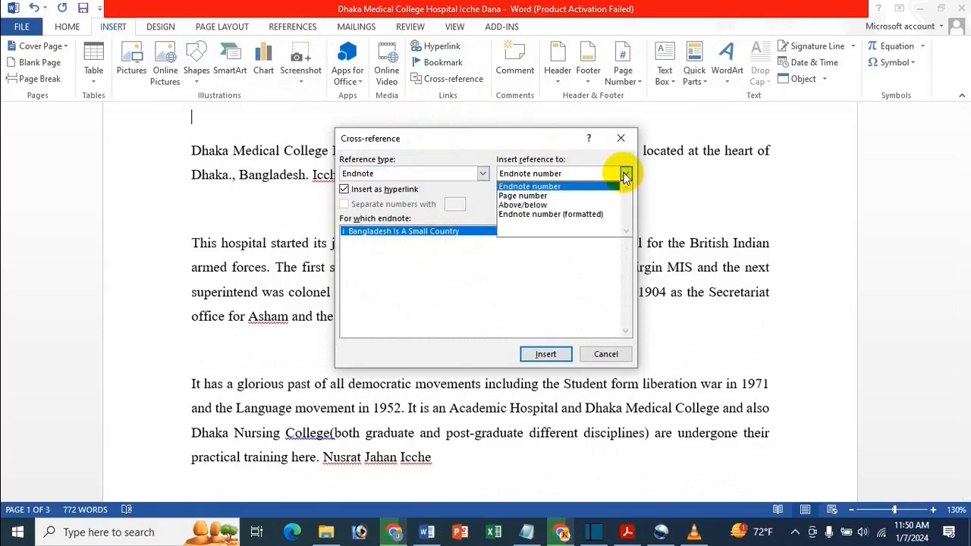
click(589, 188)
click(546, 353)
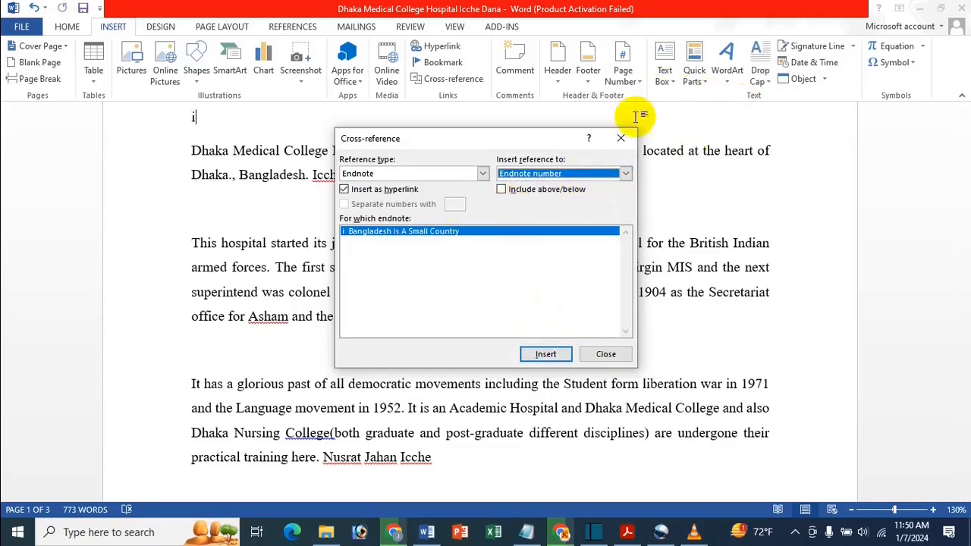
click(621, 137)
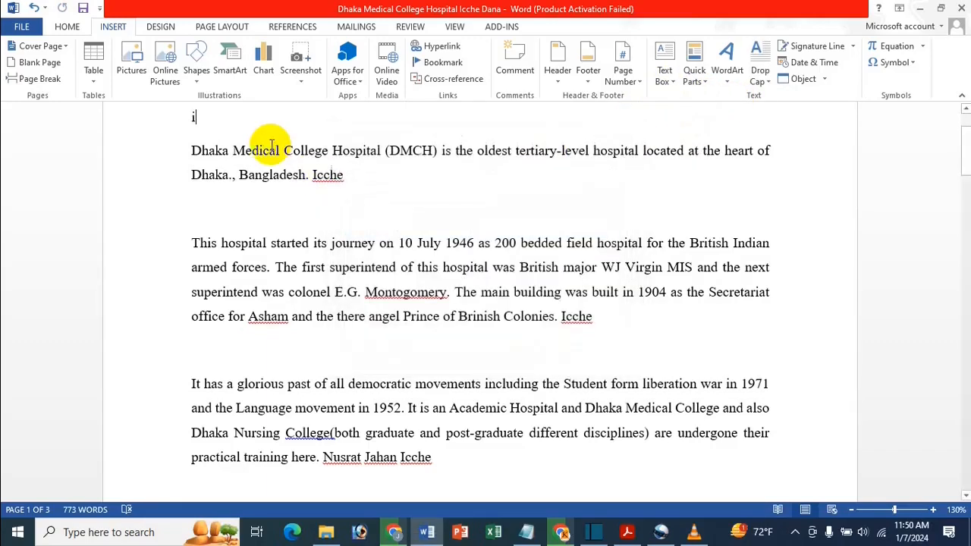
Follow the "i" cross-reference to its endnote mark on page 2 and check the Cross-reference dialog's endnote settings without inserting anything
scroll(195, 161, up, 1)
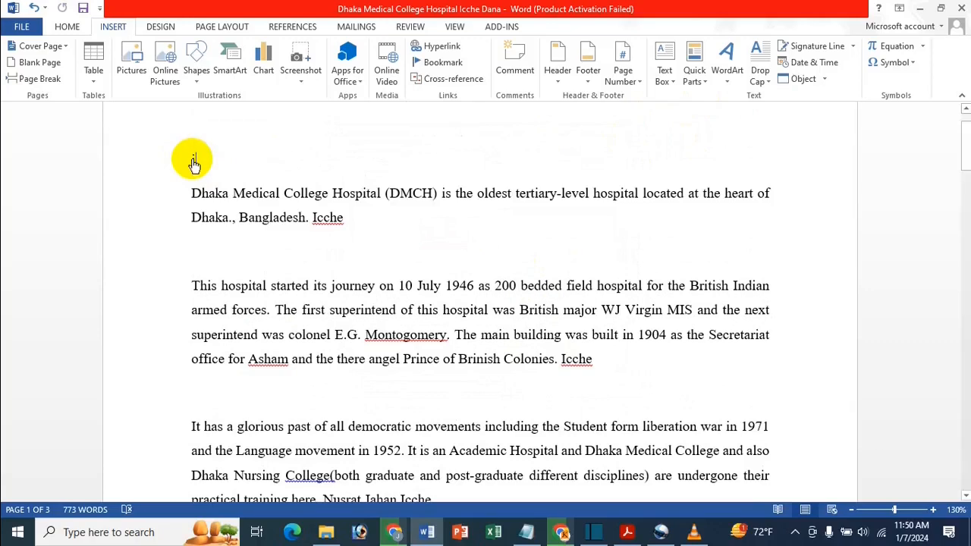
ctrl+click(195, 162)
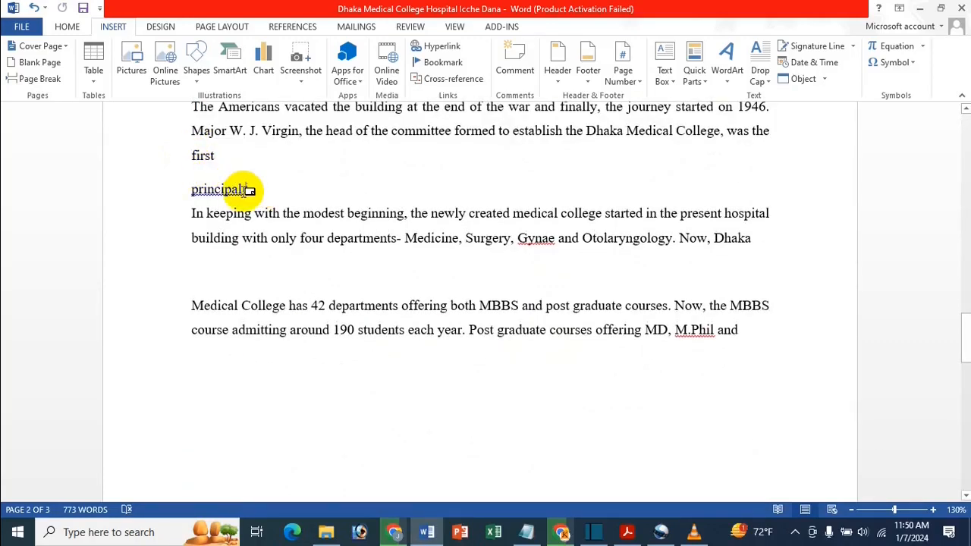
mouse_move(249, 190)
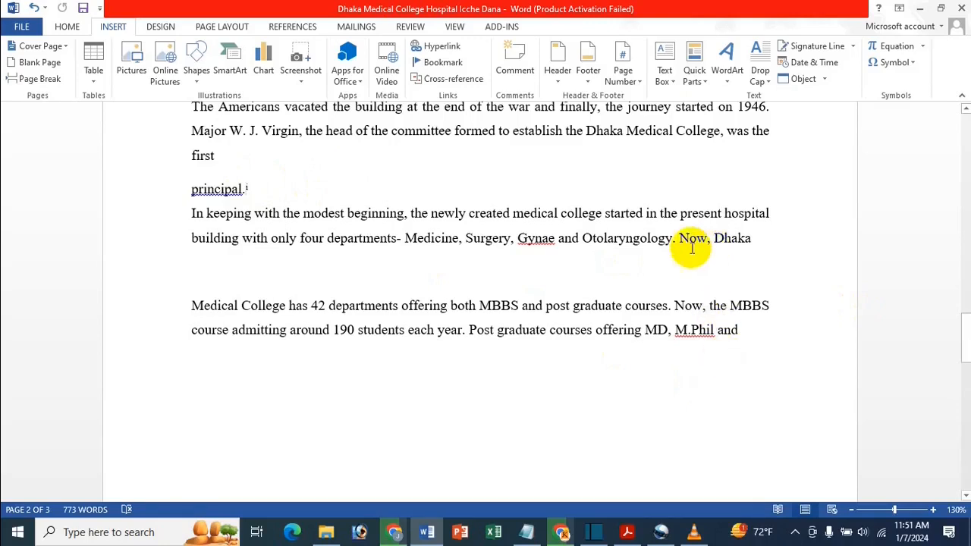
click(470, 78)
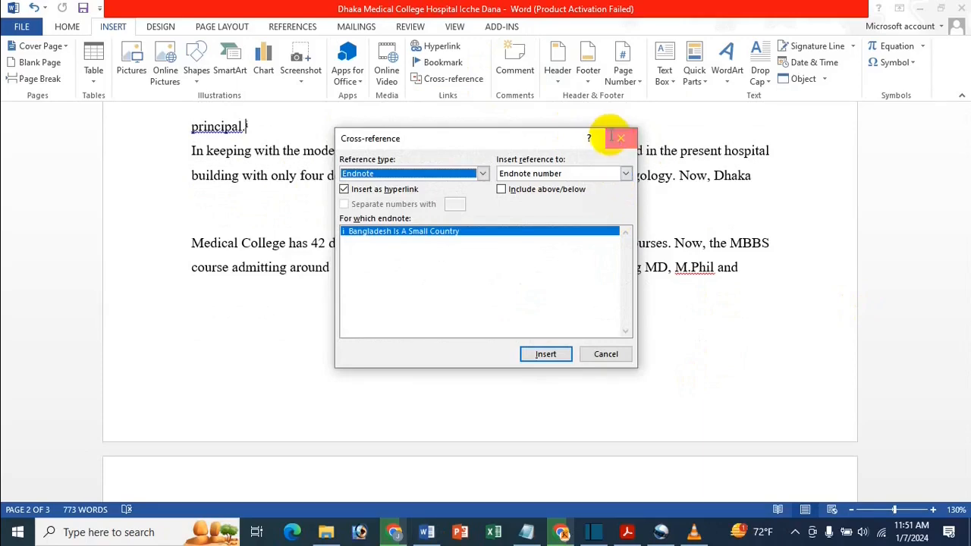
click(616, 140)
Return to the document start and switch to the PDF "How To Insert Cross Reference In MS Word Document Bangla" in Adobe Acrobat
scroll(493, 297, up, 5)
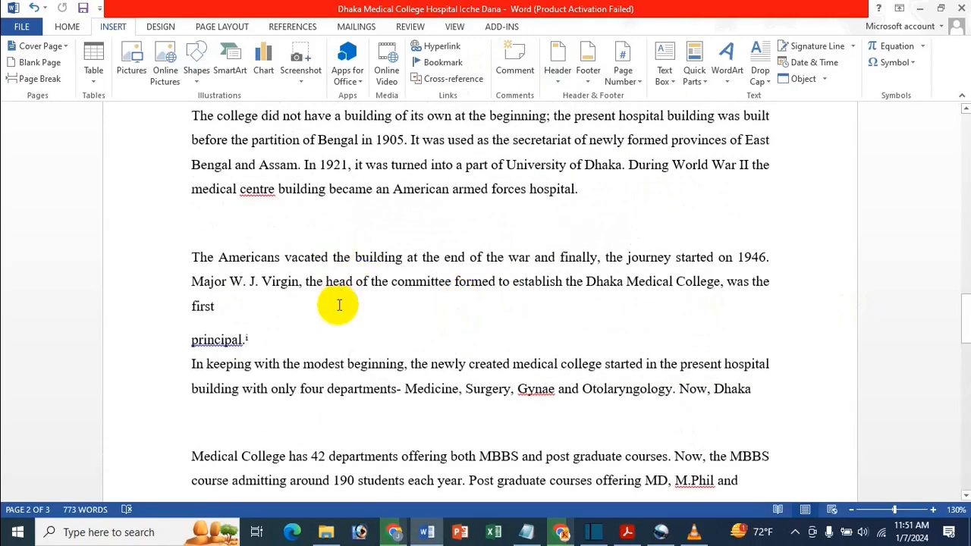
scroll(379, 286, up, 15)
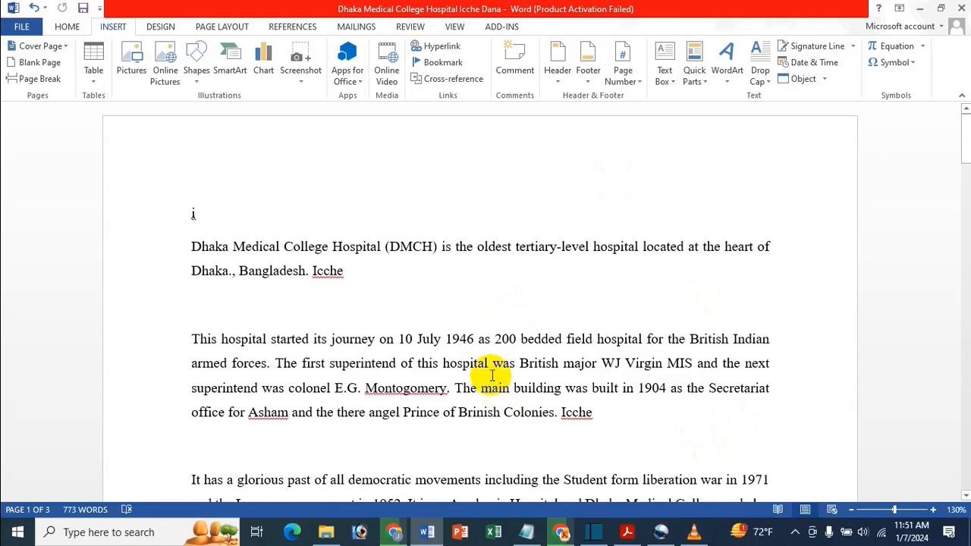
click(626, 532)
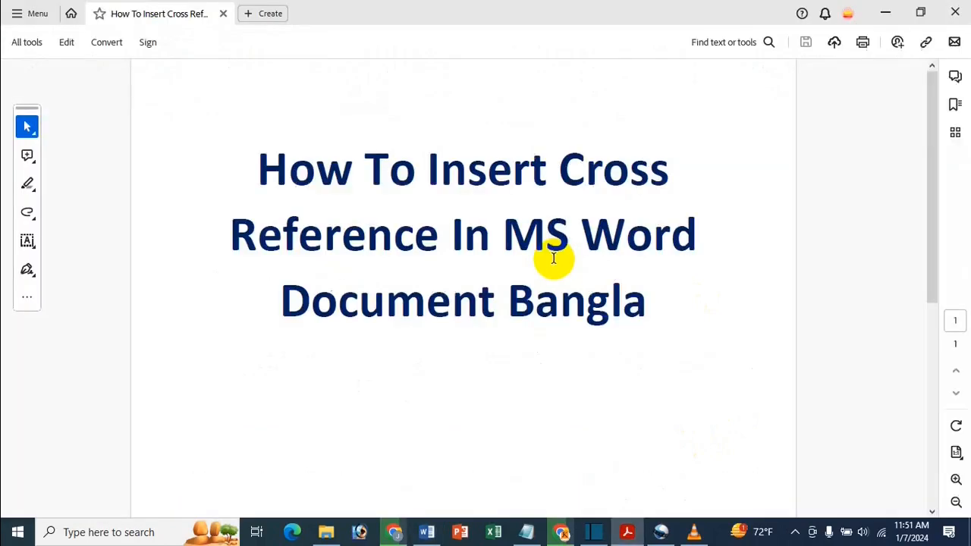